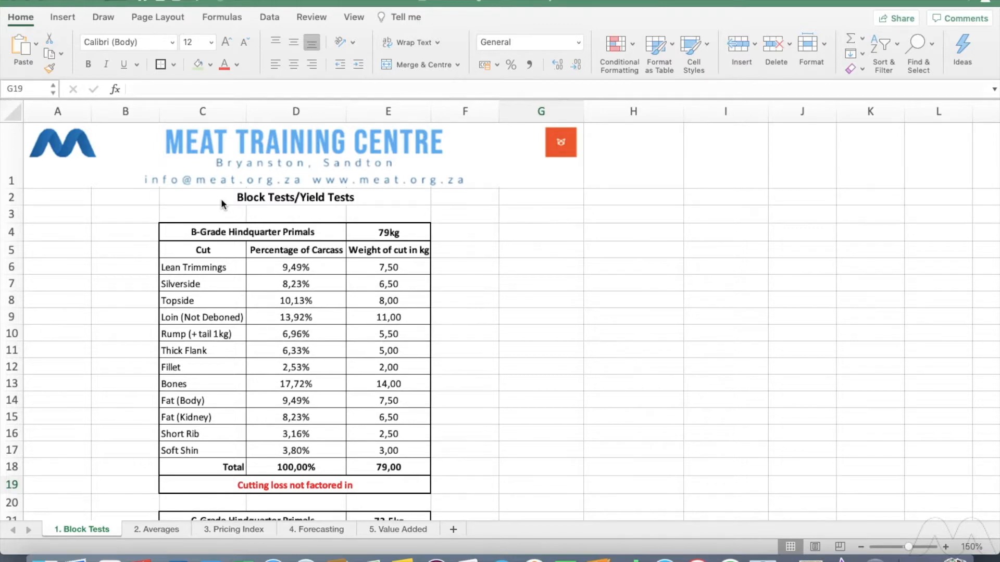
# Examine the B-Grade Hindquarter Primals block test: its title, carcass weight, individual cut weights and the formula behind the total weight.
pyautogui.click(217, 235)
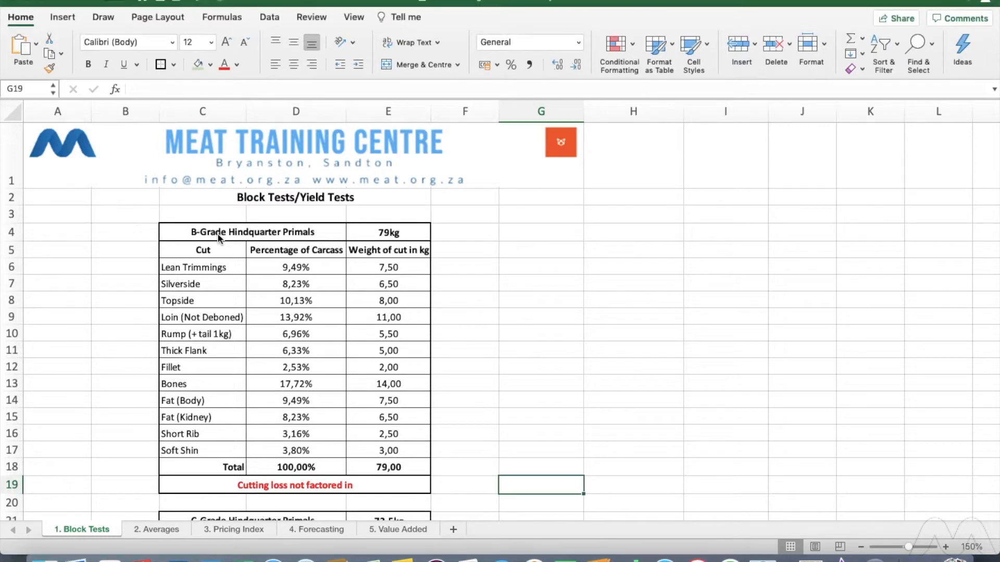
pyautogui.click(211, 233)
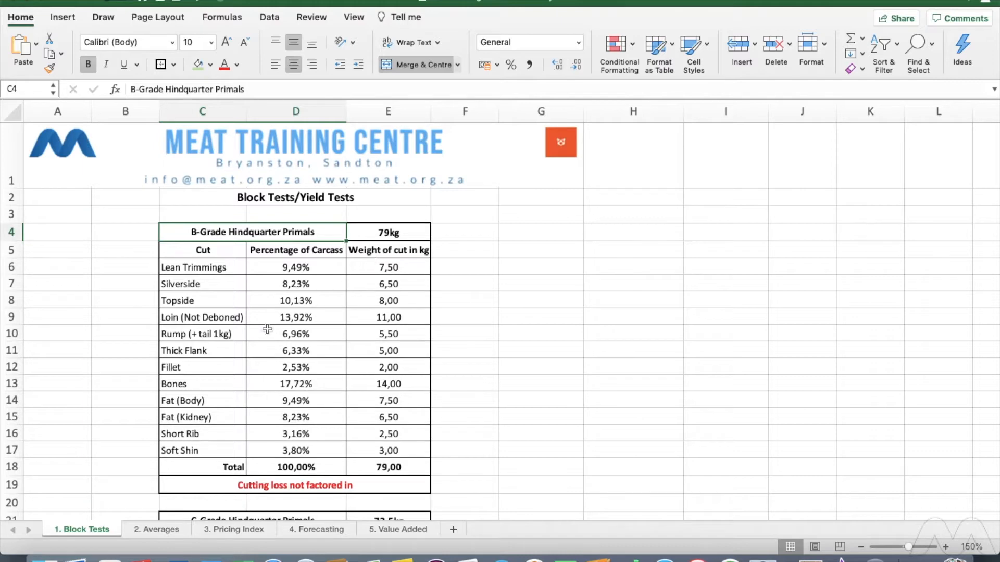
pyautogui.click(373, 232)
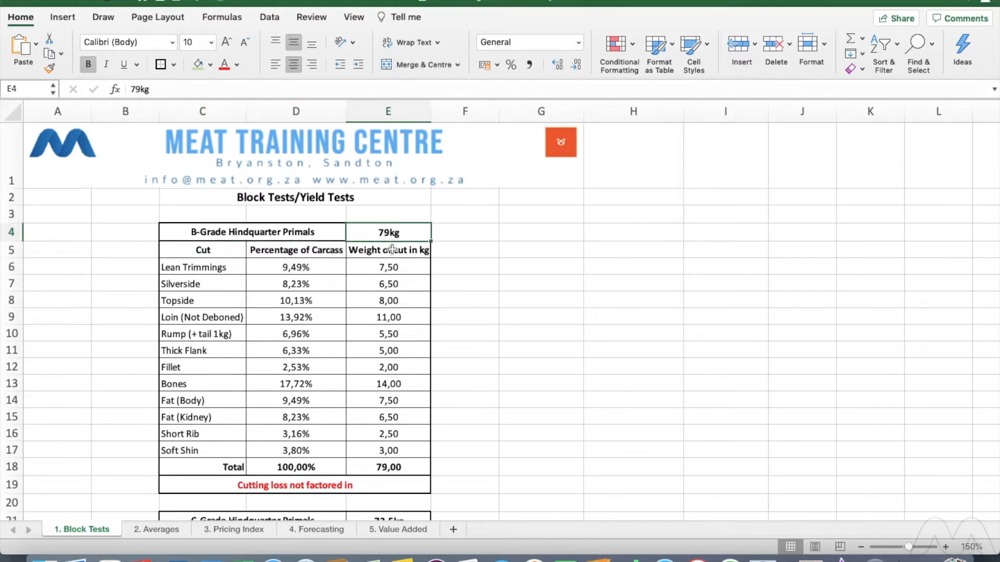
pyautogui.click(402, 270)
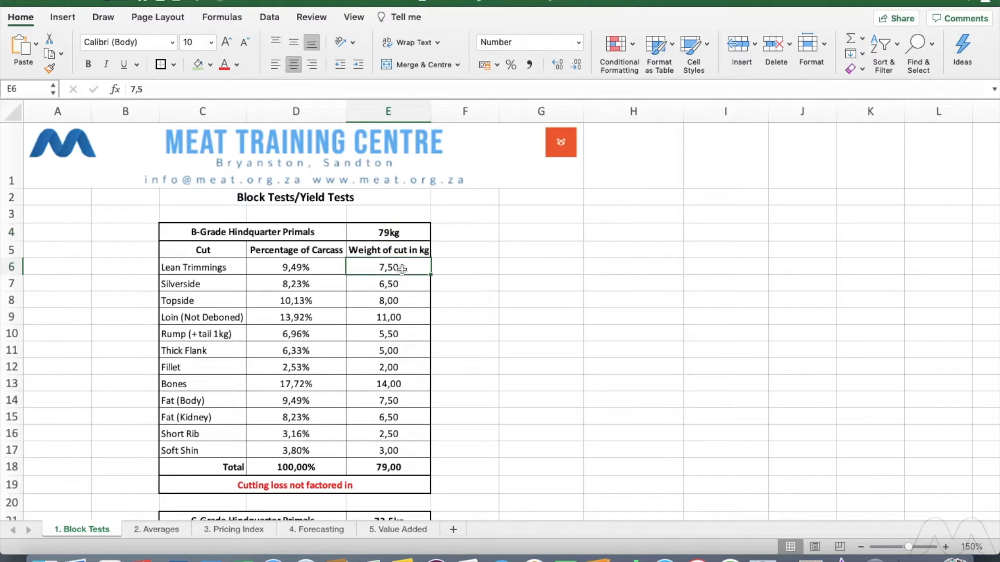
pyautogui.moveTo(401, 269); pyautogui.dragTo(406, 448)
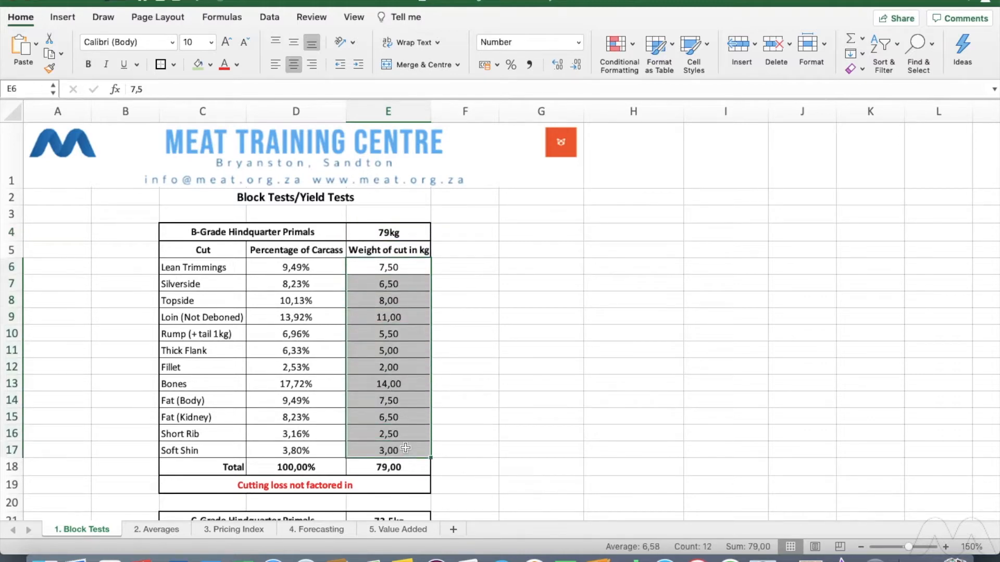
pyautogui.click(410, 467)
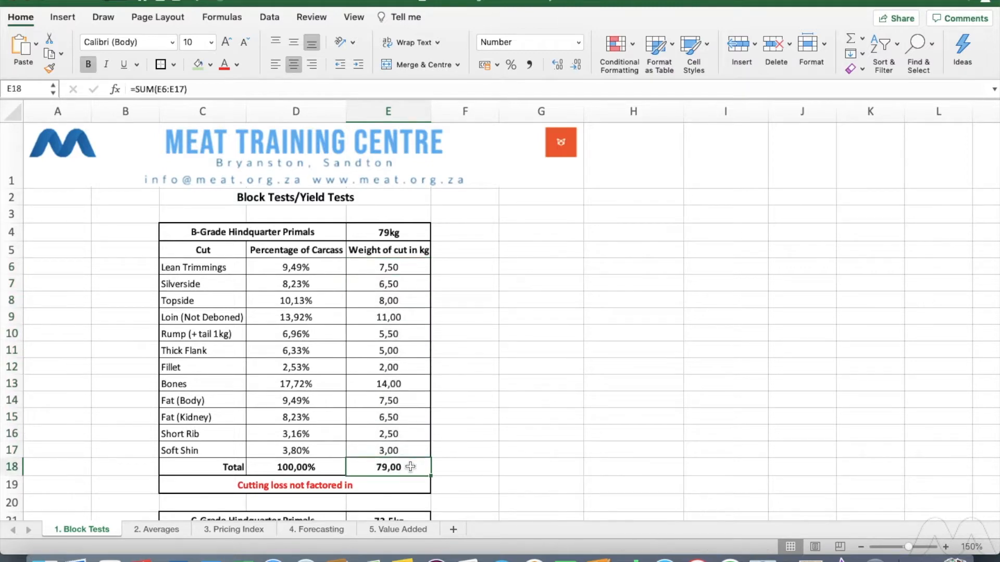
# Examine the Percentage of Carcass column in the B-Grade Hindquarter table, including its total and the formulas for individual cuts.
pyautogui.click(310, 468)
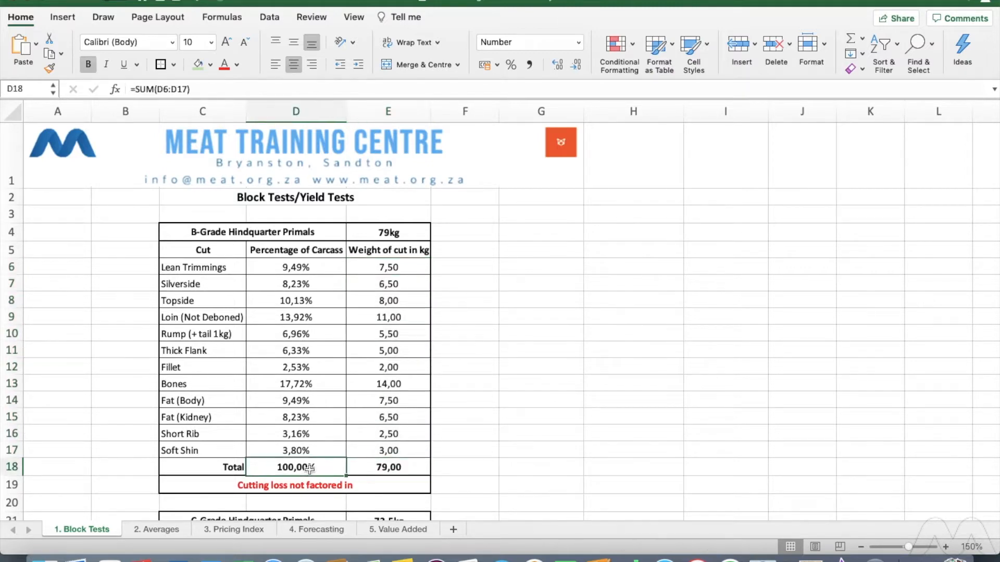
pyautogui.click(319, 267)
pyautogui.moveTo(318, 266); pyautogui.dragTo(319, 450)
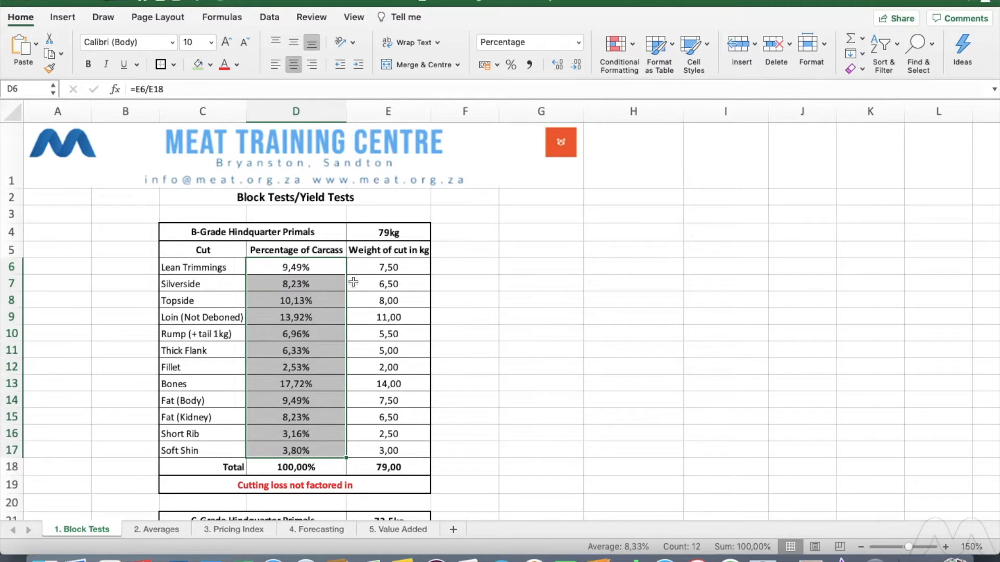
pyautogui.click(477, 348)
pyautogui.click(309, 313)
pyautogui.press('Up')
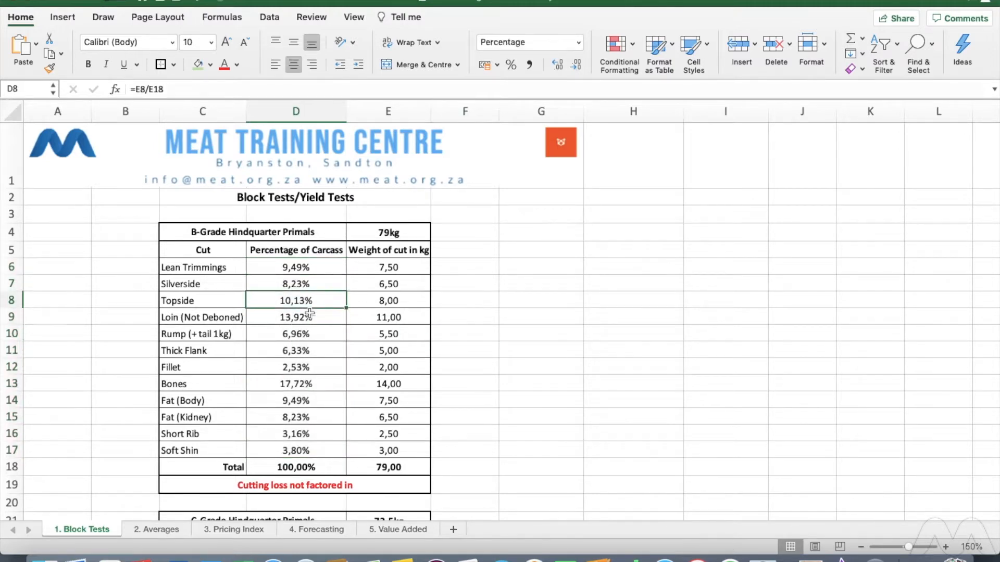
pyautogui.press('Down')
pyautogui.press('Down')
pyautogui.press('Down')
pyautogui.press('Down')
pyautogui.press('Down')
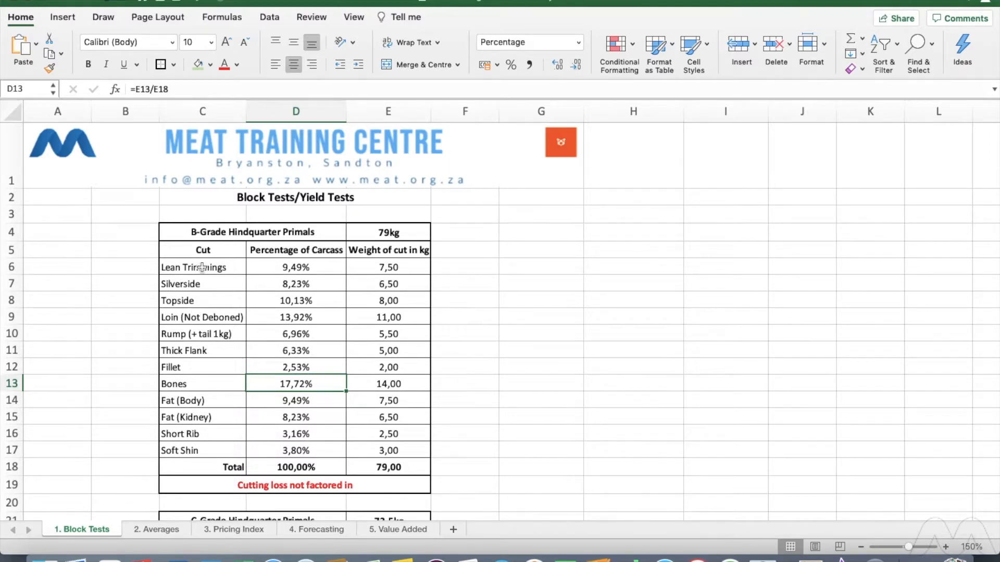
# Review the list of B-Grade hindquarter cuts, focusing on Lean Trimmings through Loin, the Fillet and the weight of the Bones.
pyautogui.moveTo(202, 268); pyautogui.dragTo(194, 445)
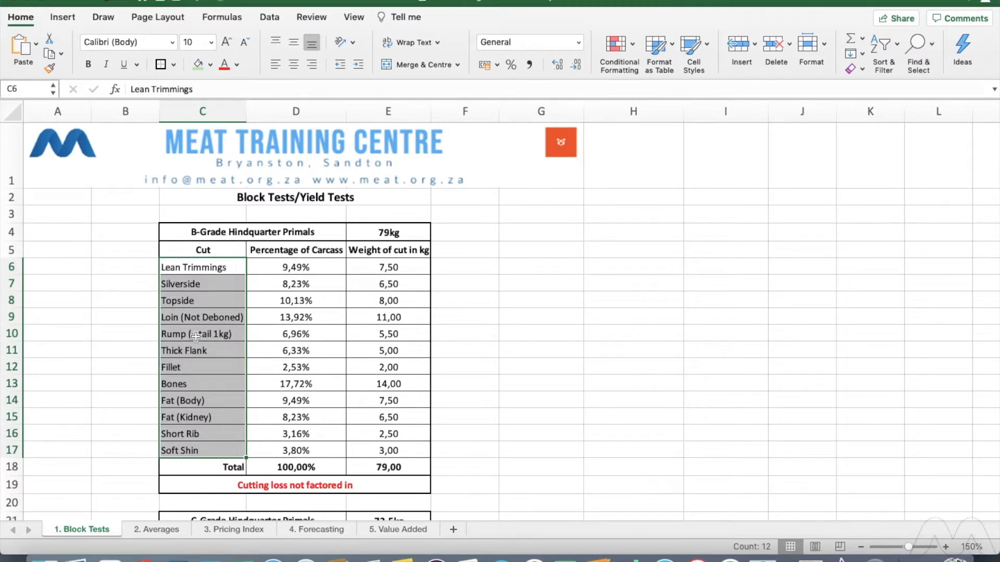
pyautogui.click(169, 435)
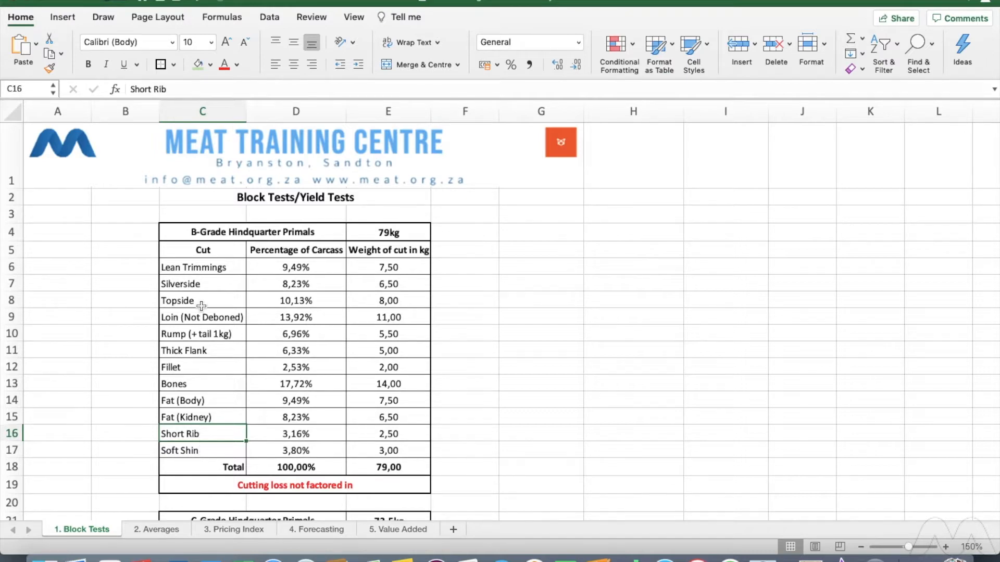
pyautogui.click(201, 270)
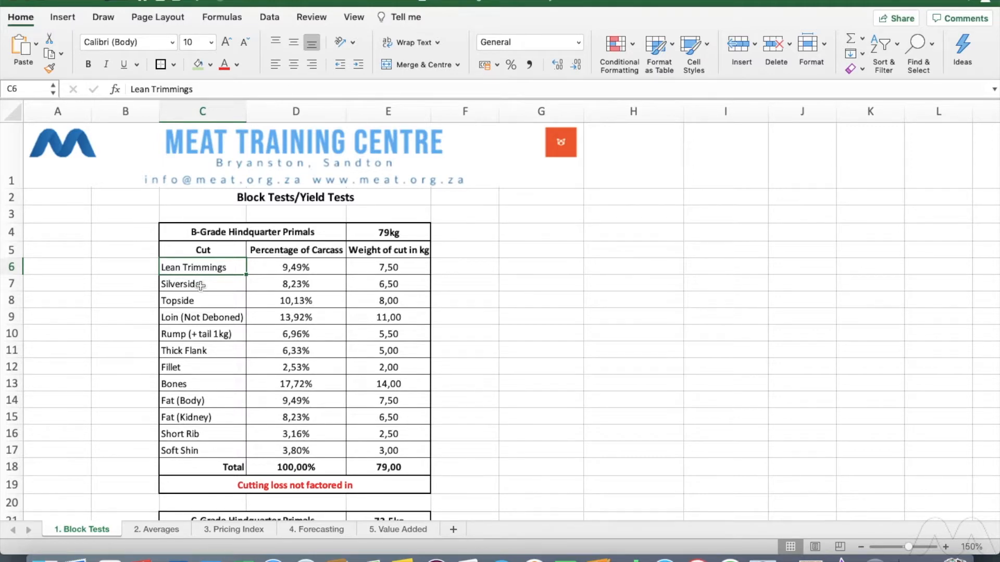
pyautogui.click(201, 285)
pyautogui.press('Down')
pyautogui.press('Down')
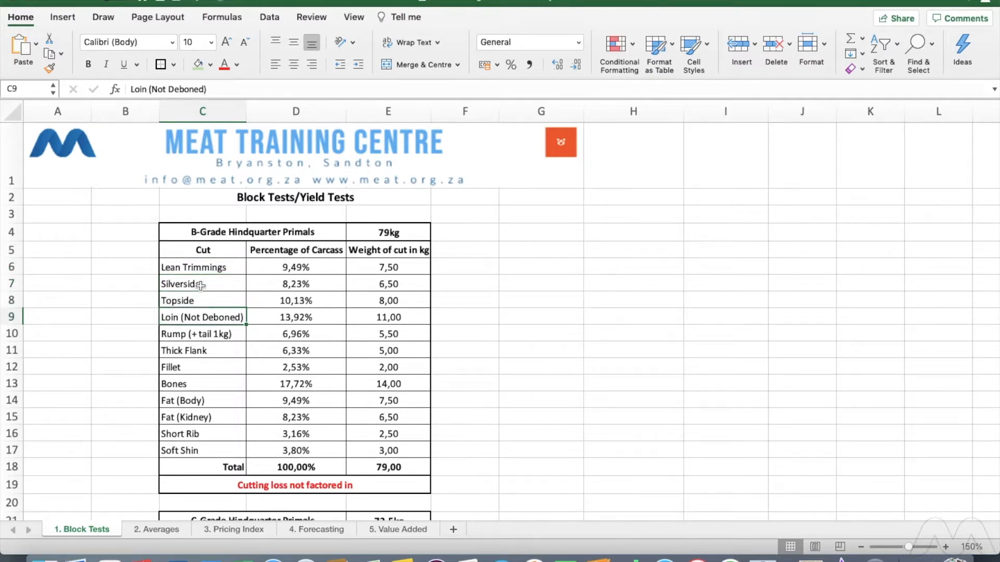
pyautogui.click(192, 369)
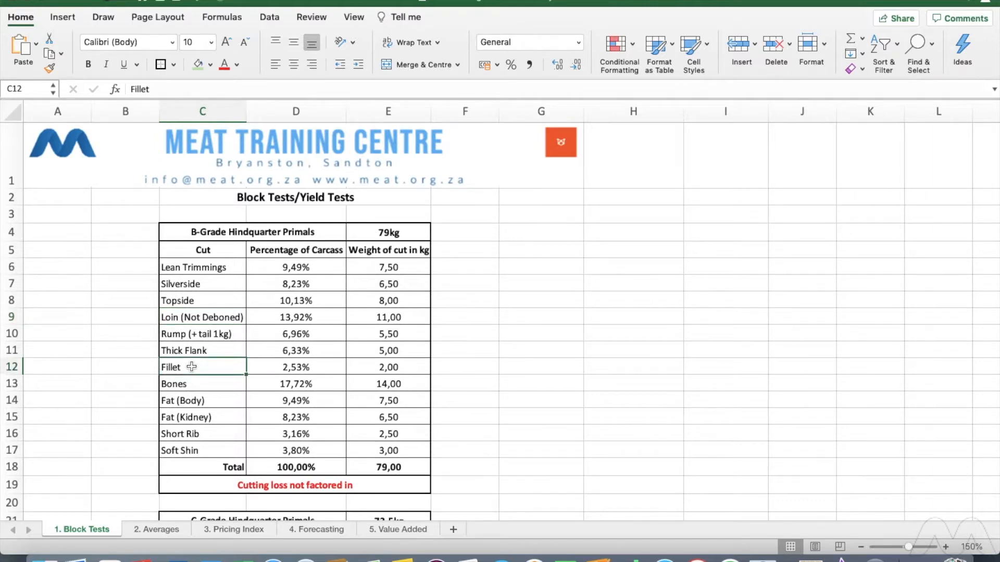
pyautogui.click(190, 318)
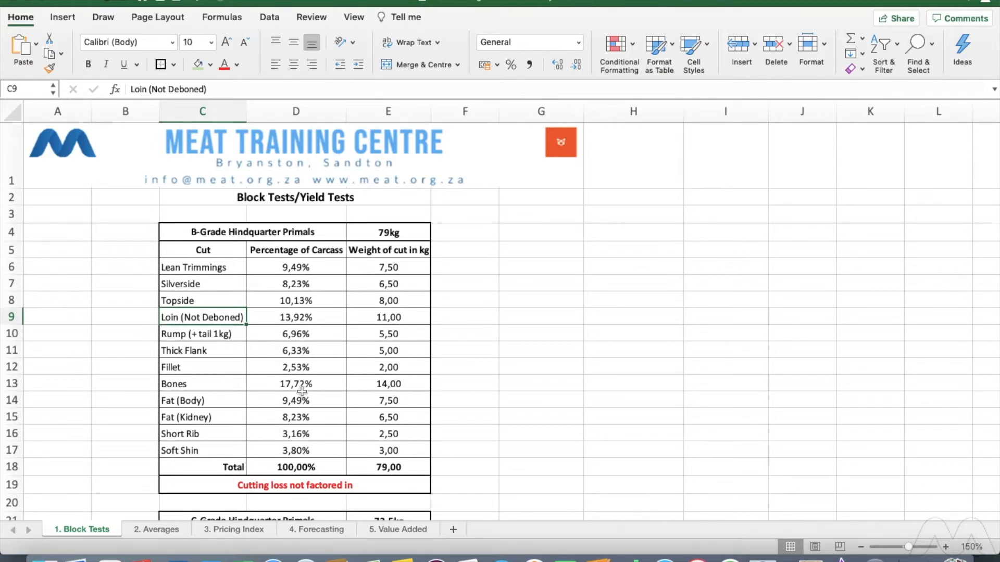
pyautogui.click(367, 386)
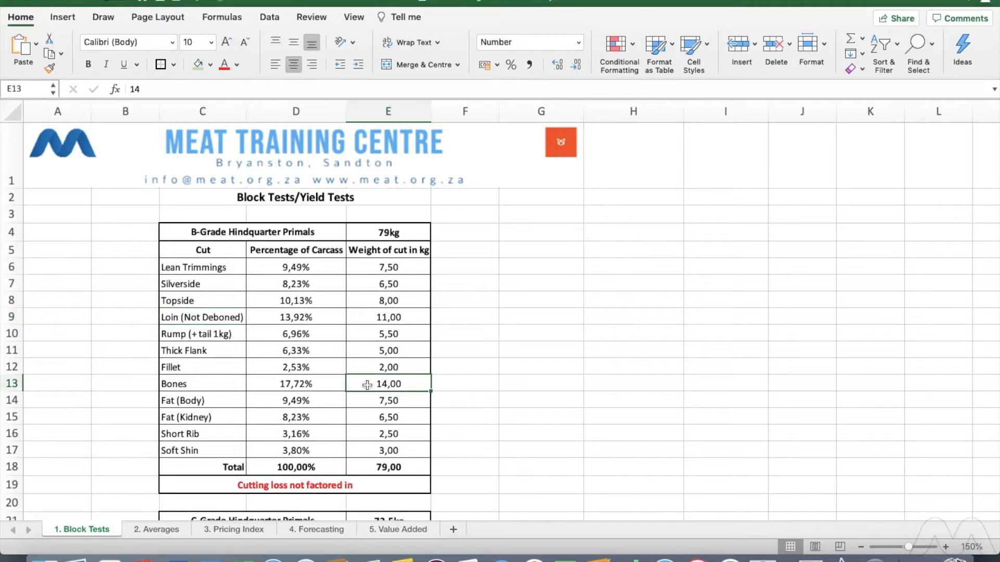
# Review the remaining B-Grade hindquarter cuts from Rump down to Soft Shin, comparing body fat with kidney fat.
pyautogui.click(178, 336)
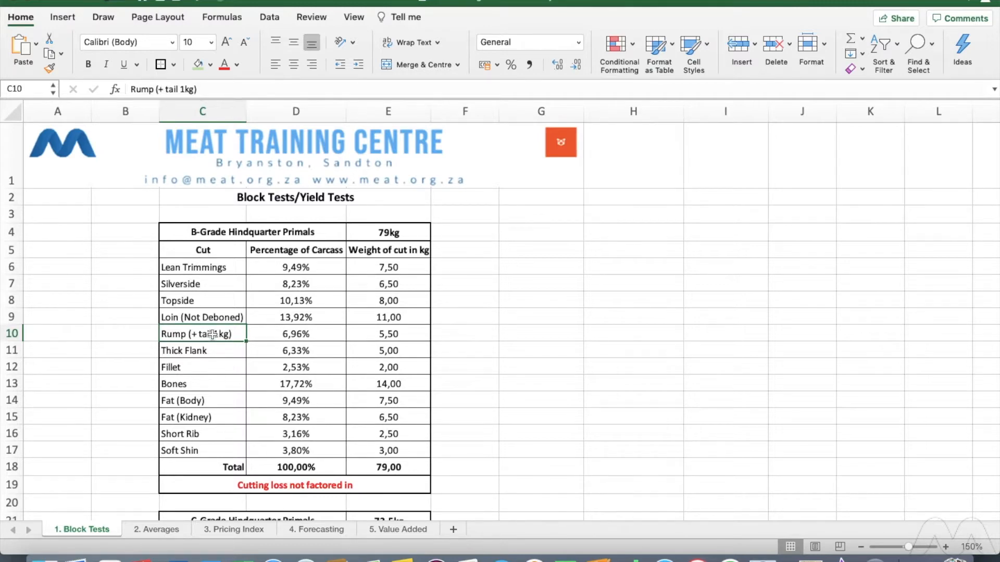
pyautogui.click(218, 352)
pyautogui.click(207, 367)
pyautogui.scroll(-3, 206, 364)
pyautogui.click(207, 309)
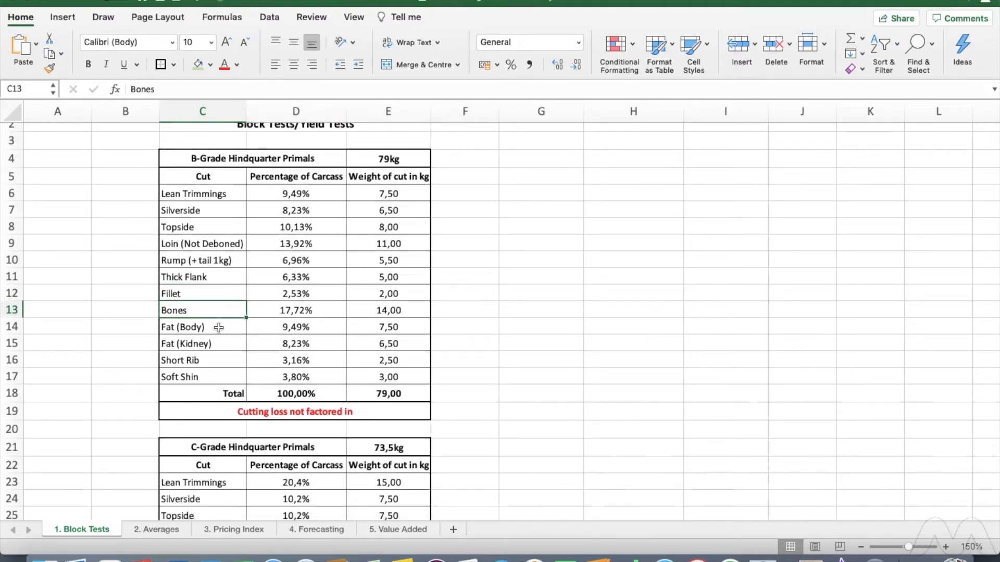
pyautogui.click(219, 328)
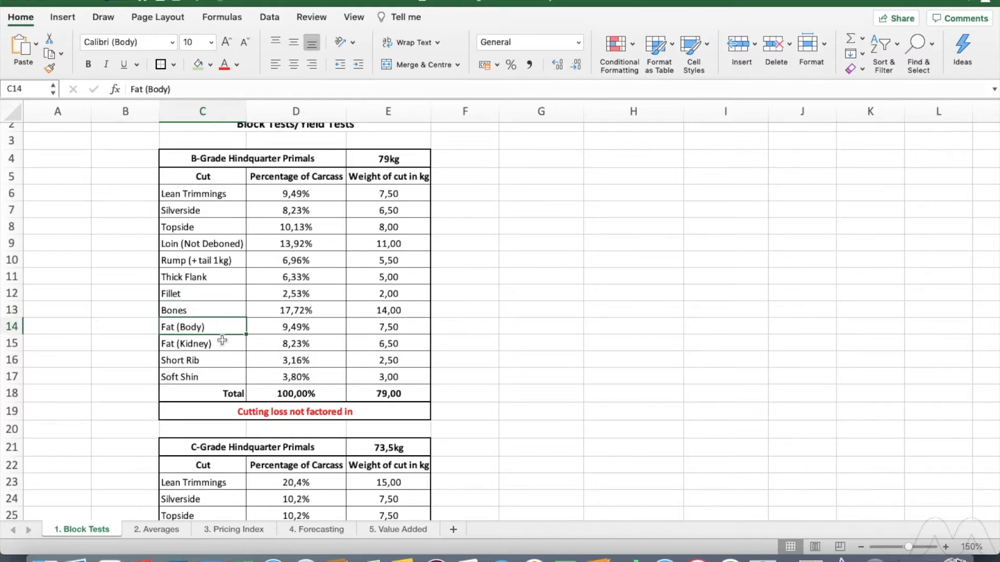
pyautogui.click(223, 344)
pyautogui.click(225, 327)
pyautogui.click(216, 347)
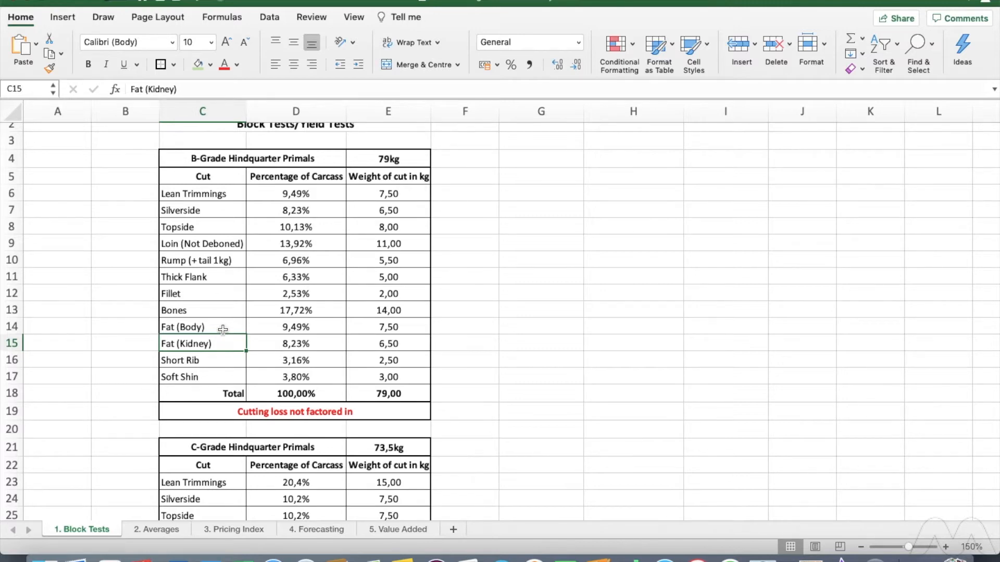
pyautogui.click(219, 360)
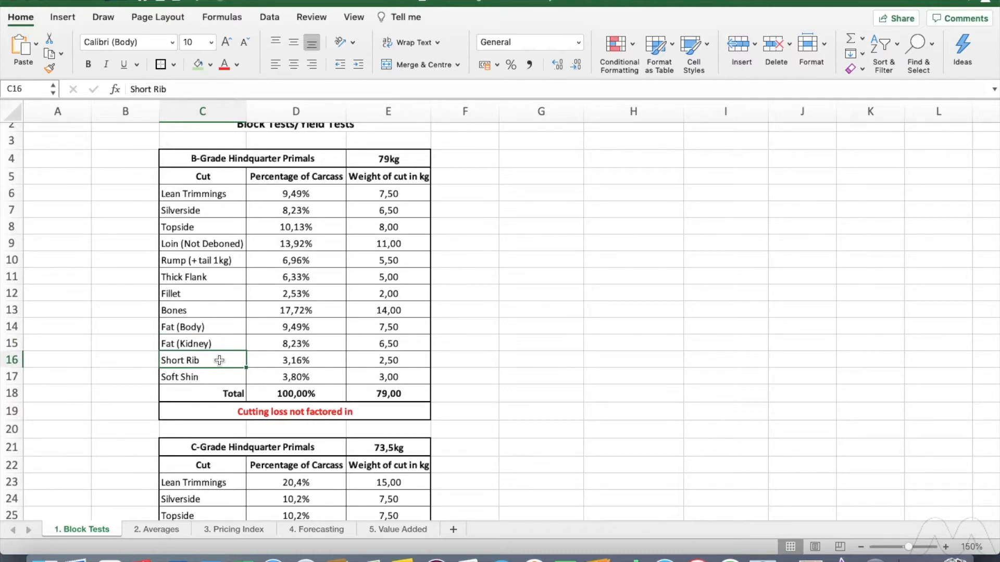
pyautogui.click(212, 381)
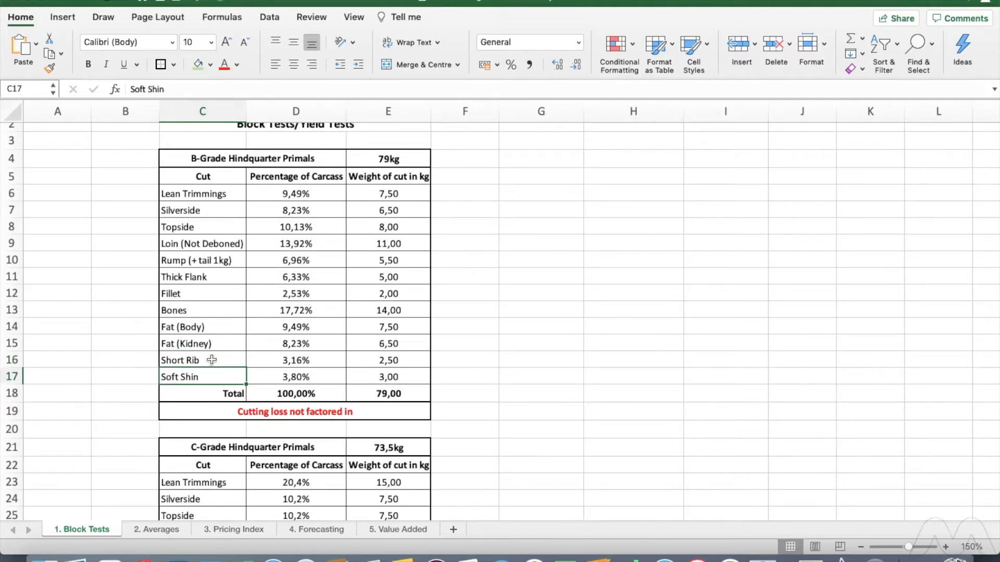
pyautogui.moveTo(211, 360); pyautogui.dragTo(213, 376)
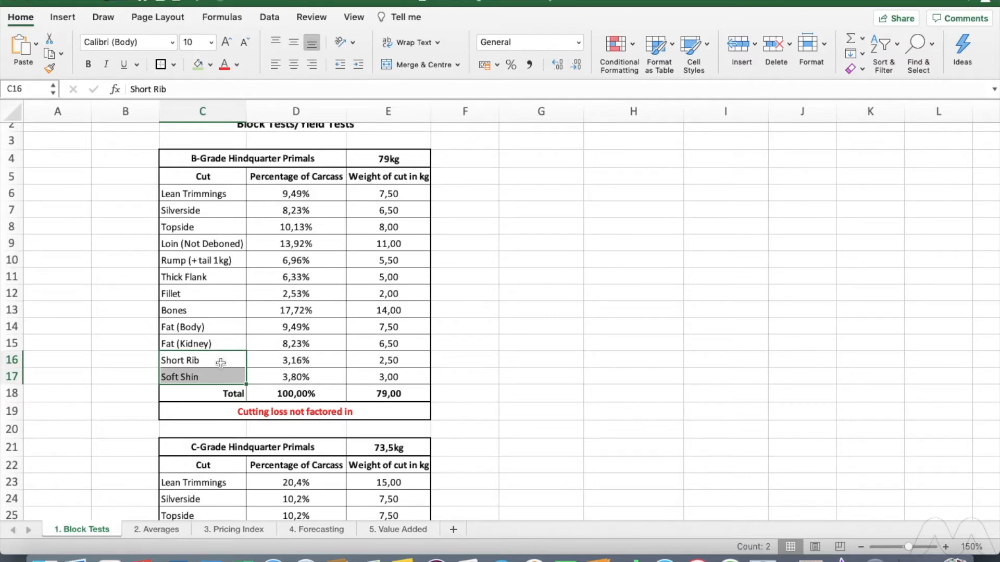
# Check the B-Grade weights for Lean Trimmings and Bones, the Fat (Kidney) entry and the cutting loss note below the total.
pyautogui.click(412, 192)
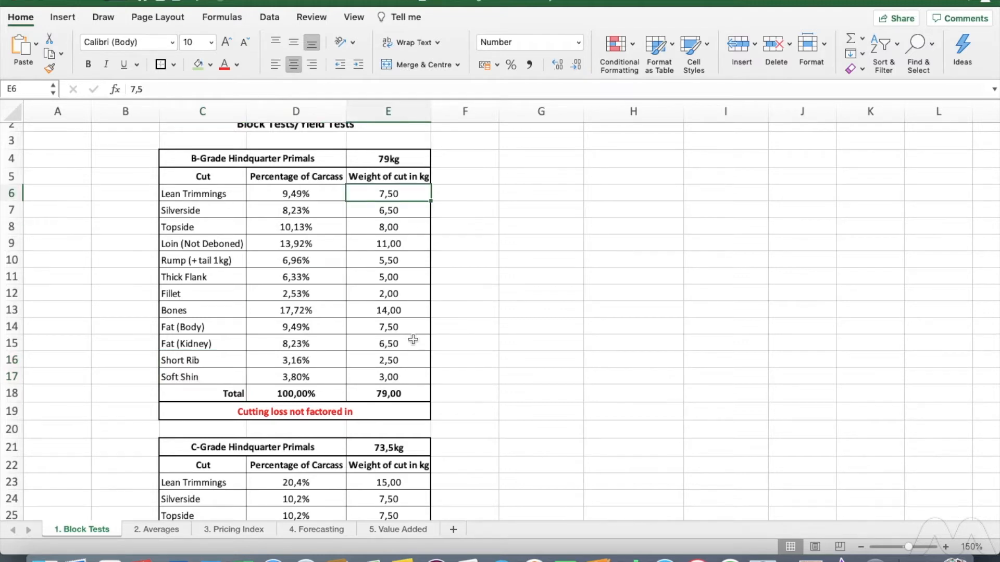
pyautogui.click(397, 310)
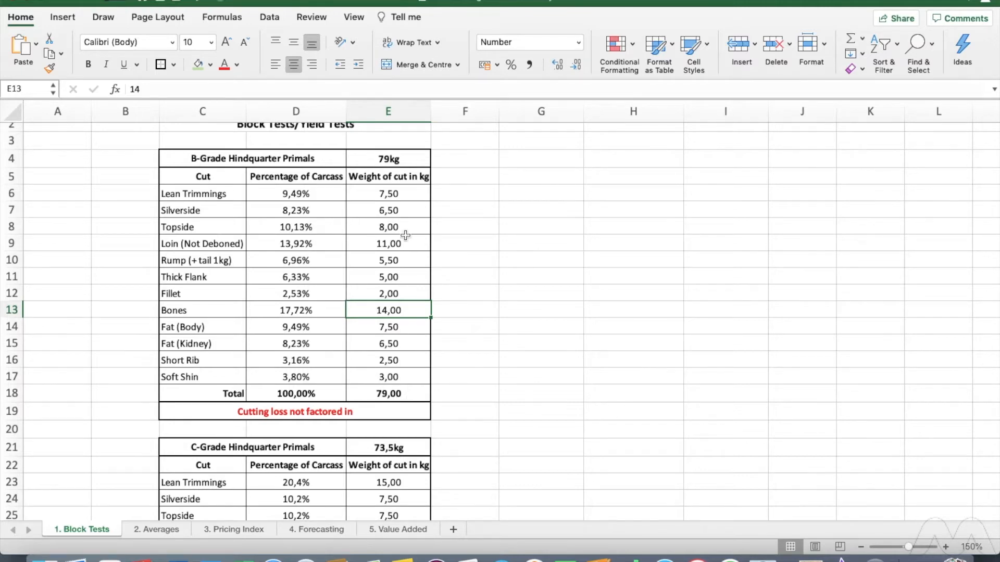
pyautogui.scroll(3, 408, 230)
pyautogui.scroll(-2, 406, 232)
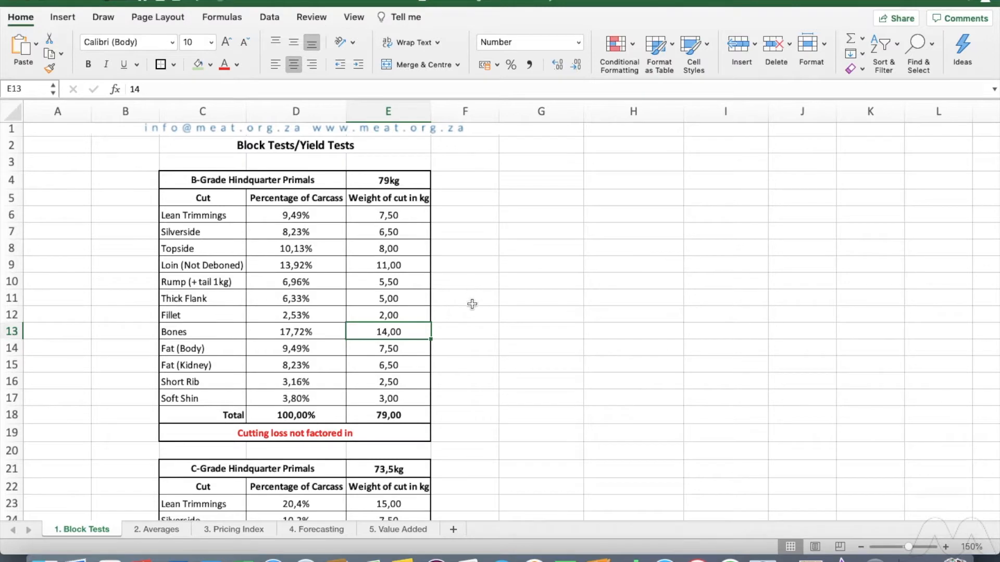
pyautogui.click(291, 434)
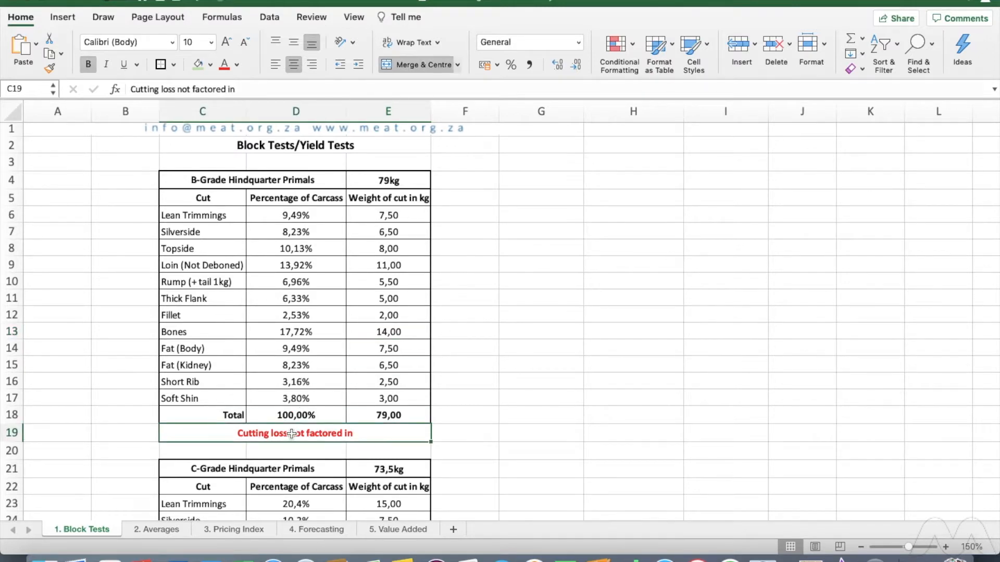
pyautogui.click(515, 417)
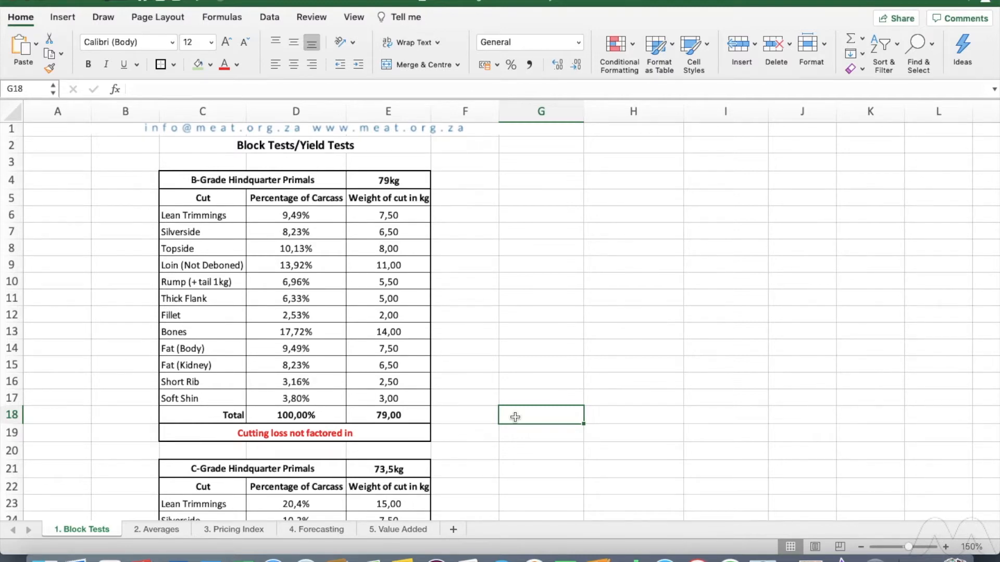
pyautogui.click(226, 368)
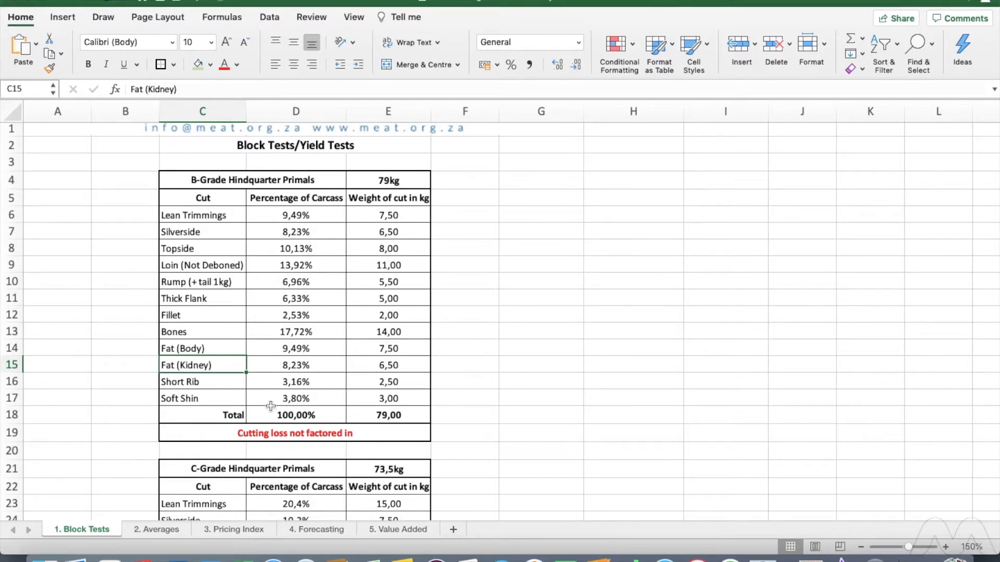
pyautogui.click(274, 432)
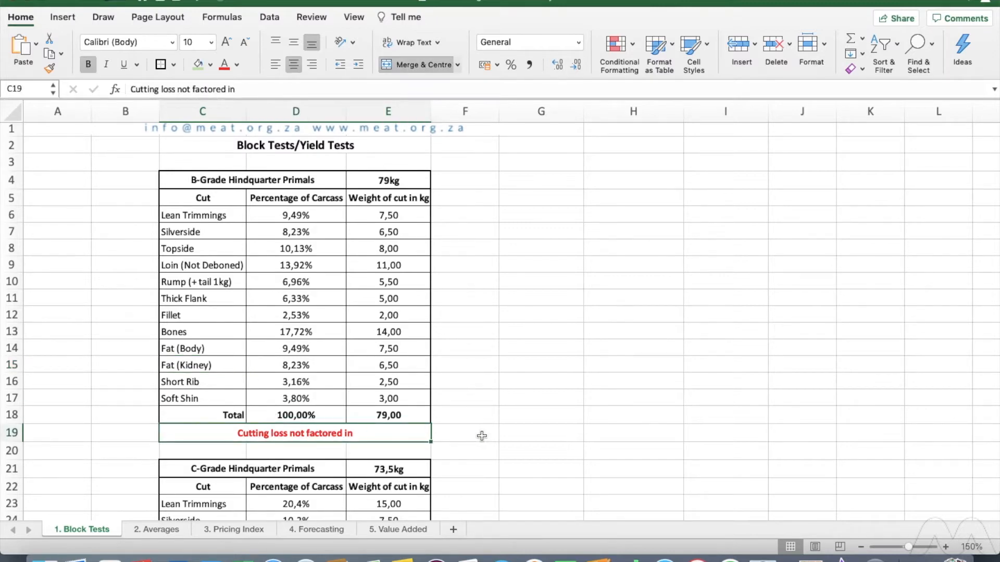
# Examine the C-Grade Hindquarter Primals table down to the Kidney row and compare its cuts with the B-Grade table.
pyautogui.scroll(-5, 481, 436)
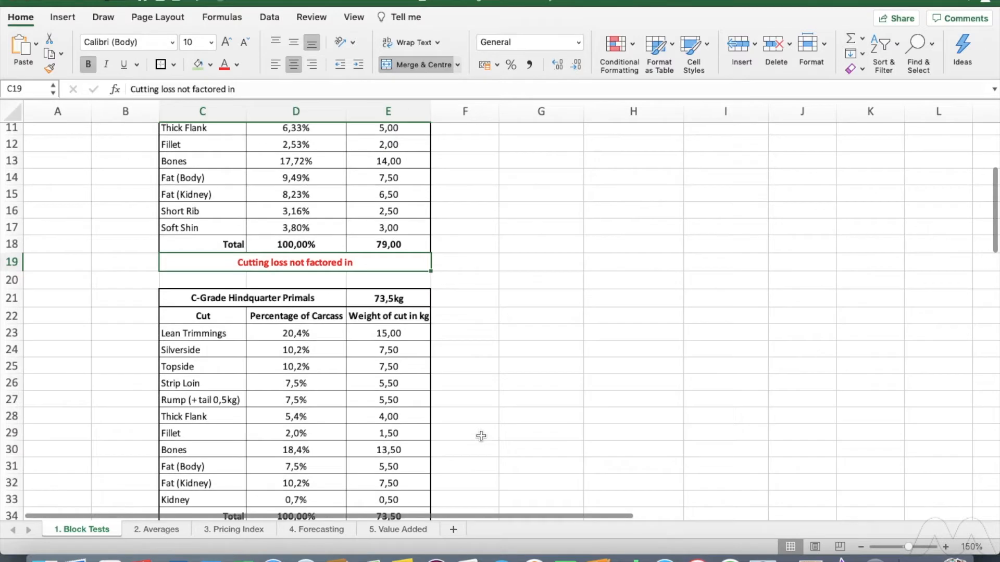
pyautogui.click(222, 299)
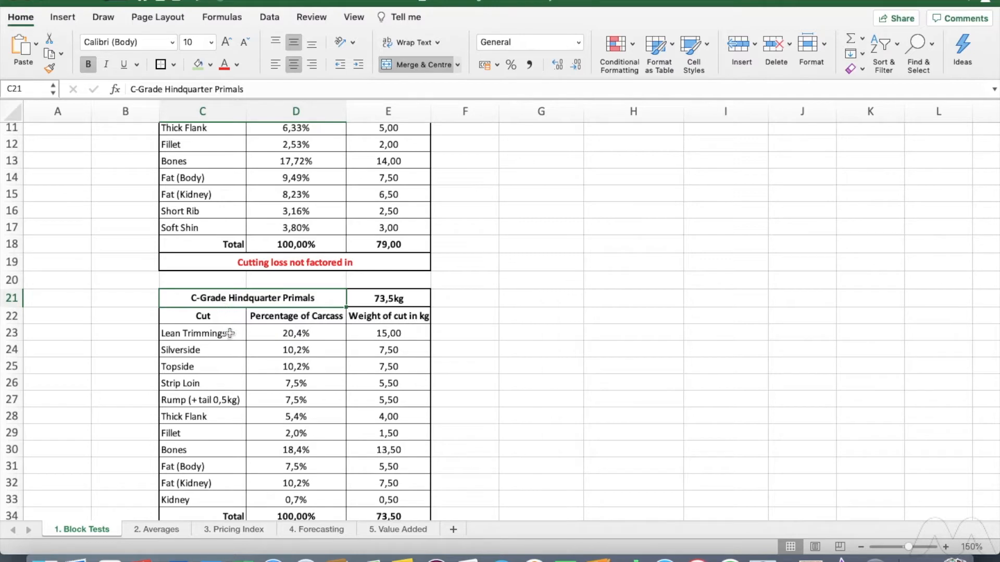
pyautogui.scroll(-2, 211, 438)
pyautogui.scroll(2, 211, 438)
pyautogui.scroll(-2, 211, 438)
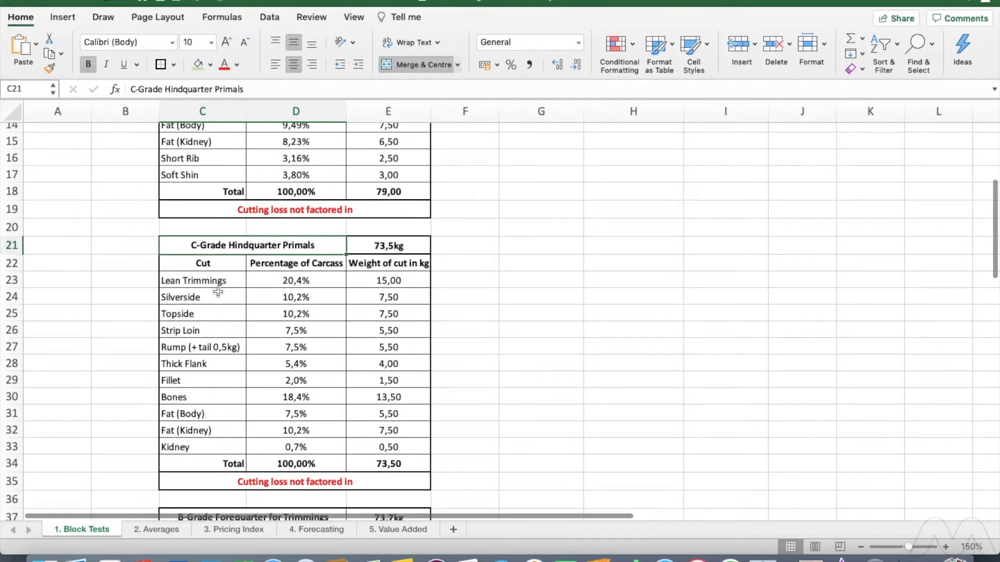
pyautogui.click(217, 447)
pyautogui.scroll(4, 218, 450)
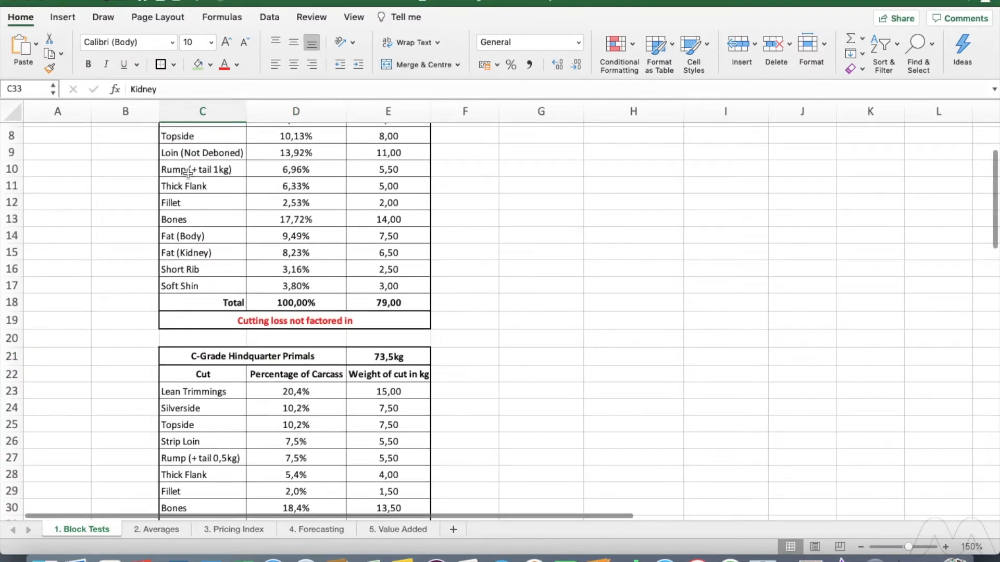
# Compare the B-Grade and C-Grade hindquarter cut lists, focusing on the C-Grade Strip Loin and Fillet.
pyautogui.scroll(3, 190, 174)
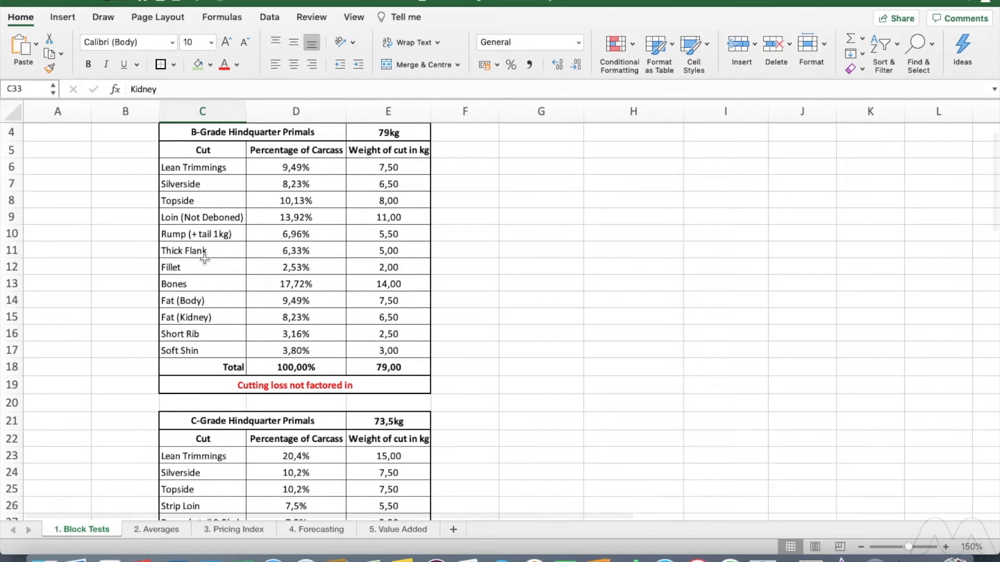
pyautogui.scroll(-4, 211, 305)
pyautogui.scroll(-2, 211, 305)
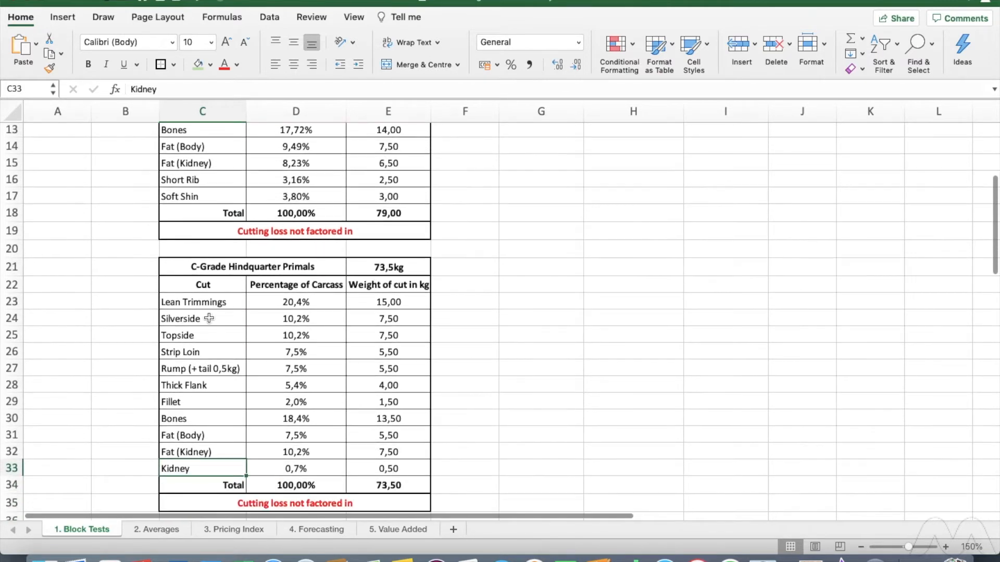
pyautogui.click(214, 353)
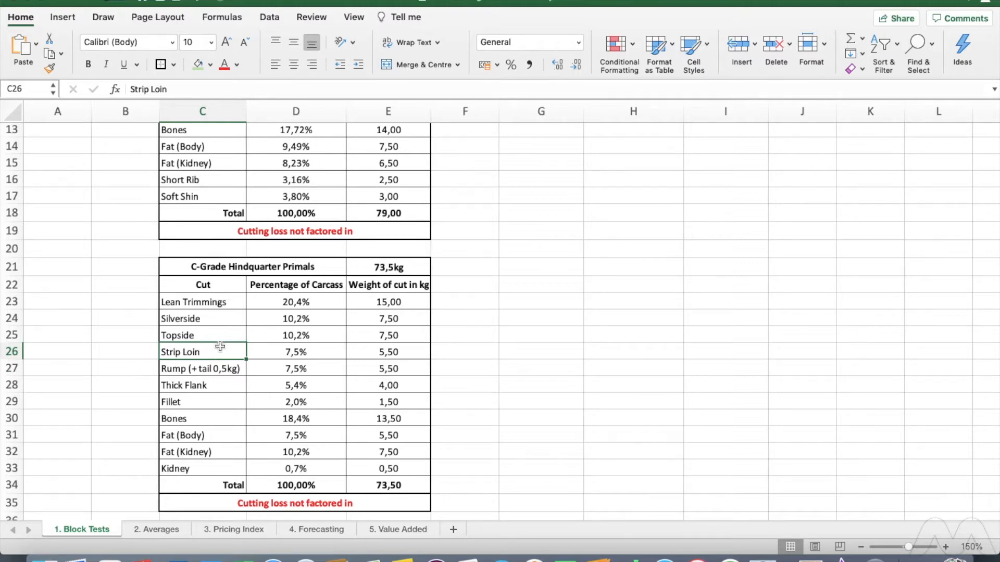
pyautogui.click(213, 402)
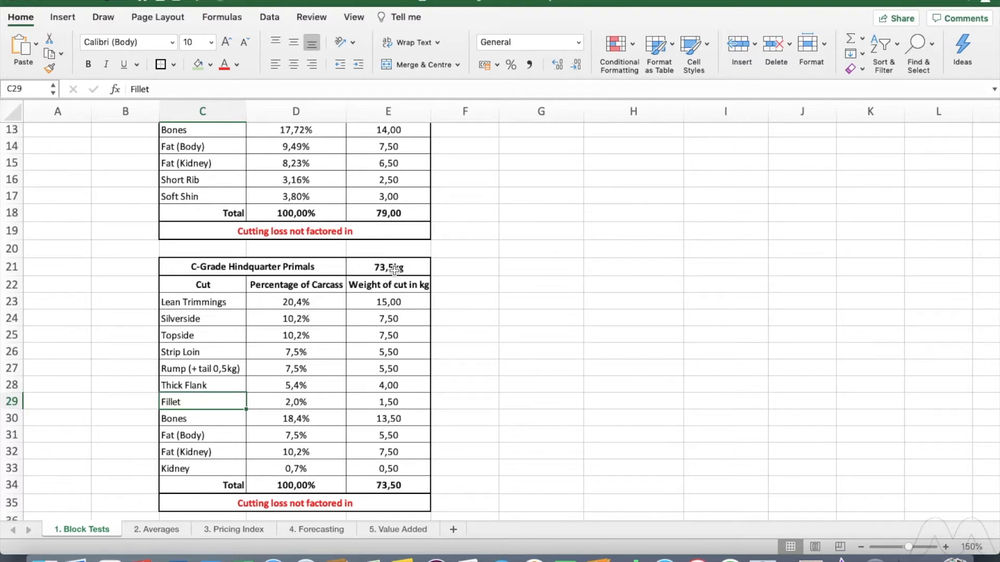
# Compare the overall weights of the B-Grade and C-Grade hindquarters and the carcass percentages of their Bones.
pyautogui.click(390, 214)
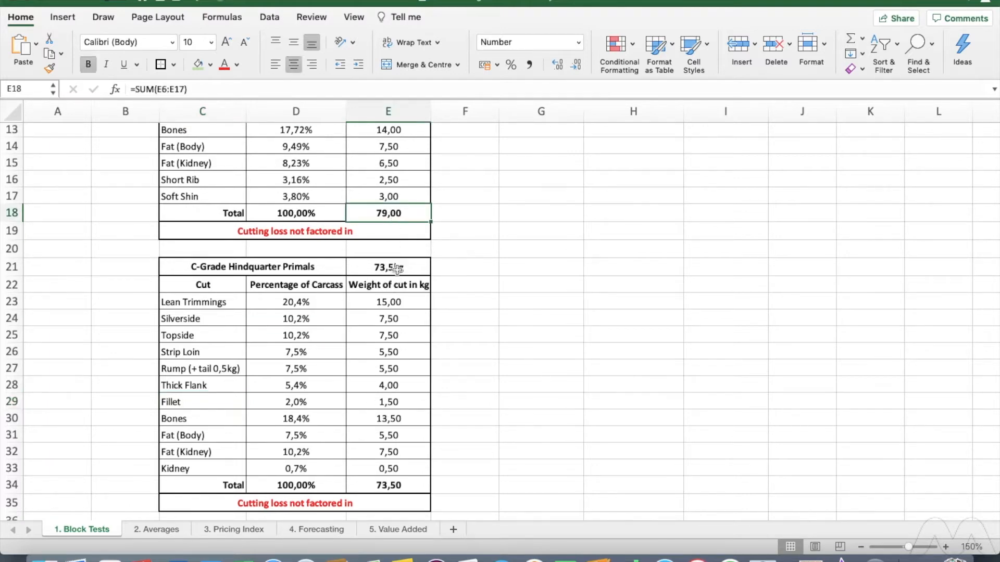
pyautogui.click(398, 269)
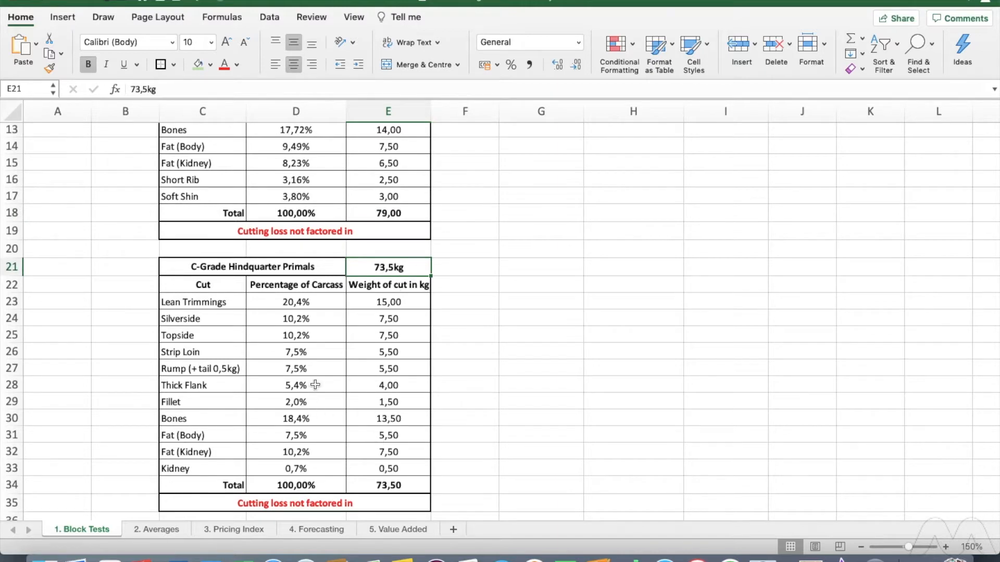
pyautogui.click(401, 421)
pyautogui.click(313, 423)
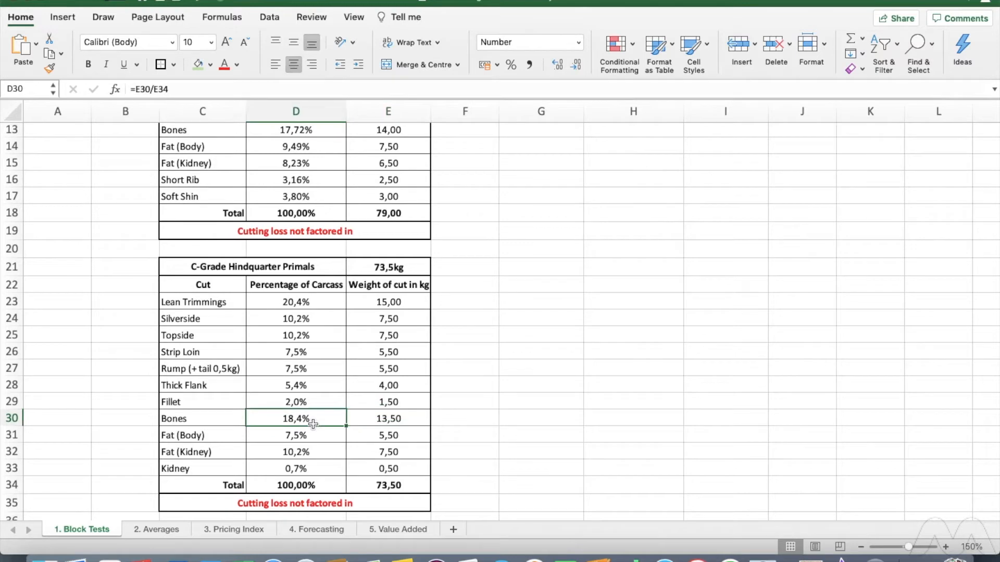
pyautogui.scroll(1, 312, 417)
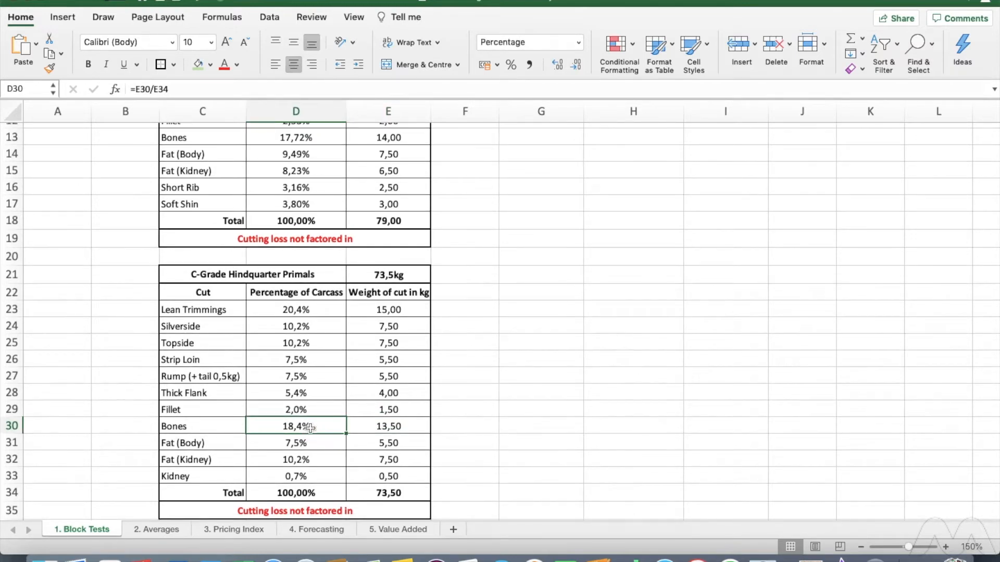
pyautogui.click(311, 140)
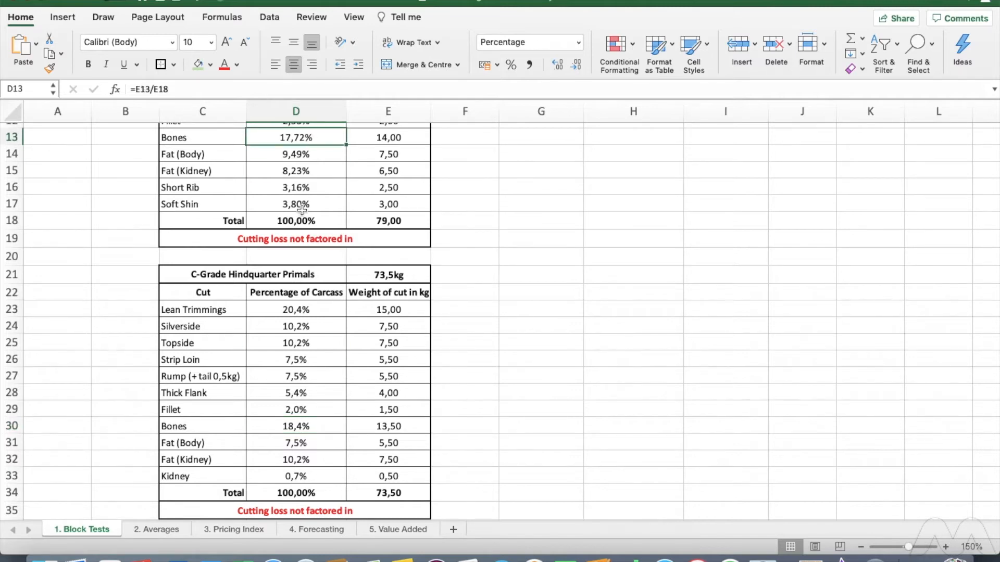
pyautogui.click(289, 428)
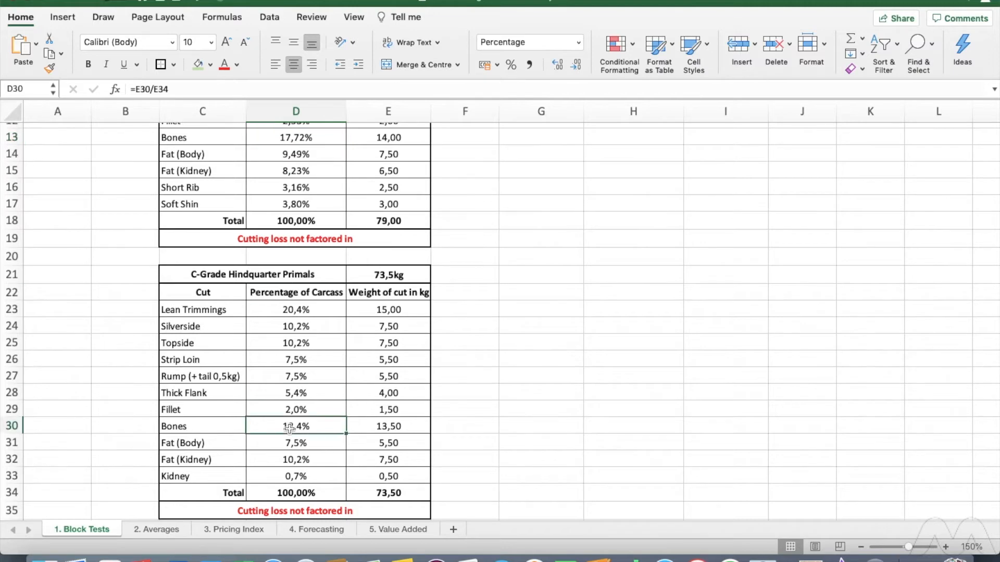
# Compare the C-Grade Strip Loin with the B-Grade Loin (Not Deboned), checking the B-Grade weight and both carcass percentages.
pyautogui.click(179, 360)
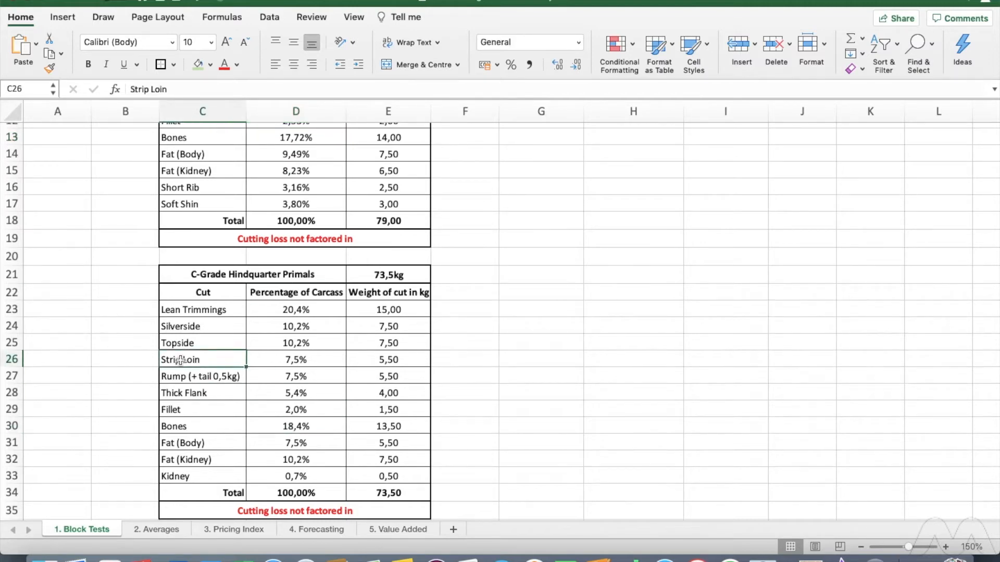
pyautogui.scroll(5, 180, 361)
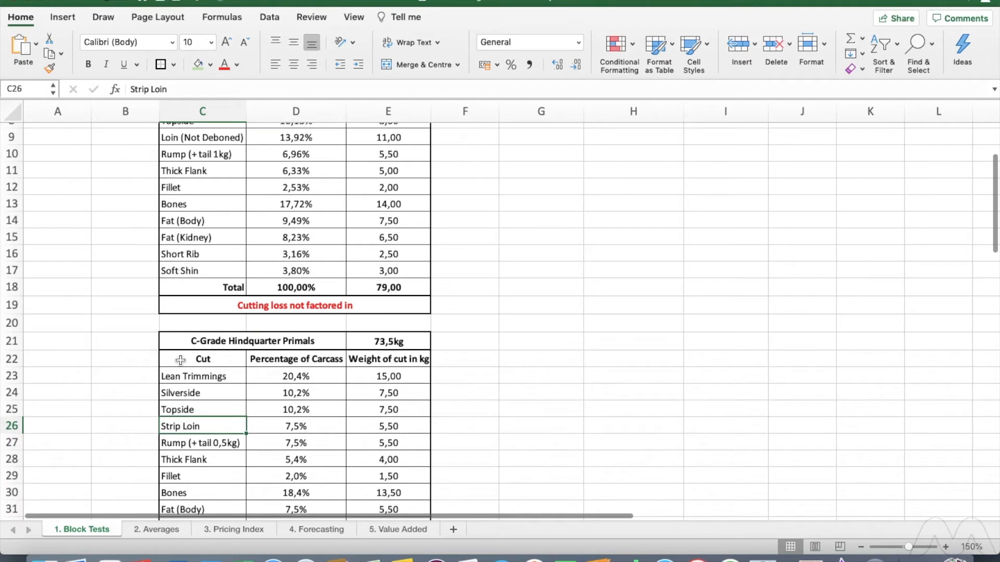
pyautogui.click(366, 144)
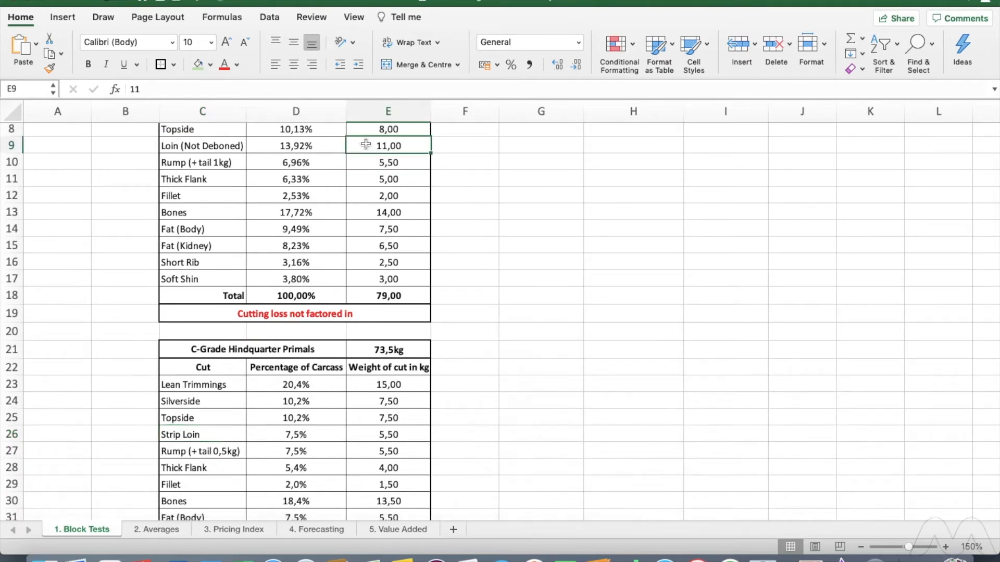
pyautogui.click(318, 151)
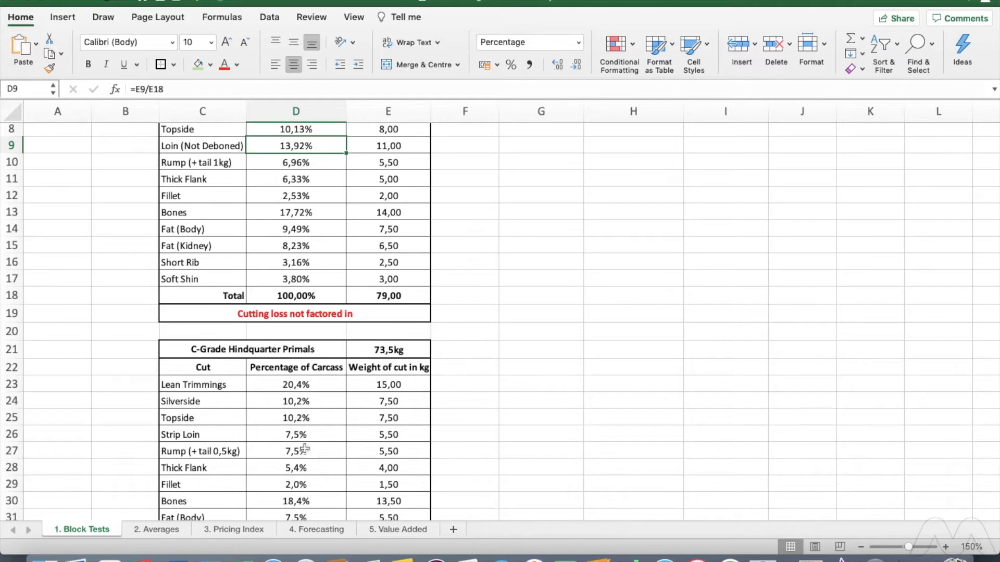
pyautogui.click(324, 437)
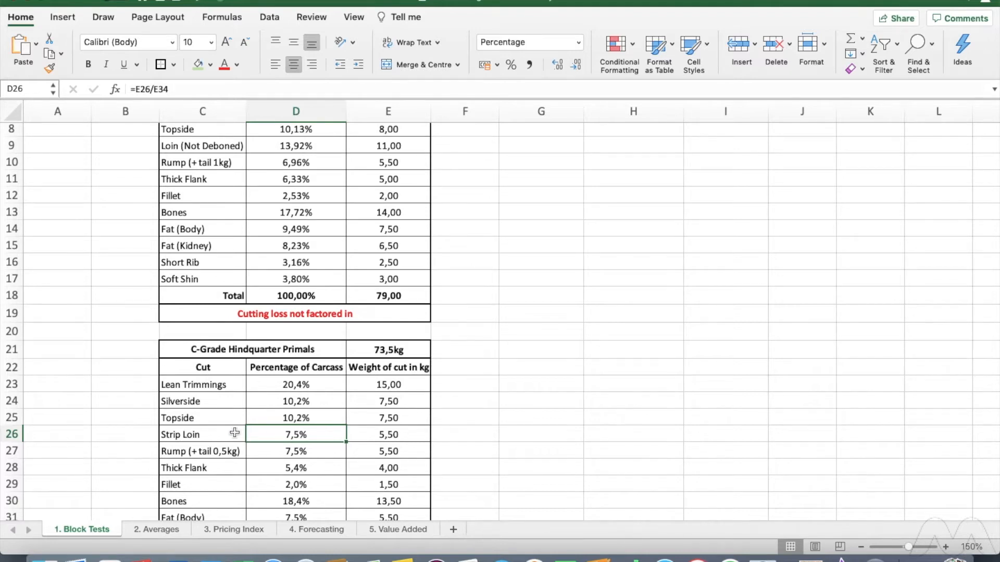
pyautogui.scroll(-1, 285, 447)
pyautogui.scroll(-4, 285, 447)
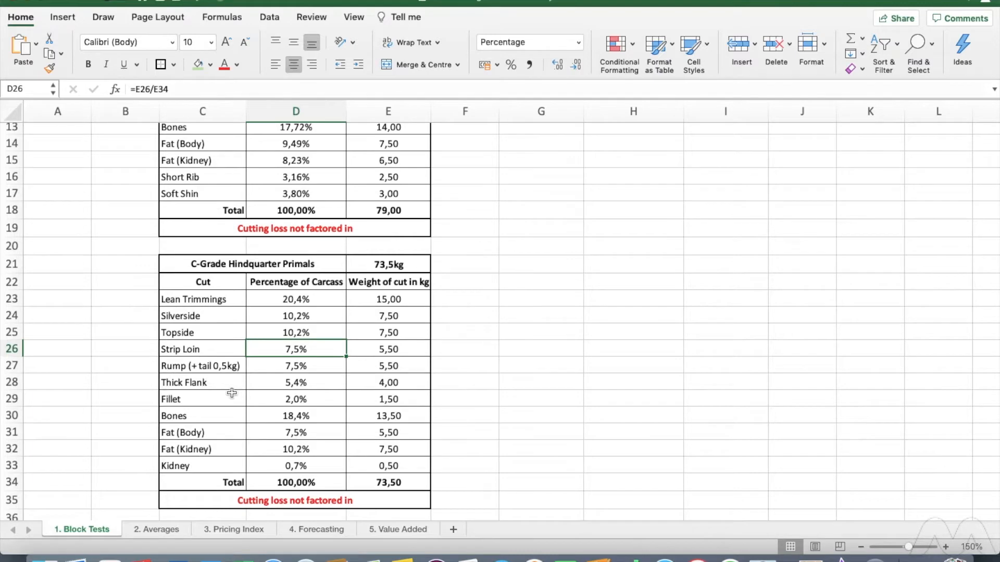
pyautogui.scroll(2, 253, 325)
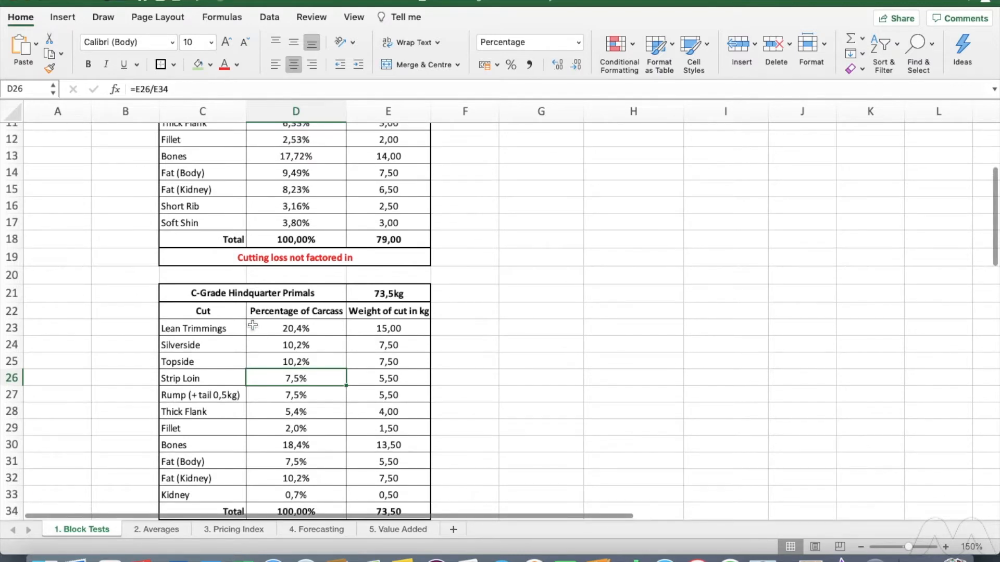
pyautogui.scroll(4, 252, 325)
pyautogui.scroll(-6, 253, 325)
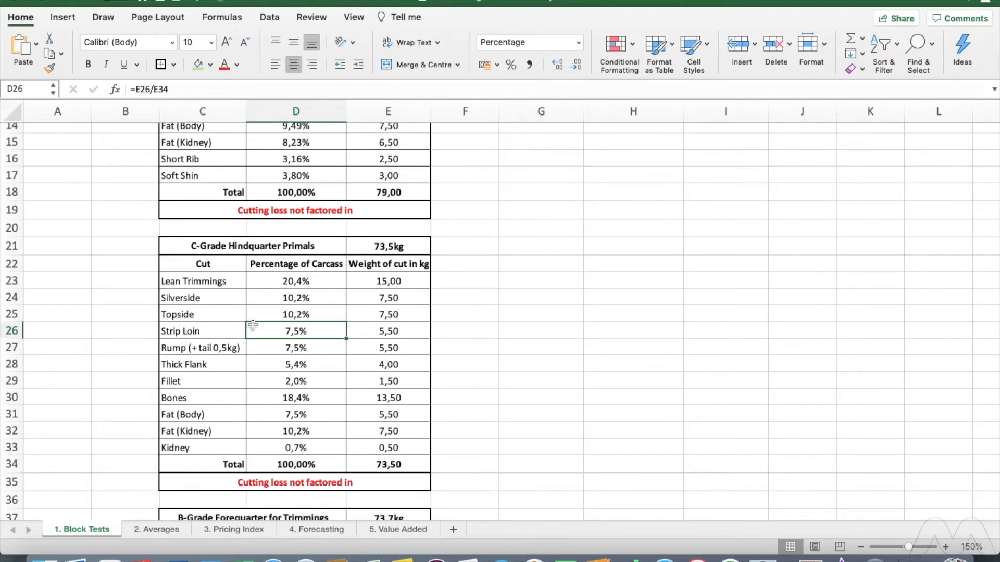
# Review the cuts in the B-Grade Forequarter for Trimmings table, going from Lean Trimmings through Bones, Body Fat and Hard Fat to Bolo.
pyautogui.scroll(-10, 209, 398)
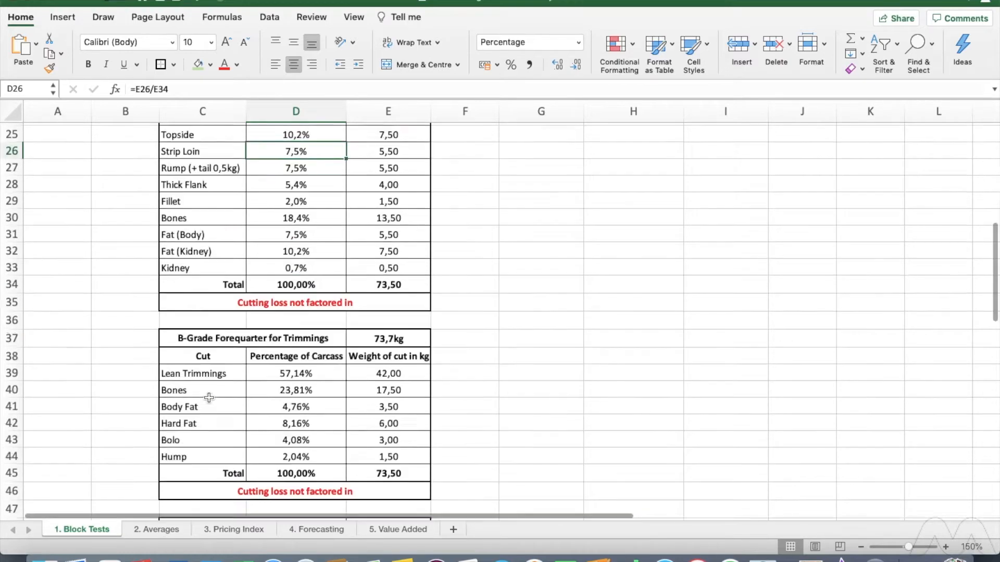
pyautogui.scroll(1, 208, 397)
pyautogui.scroll(3, 209, 398)
pyautogui.scroll(-1, 208, 398)
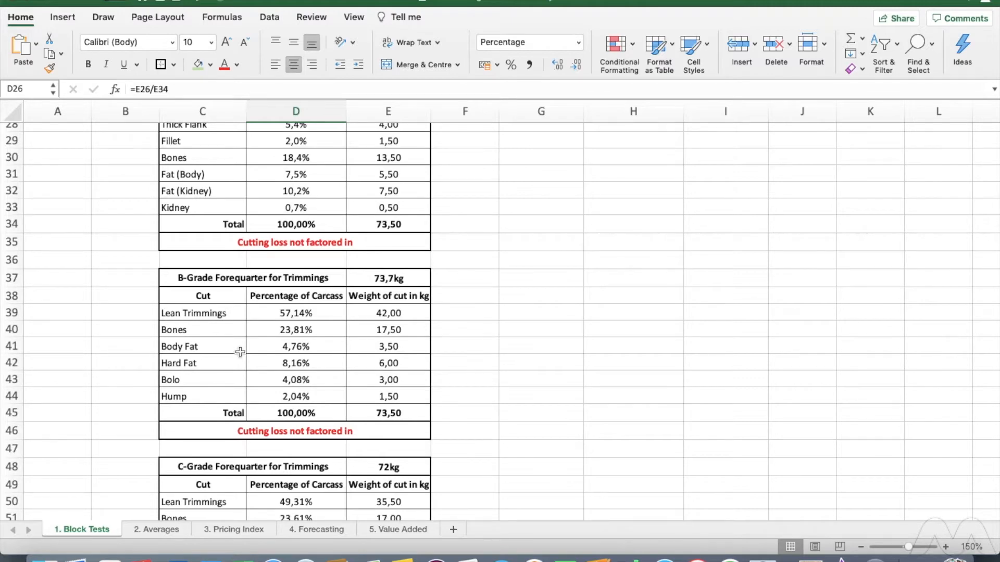
pyautogui.click(228, 313)
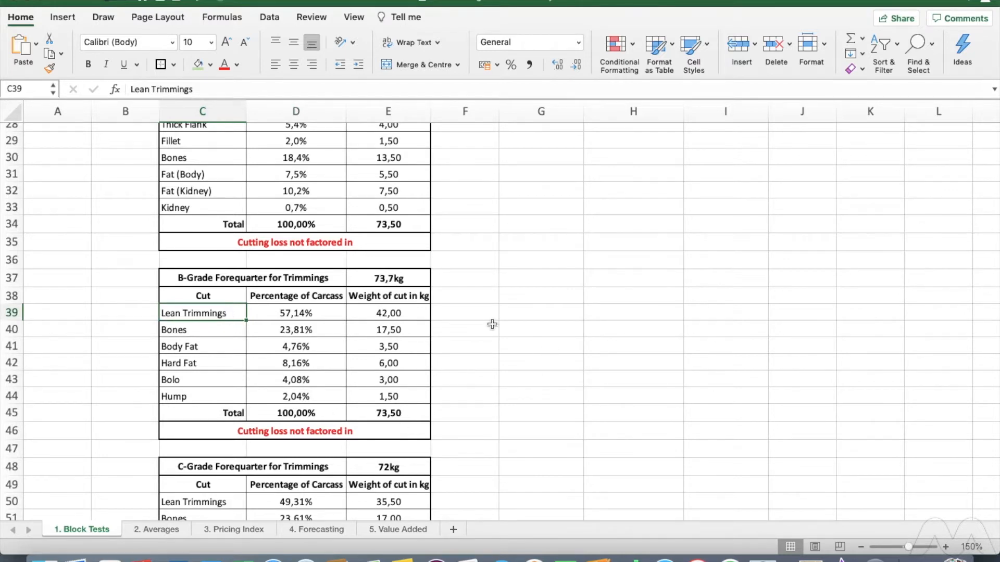
pyautogui.click(200, 328)
pyautogui.press('Down')
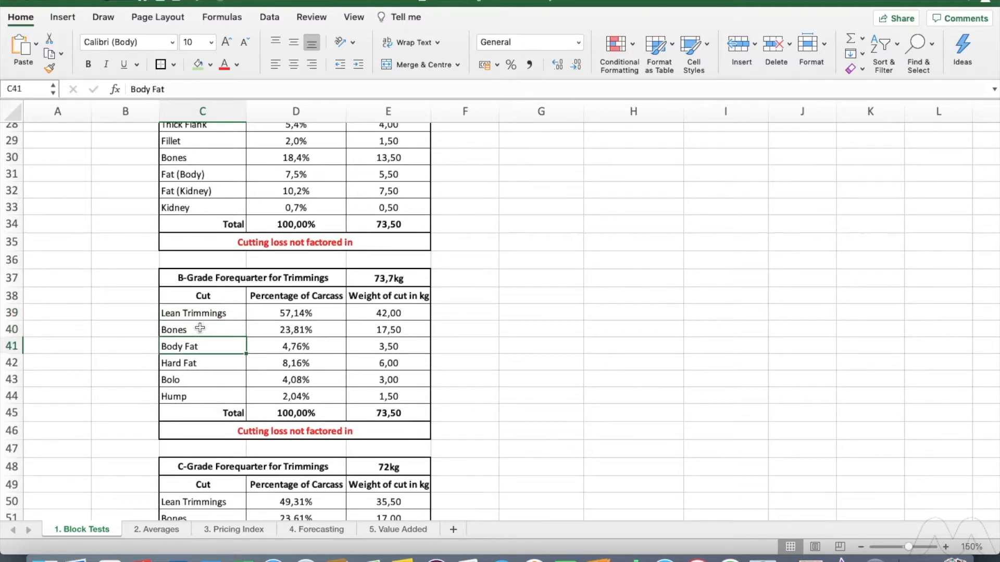
pyautogui.press('Down')
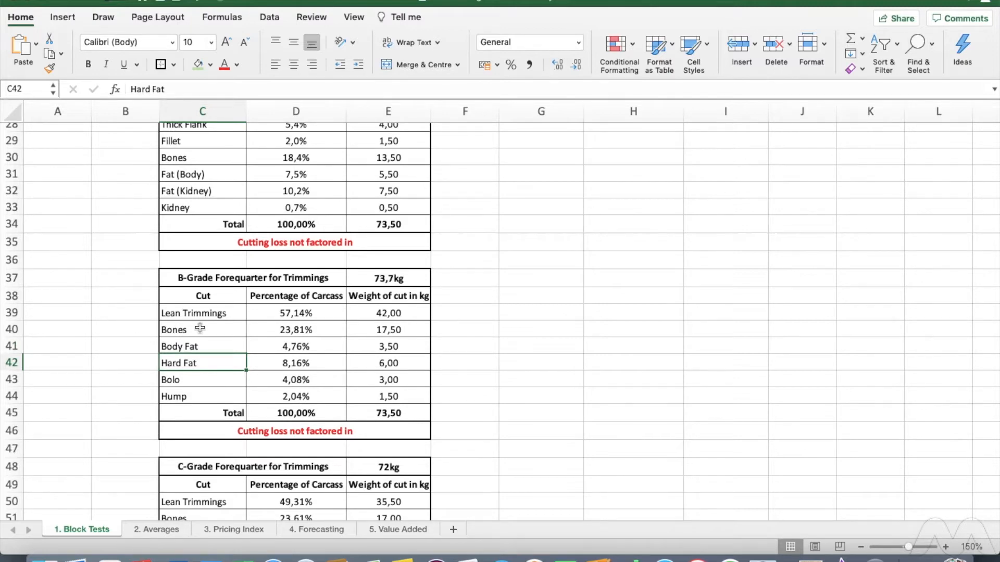
pyautogui.press('Down')
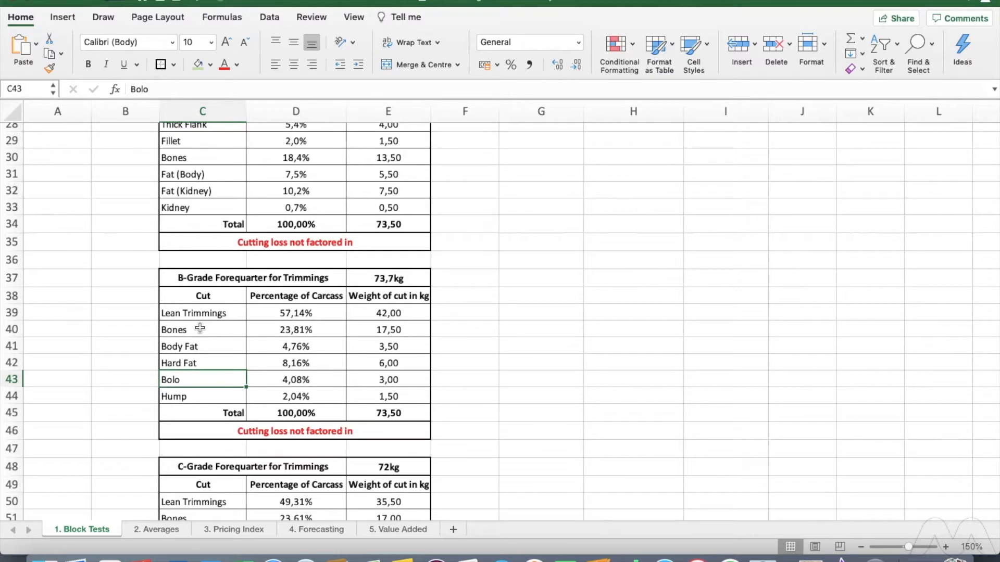
# Refer back to the hindquarter primals tables and check the Thick Flank entry in the C-Grade list.
pyautogui.scroll(1, 200, 328)
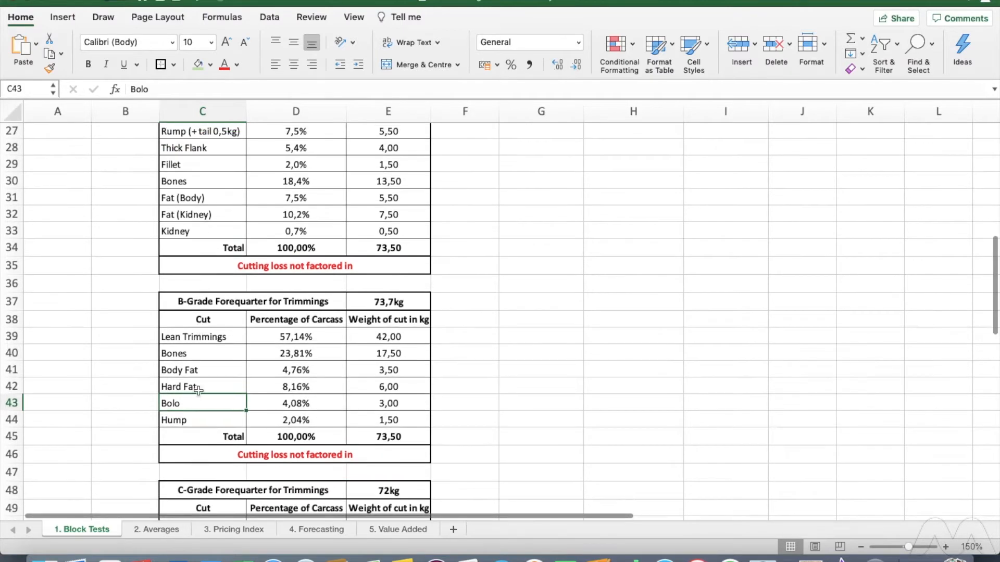
pyautogui.scroll(3, 194, 403)
pyautogui.scroll(10, 194, 404)
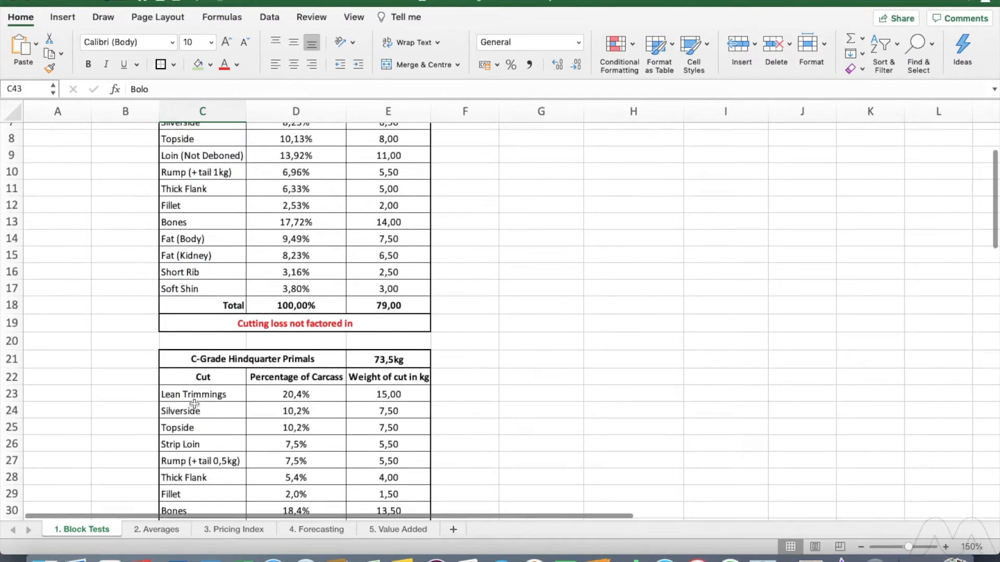
pyautogui.scroll(-5, 197, 357)
pyautogui.click(195, 349)
pyautogui.scroll(-7, 193, 354)
pyautogui.scroll(2, 193, 353)
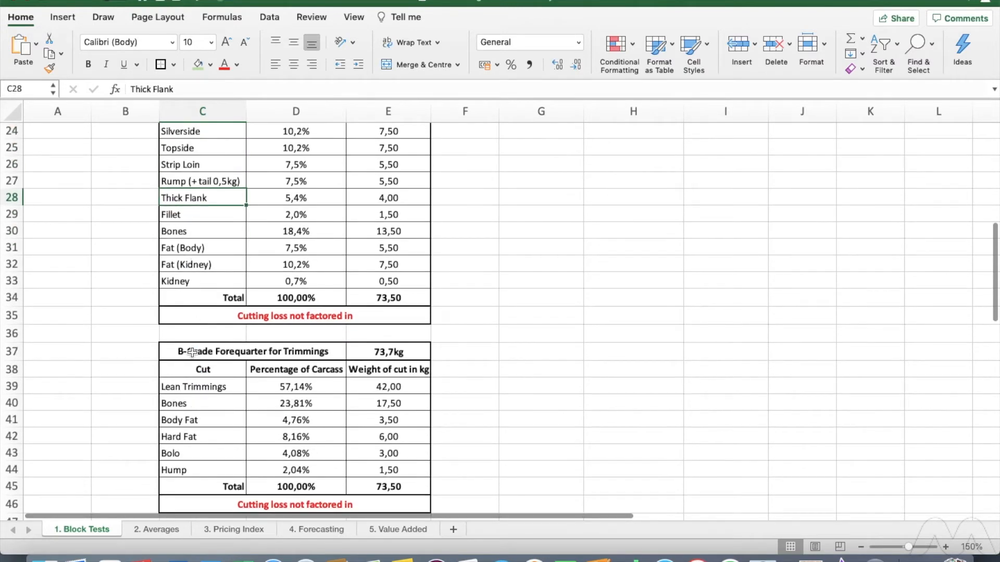
# Check the Bolo entry with its weight and the Lean Trimmings weight in the B-Grade forequarter table.
pyautogui.click(201, 453)
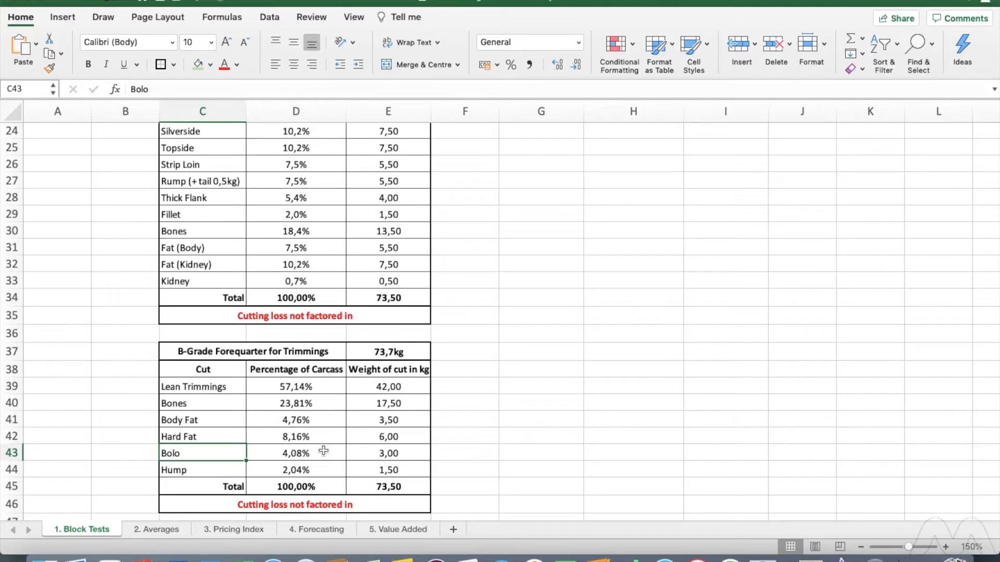
pyautogui.click(381, 452)
pyautogui.click(395, 388)
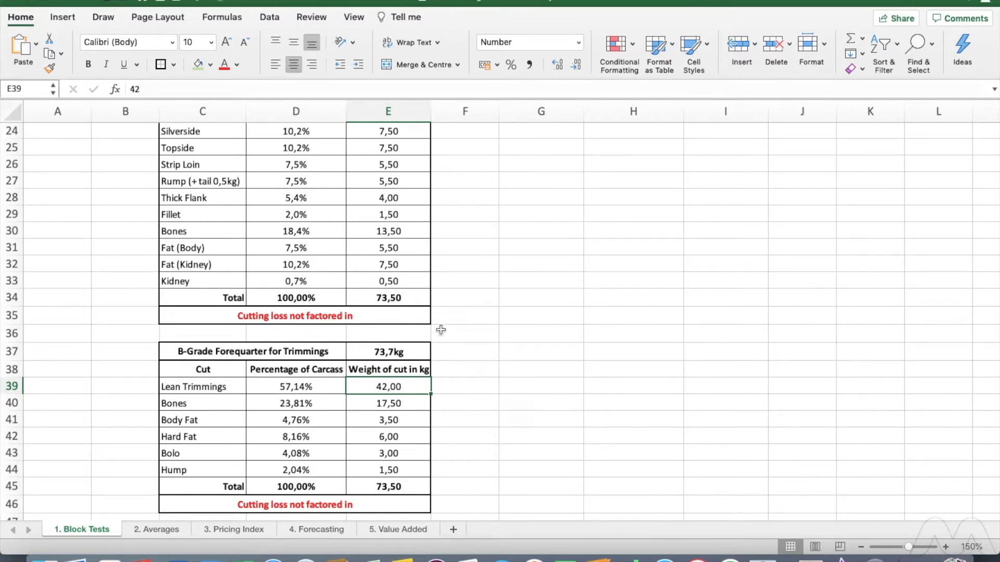
# Examine the remaining B-Grade forequarter rows and compare them with the C-Grade Forequarter for Trimmings table.
pyautogui.scroll(-2, 435, 380)
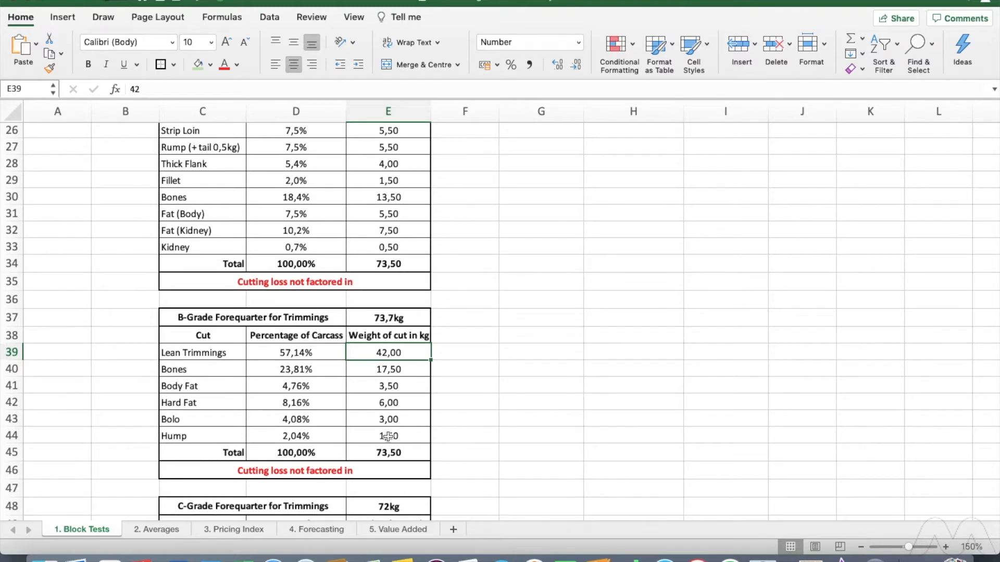
pyautogui.scroll(-3, 388, 436)
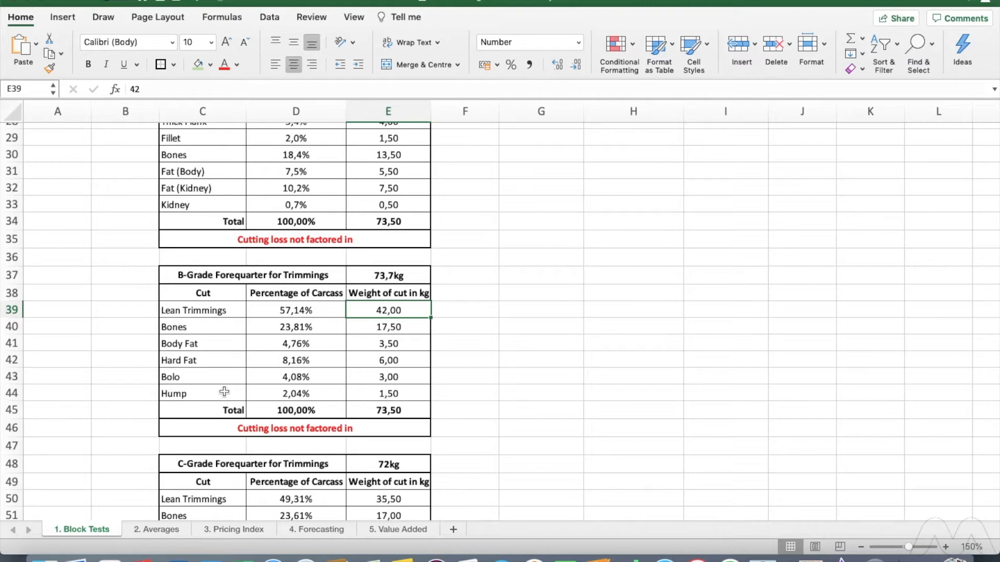
pyautogui.scroll(-2, 223, 392)
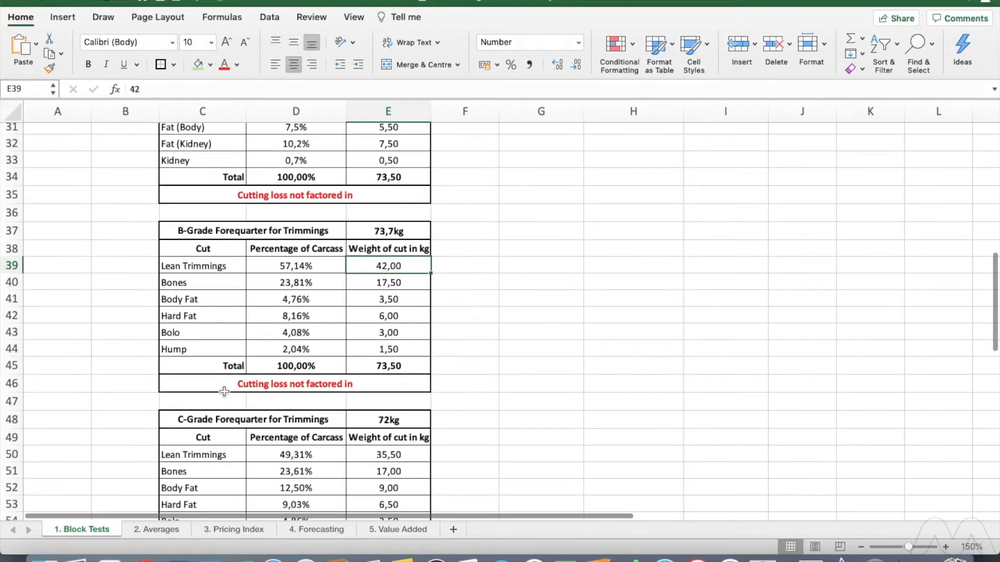
pyautogui.scroll(-5, 224, 392)
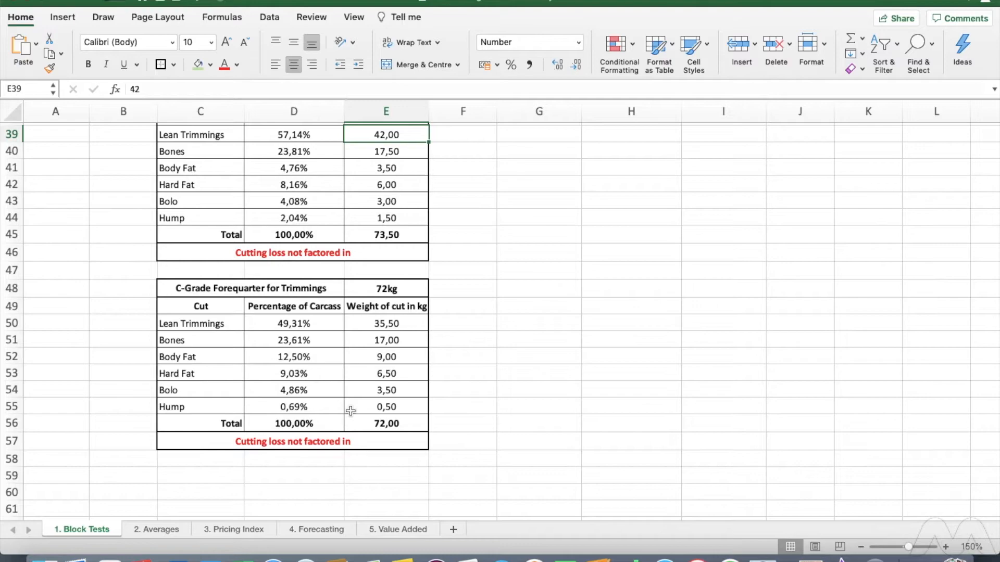
pyautogui.scroll(2, 351, 412)
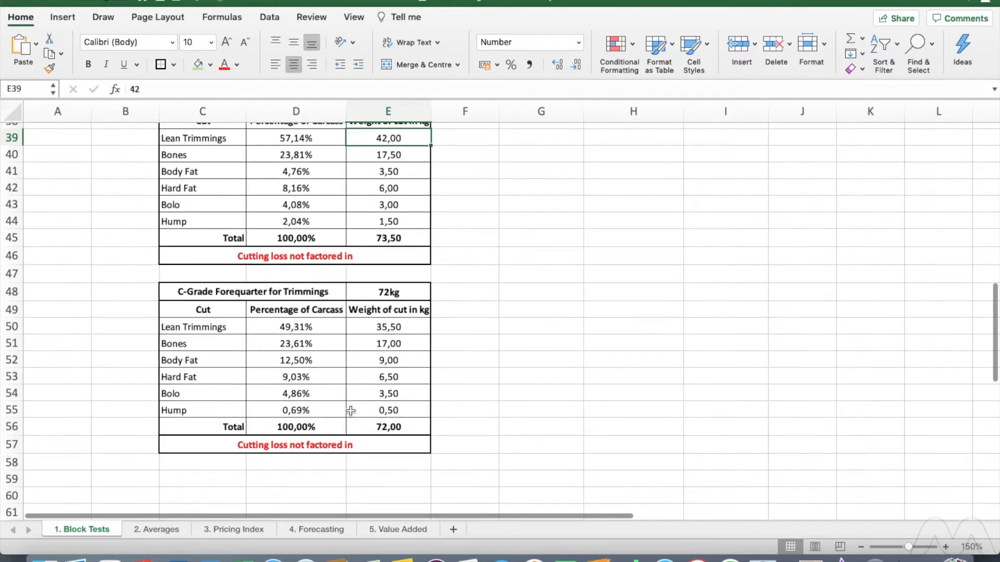
pyautogui.scroll(3, 350, 412)
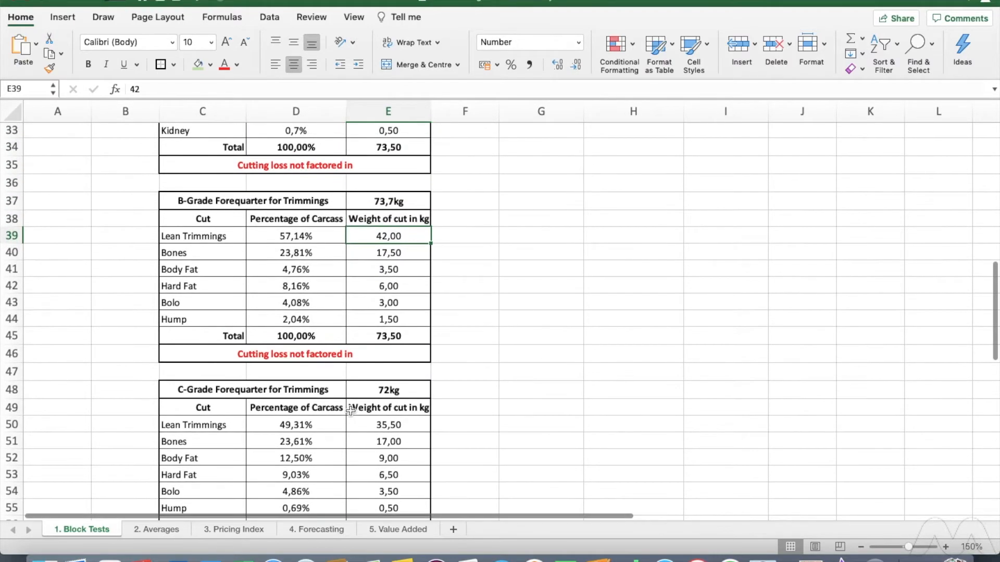
# Go back to the B-Grade Hindquarter Primals table and check its cutting loss note.
pyautogui.scroll(15, 351, 412)
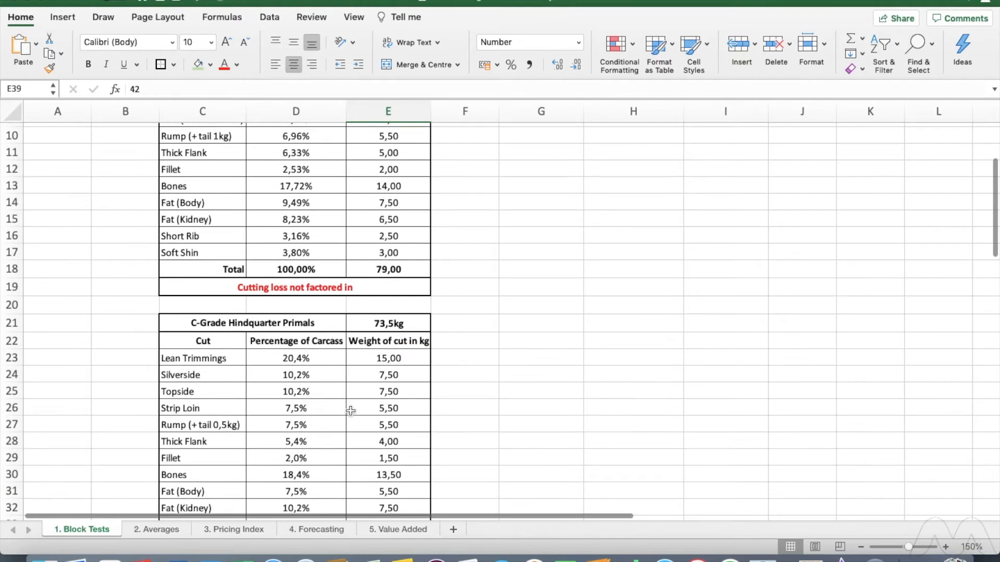
pyautogui.scroll(4, 350, 411)
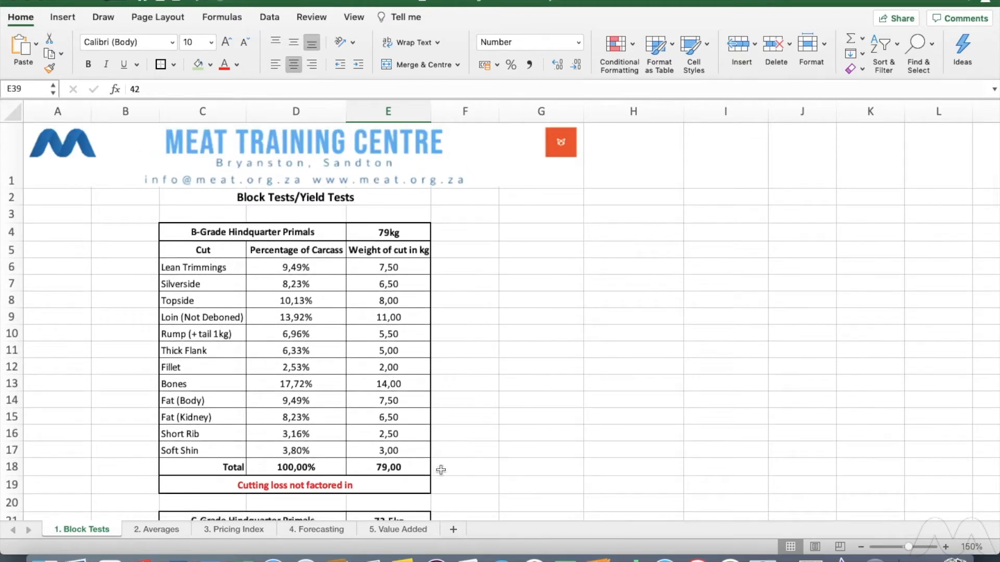
pyautogui.click(365, 487)
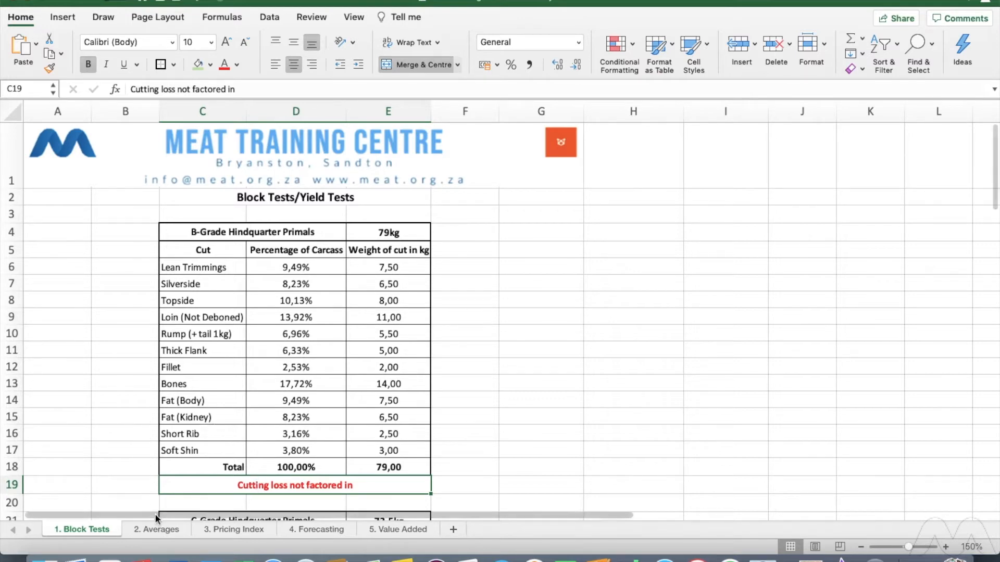
# Look briefly through the Averages, Pricing Index, Forecasting and Value Added sheets and return to Block Tests.
pyautogui.click(158, 528)
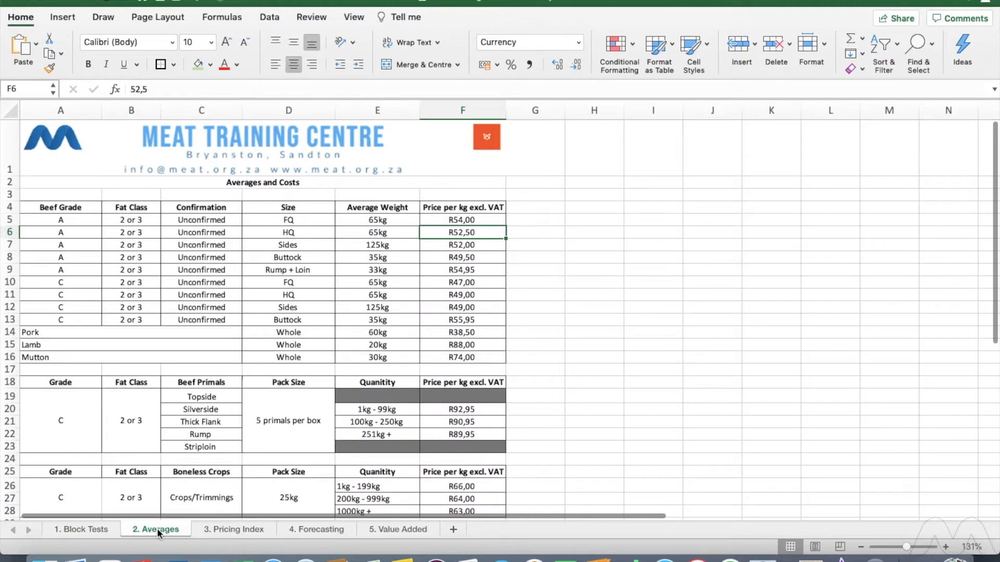
pyautogui.click(233, 530)
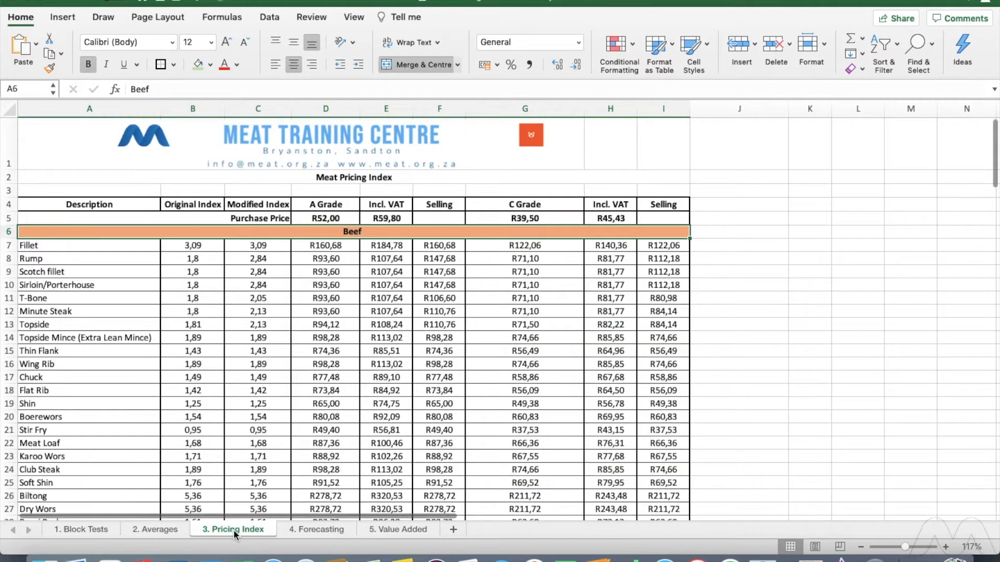
pyautogui.click(314, 530)
pyautogui.click(414, 529)
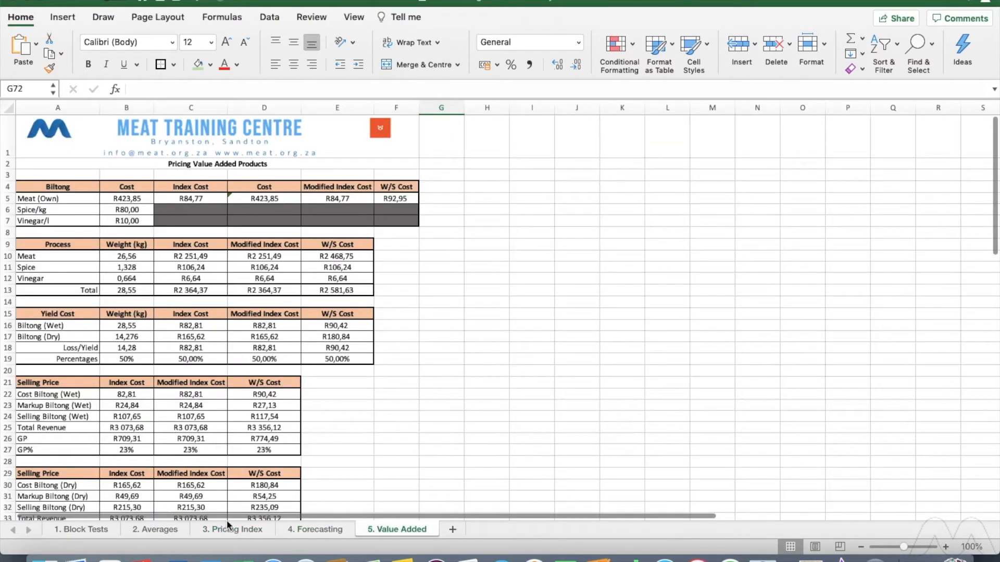
pyautogui.click(152, 529)
pyautogui.click(85, 529)
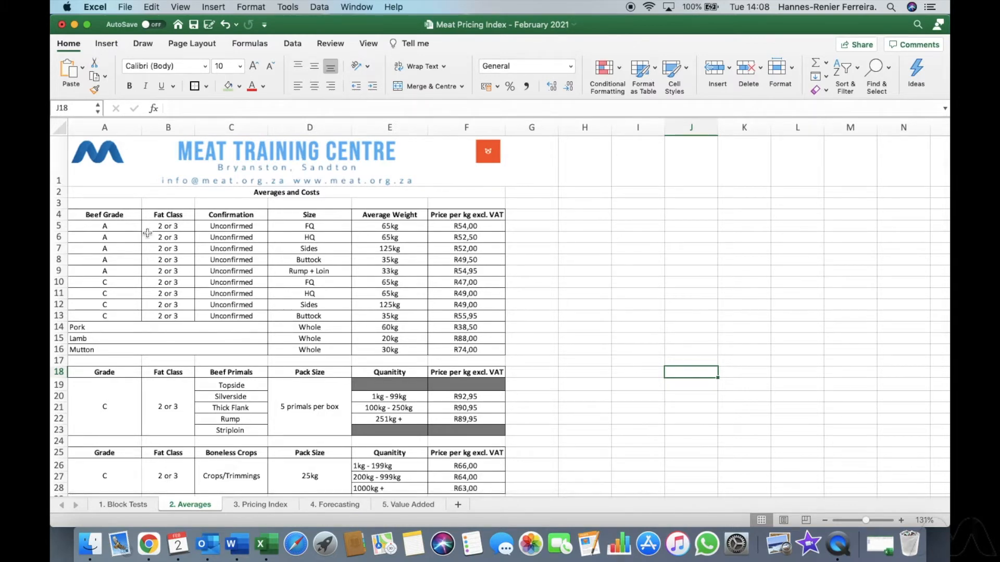
# Read across the A-grade FQ row on the Averages sheet, from beef grade to price per kg excl. VAT.
pyautogui.click(113, 228)
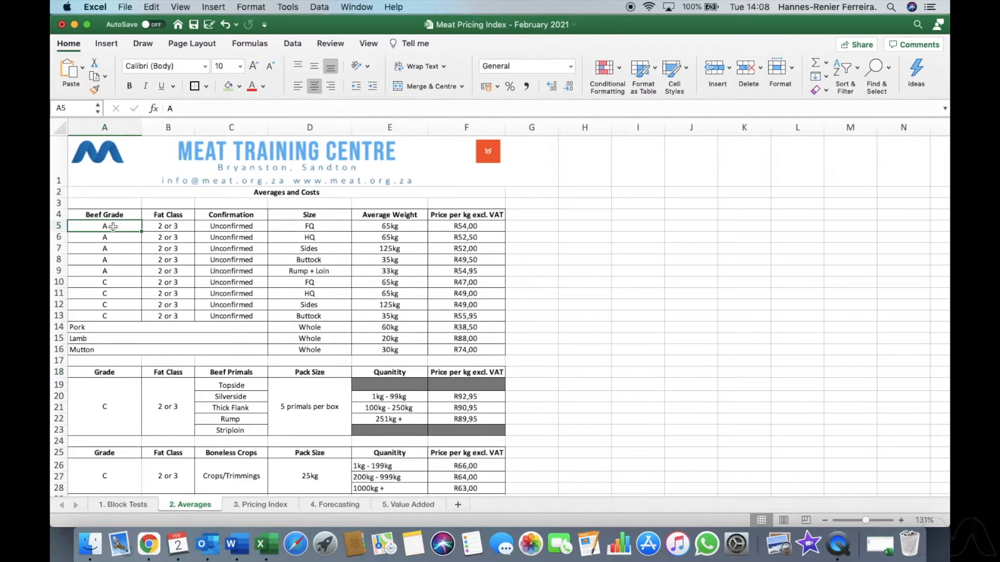
pyautogui.press('Right')
pyautogui.press('Right')
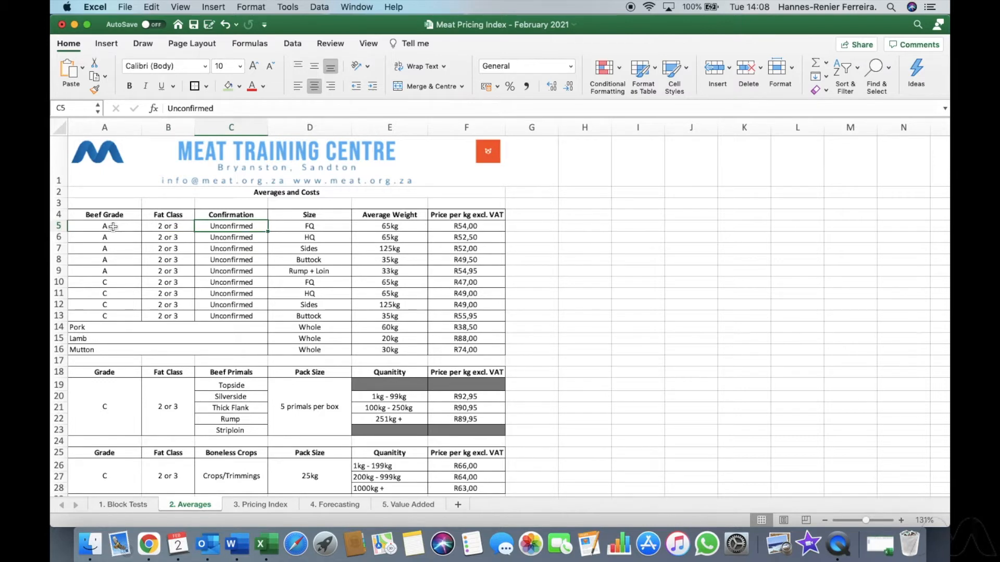
pyautogui.press('Right')
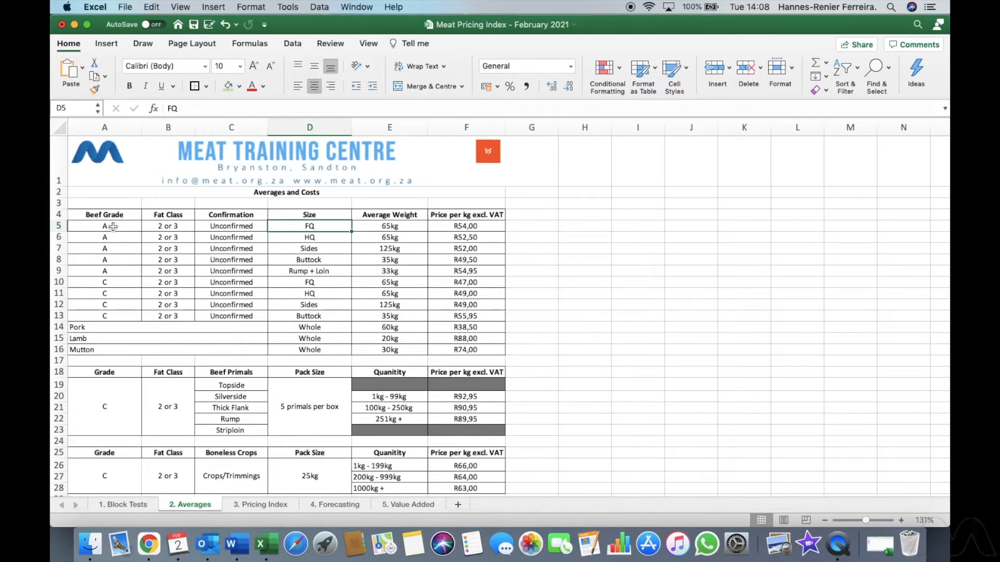
pyautogui.press('Right')
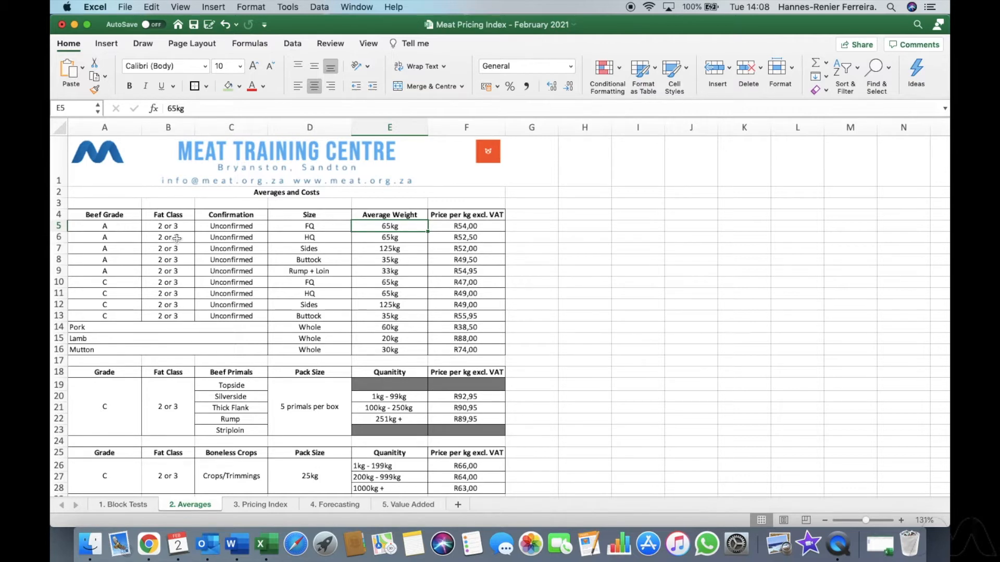
pyautogui.click(494, 226)
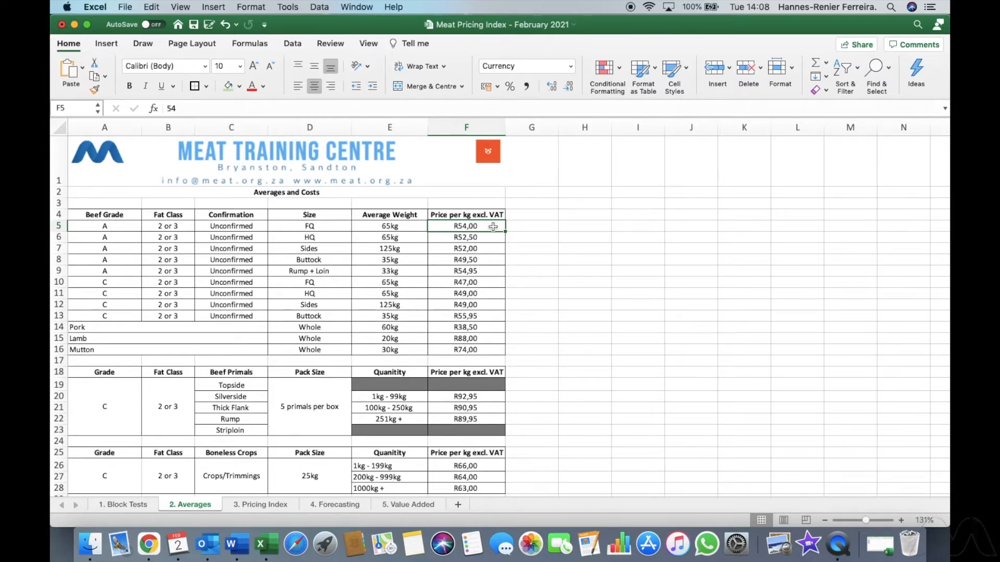
# Compare the A-grade FQ, HQ and Sides prices per kg, referring to the C-grade beef primals from Topside to Striploin.
pyautogui.press('Down')
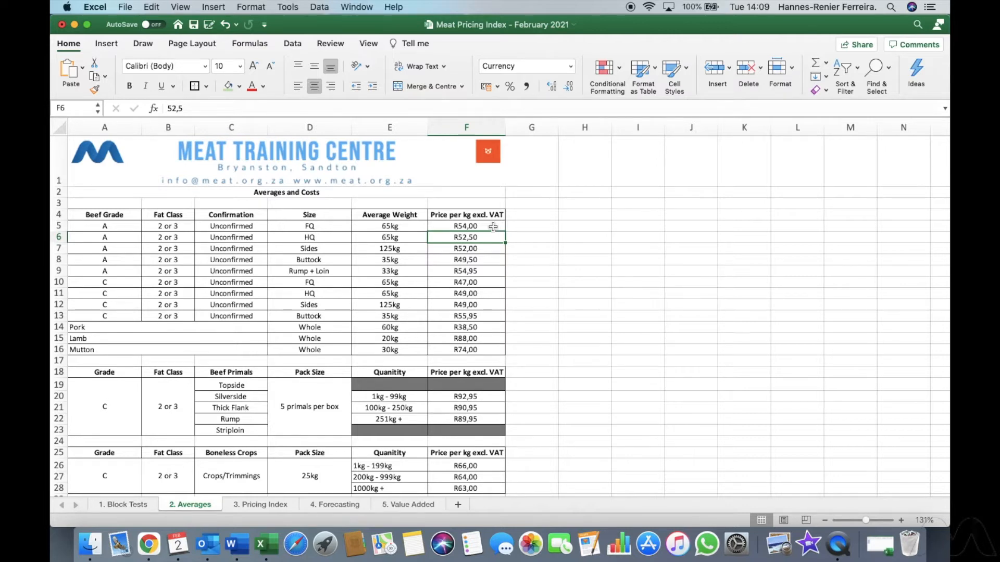
pyautogui.click(497, 227)
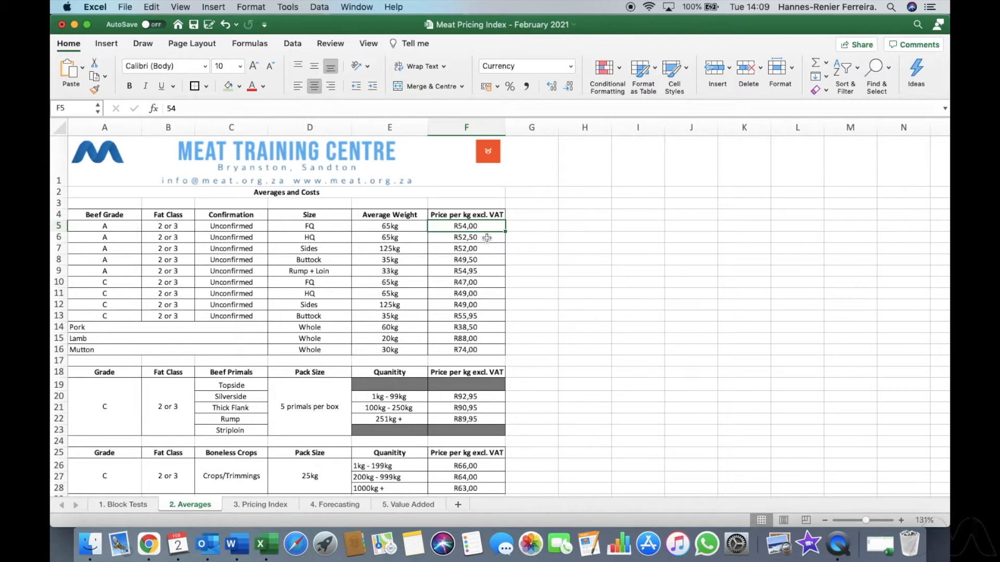
pyautogui.click(489, 250)
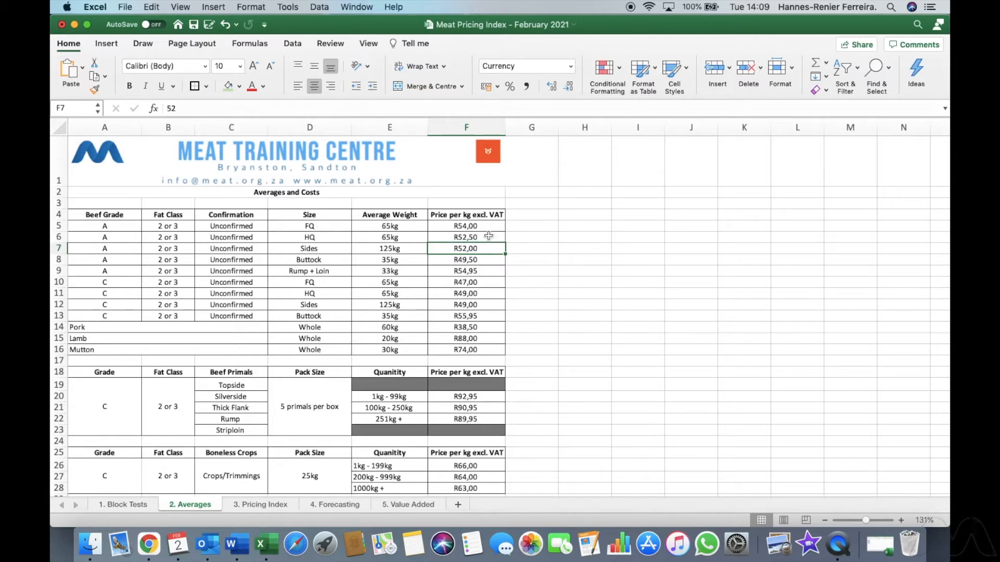
pyautogui.click(489, 237)
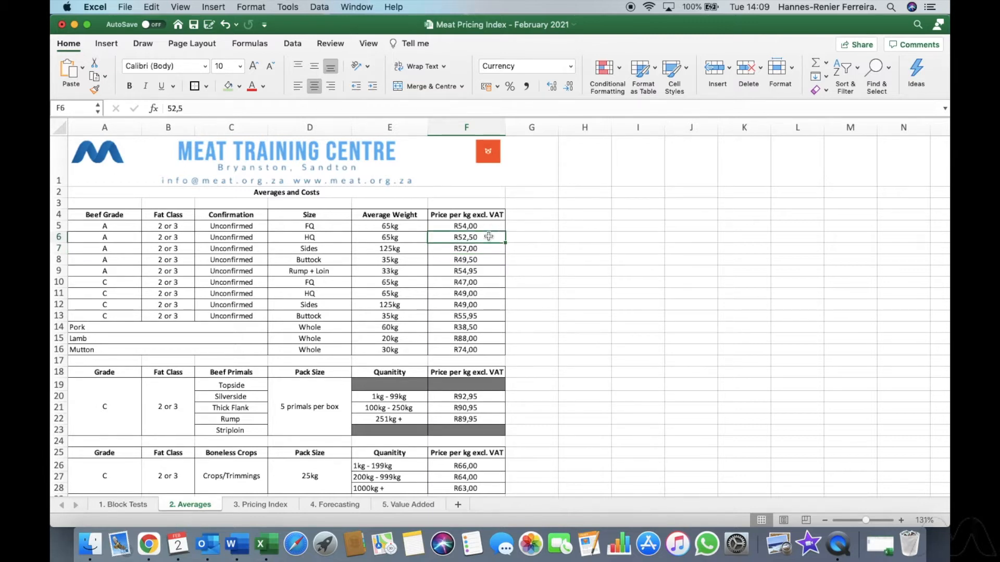
pyautogui.click(490, 249)
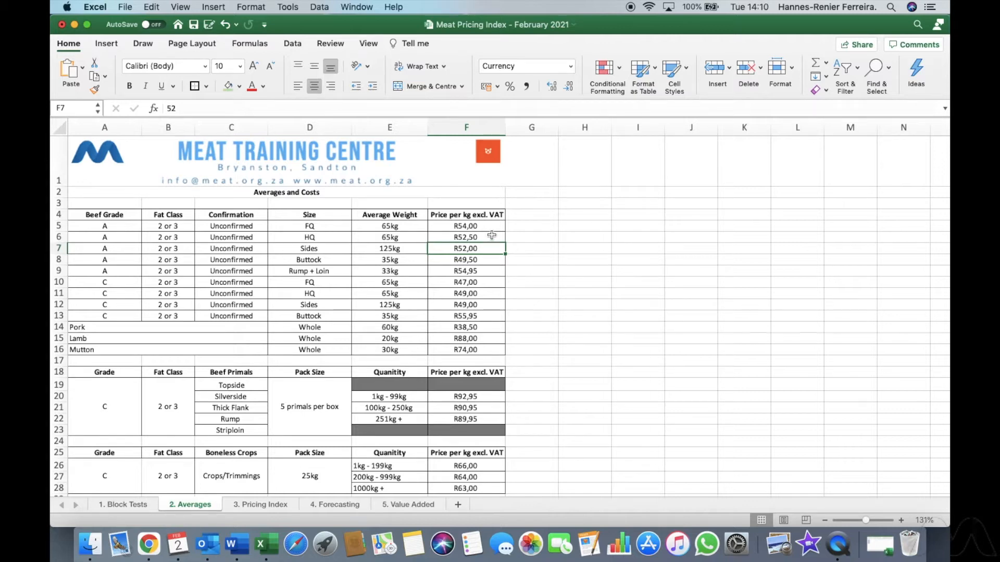
pyautogui.click(491, 227)
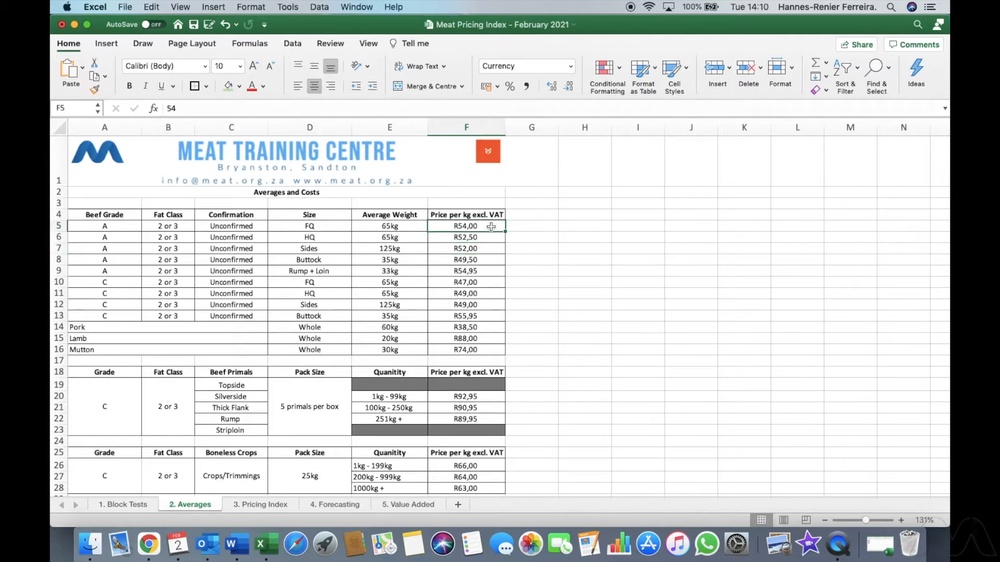
pyautogui.click(495, 238)
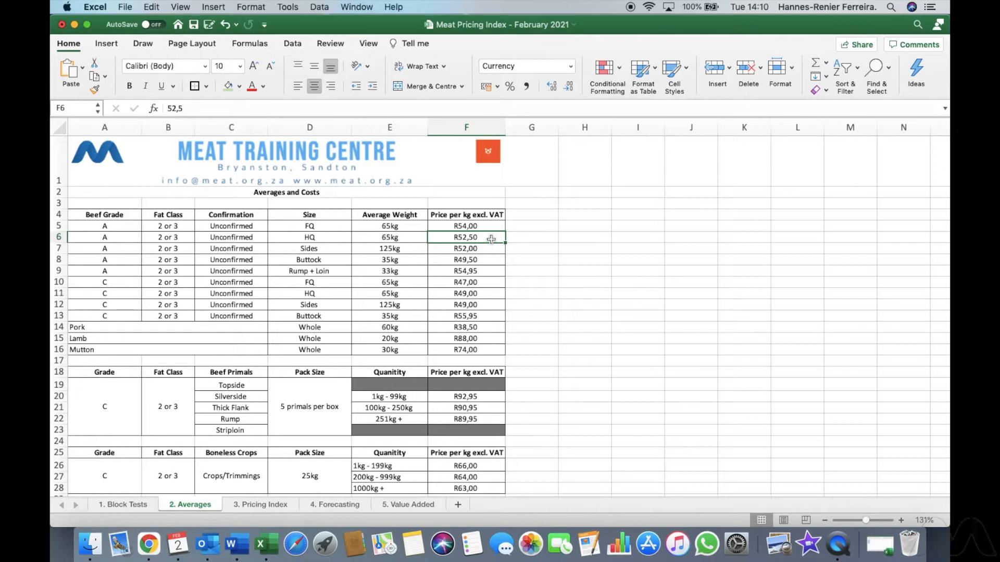
pyautogui.click(492, 249)
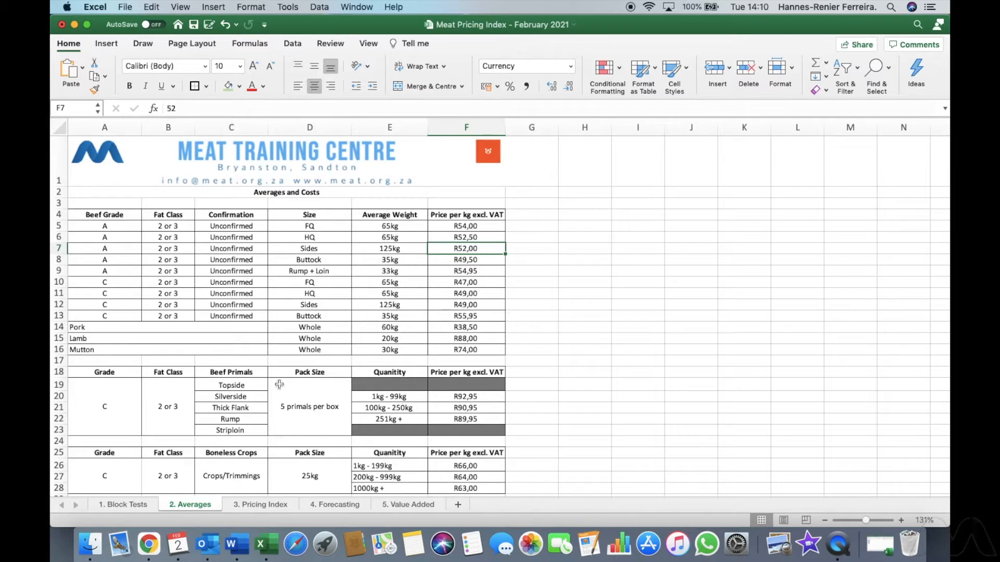
pyautogui.moveTo(242, 384); pyautogui.dragTo(243, 430)
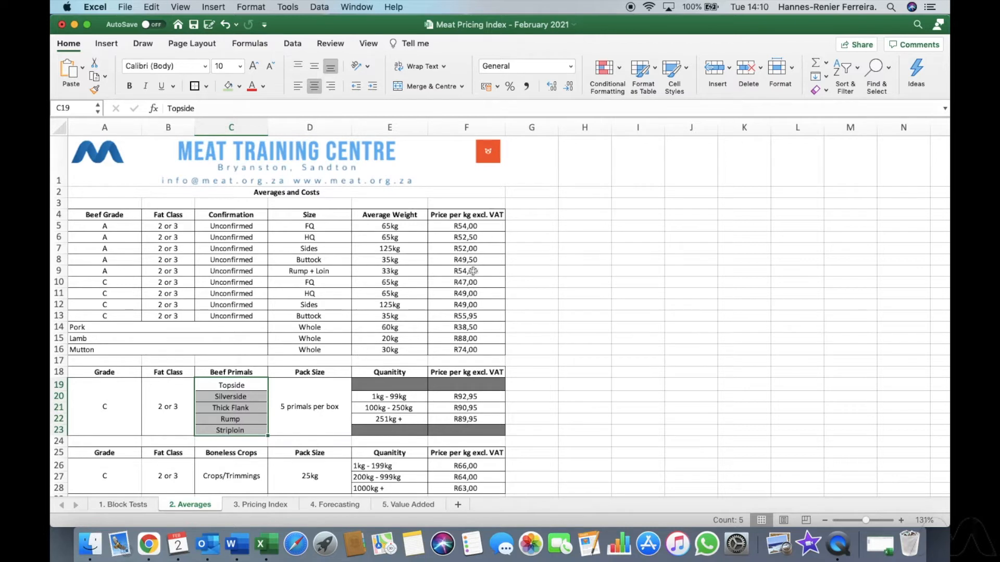
pyautogui.click(488, 227)
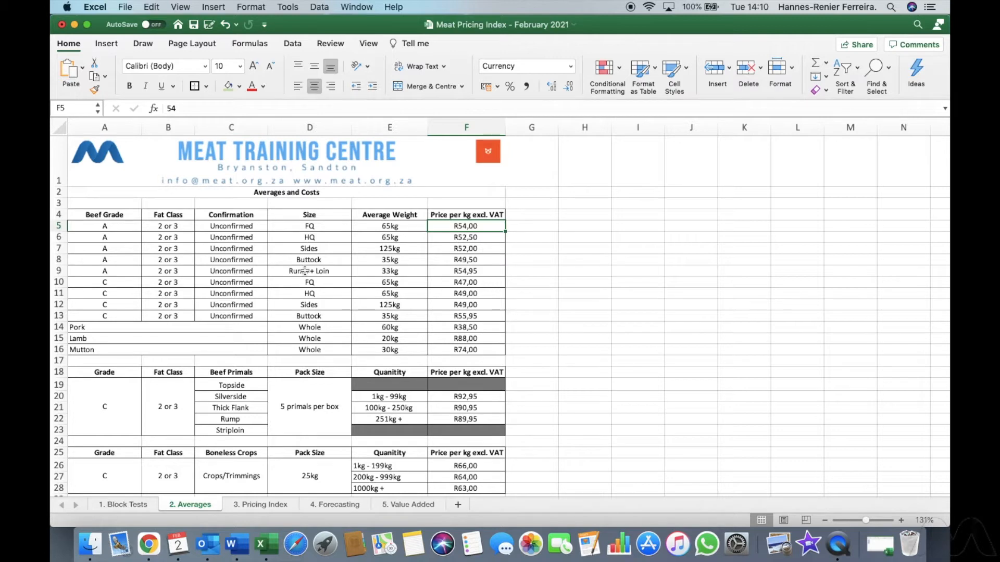
# Check the A-grade Buttock price and compare the Buttock and Rump + Loin sizes with the HQ entry.
pyautogui.click(487, 260)
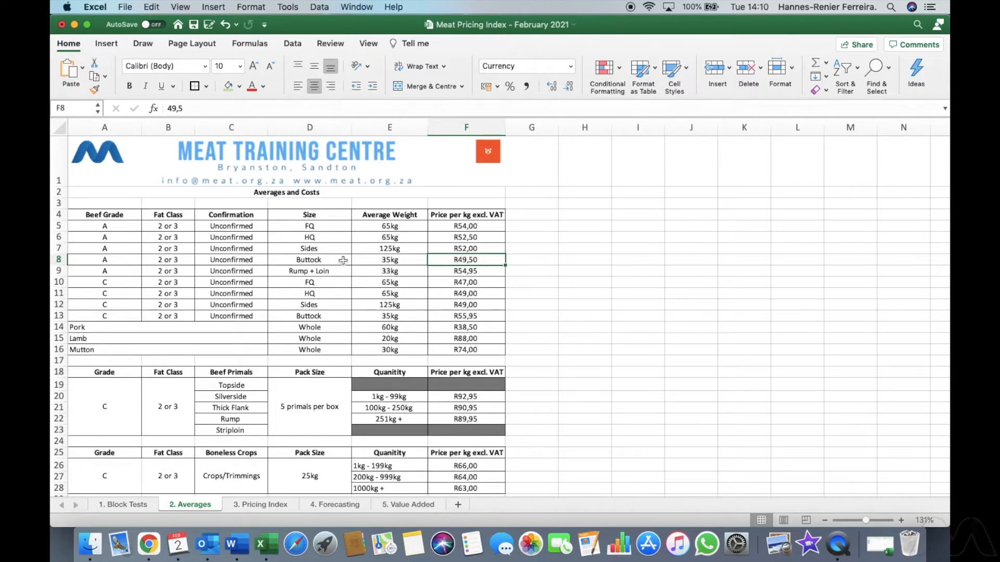
pyautogui.moveTo(329, 259); pyautogui.dragTo(333, 271)
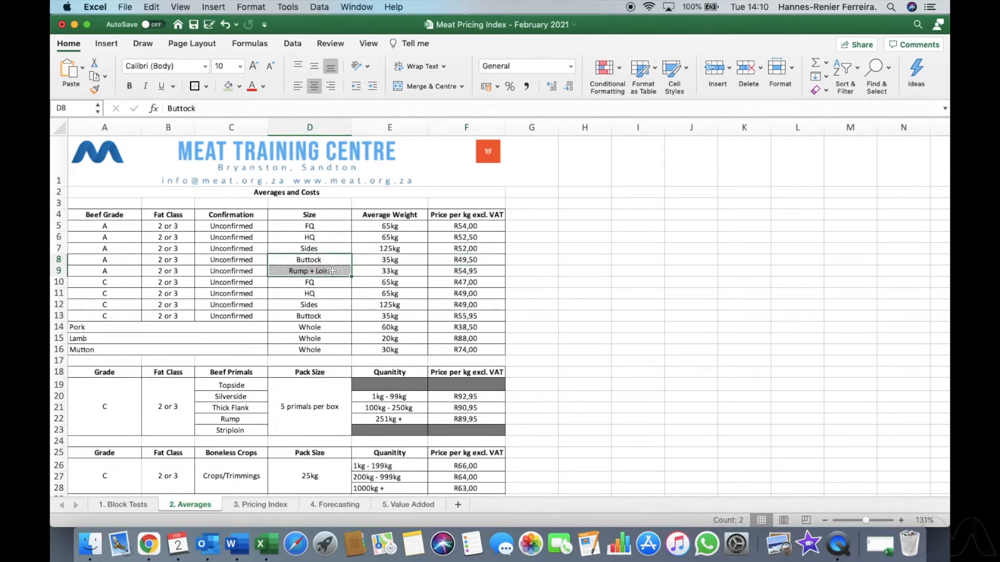
pyautogui.click(327, 237)
pyautogui.click(330, 262)
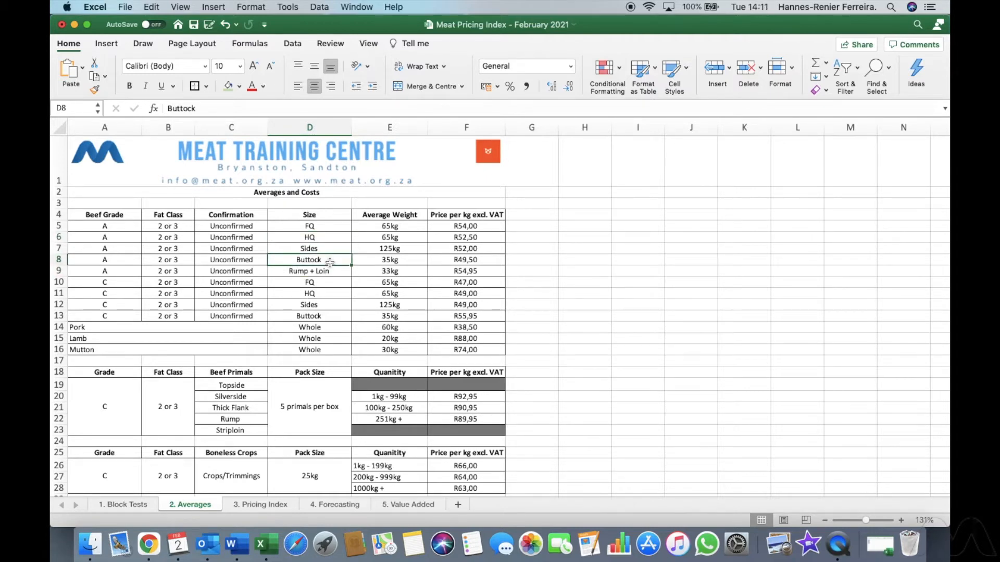
pyautogui.click(334, 271)
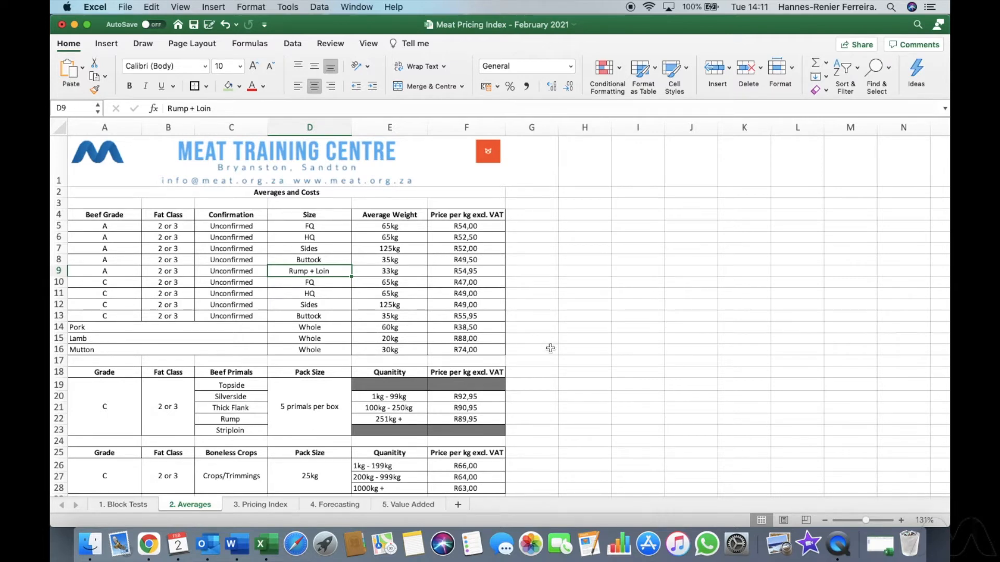
# Check the average weight for whole pork and look over the beef primals and boneless crops price tables.
pyautogui.click(405, 327)
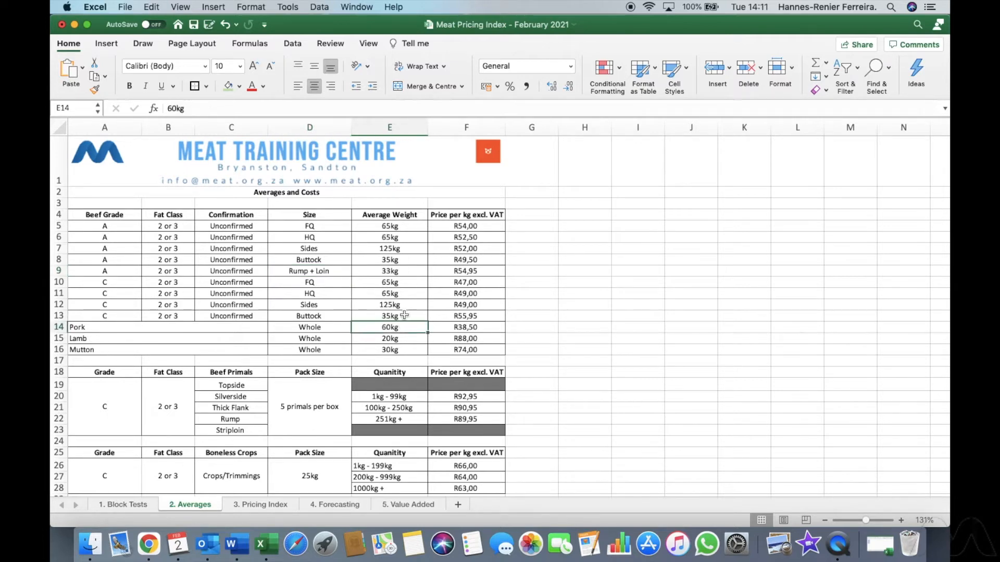
pyautogui.scroll(-3, 604, 321)
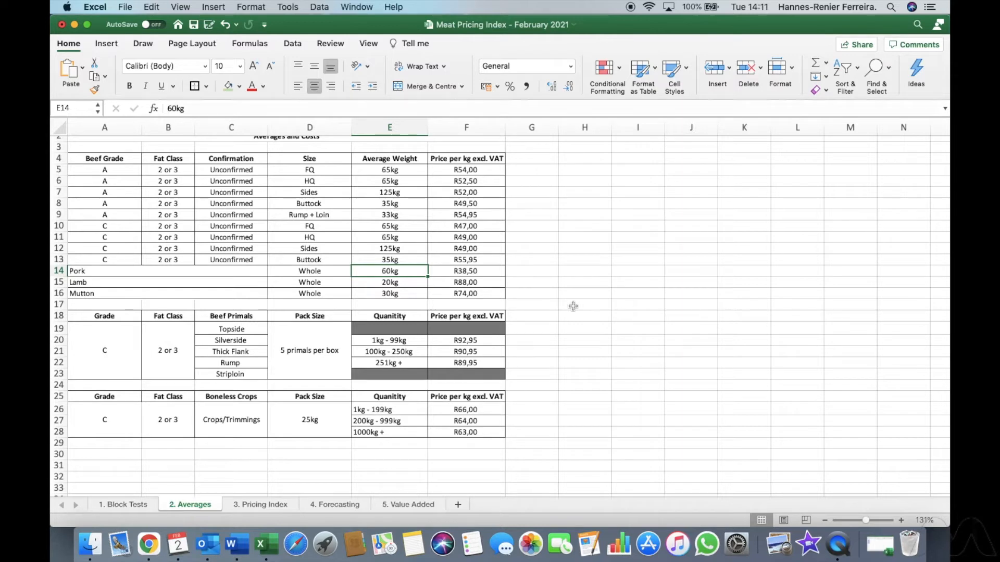
pyautogui.scroll(2, 573, 306)
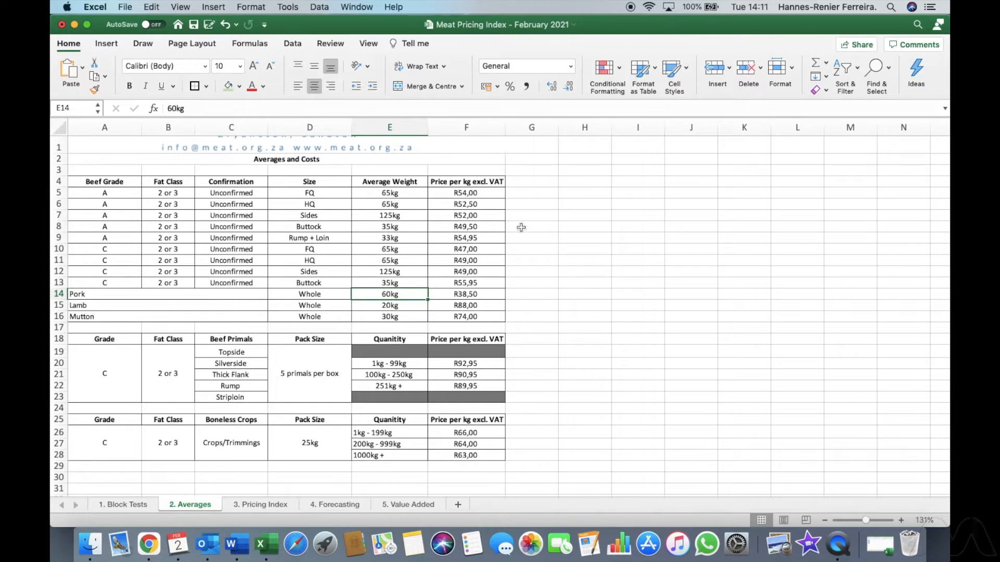
# Calculate the A-grade FQ cost in cell H5 by multiplying 65 by the price per kg in F5.
pyautogui.click(586, 194)
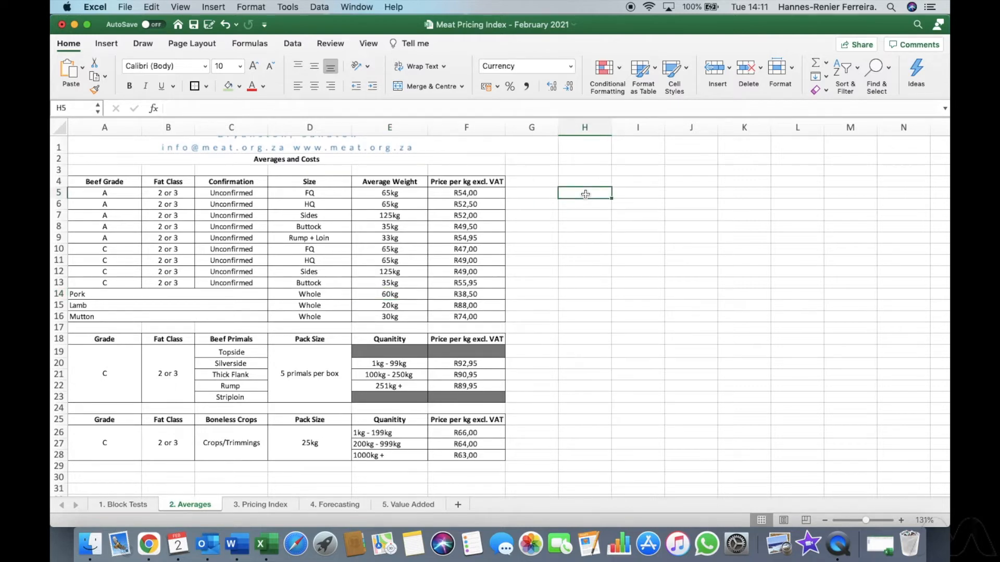
pyautogui.scroll(2, 586, 194)
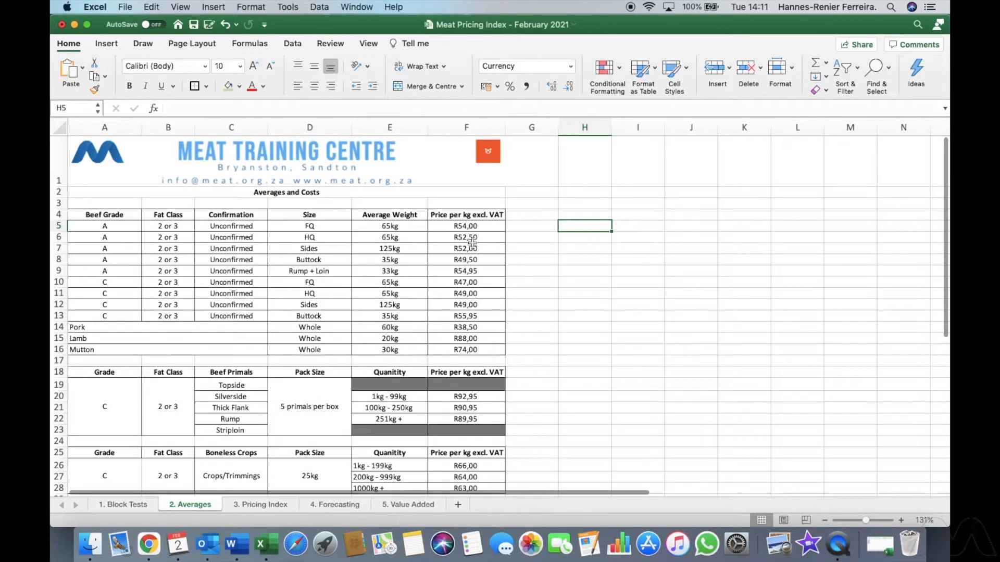
pyautogui.write('65')
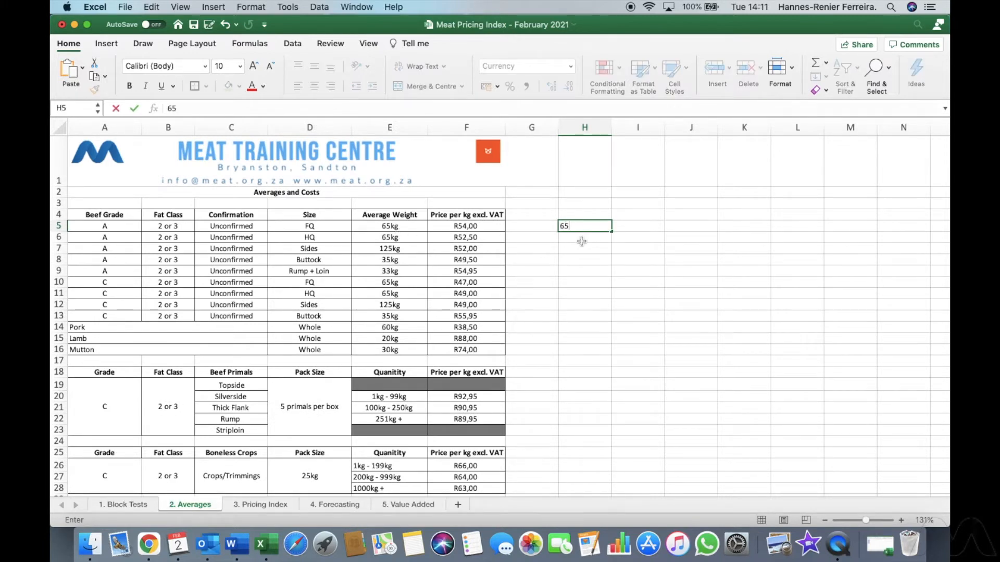
pyautogui.write('*')
pyautogui.click(489, 228)
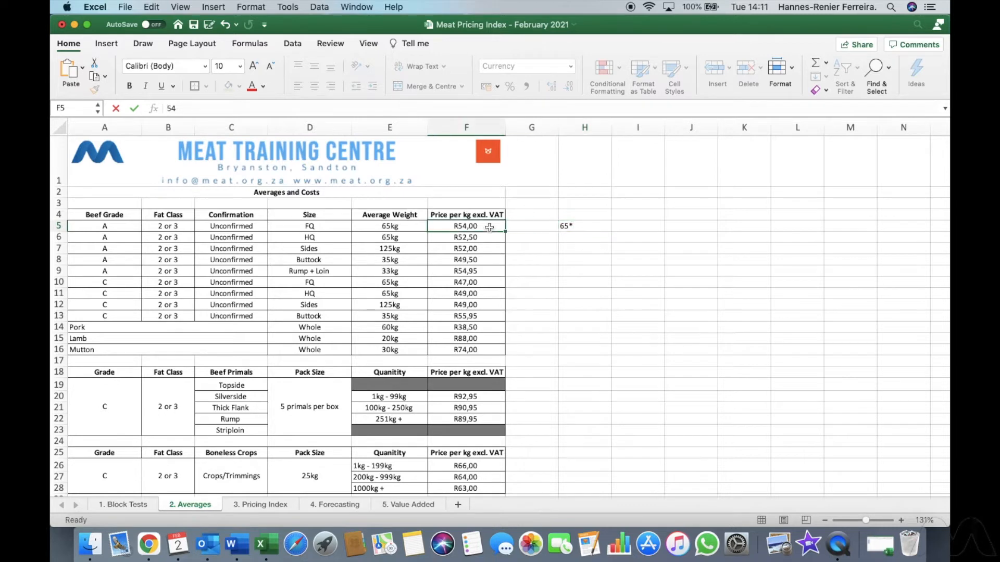
pyautogui.press('Return')
pyautogui.click(566, 225)
pyautogui.click(167, 109)
pyautogui.write('=')
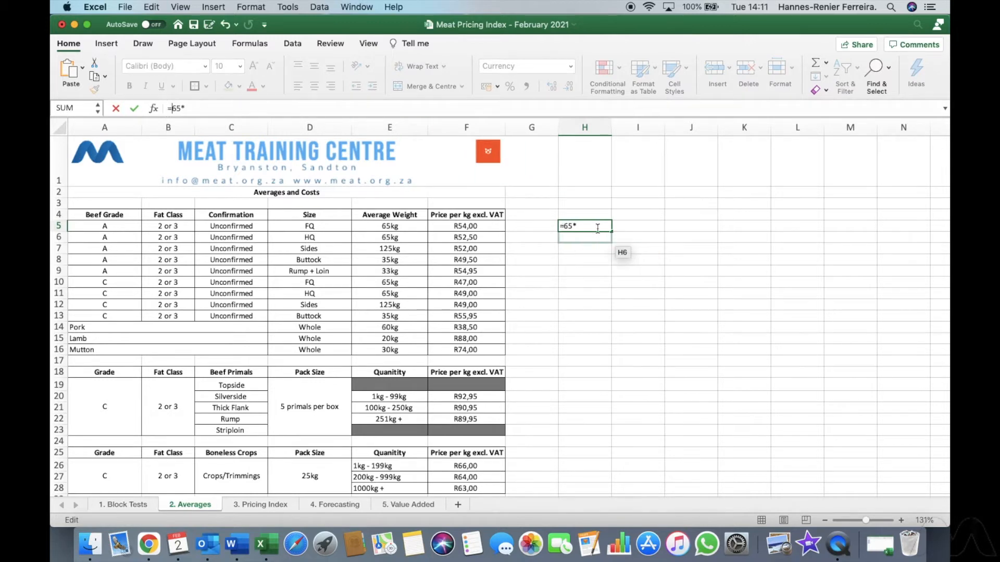
pyautogui.click(451, 224)
pyautogui.press('Return')
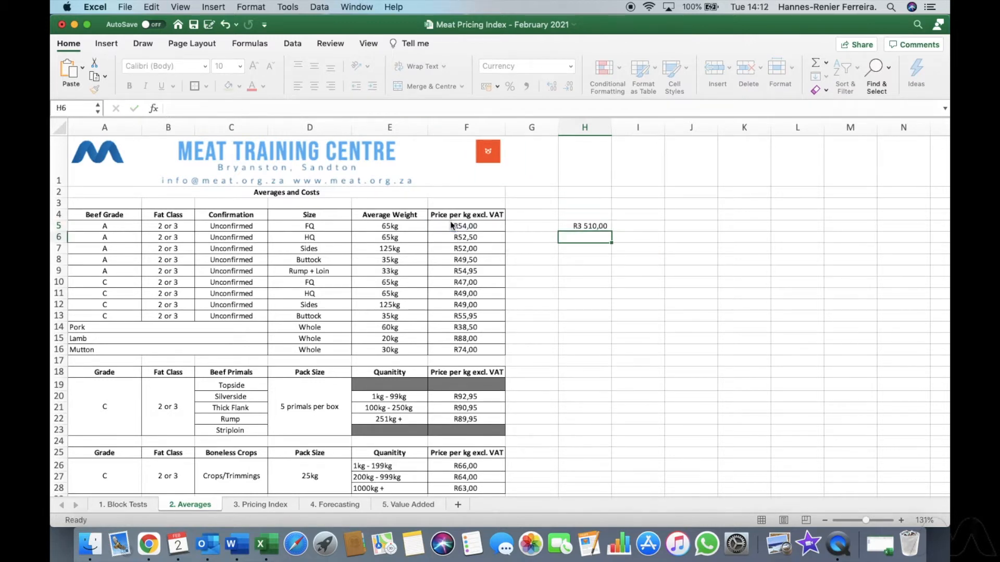
# Clear the A-grade FQ cost calculation from cell H5.
pyautogui.press('Up')
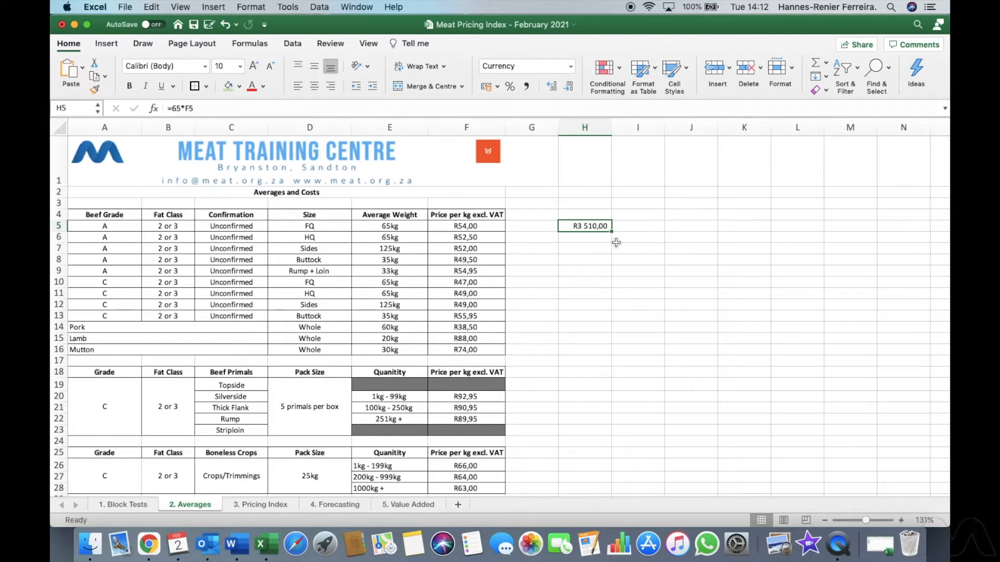
pyautogui.click(597, 239)
pyautogui.click(588, 228)
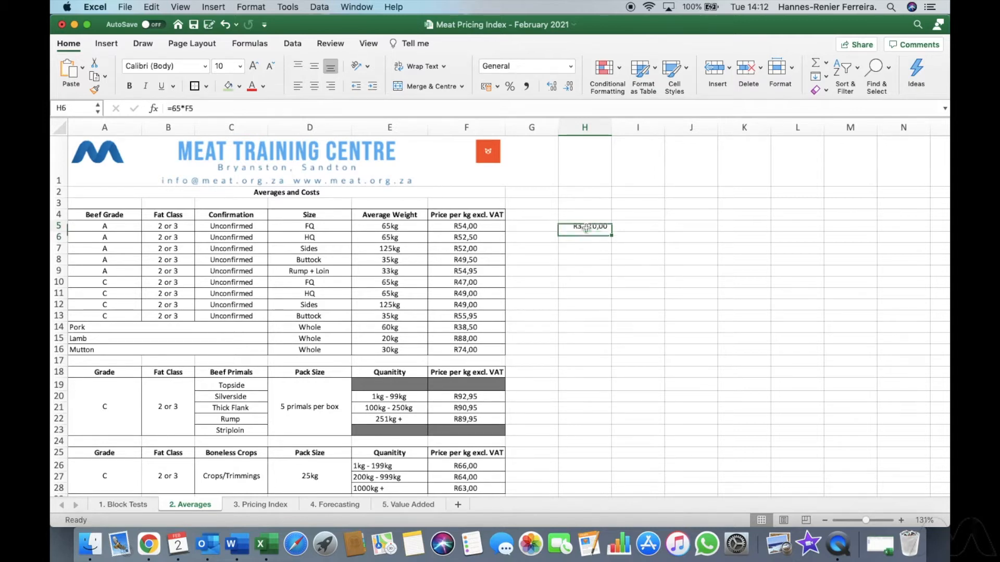
pyautogui.press('Delete')
pyautogui.click(530, 228)
# Look over the carcass average weights, beef primals and boneless crops tables on the Averages sheet.
pyautogui.scroll(-2, 530, 229)
pyautogui.scroll(-2, 530, 229)
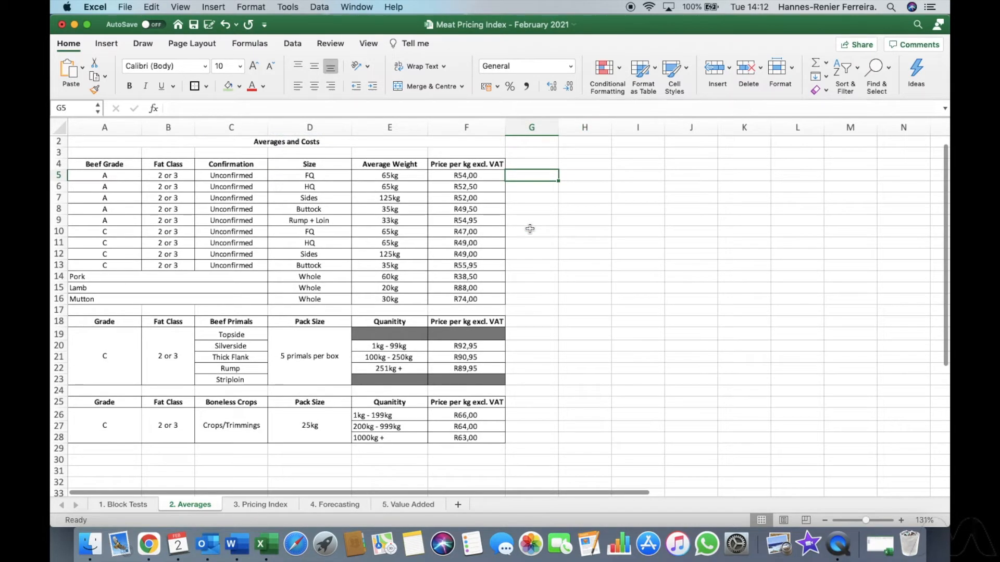
pyautogui.scroll(1, 530, 228)
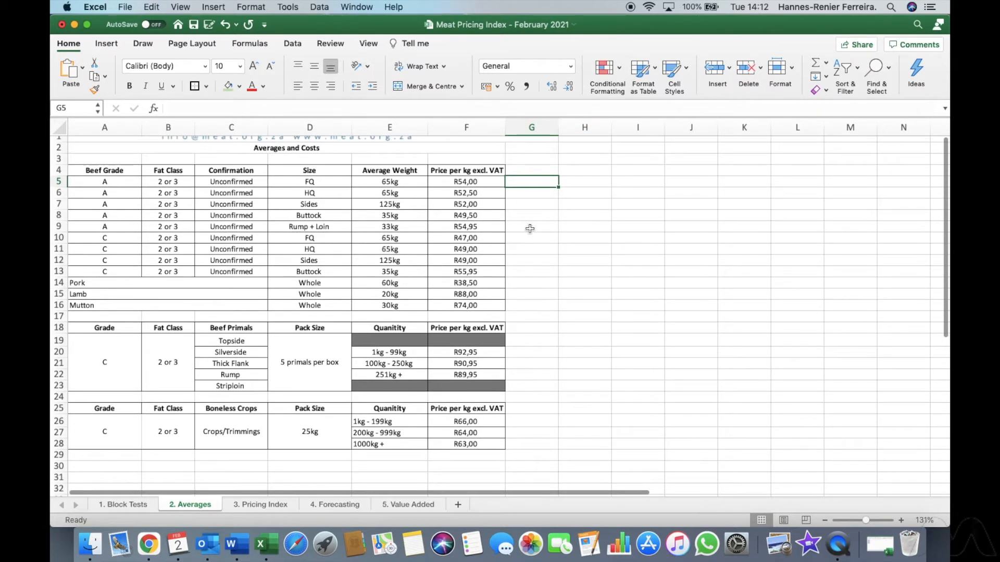
pyautogui.scroll(-6, 530, 229)
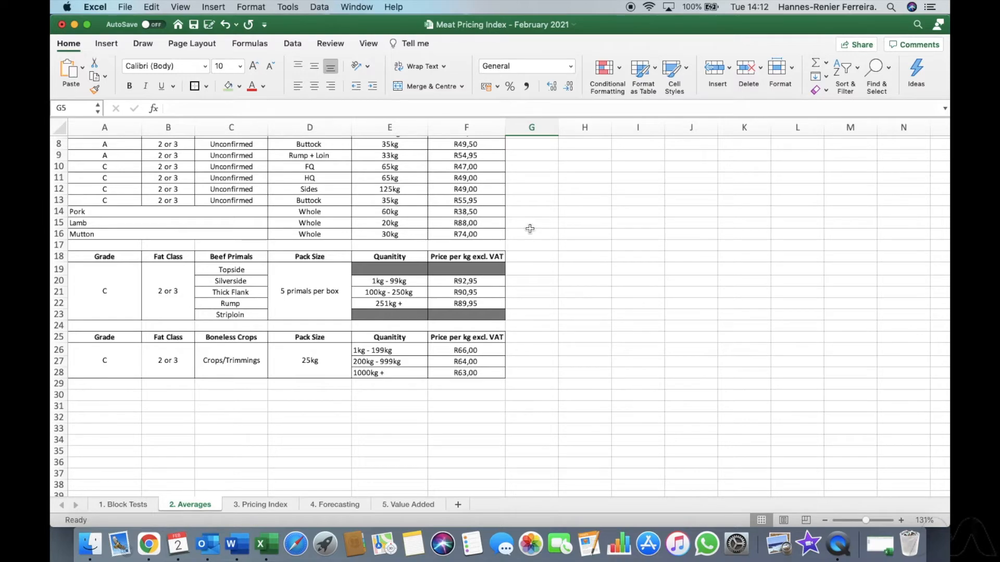
pyautogui.scroll(3, 530, 229)
pyautogui.scroll(1, 530, 229)
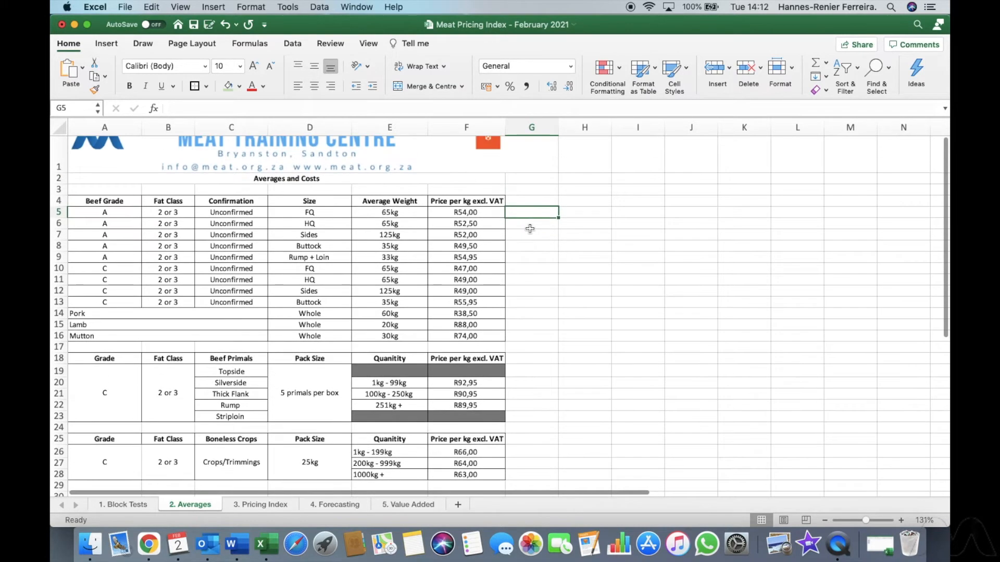
pyautogui.scroll(-1, 530, 230)
pyautogui.scroll(-1, 530, 229)
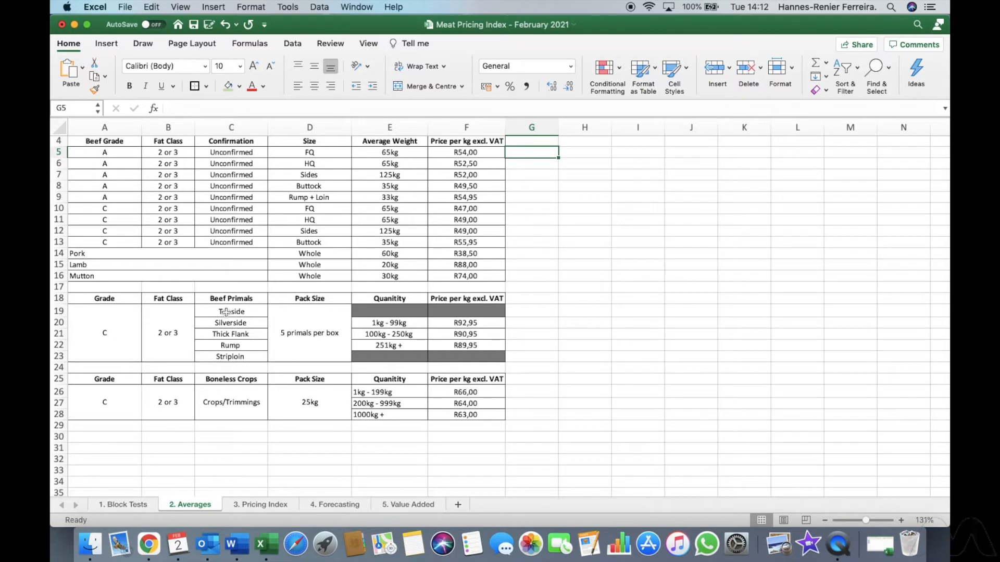
# Examine the C-grade beef primals from Topside to Striploin and their pack size.
pyautogui.click(117, 329)
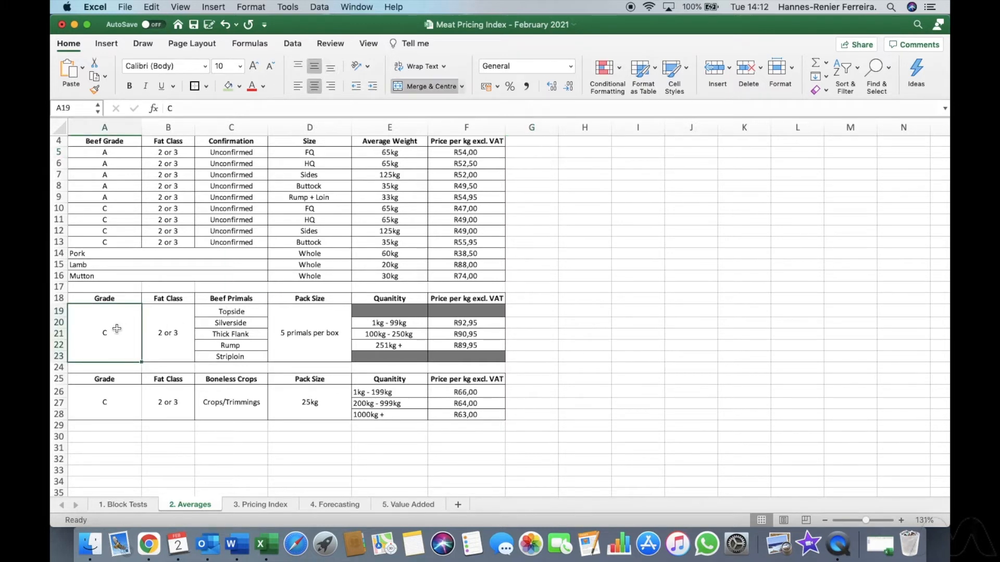
pyautogui.moveTo(242, 314); pyautogui.dragTo(251, 354)
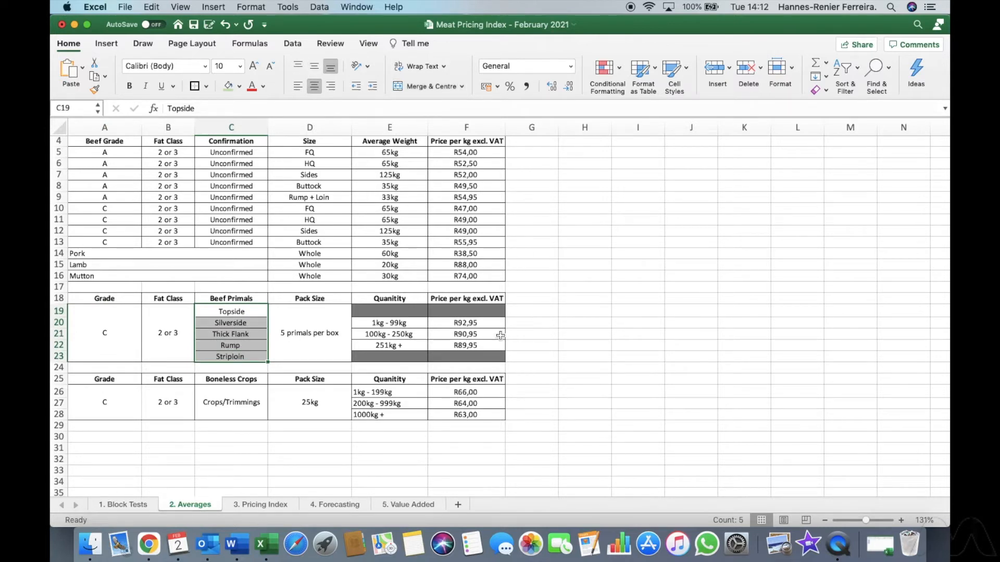
pyautogui.click(309, 341)
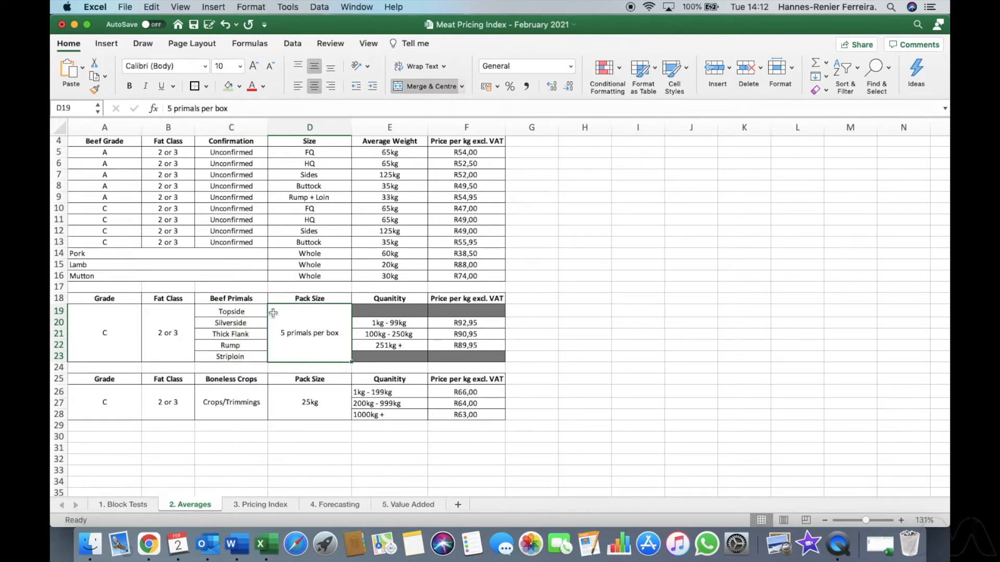
pyautogui.click(253, 313)
pyautogui.click(253, 322)
pyautogui.click(253, 334)
pyautogui.click(254, 345)
pyautogui.click(254, 357)
pyautogui.click(571, 311)
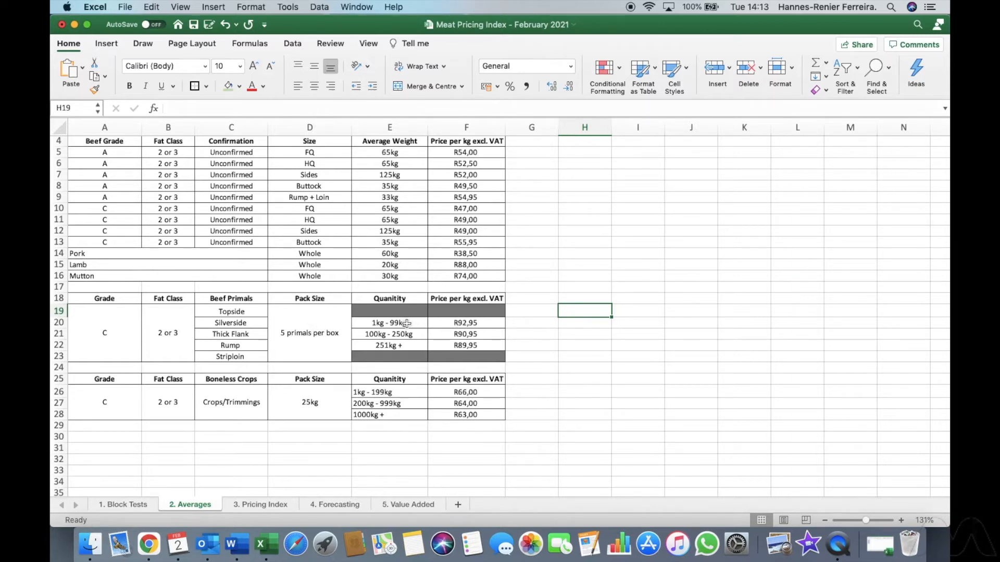
# Compare the beef primals price per kg for the 1kg - 99kg quantity with the A-grade HQ price.
pyautogui.click(487, 323)
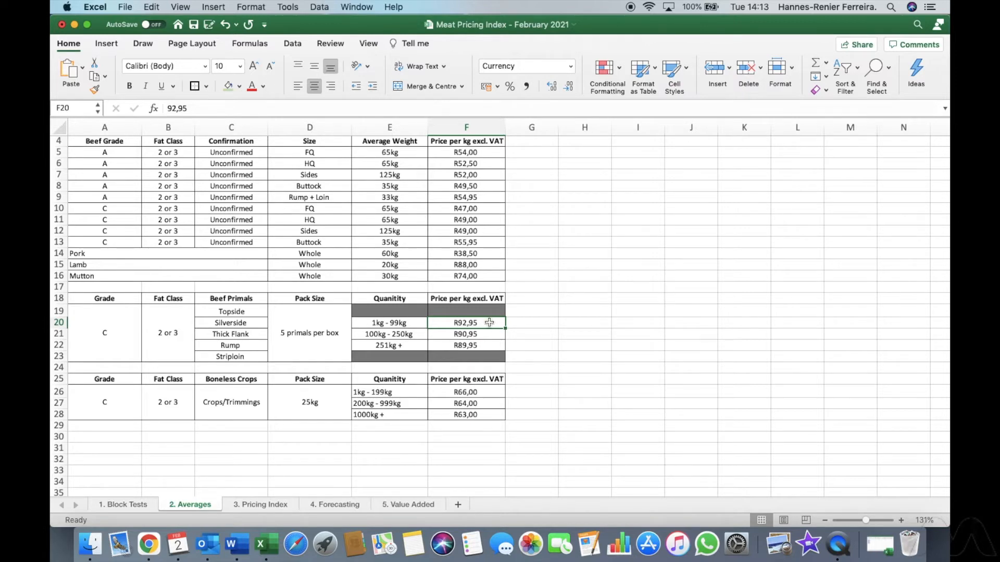
pyautogui.scroll(1, 490, 318)
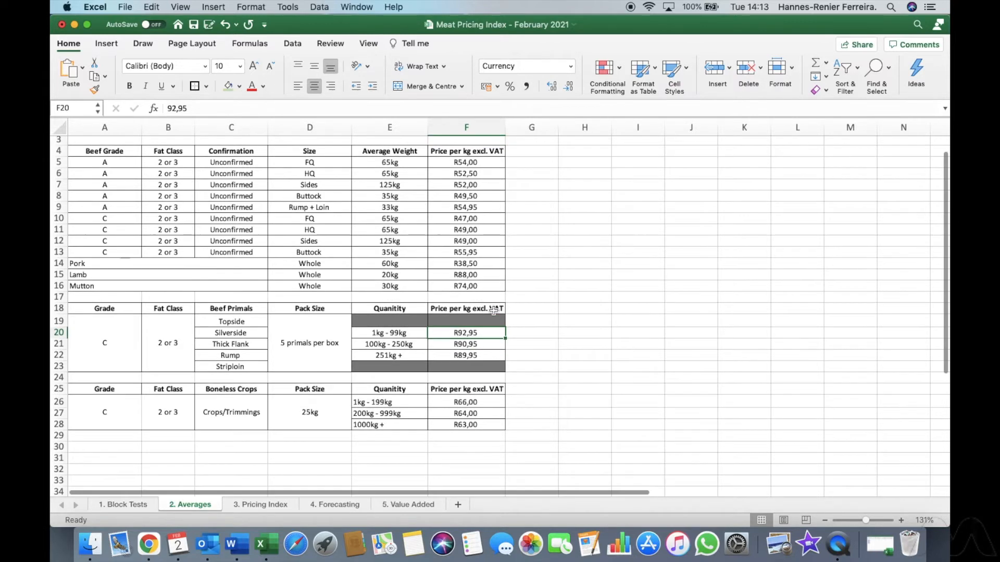
pyautogui.click(488, 174)
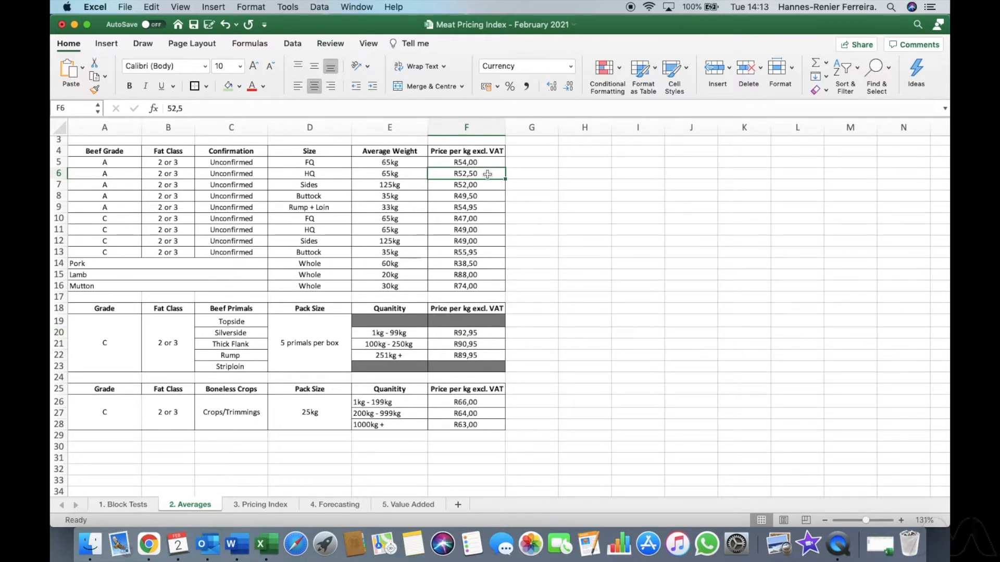
pyautogui.click(458, 332)
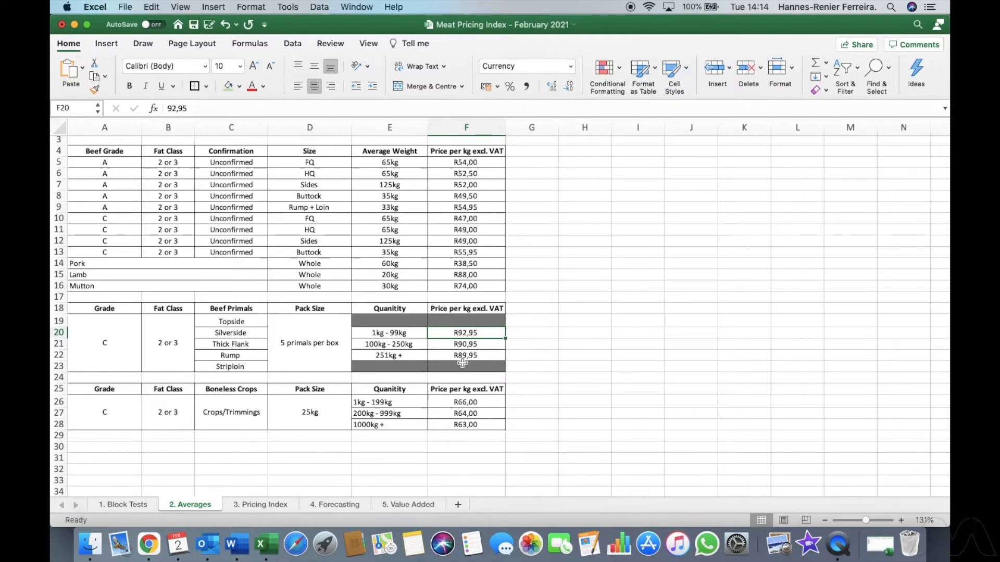
# Examine the boneless Crops/Trimmings entry and its 1kg - 199kg price per kg, referring to the beef primals table.
pyautogui.scroll(-3, 487, 370)
pyautogui.scroll(-1, 486, 370)
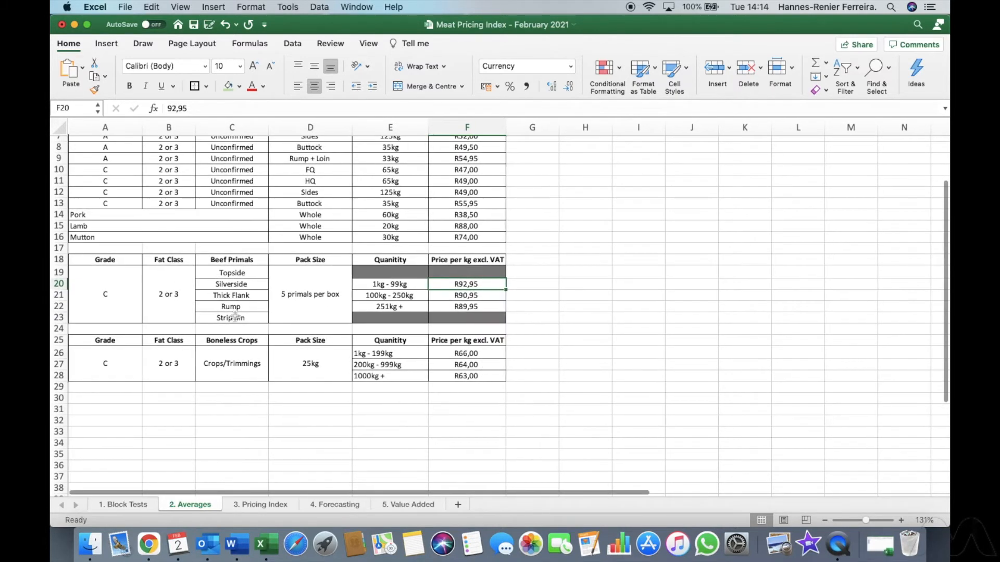
pyautogui.click(242, 358)
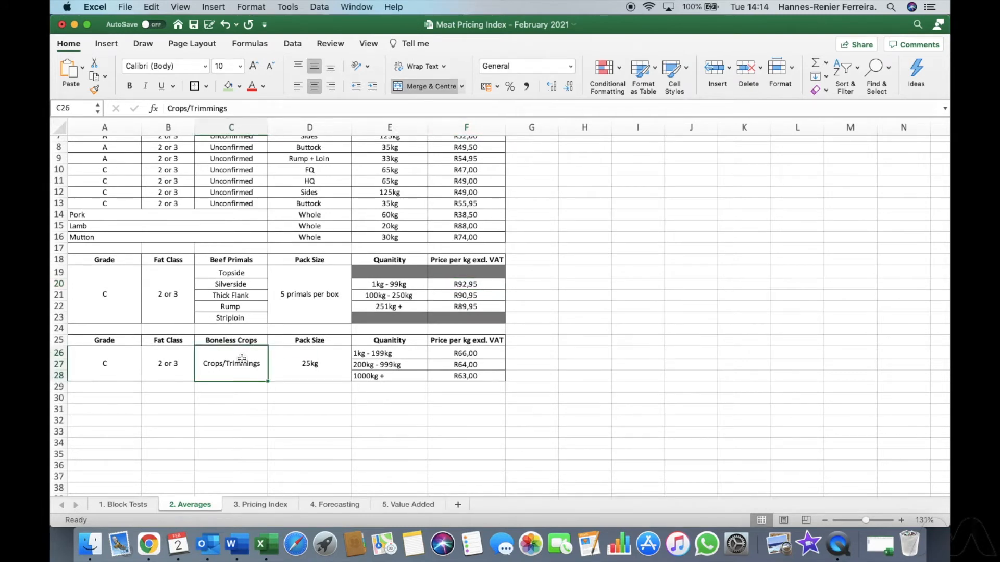
pyautogui.moveTo(114, 265); pyautogui.dragTo(453, 365)
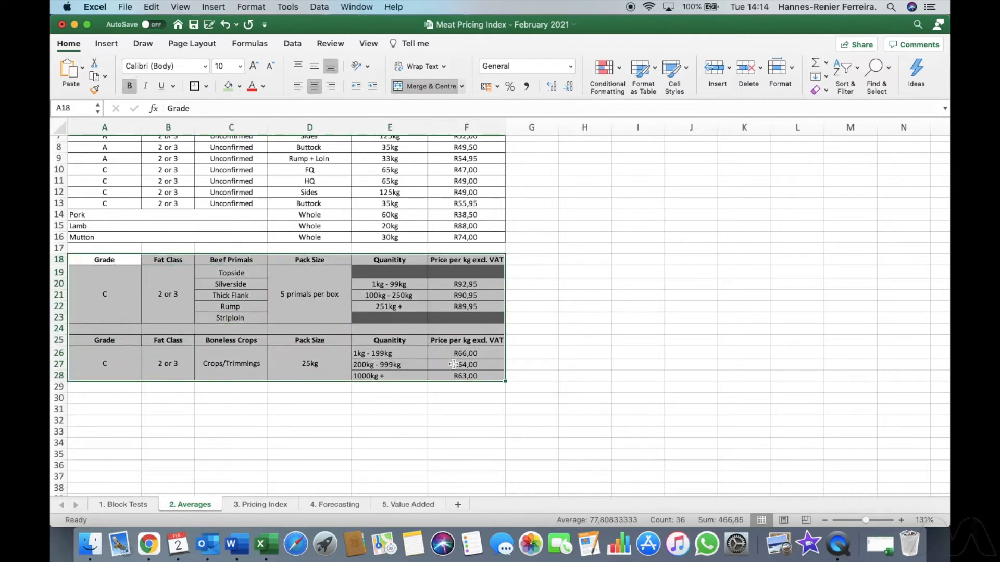
pyautogui.click(242, 367)
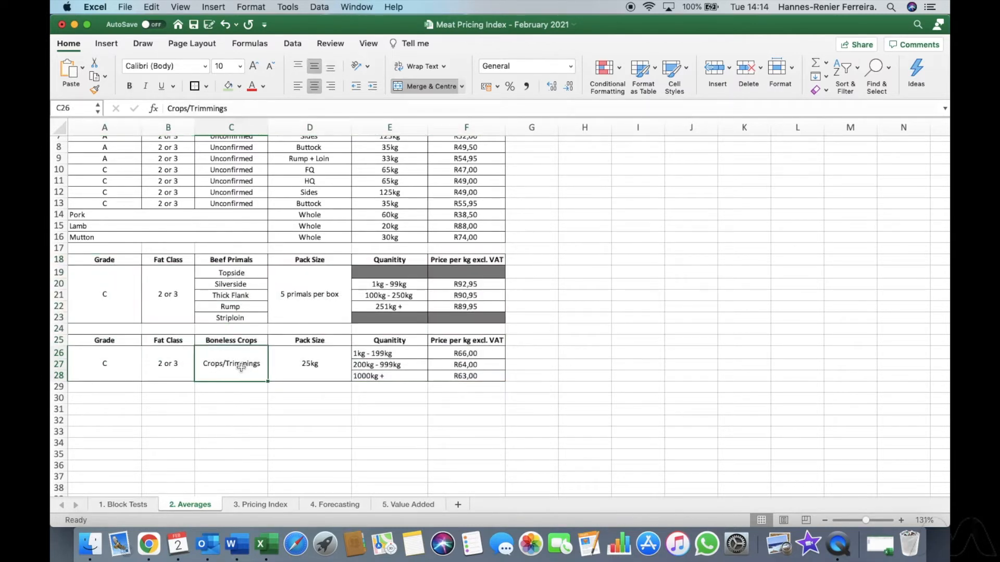
pyautogui.moveTo(103, 293); pyautogui.dragTo(325, 303)
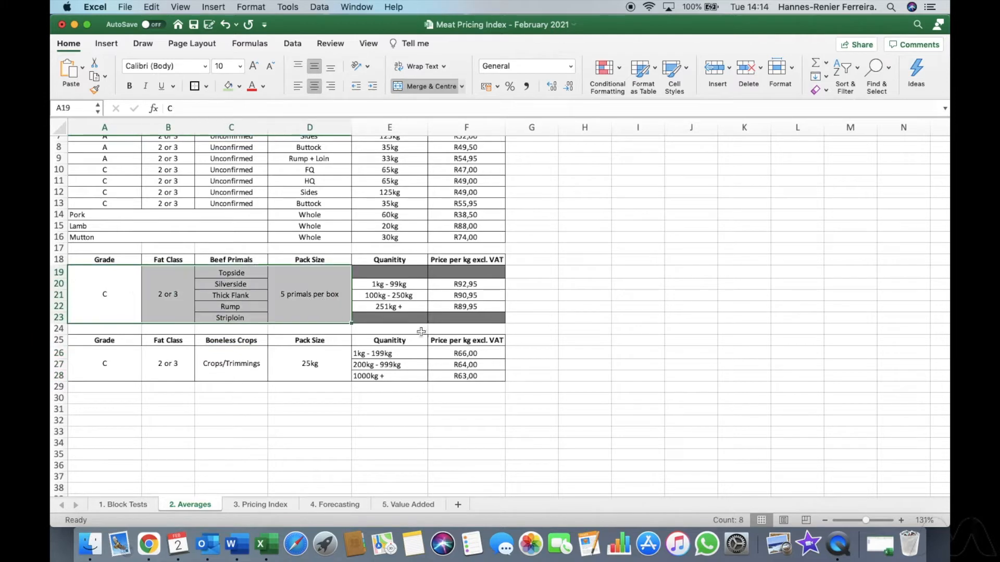
pyautogui.click(481, 358)
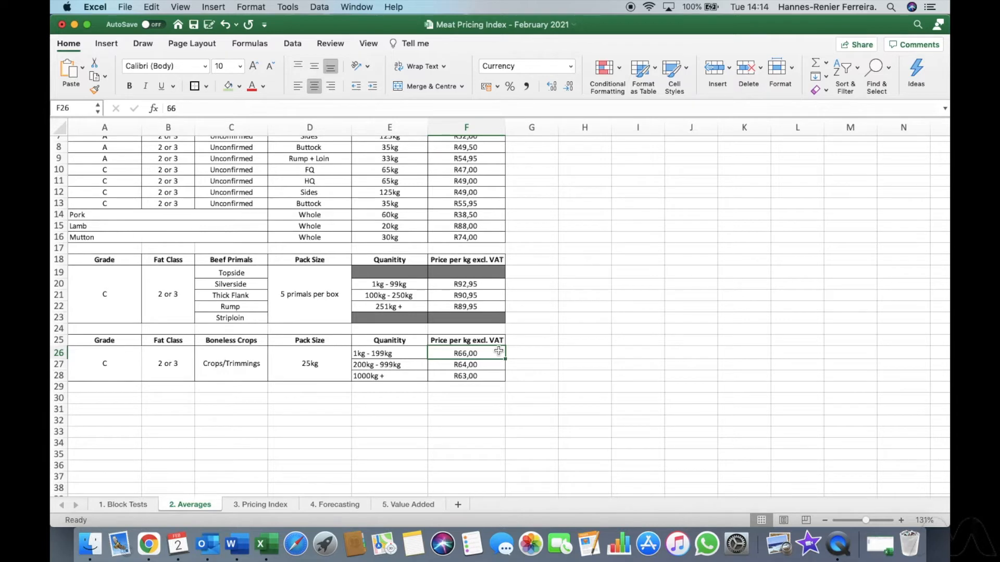
pyautogui.click(230, 374)
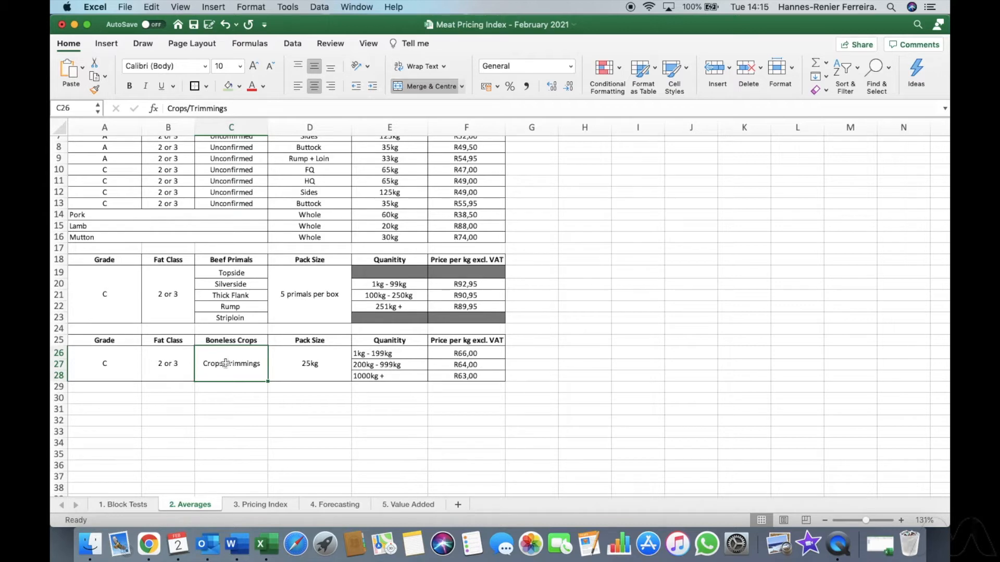
pyautogui.click(236, 386)
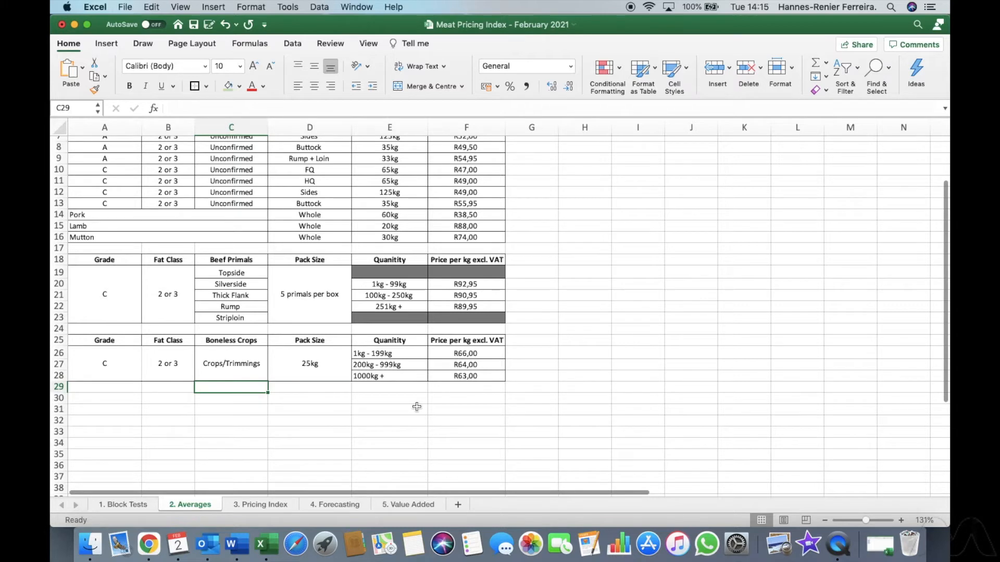
# Review the prices per kg for all beef, pork, lamb and mutton carcasses in F5:F16 and the beef primals list.
pyautogui.scroll(5, 417, 406)
pyautogui.scroll(1, 399, 354)
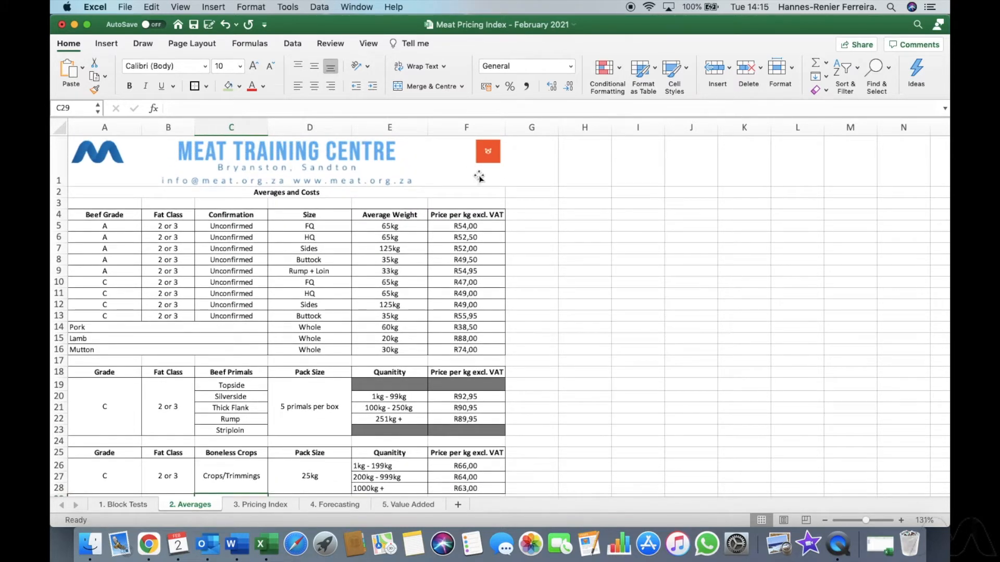
pyautogui.moveTo(487, 226); pyautogui.dragTo(494, 351)
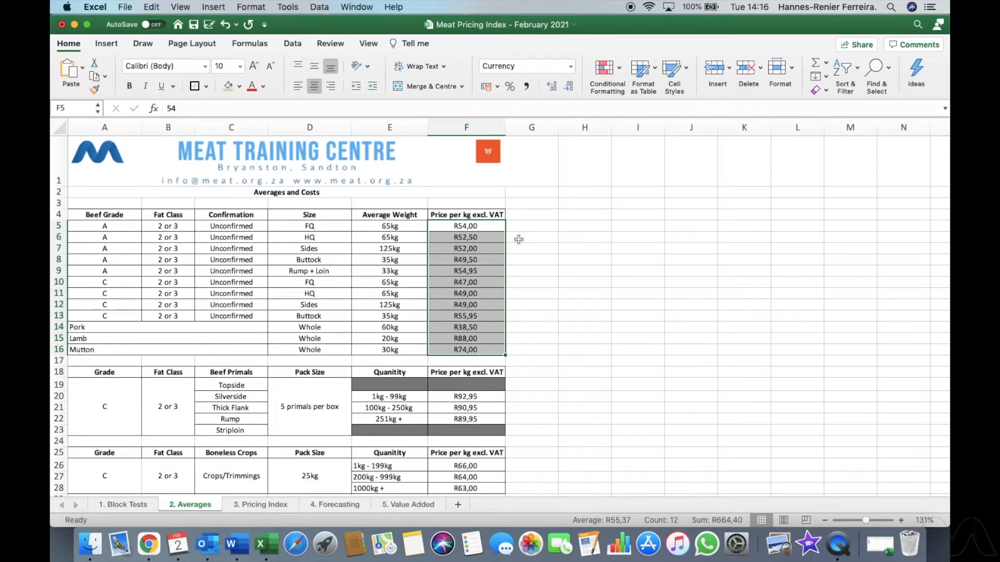
pyautogui.click(544, 248)
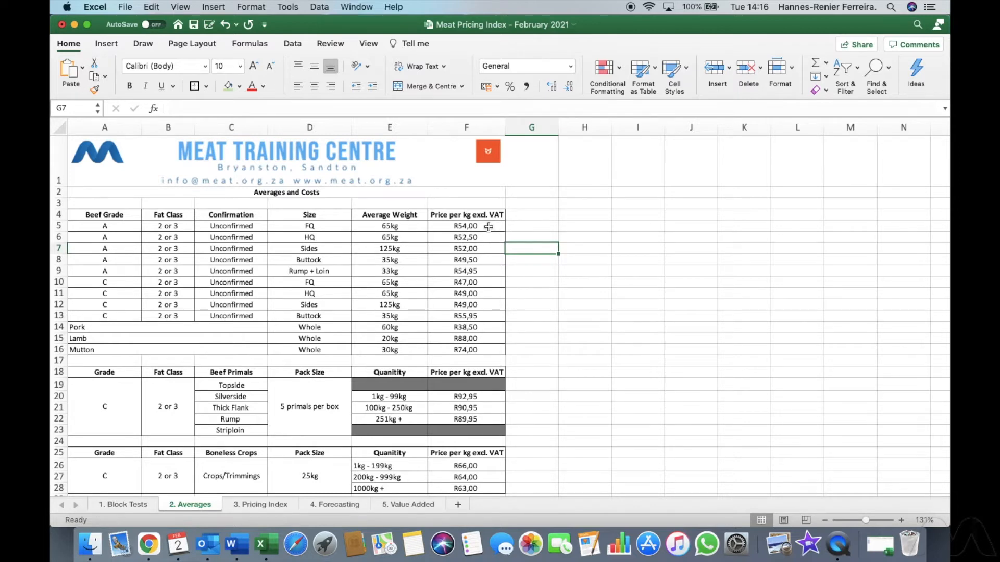
pyautogui.scroll(-2, 484, 228)
pyautogui.scroll(-1, 479, 230)
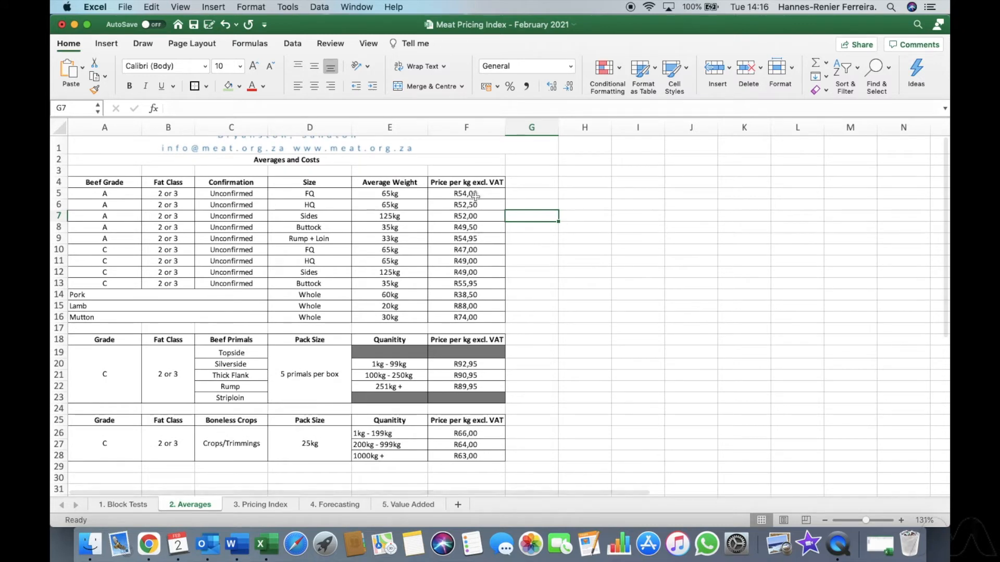
pyautogui.moveTo(248, 352); pyautogui.dragTo(246, 398)
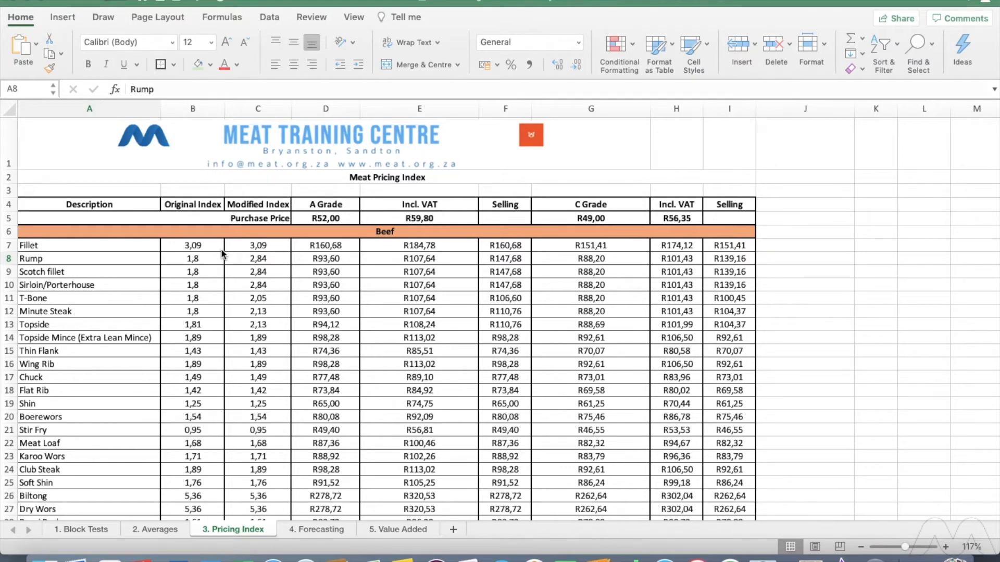
# Check Rump's original index and the A Grade purchase price on the Pricing Index sheet, referring to the prices per kg on the Averages sheet.
pyautogui.click(206, 258)
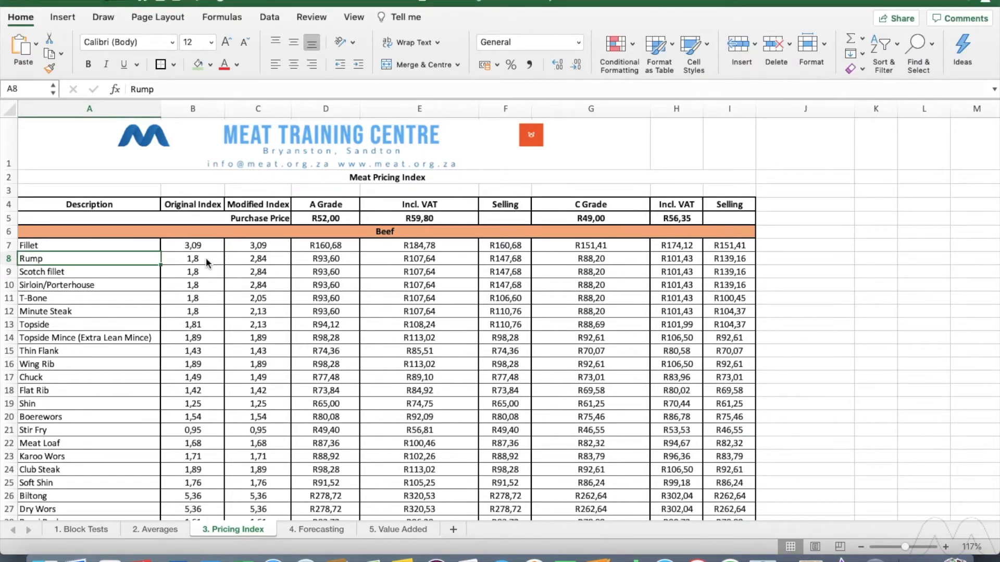
pyautogui.click(206, 259)
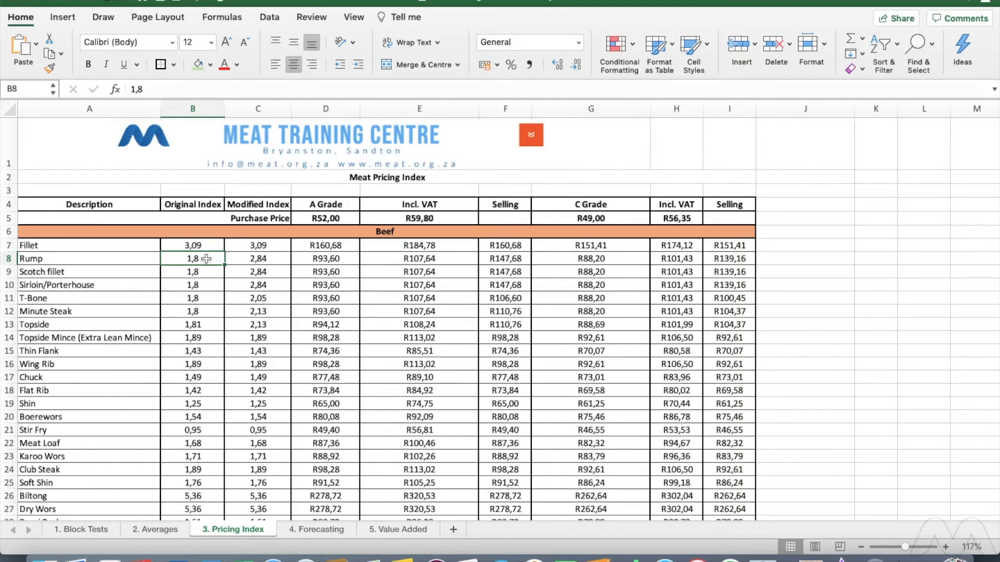
pyautogui.click(158, 530)
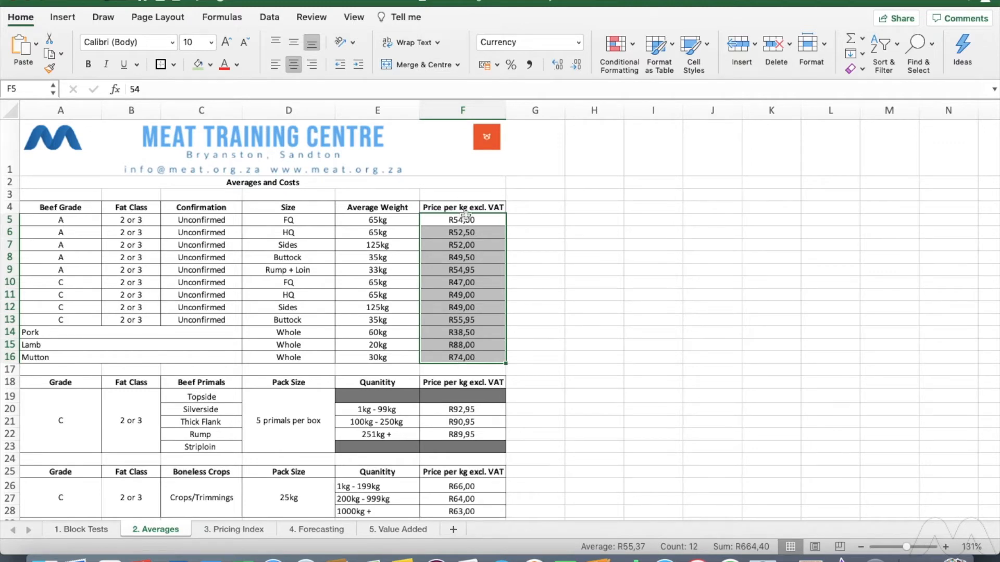
pyautogui.click(229, 528)
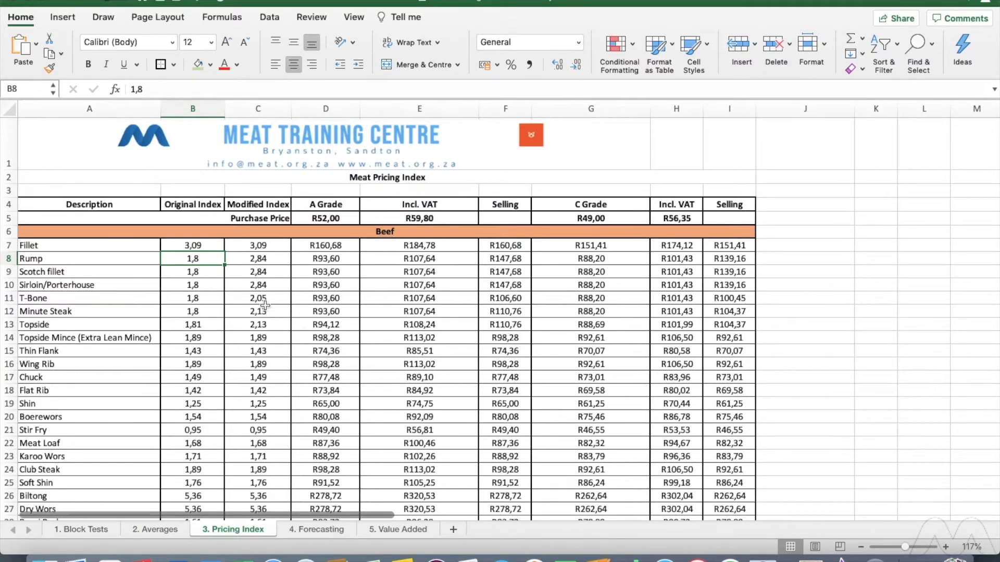
pyautogui.click(87, 256)
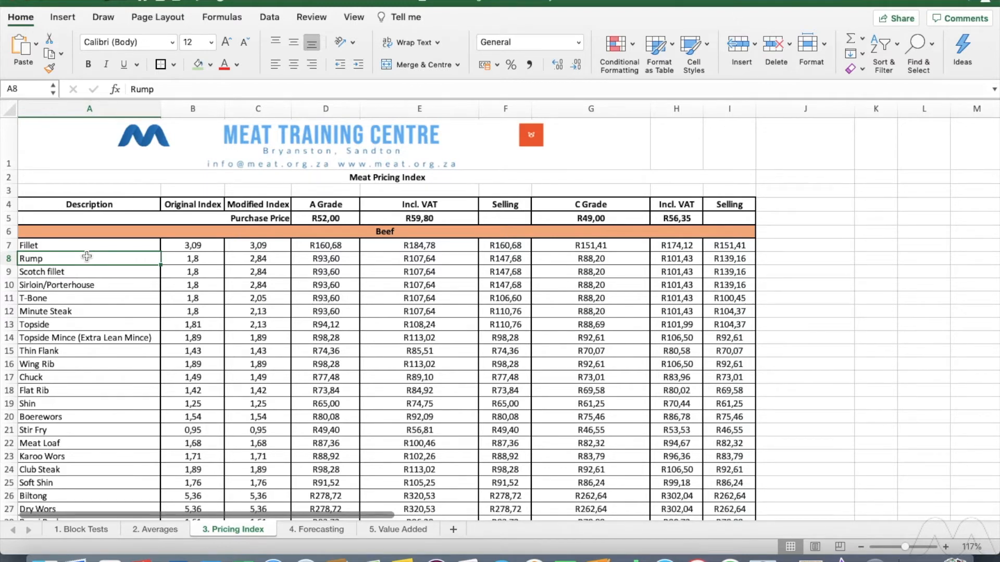
pyautogui.press('Right')
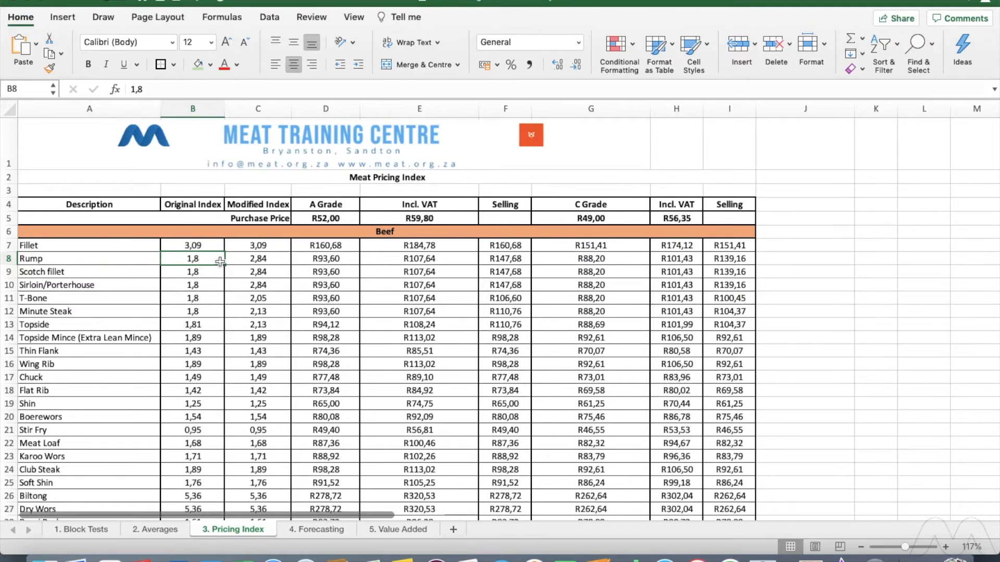
pyautogui.click(322, 219)
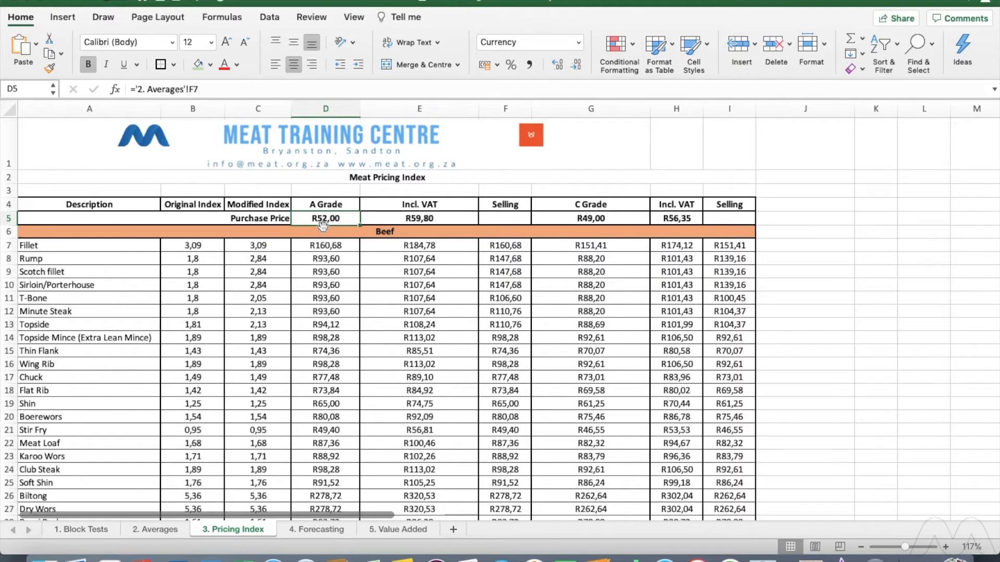
# Check the A-grade Sides price per kg on the Averages sheet against the A Grade purchase price on the Pricing Index sheet.
pyautogui.click(166, 531)
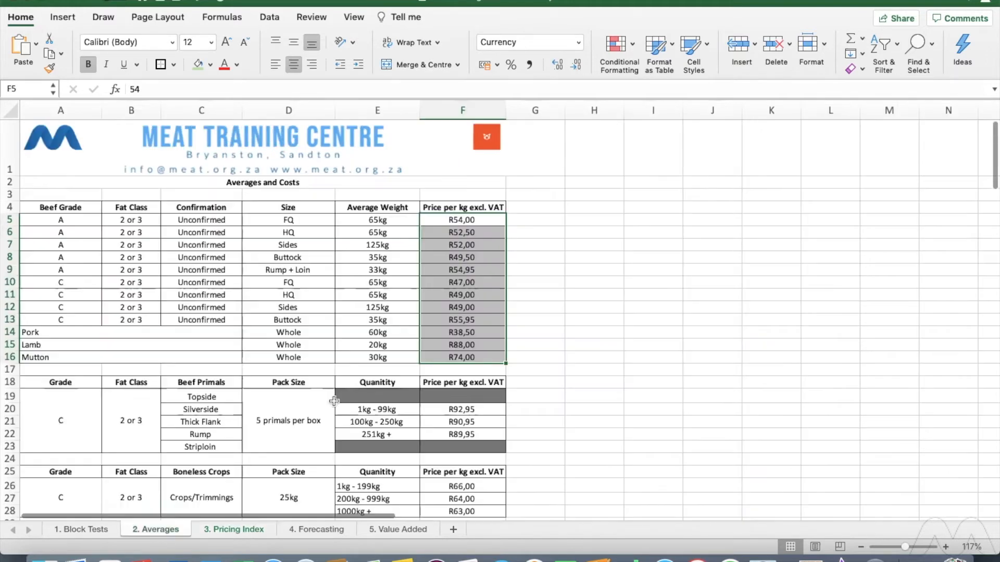
pyautogui.click(464, 248)
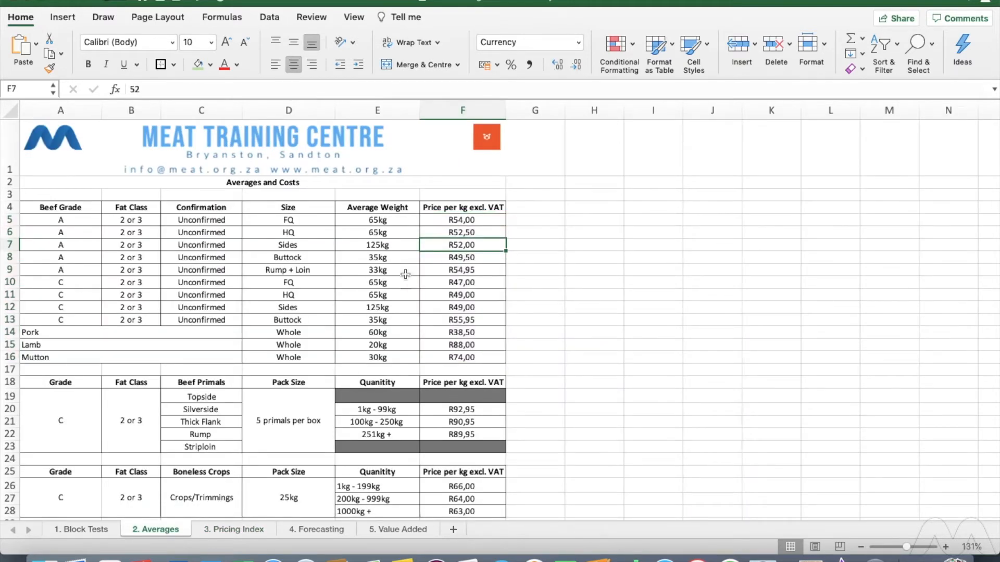
pyautogui.click(234, 530)
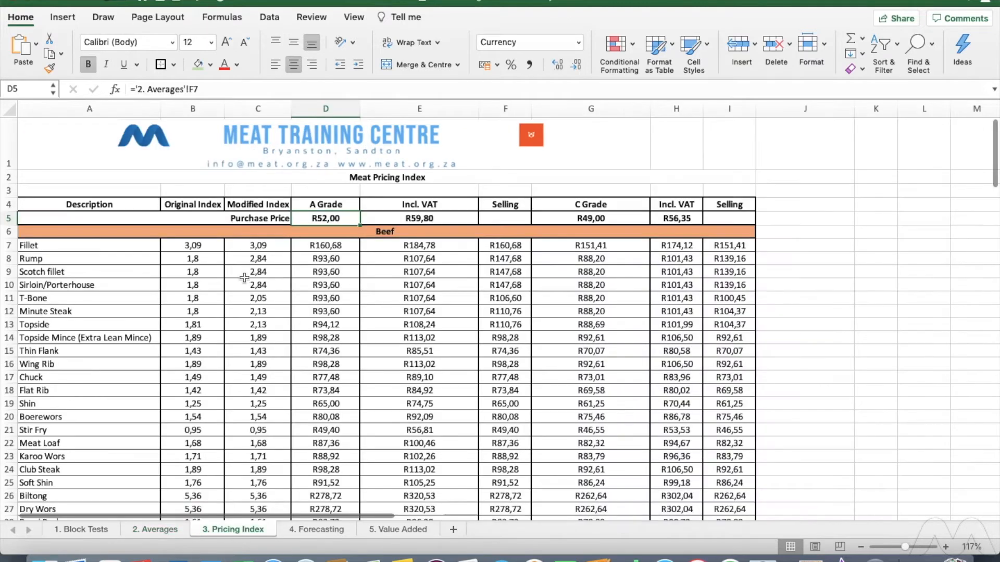
# Inspect the formula behind Rump's A Grade price to see which index and purchase price cells it uses.
pyautogui.click(334, 259)
pyautogui.click(189, 89)
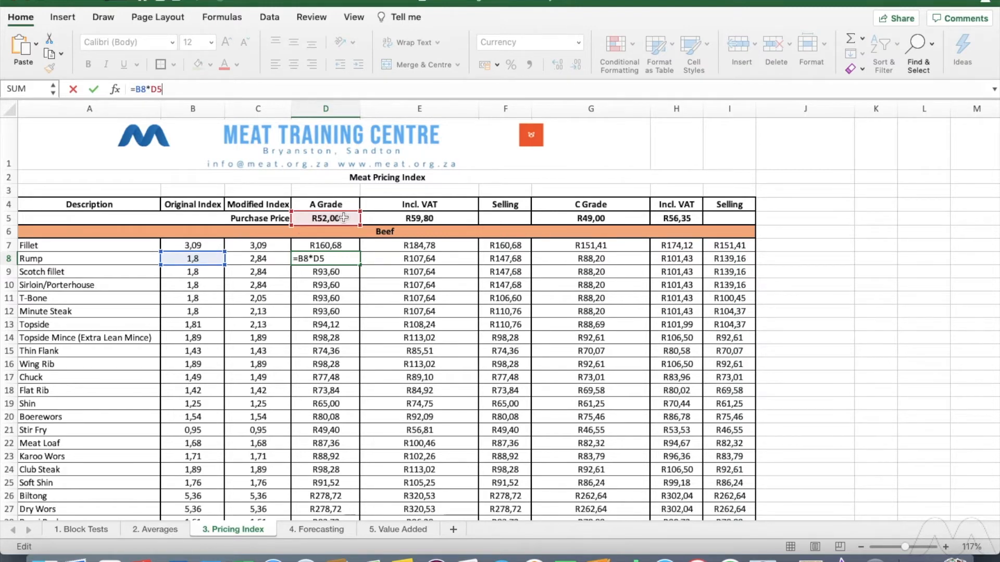
pyautogui.press('Return')
pyautogui.click(342, 261)
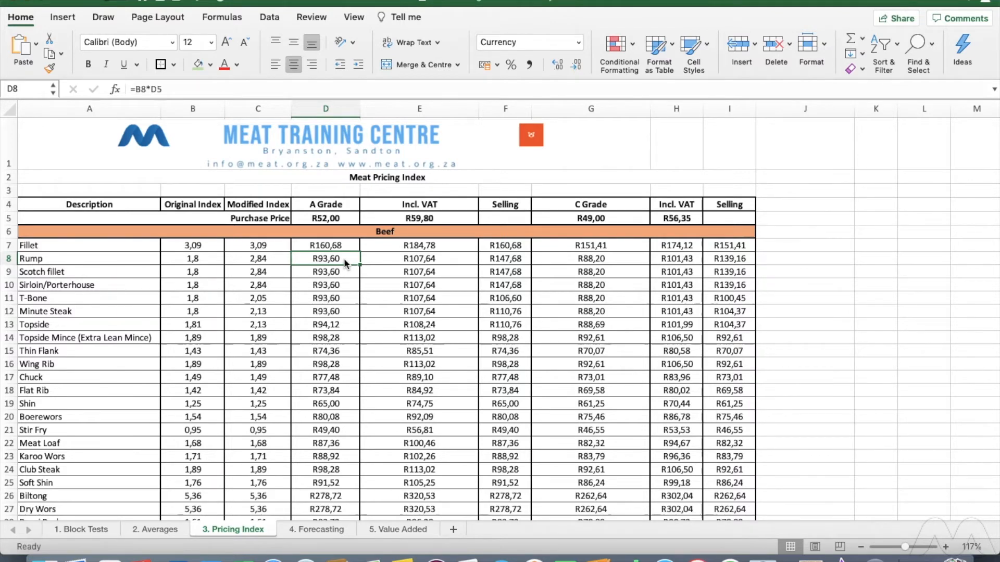
# Examine Rump's VAT-inclusive and selling price formulas, comparing the modified index with the A Grade price.
pyautogui.click(390, 260)
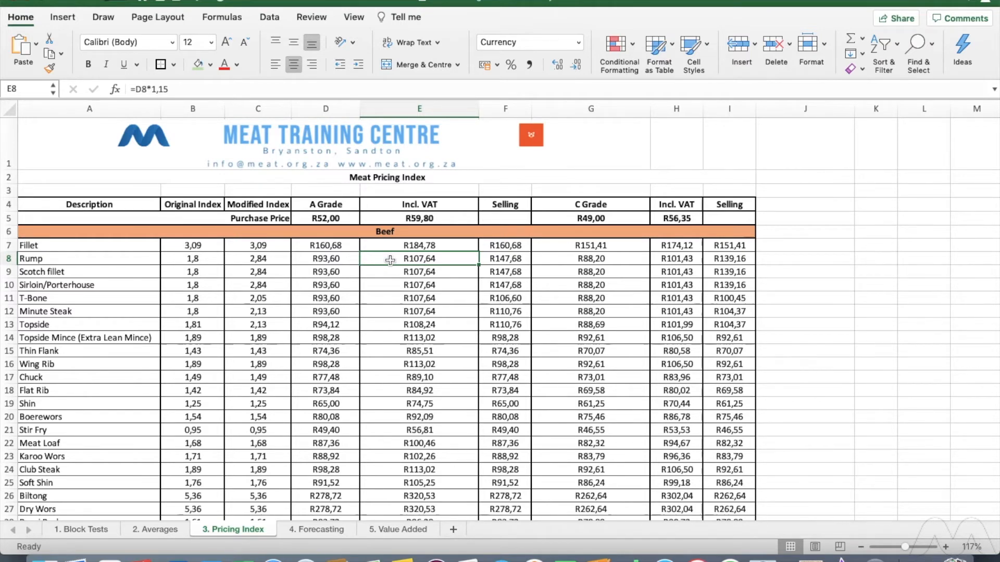
pyautogui.press('Right')
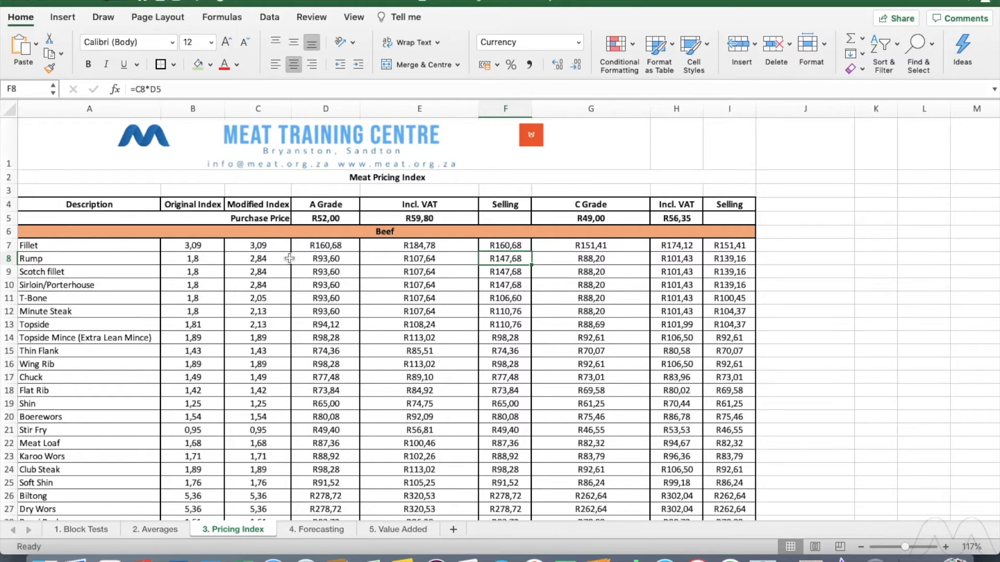
pyautogui.click(255, 259)
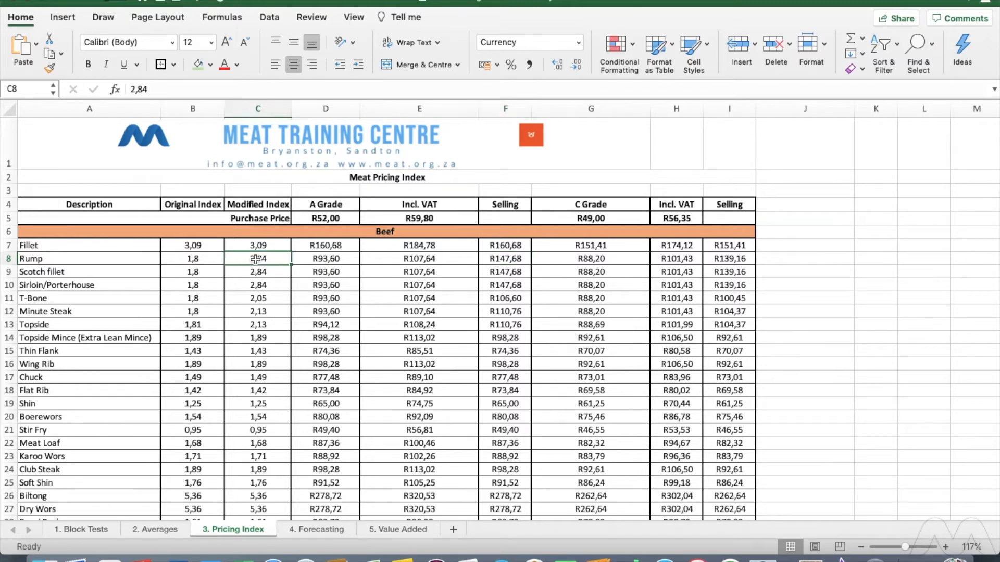
pyautogui.click(315, 259)
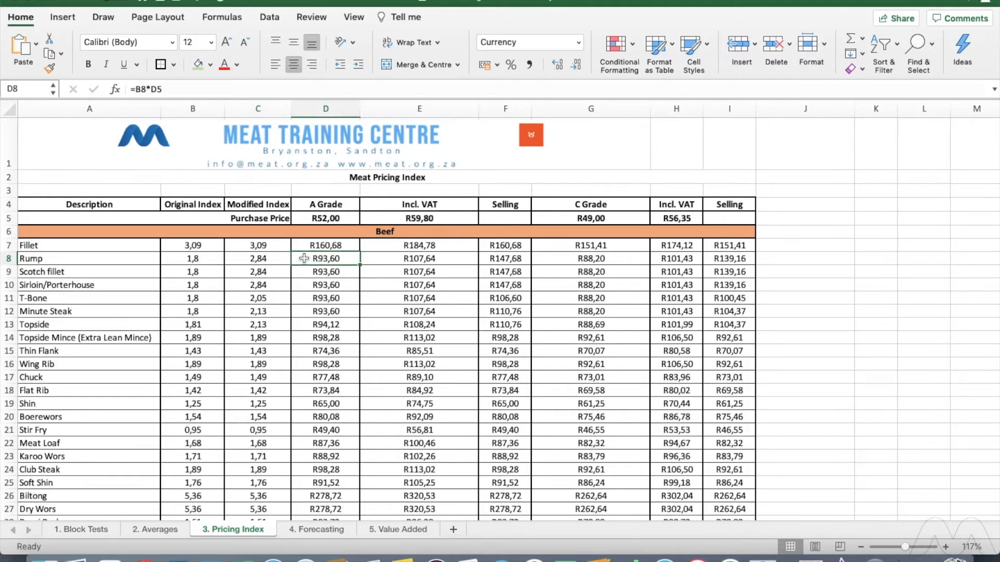
pyautogui.click(274, 259)
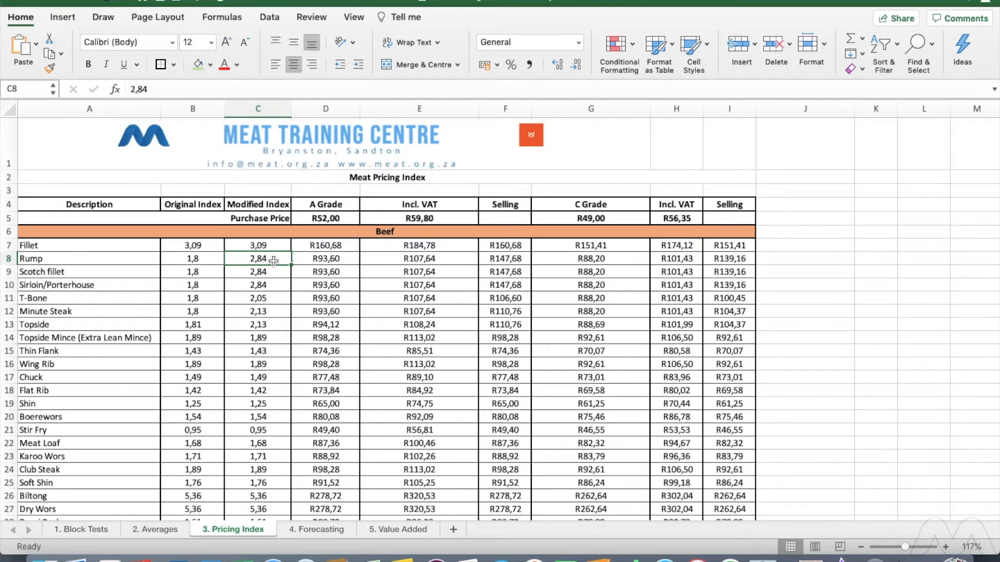
pyautogui.click(345, 260)
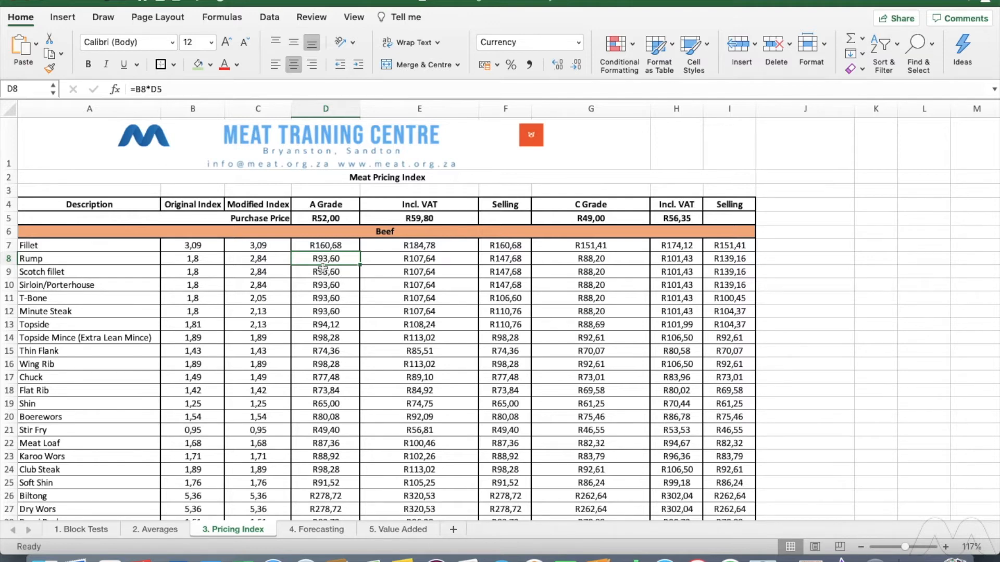
# Compare Rump's original index and A Grade price with the A Grade price for Bones.
pyautogui.click(203, 259)
pyautogui.click(347, 259)
pyautogui.scroll(-3, 335, 259)
pyautogui.scroll(-5, 334, 274)
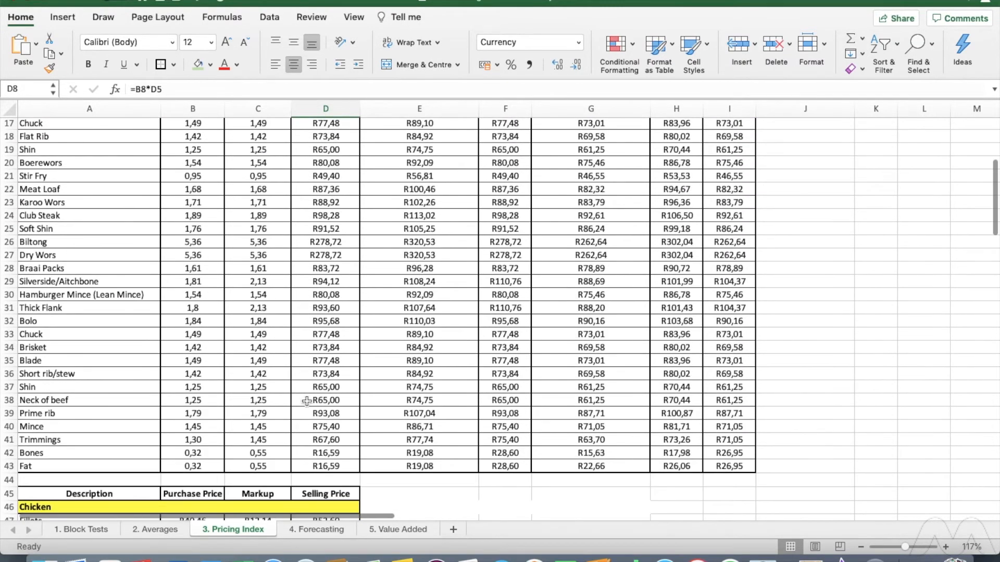
pyautogui.click(333, 454)
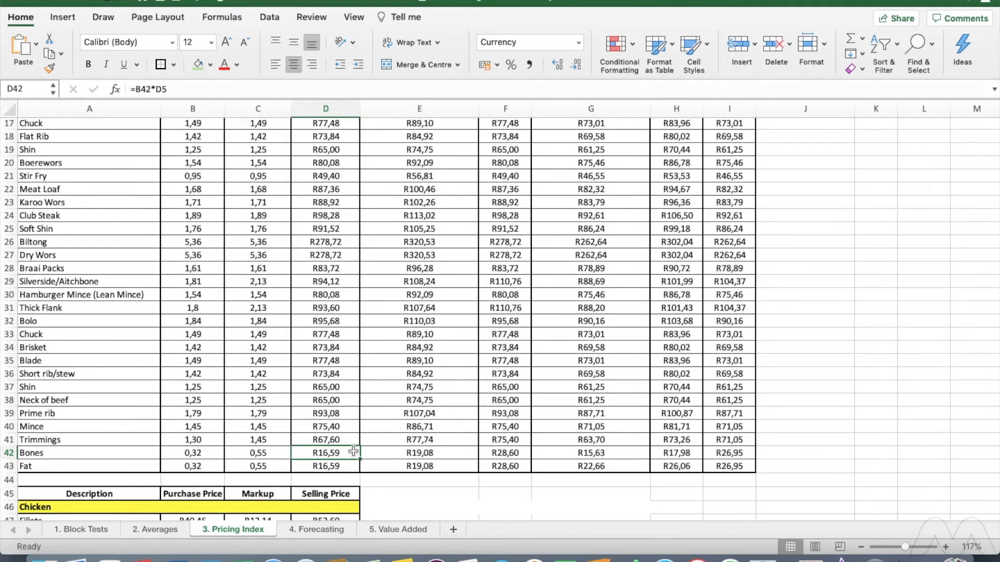
pyautogui.scroll(6, 354, 451)
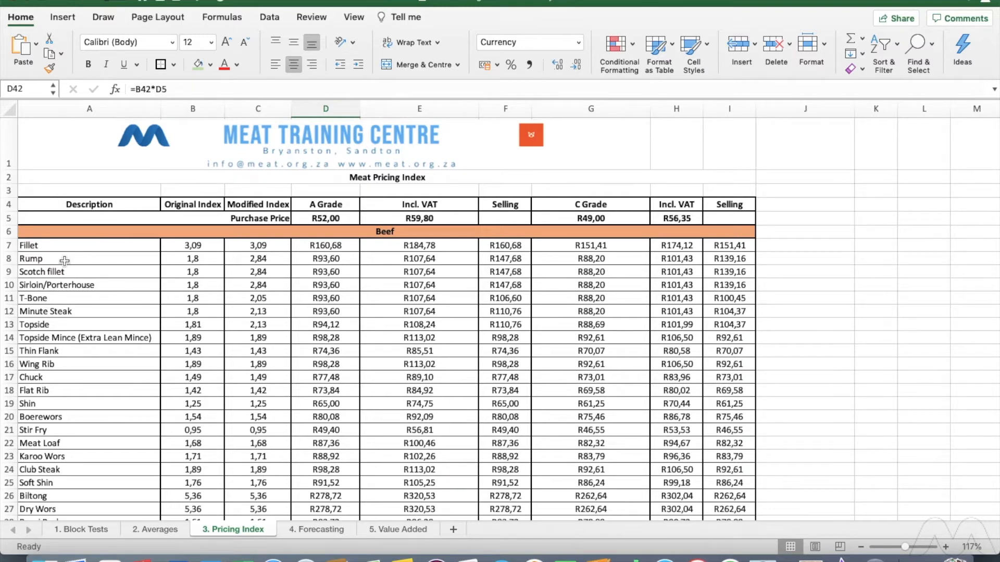
# Compare the A Grade price formulas of Rump and Fat.
pyautogui.click(328, 260)
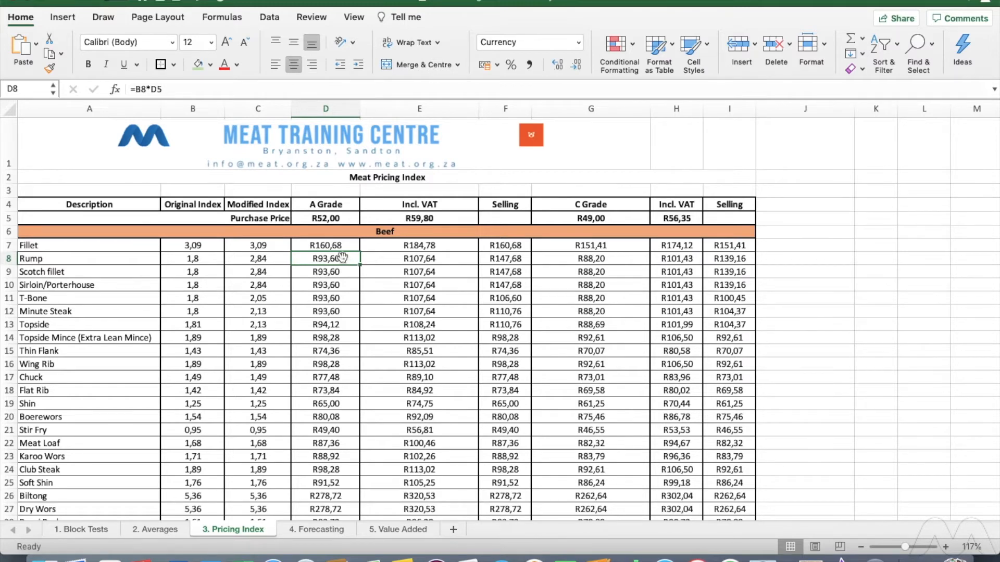
pyautogui.scroll(-9, 342, 258)
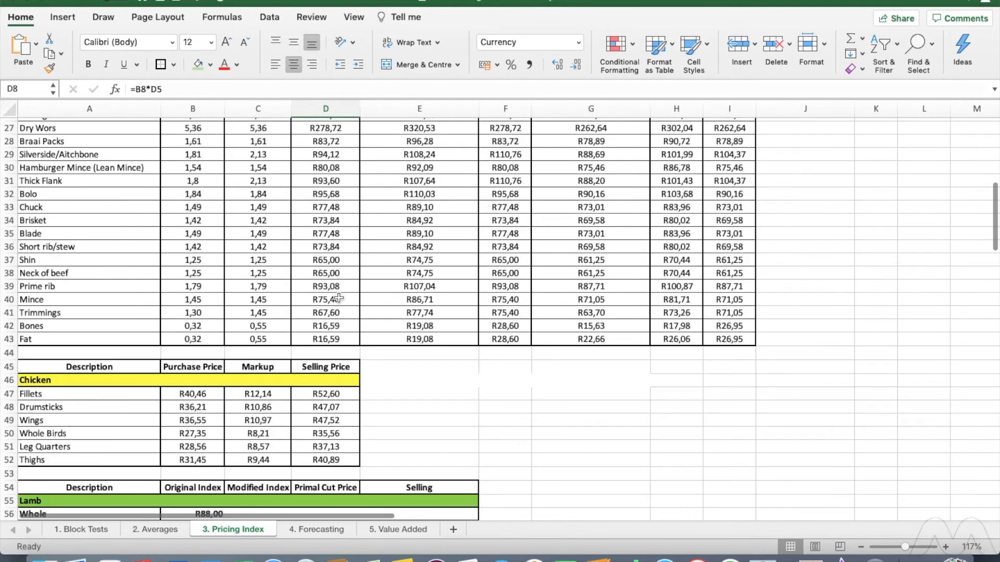
pyautogui.click(328, 341)
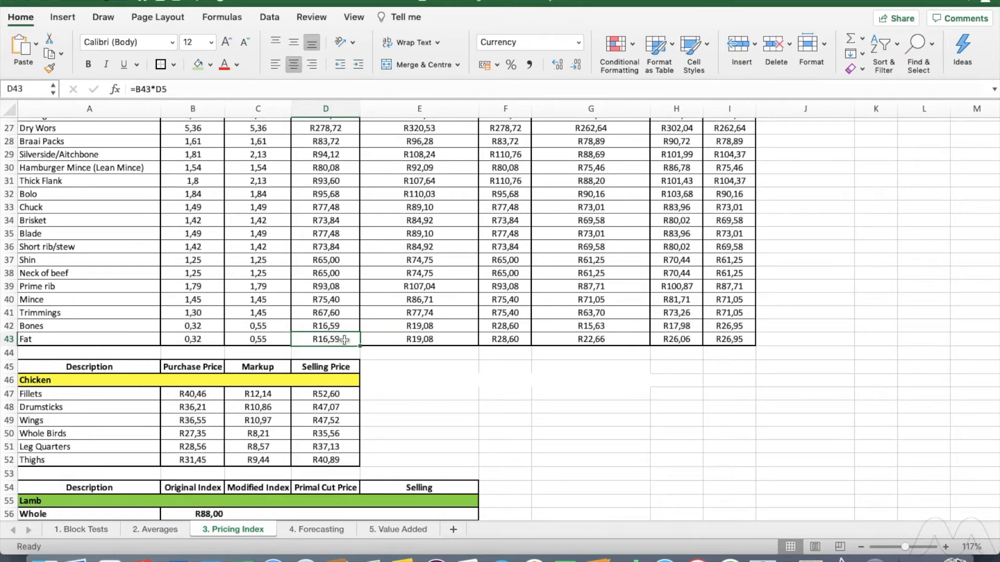
pyautogui.scroll(10, 345, 341)
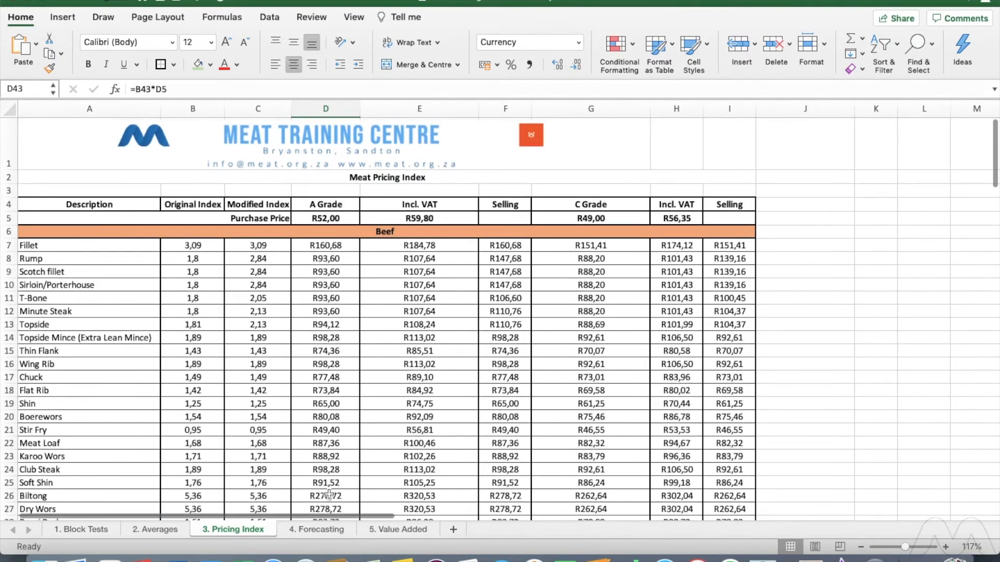
pyautogui.click(341, 258)
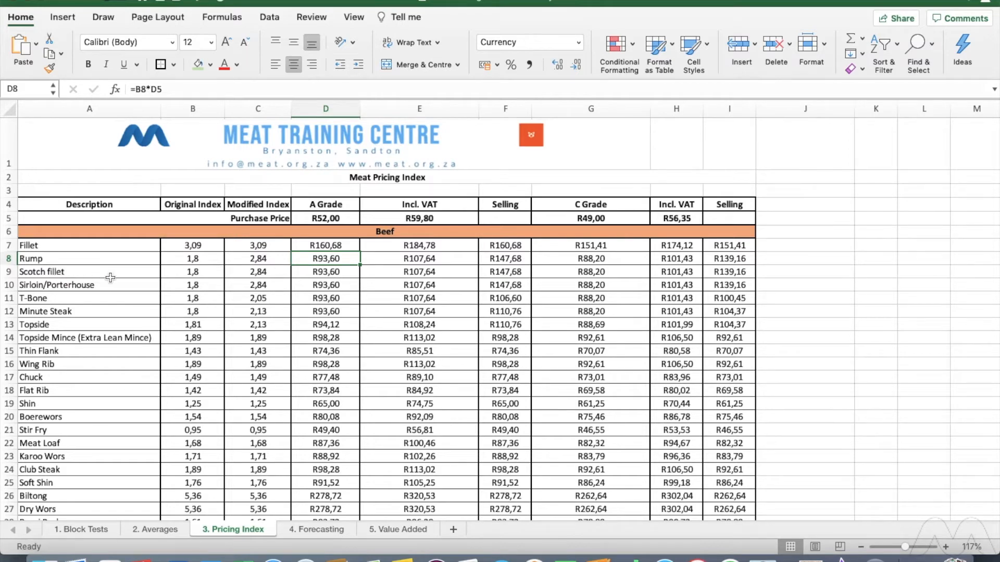
# Compare the indexes and selling price formulas of T-Bone and Rump, and check Fillet's A Grade price formula.
pyautogui.click(207, 303)
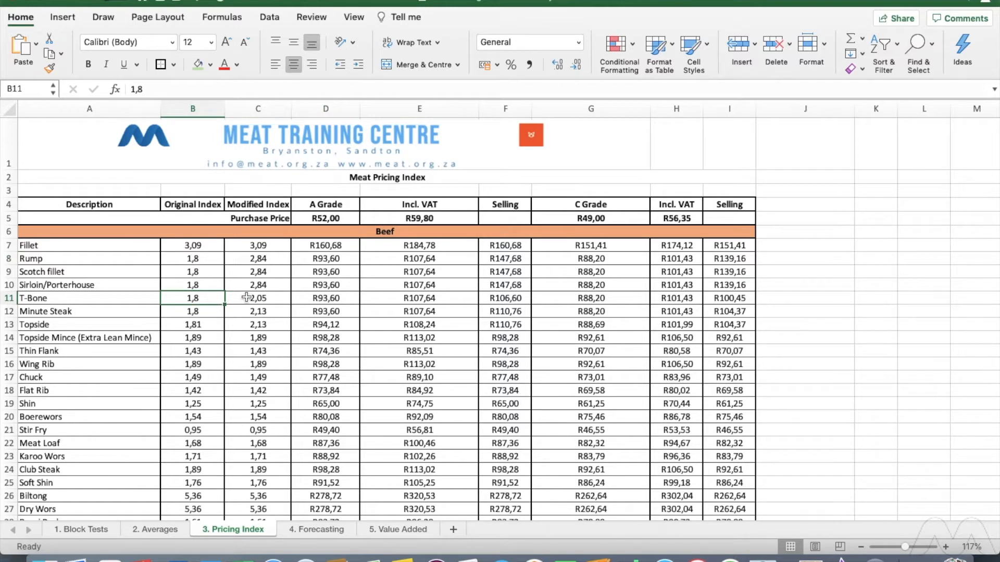
pyautogui.click(260, 259)
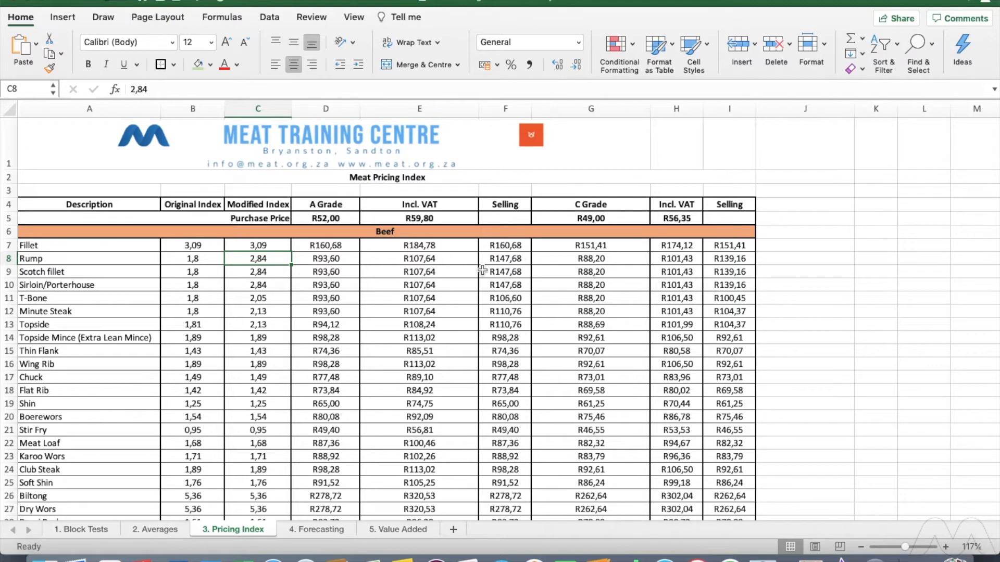
pyautogui.click(513, 259)
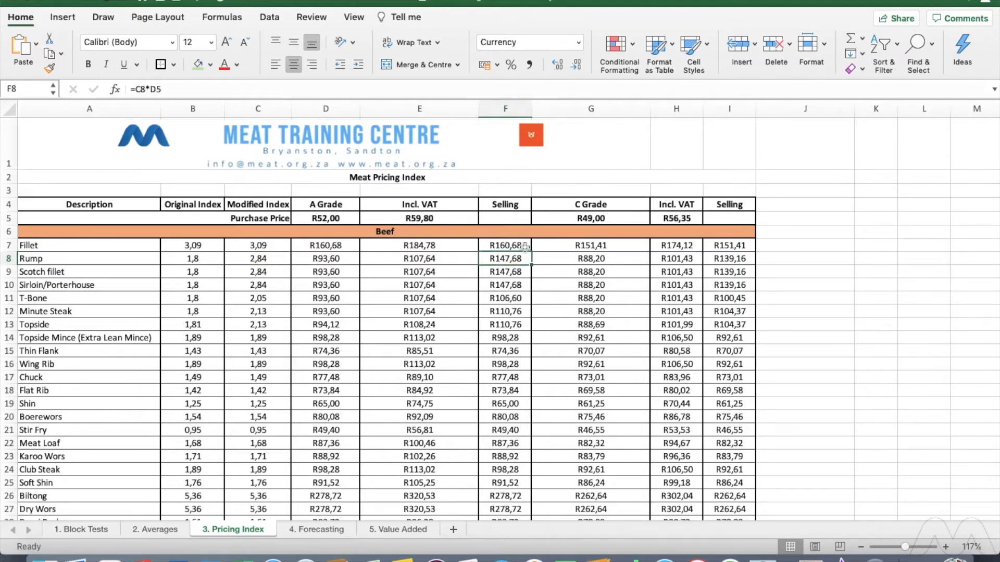
pyautogui.click(504, 300)
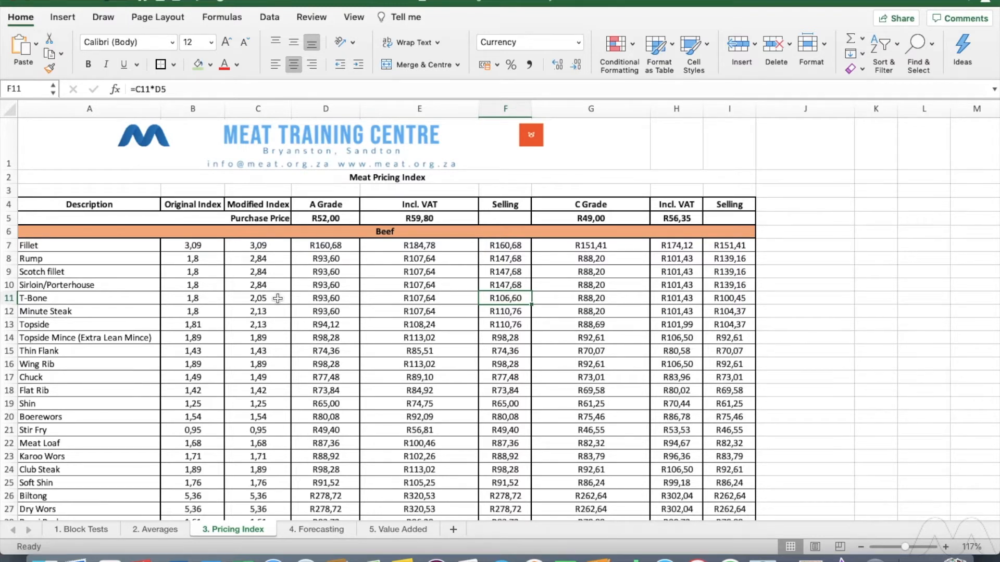
pyautogui.click(521, 259)
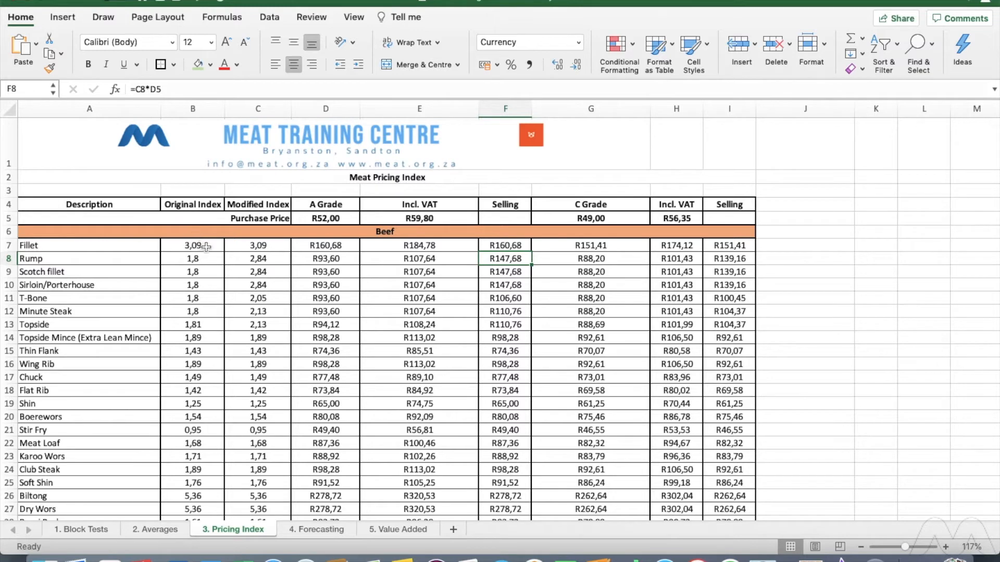
pyautogui.click(340, 246)
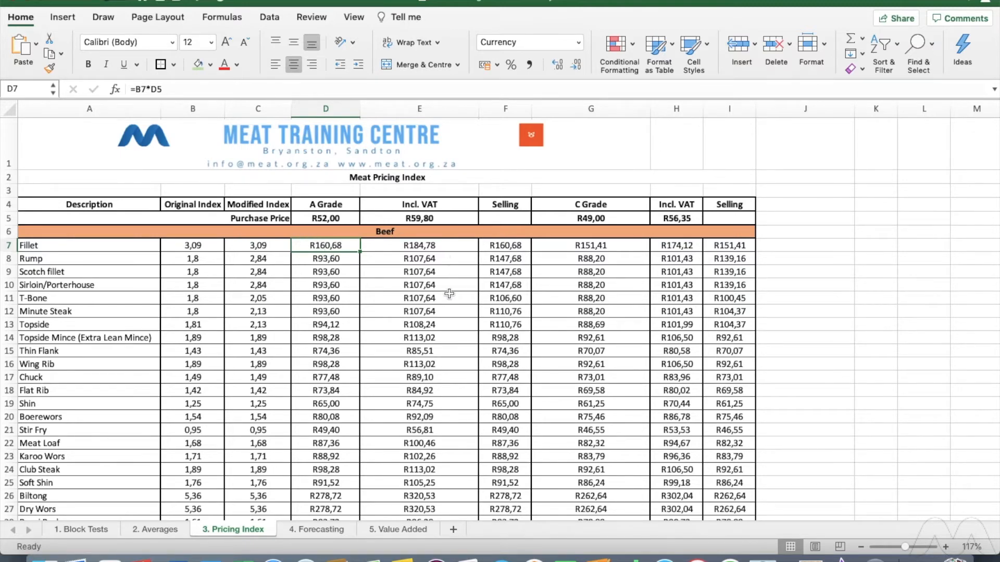
# Examine the purchase price and markup formula for Fillets in the Chicken table.
pyautogui.scroll(-2, 448, 293)
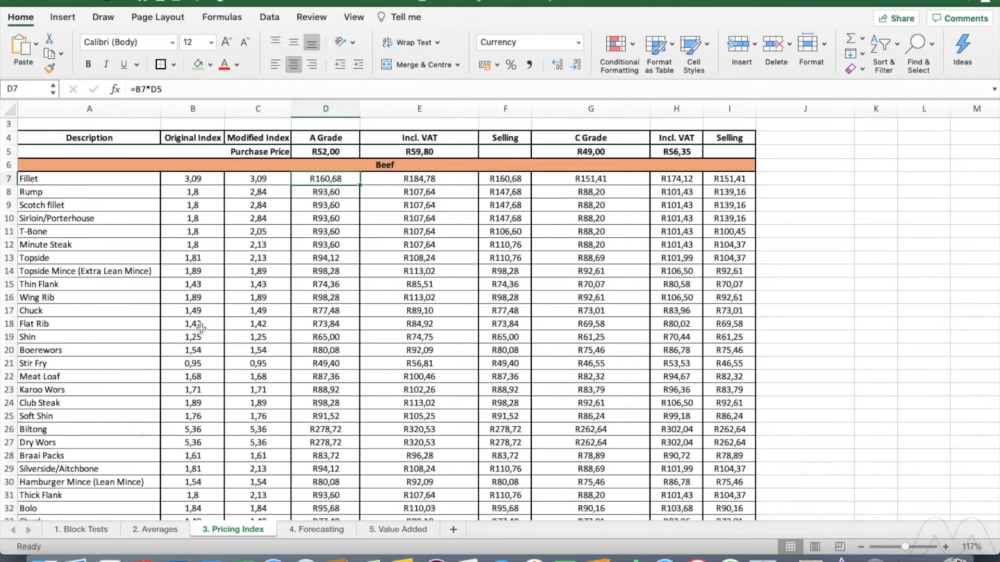
pyautogui.scroll(-2, 201, 328)
pyautogui.scroll(-12, 201, 328)
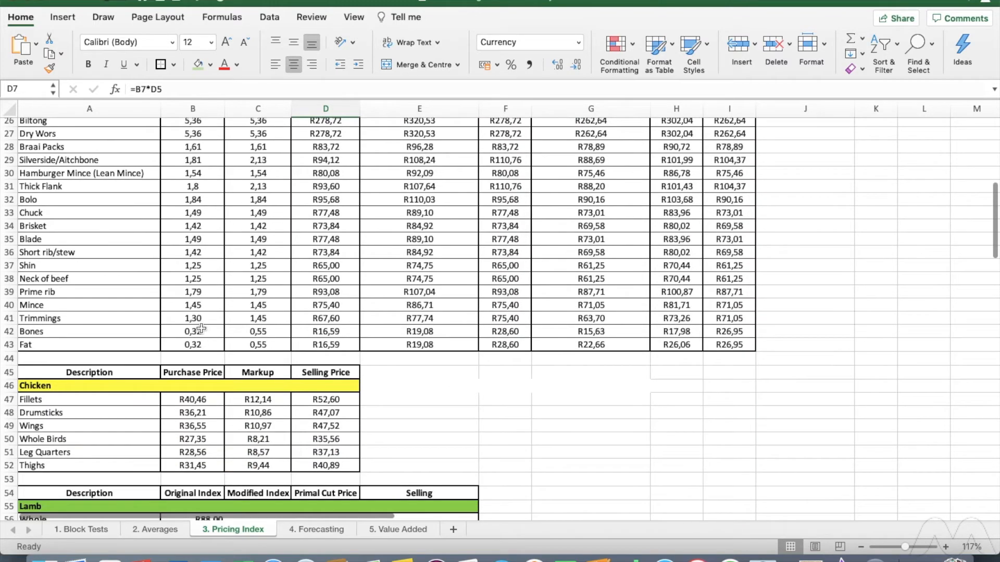
pyautogui.scroll(-6, 201, 328)
pyautogui.scroll(1, 201, 328)
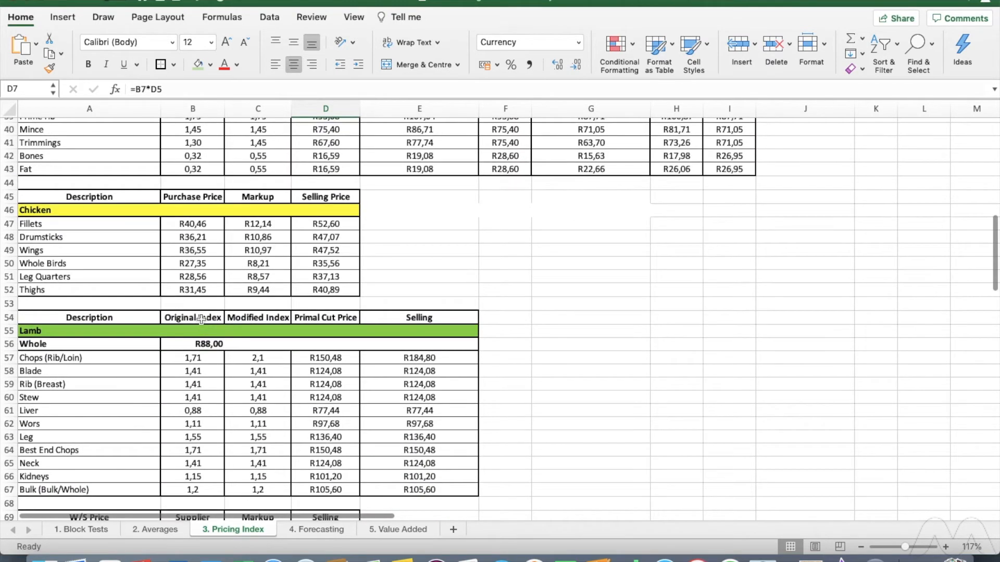
pyautogui.click(204, 225)
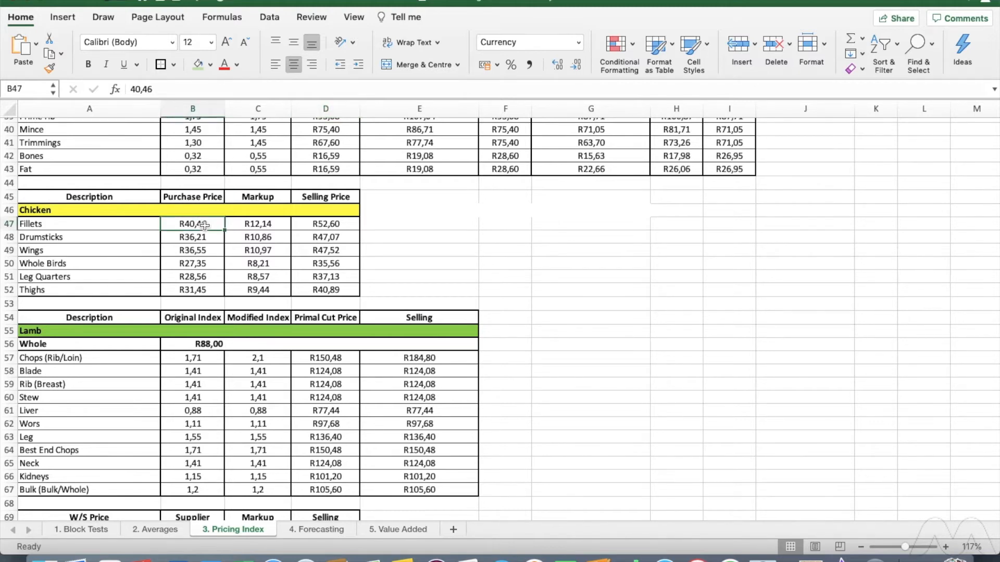
pyautogui.click(246, 224)
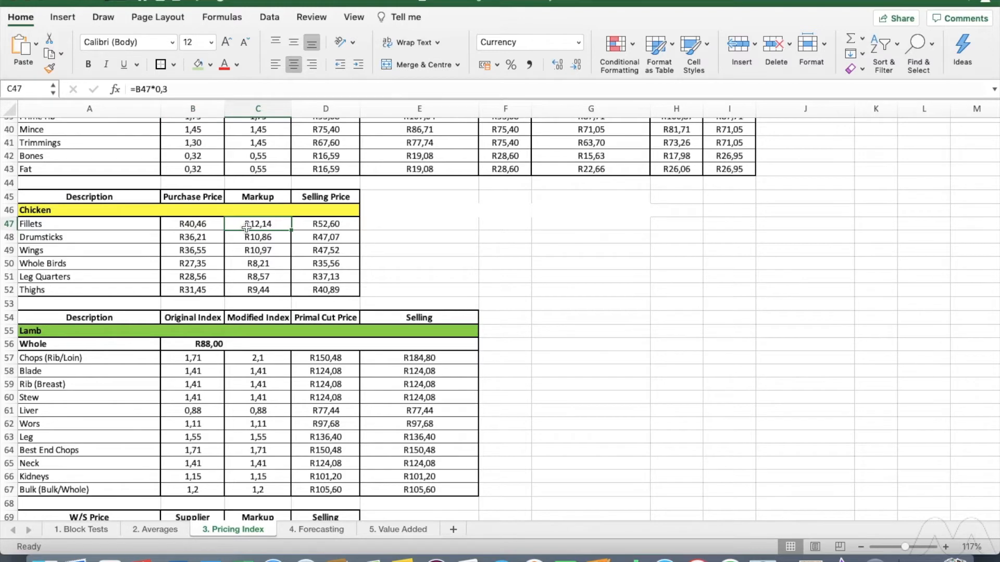
pyautogui.click(214, 91)
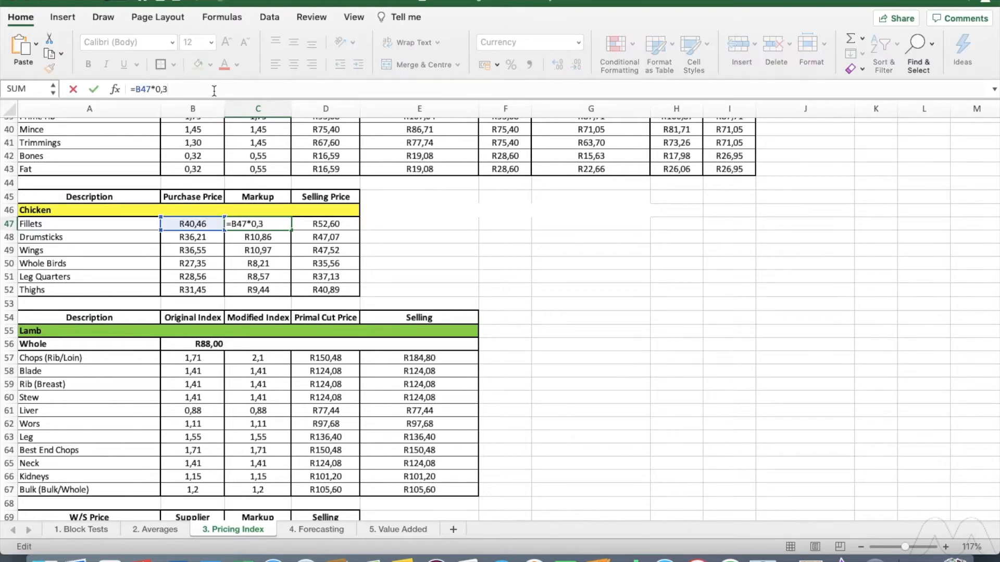
pyautogui.press('Return')
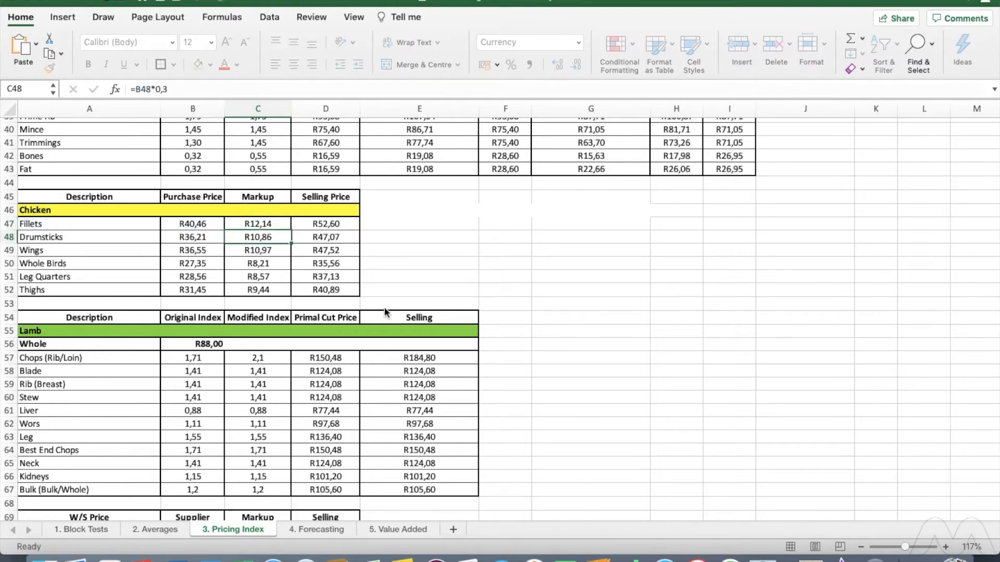
# Check how the chicken Fillets selling price is built from its purchase price and markup.
pyautogui.press('Up')
pyautogui.press('Right')
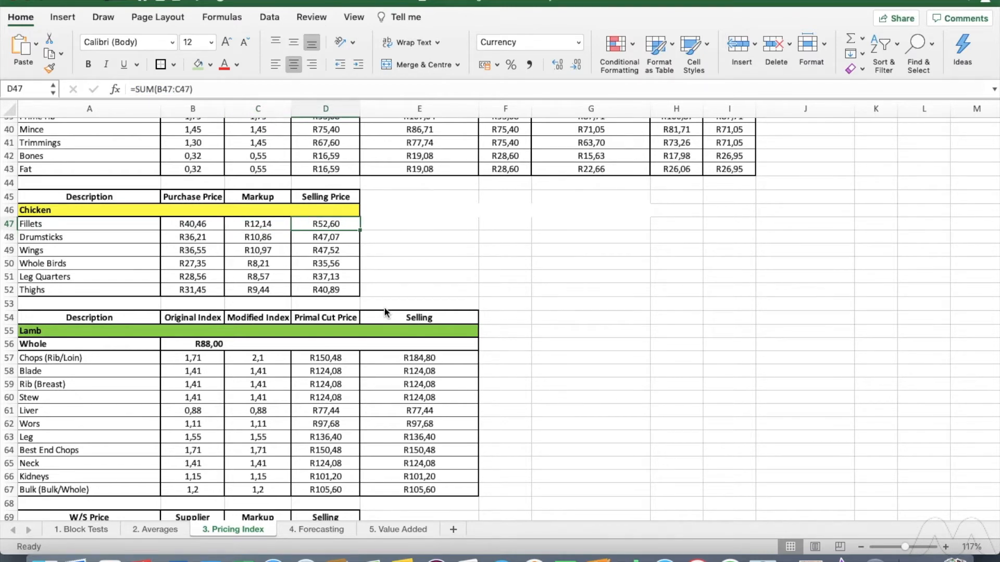
pyautogui.press('Left')
pyautogui.press('Left')
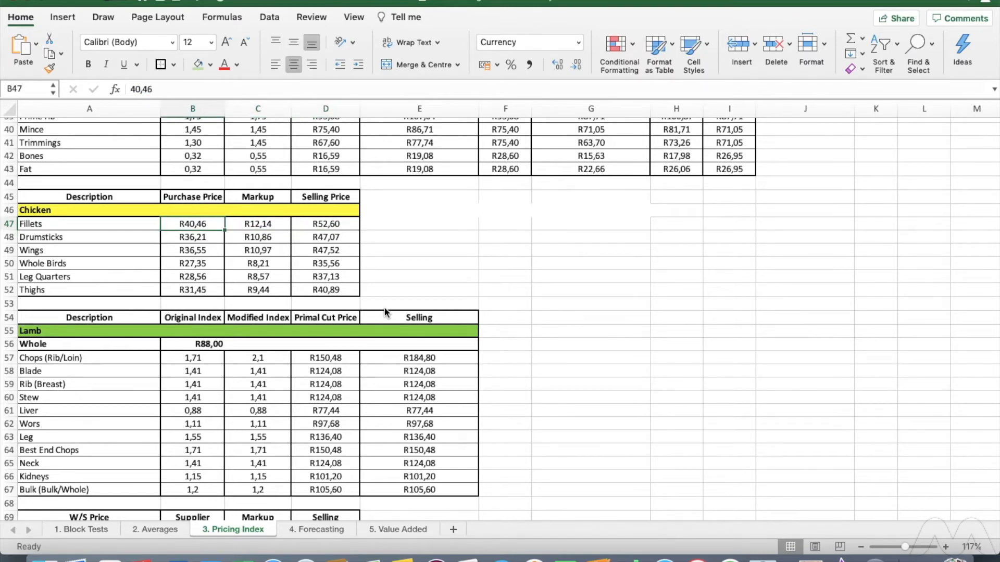
pyautogui.press('Right')
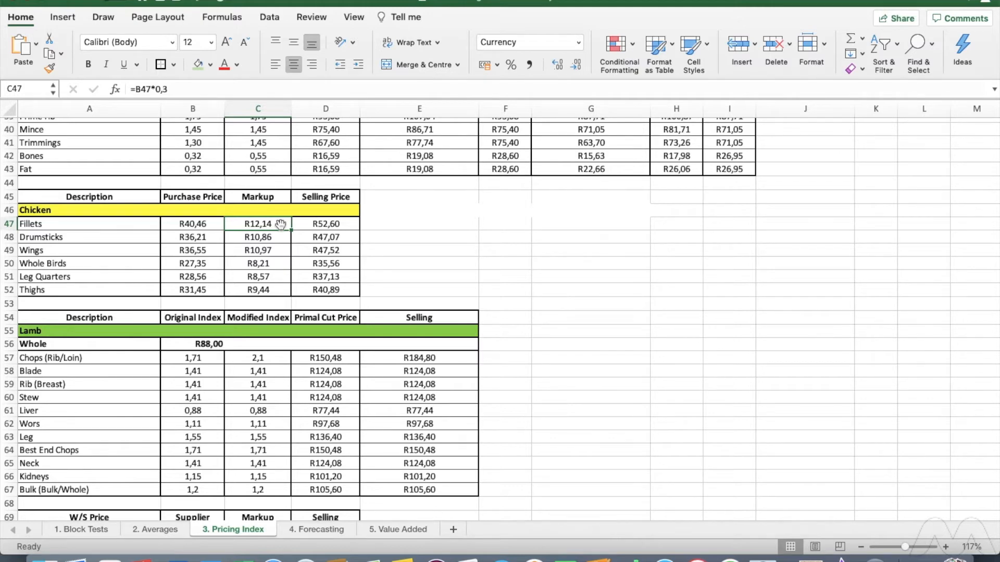
# Check the chicken Fillets selling price formula and compare the primal cut and selling price formulas of lamb Chops (Rib/Loin).
pyautogui.click(345, 224)
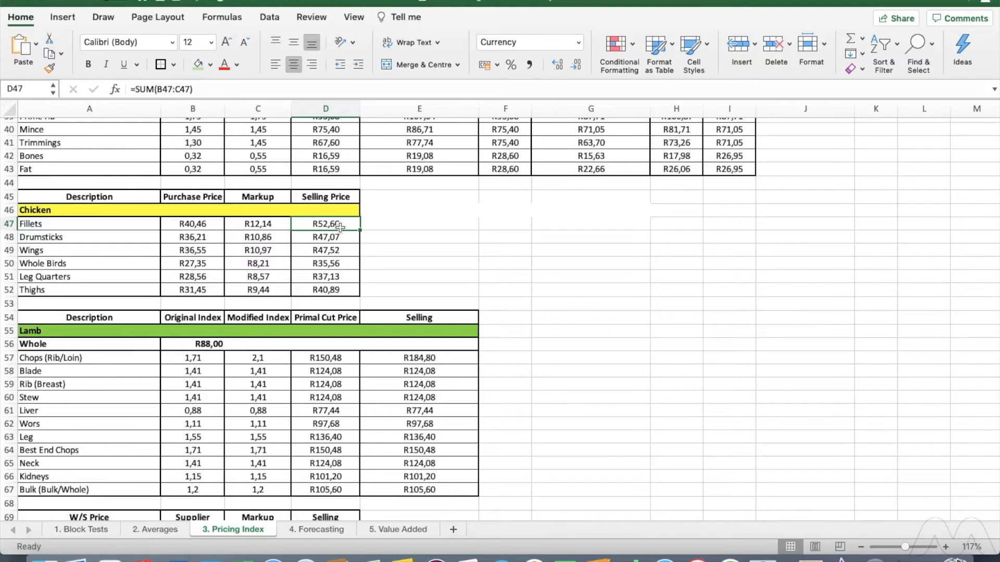
pyautogui.scroll(-5, 341, 238)
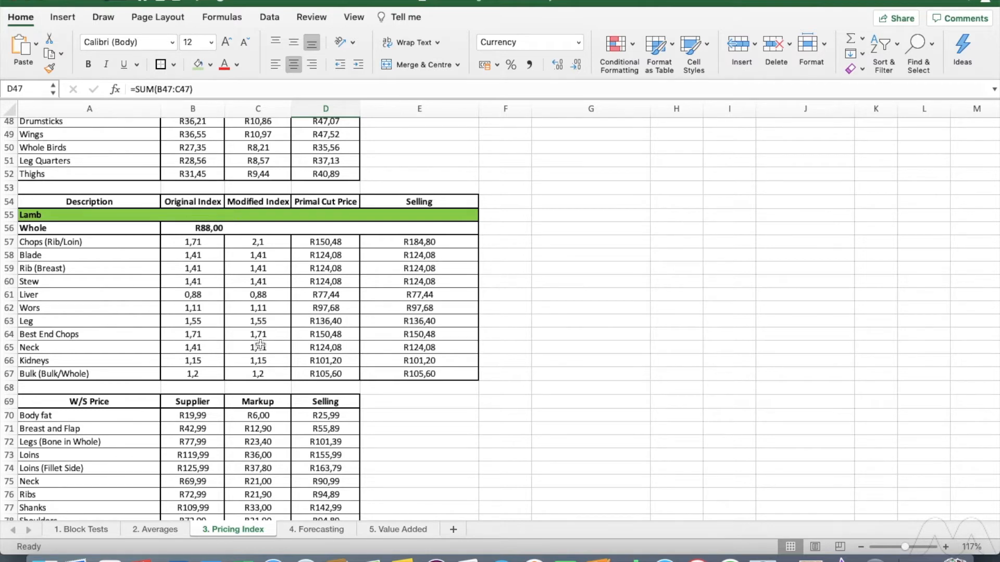
pyautogui.click(321, 243)
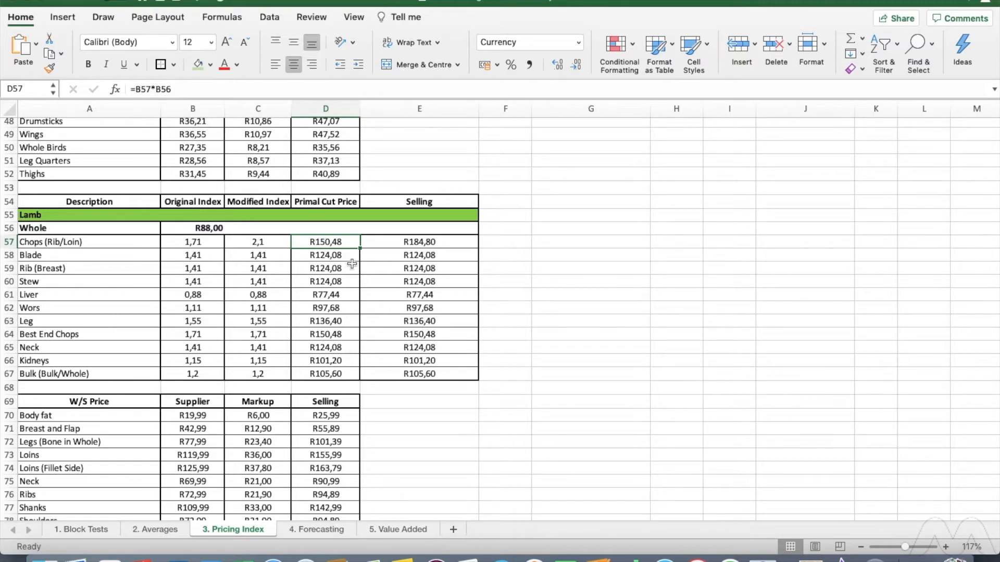
pyautogui.click(209, 242)
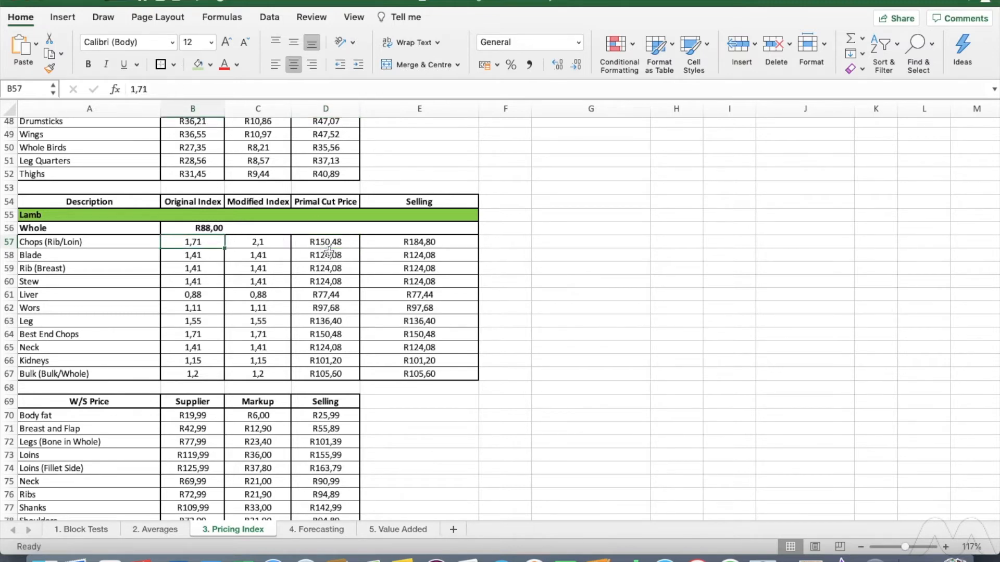
pyautogui.click(432, 241)
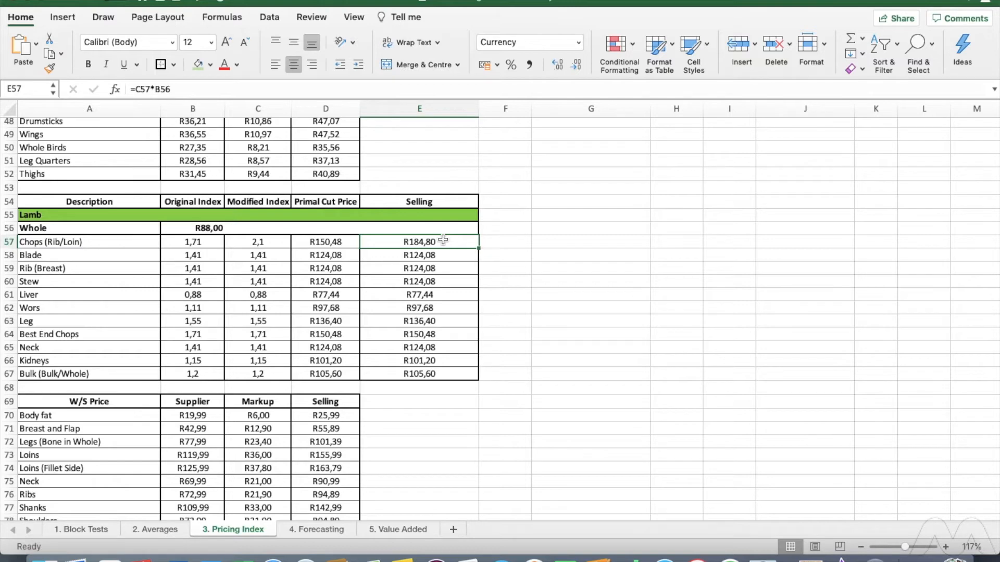
# Try a modified index of 1,9 for lamb Chops (Rib/Loin), and undo the change.
pyautogui.click(263, 239)
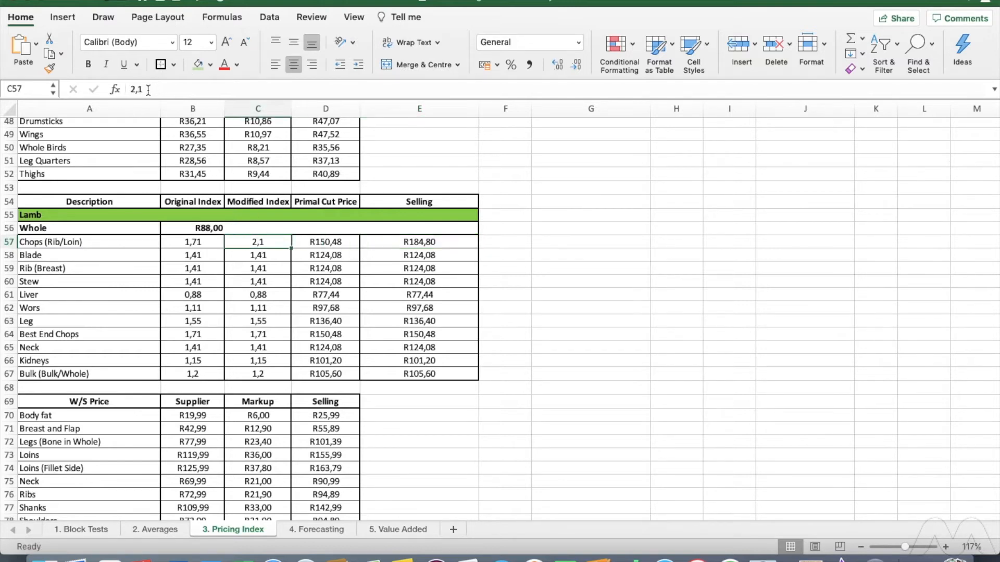
pyautogui.moveTo(143, 90); pyautogui.dragTo(127, 89)
pyautogui.write('1,9')
pyautogui.press('Return')
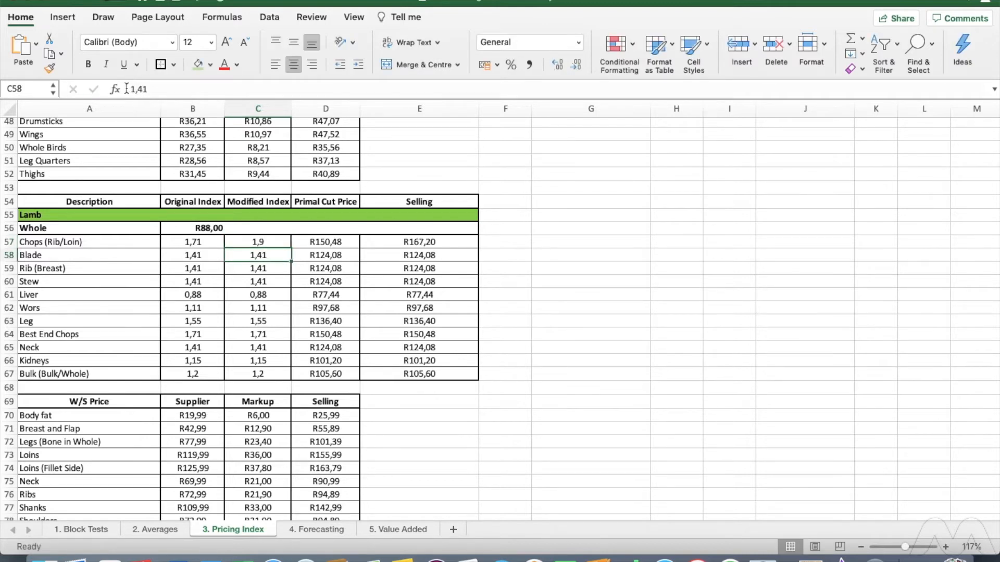
pyautogui.press('Up')
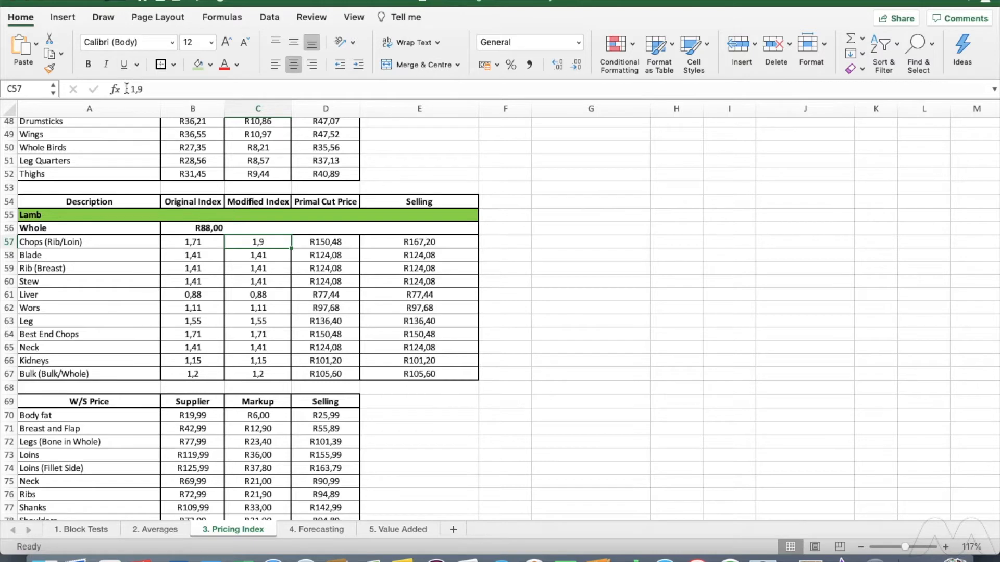
pyautogui.press('super+z')
# Check the lamb Wors selling price formula, and examine the cuts and the Neck selling price formula in the W/S Price table.
pyautogui.click(397, 304)
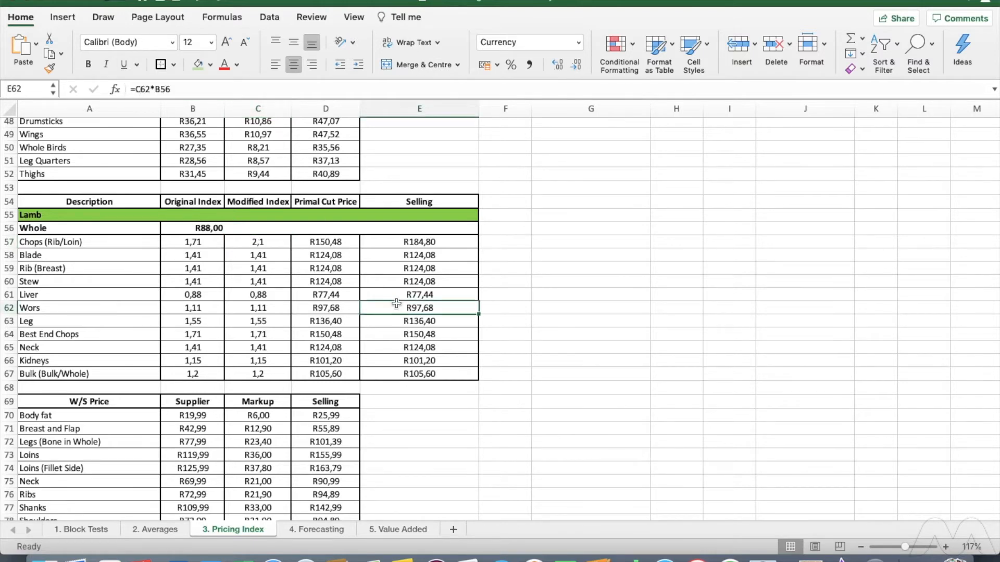
pyautogui.scroll(-1, 397, 303)
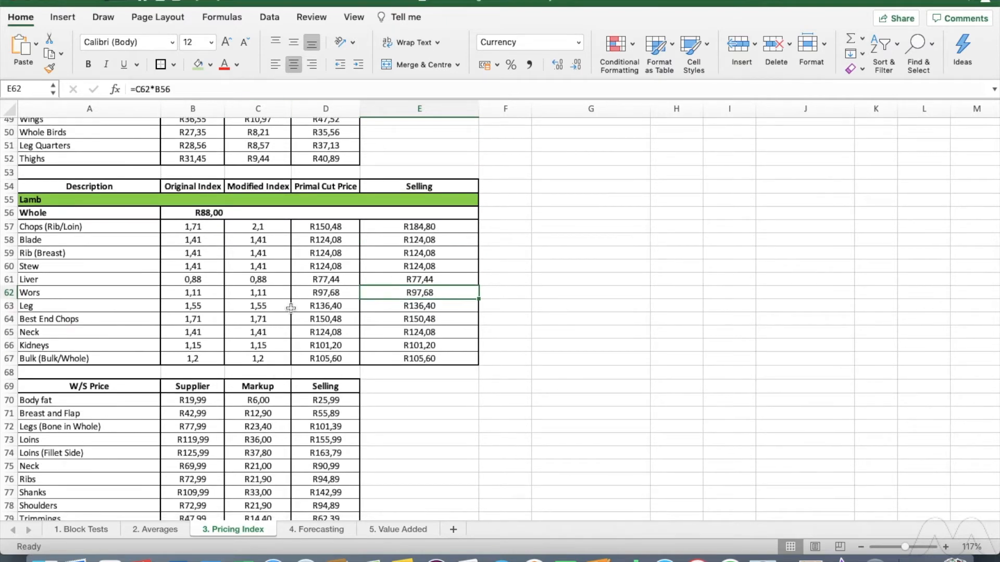
pyautogui.scroll(-8, 290, 308)
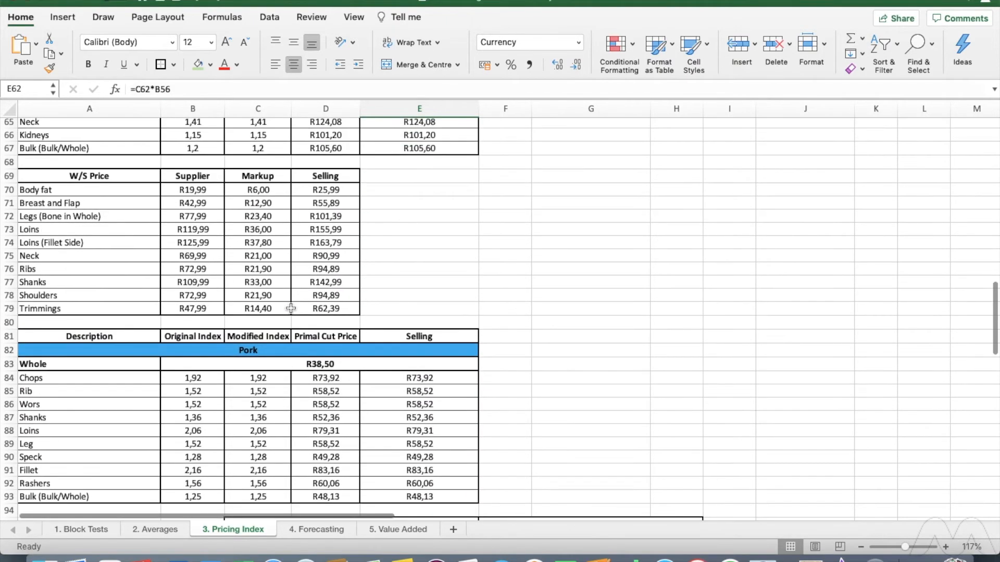
pyautogui.scroll(5, 286, 297)
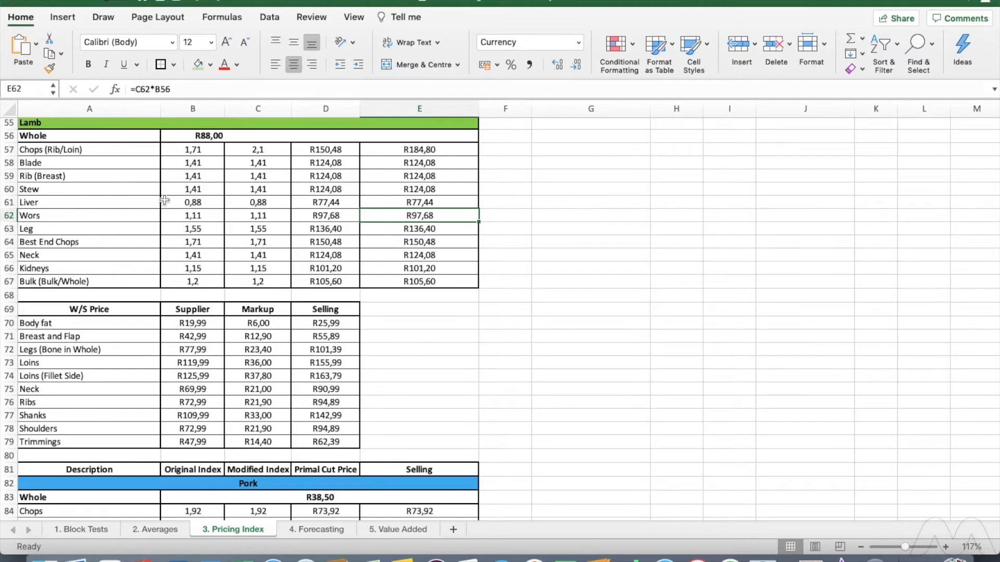
pyautogui.click(136, 325)
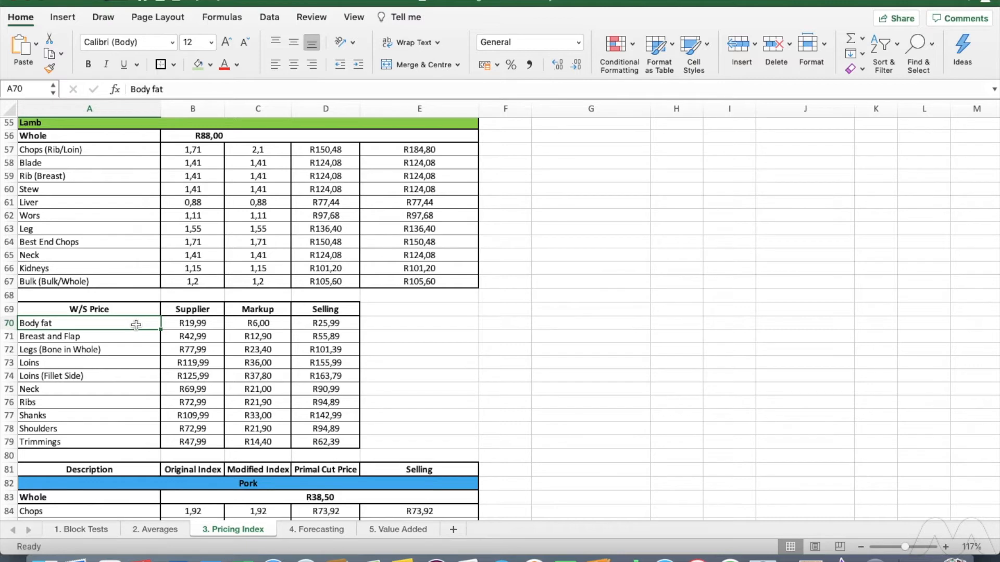
pyautogui.click(88, 363)
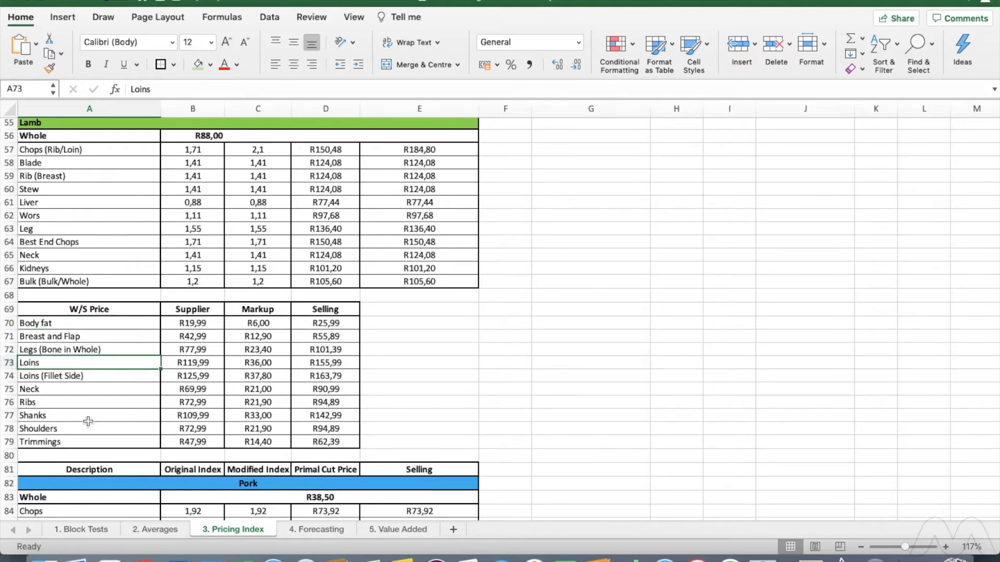
pyautogui.click(84, 403)
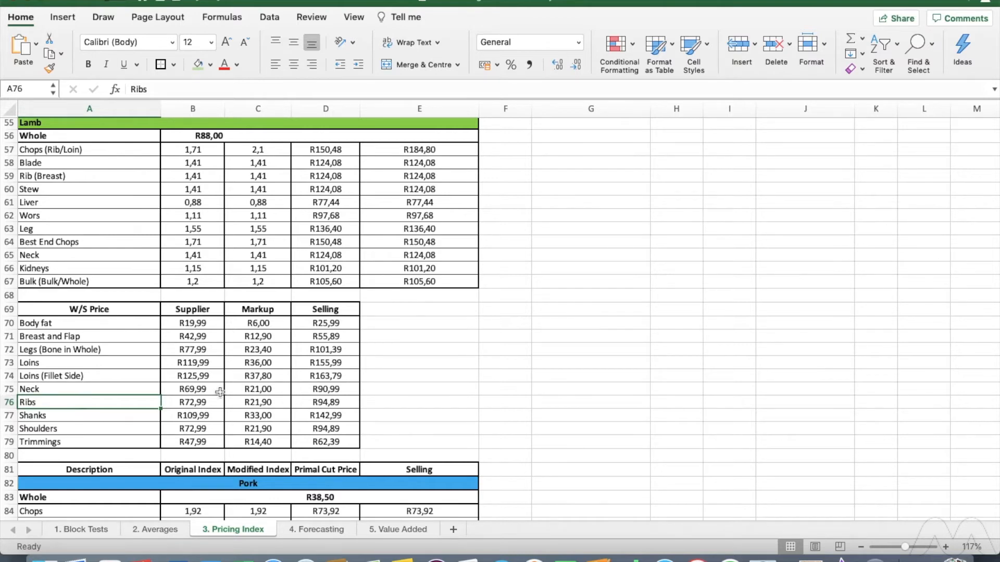
pyautogui.click(336, 390)
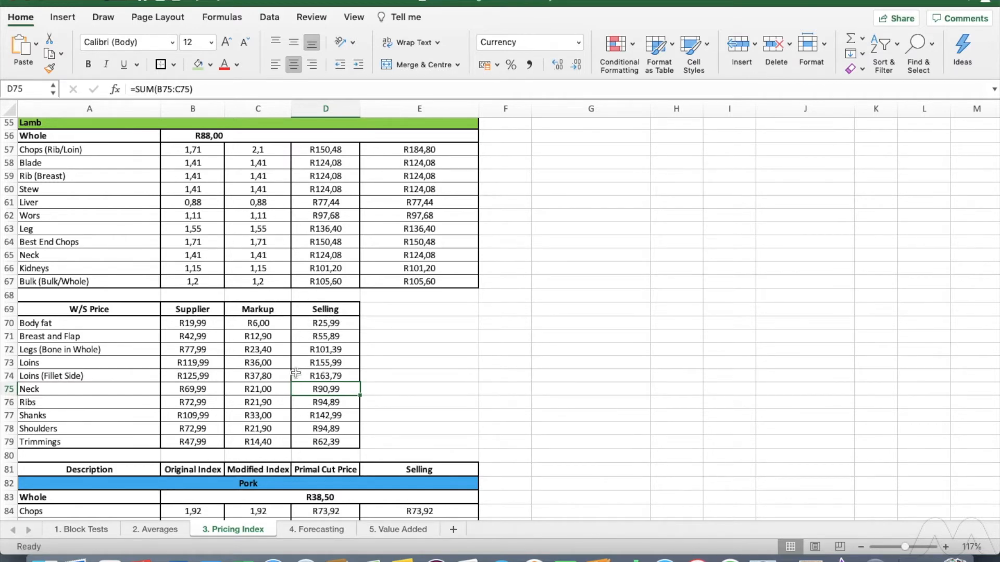
# Merge and center the Whole price across B56:E56 in the Lamb table.
pyautogui.scroll(-1, 296, 371)
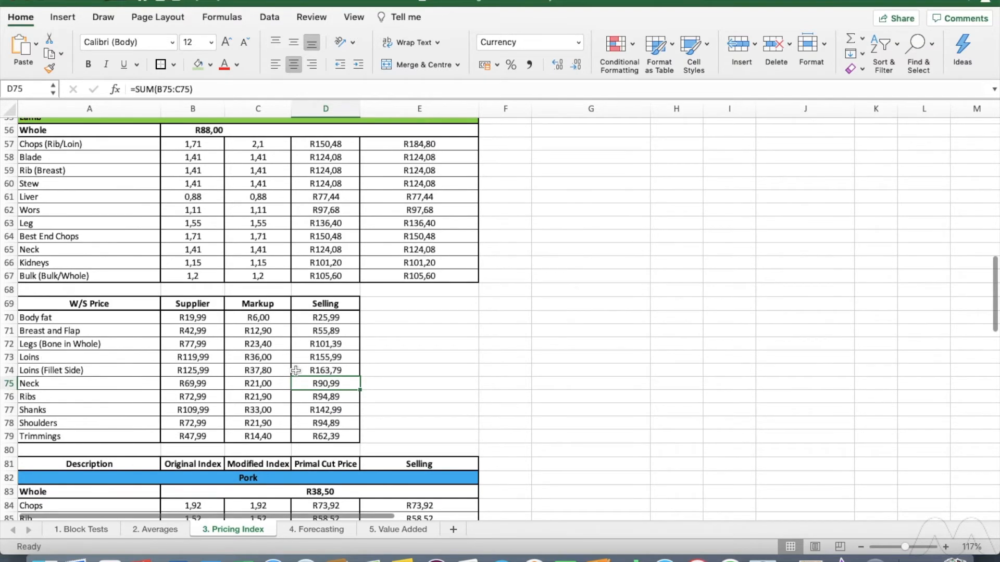
pyautogui.scroll(-5, 296, 370)
pyautogui.scroll(7, 296, 371)
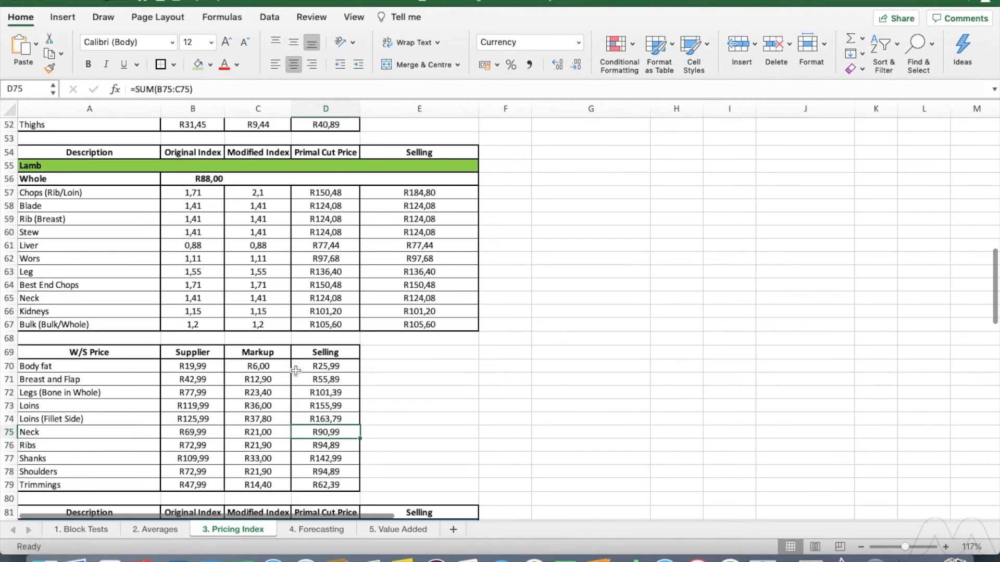
pyautogui.scroll(1, 303, 235)
pyautogui.click(203, 189)
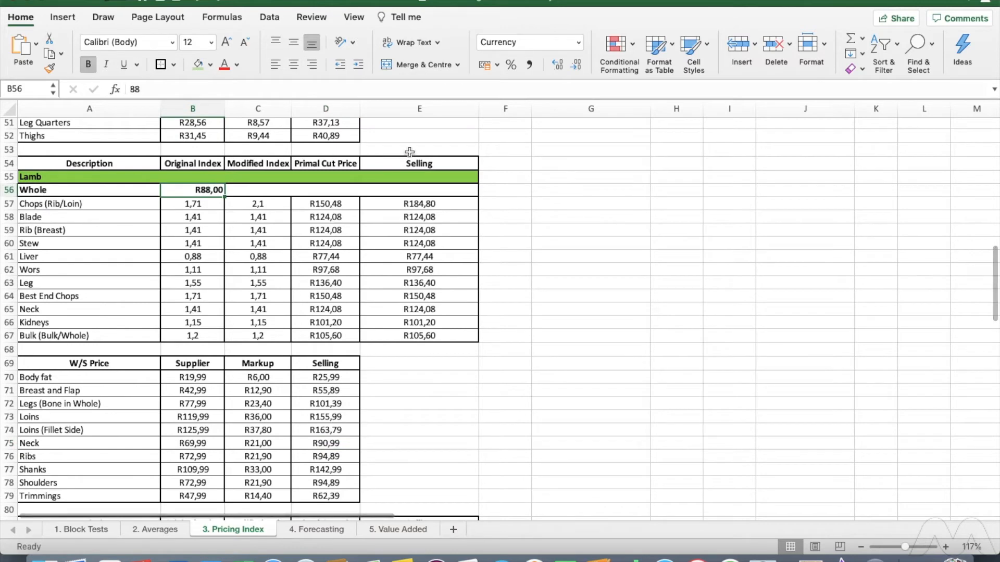
pyautogui.moveTo(438, 189); pyautogui.dragTo(198, 189)
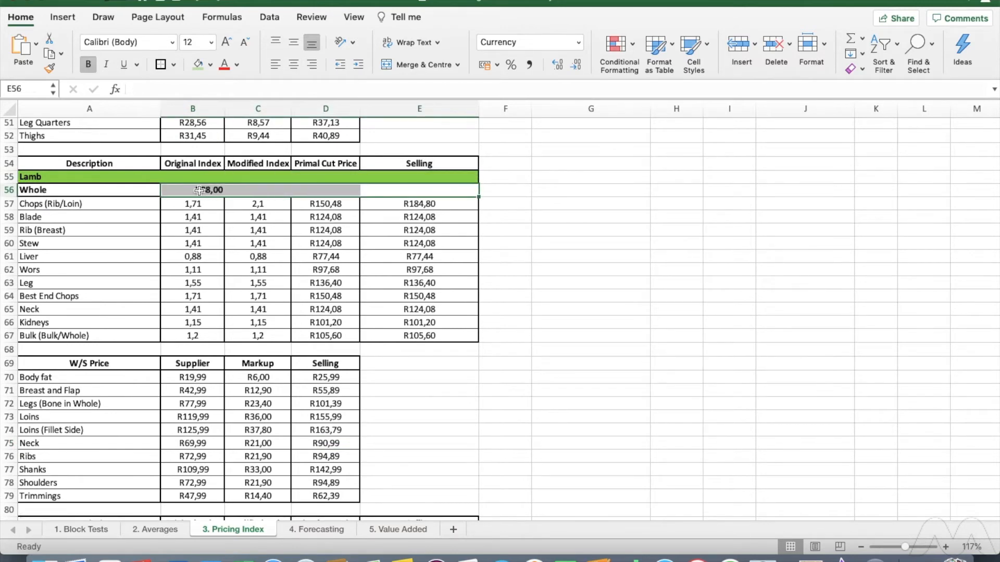
pyautogui.click(407, 64)
pyautogui.click(604, 301)
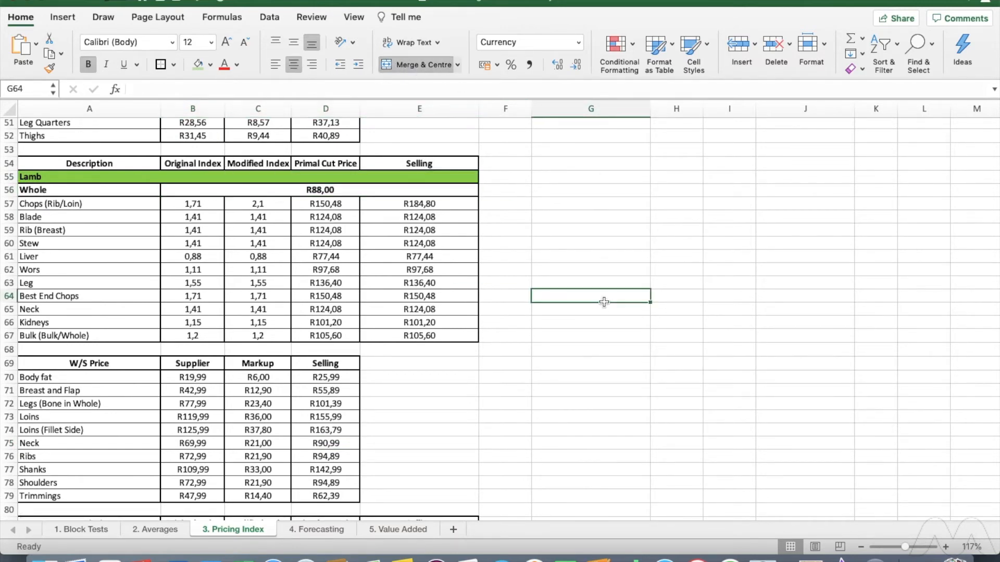
pyautogui.click(319, 192)
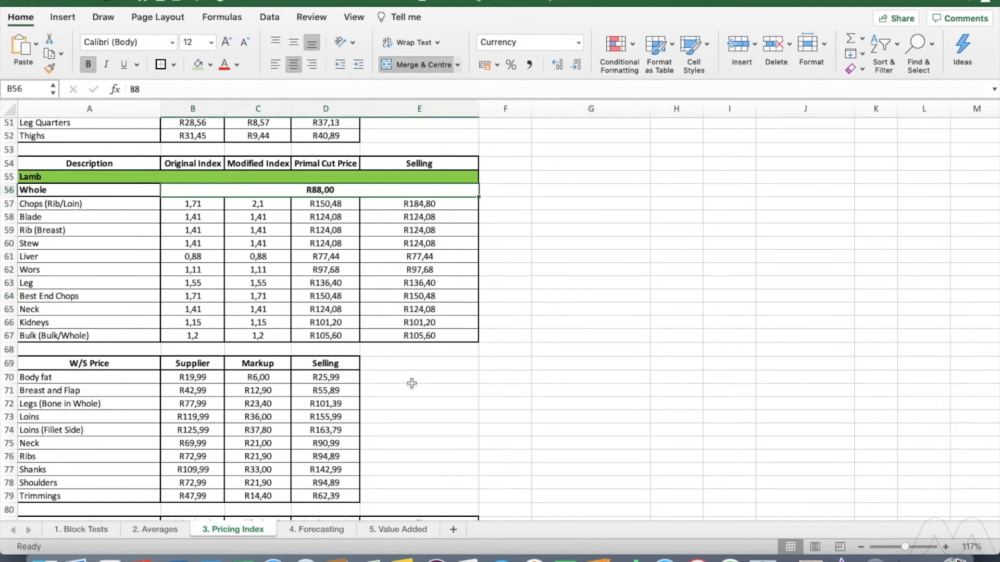
# Examine the Pork index table and the Supplier A and Supplier B price comparison below it.
pyautogui.scroll(1, 411, 383)
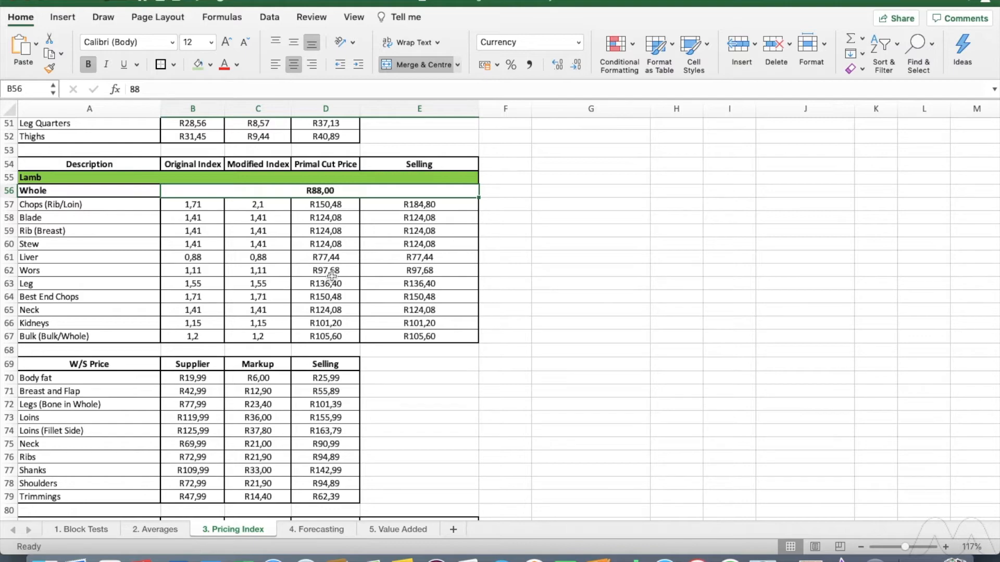
pyautogui.scroll(-5, 341, 472)
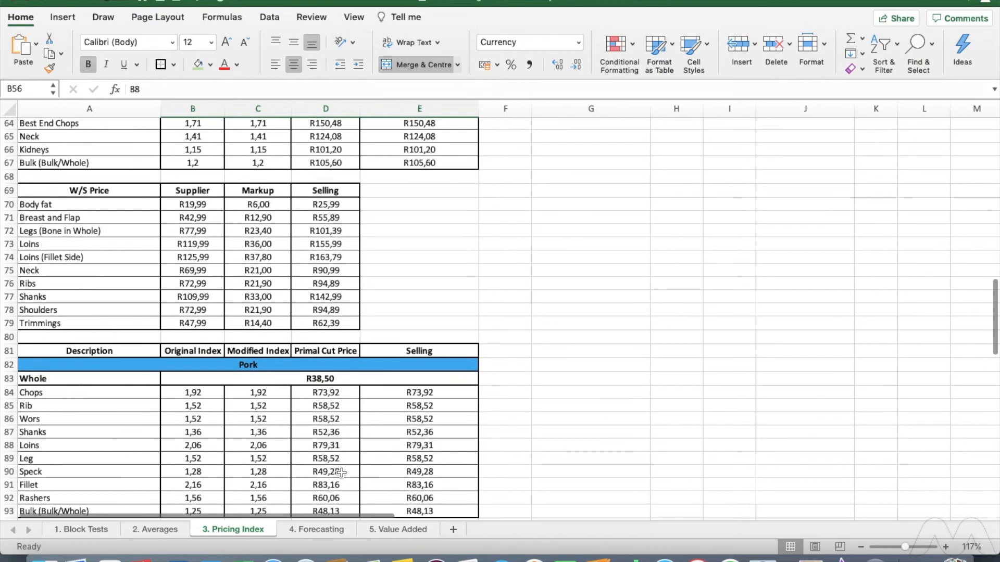
pyautogui.scroll(-5, 341, 472)
pyautogui.scroll(-1, 341, 472)
pyautogui.scroll(2, 341, 472)
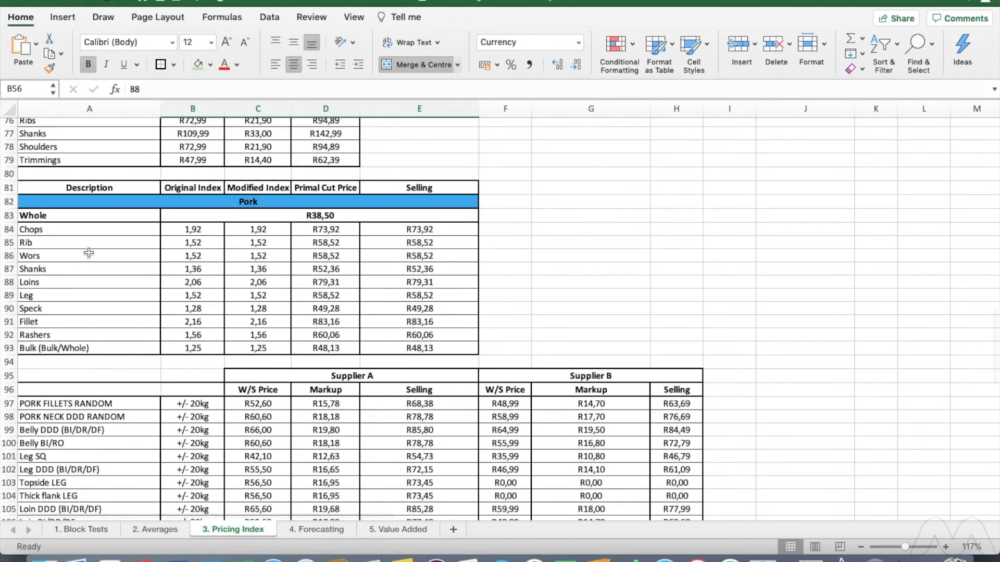
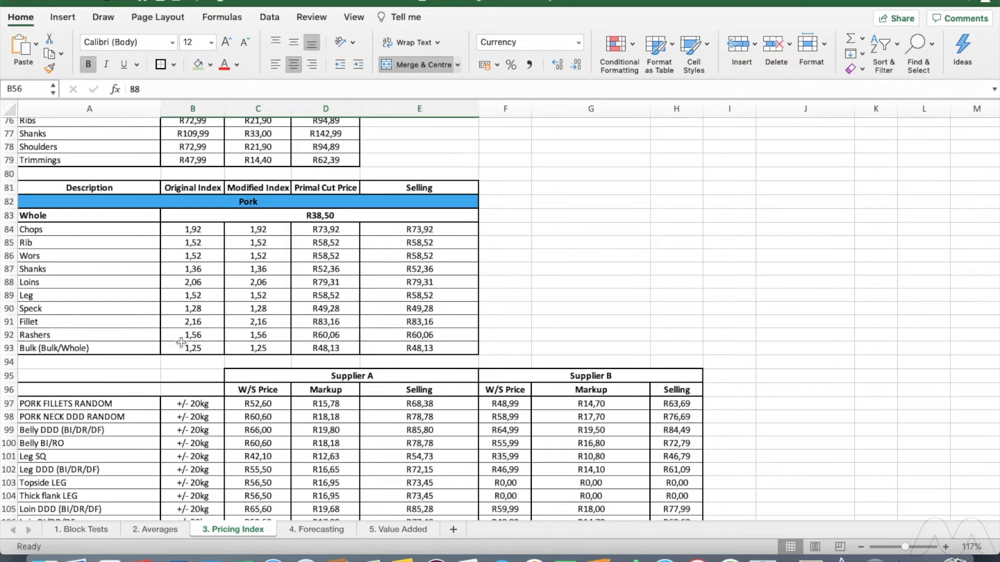
pyautogui.scroll(-5, 180, 342)
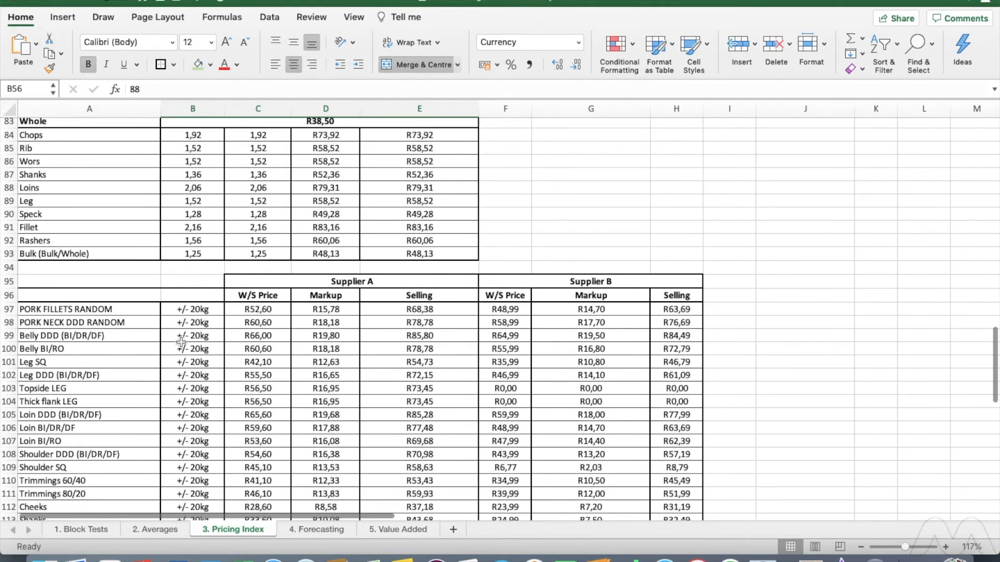
pyautogui.scroll(2, 181, 342)
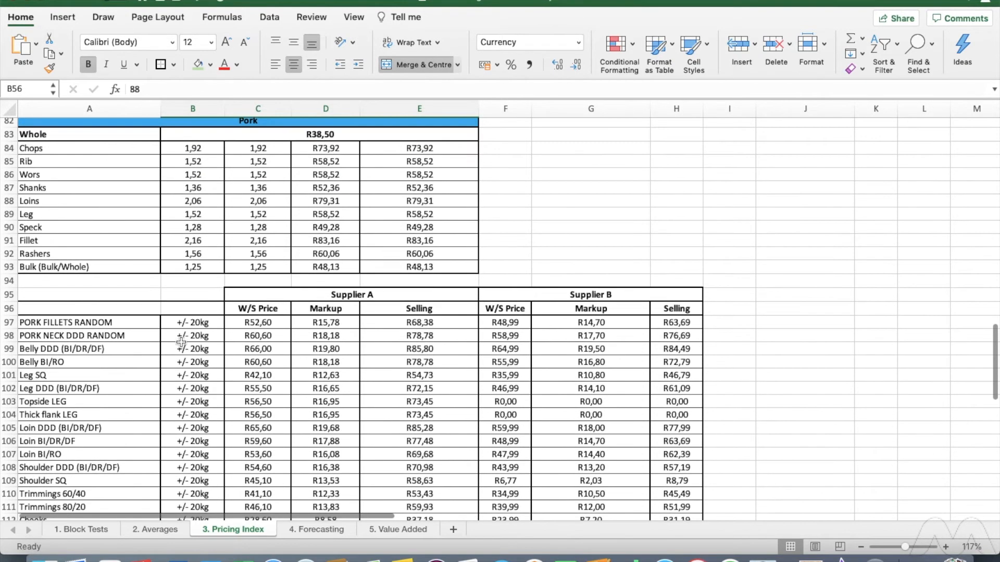
# Examine the pack weight and Supplier A's W/S price, markup formula and selling price formula for PORK NECK DDD RANDOM.
pyautogui.click(138, 337)
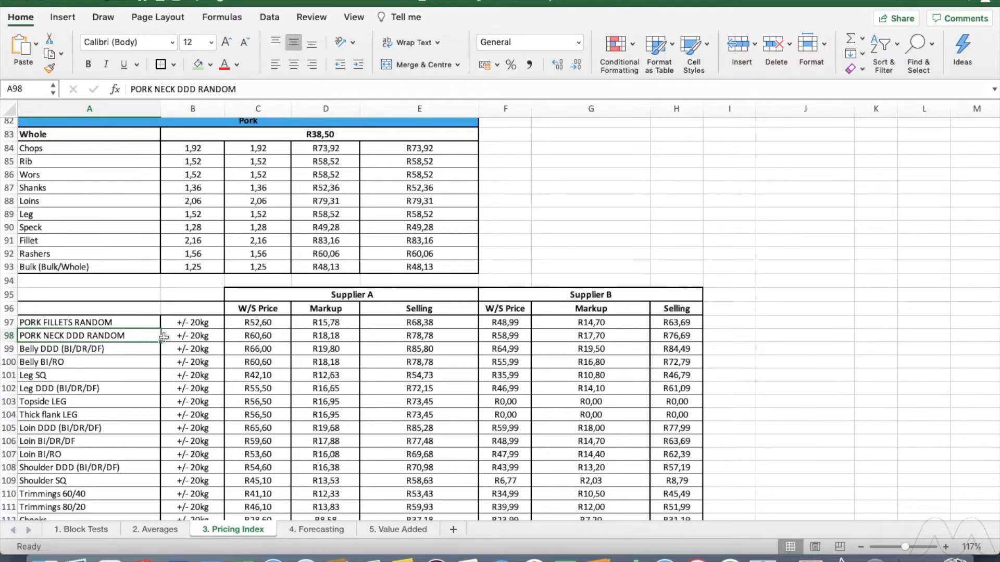
pyautogui.click(208, 337)
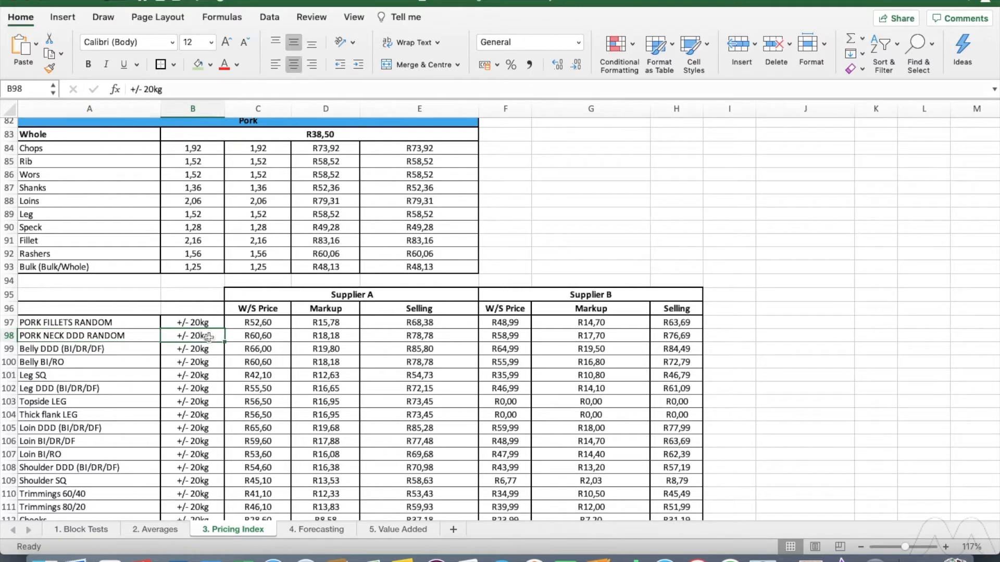
pyautogui.click(281, 337)
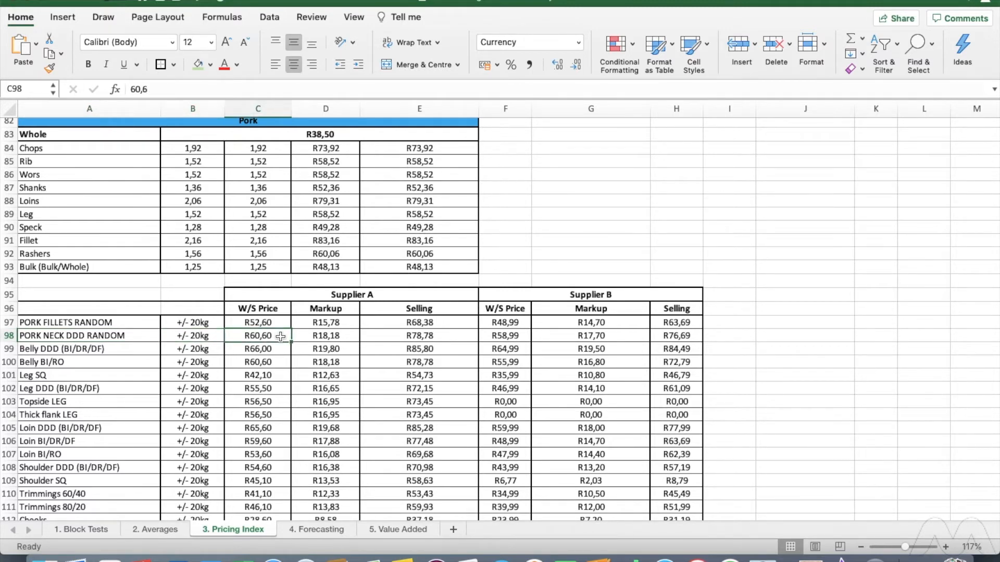
pyautogui.press('Right')
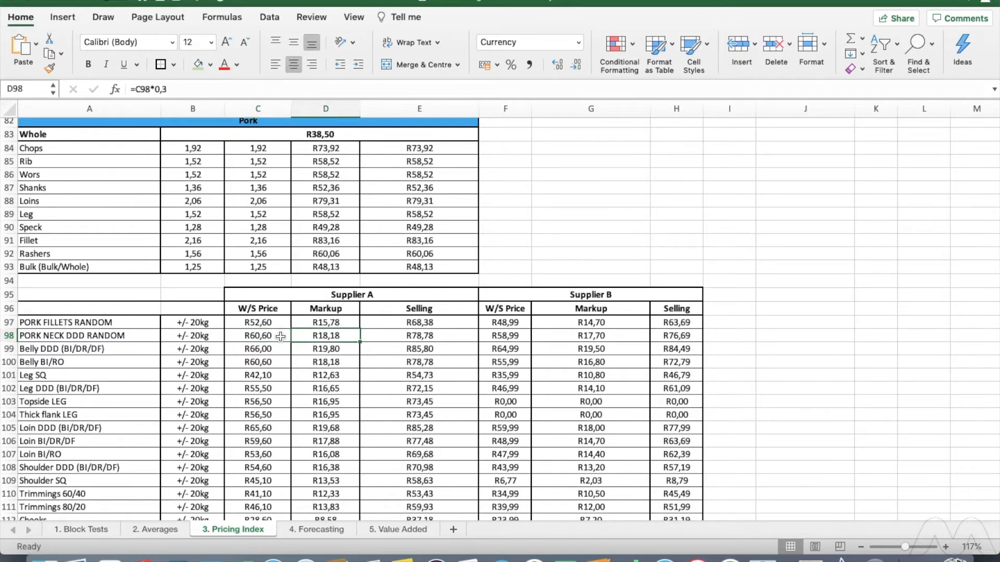
pyautogui.press('Right')
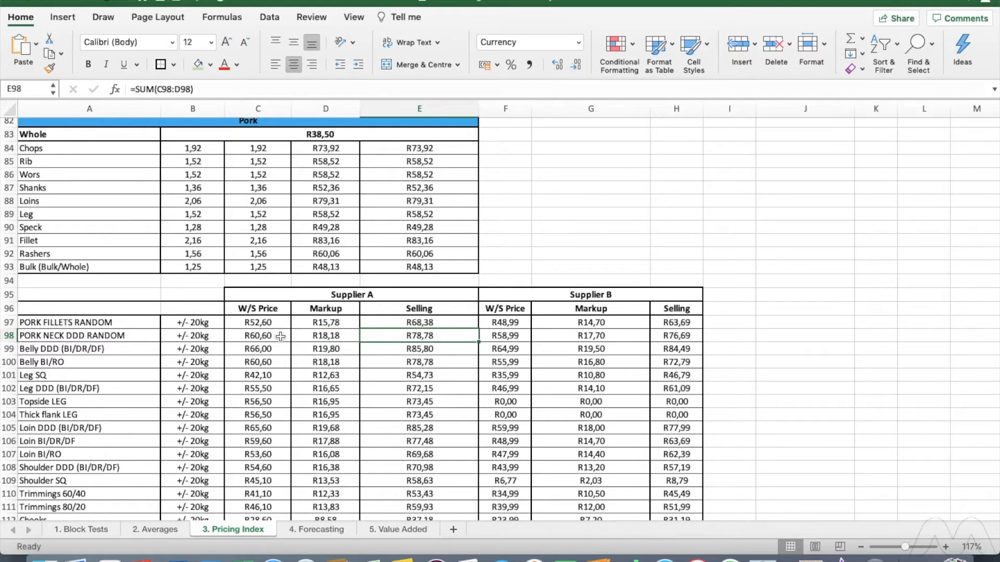
# Check Supplier B's W/S price, markup and selling price formula for PORK NECK DDD RANDOM.
pyautogui.press('Right')
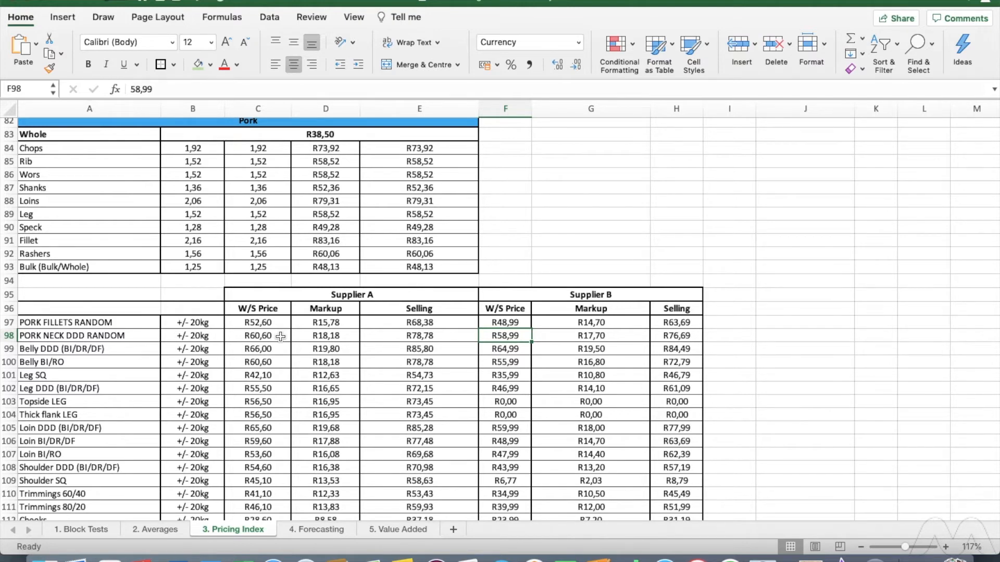
pyautogui.press('Right')
pyautogui.press('Right')
pyautogui.press('Left')
pyautogui.press('Right')
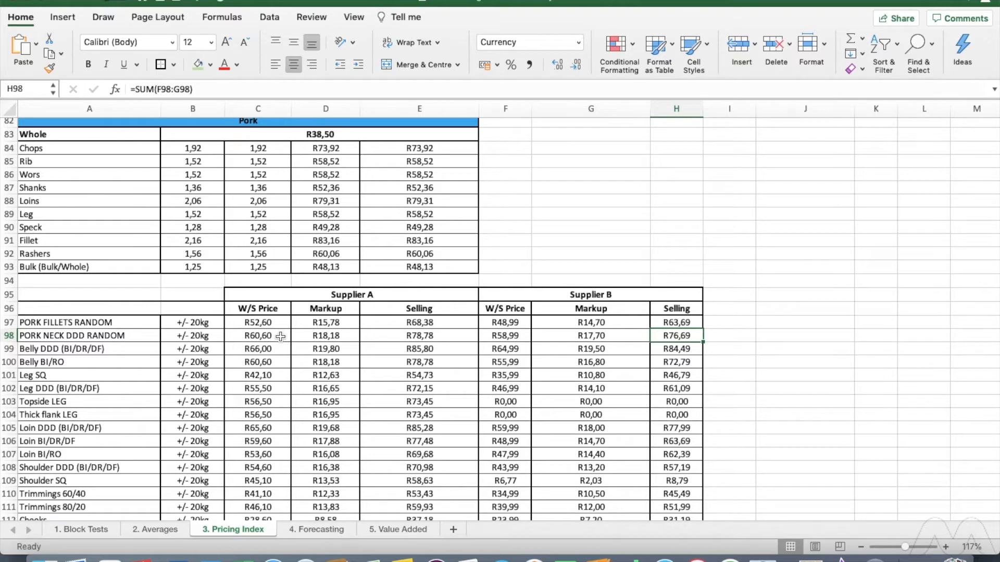
# Review the remaining pork cuts in the Supplier A and Supplier B comparison, from Belly DDD (BI/DR/DF) down to Back Fat.
pyautogui.scroll(-2, 158, 390)
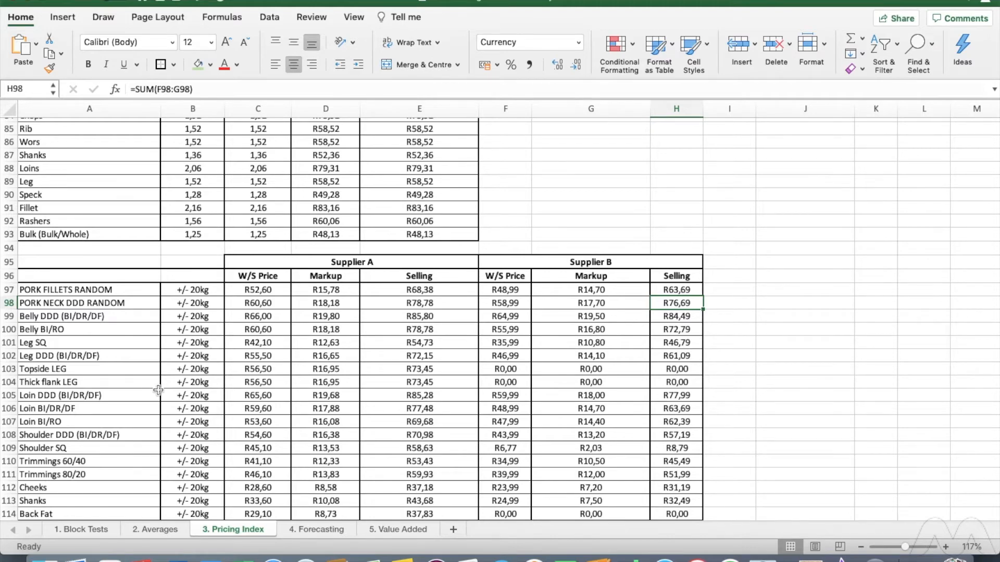
pyautogui.scroll(-4, 159, 390)
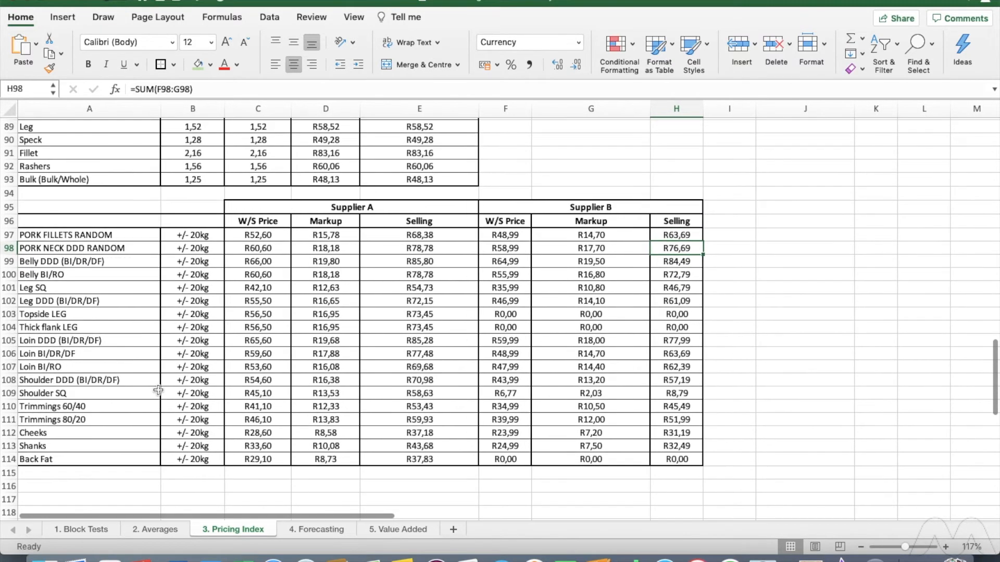
pyautogui.scroll(1, 159, 390)
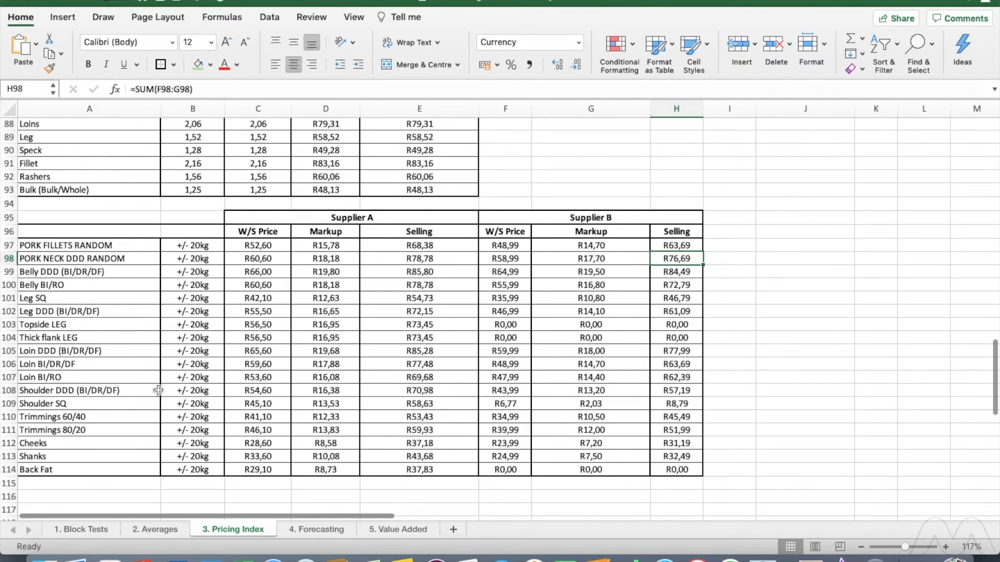
pyautogui.click(116, 275)
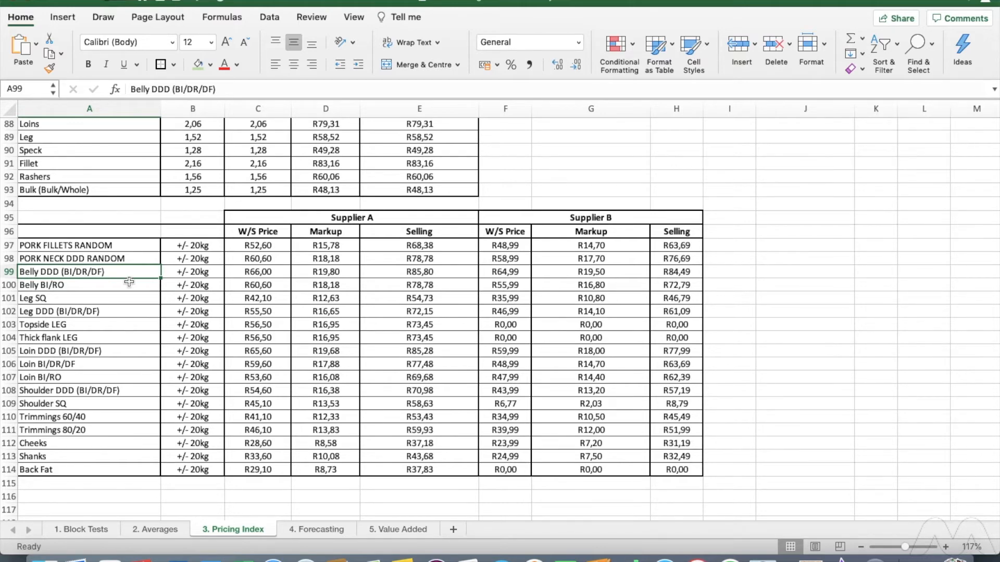
# Return to the Beef table of the Meat Pricing Index and examine its original and modified indexes with the A Grade and C Grade prices.
pyautogui.scroll(15, 129, 282)
pyautogui.scroll(4, 129, 282)
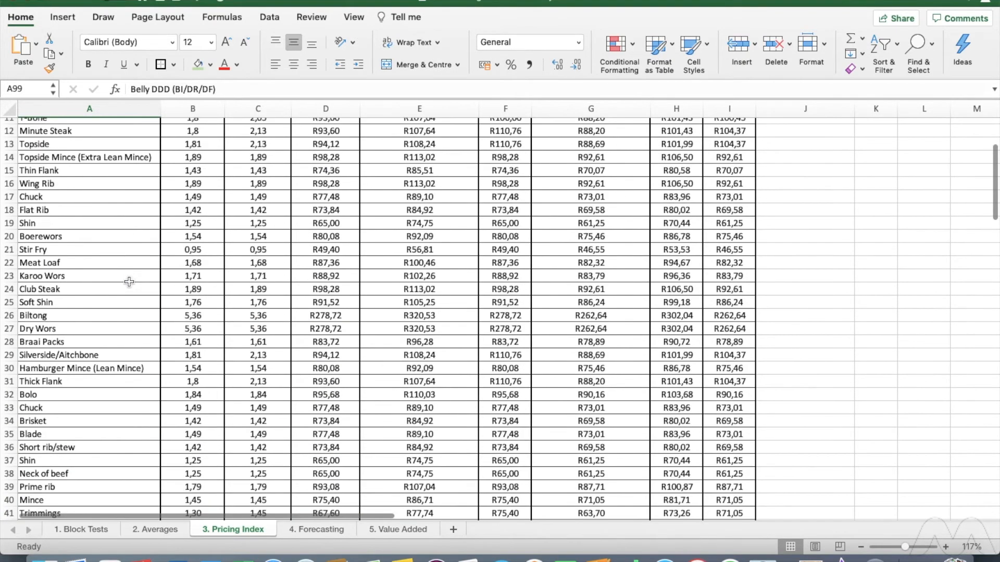
pyautogui.scroll(3, 129, 282)
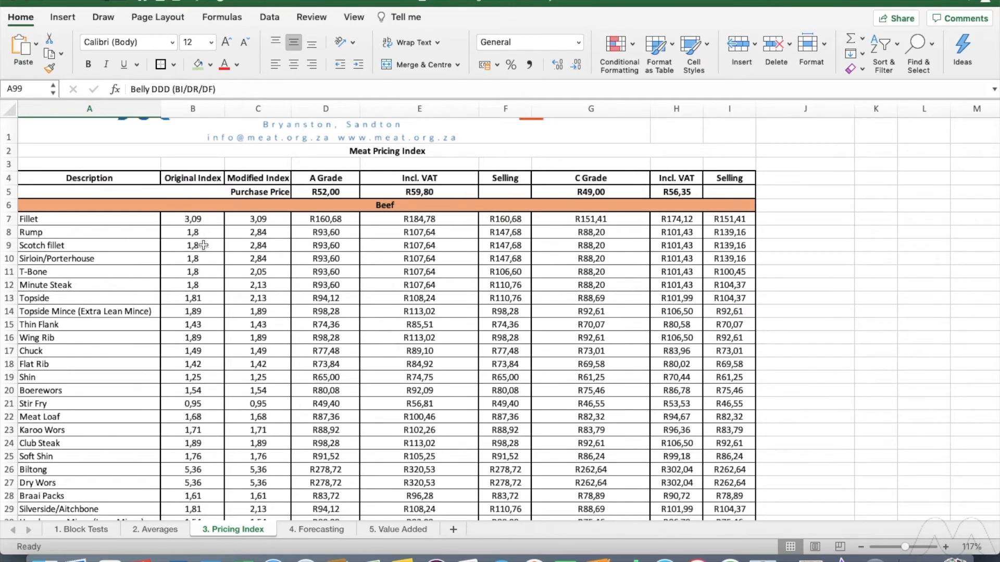
pyautogui.scroll(-2, 209, 397)
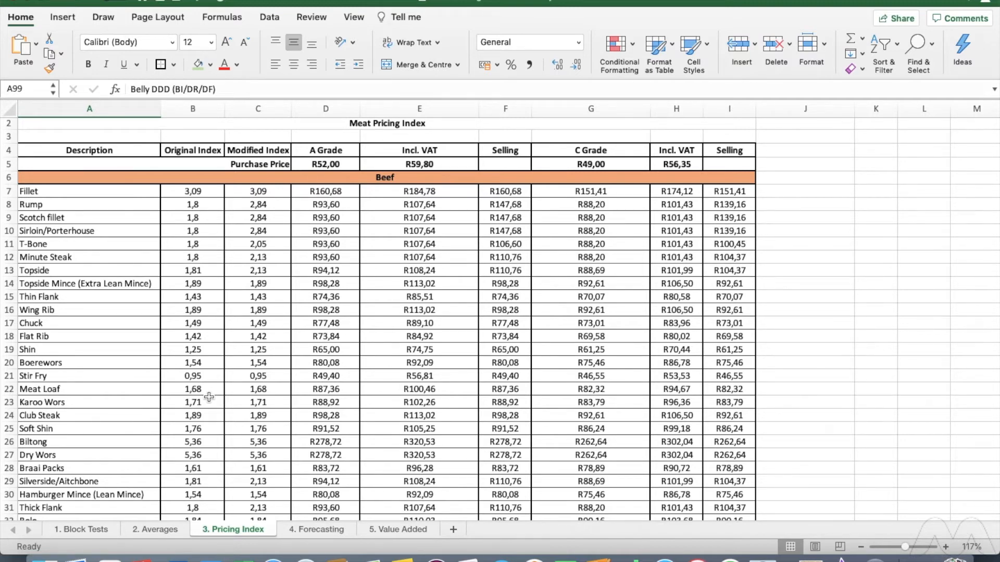
pyautogui.scroll(-3, 298, 381)
pyautogui.scroll(2, 298, 382)
pyautogui.scroll(-3, 298, 381)
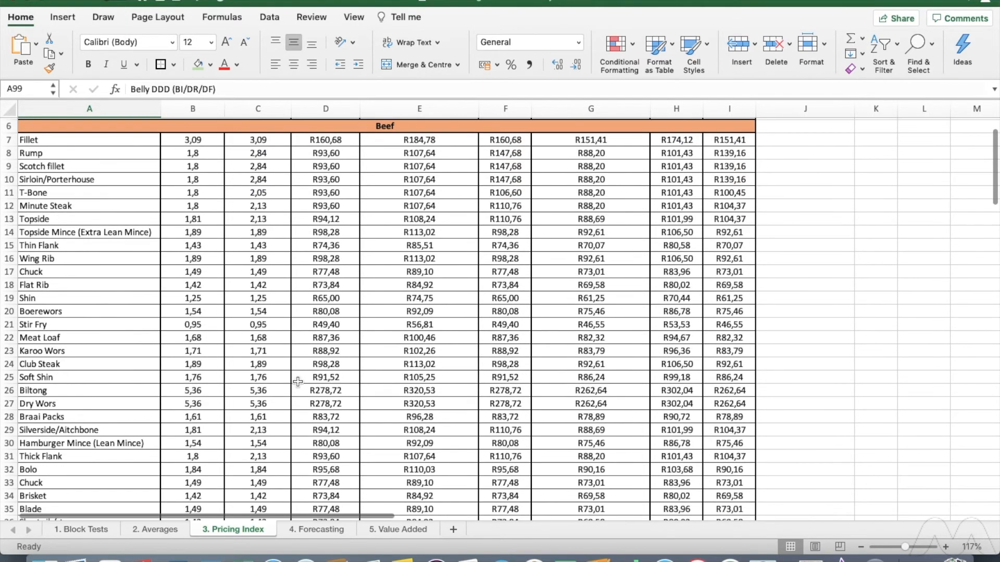
# Look over the last beef cuts, the Chicken purchase price and markup table, and the Lamb index table.
pyautogui.scroll(-10, 298, 381)
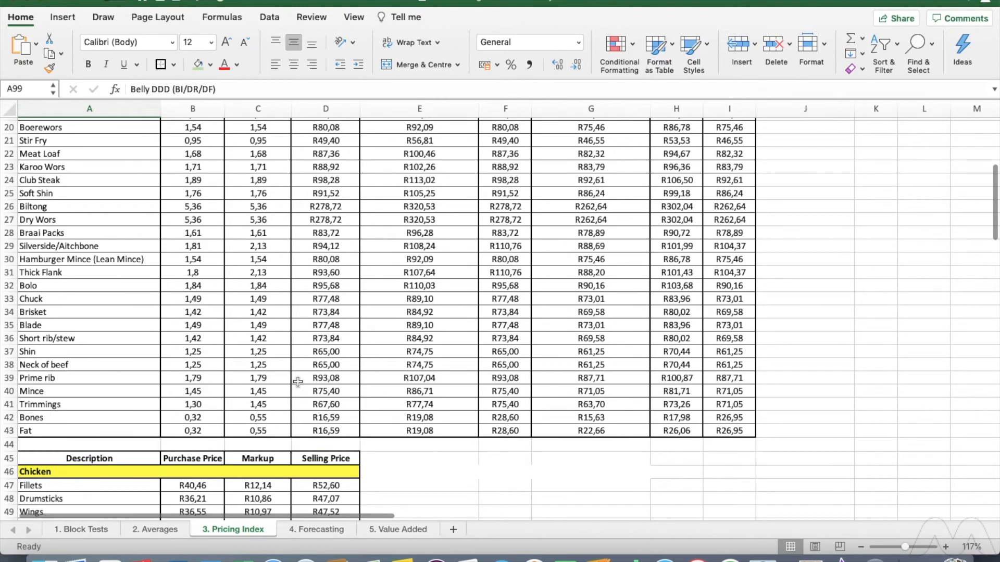
pyautogui.scroll(-6, 298, 382)
pyautogui.scroll(-7, 298, 382)
pyautogui.scroll(-2, 297, 381)
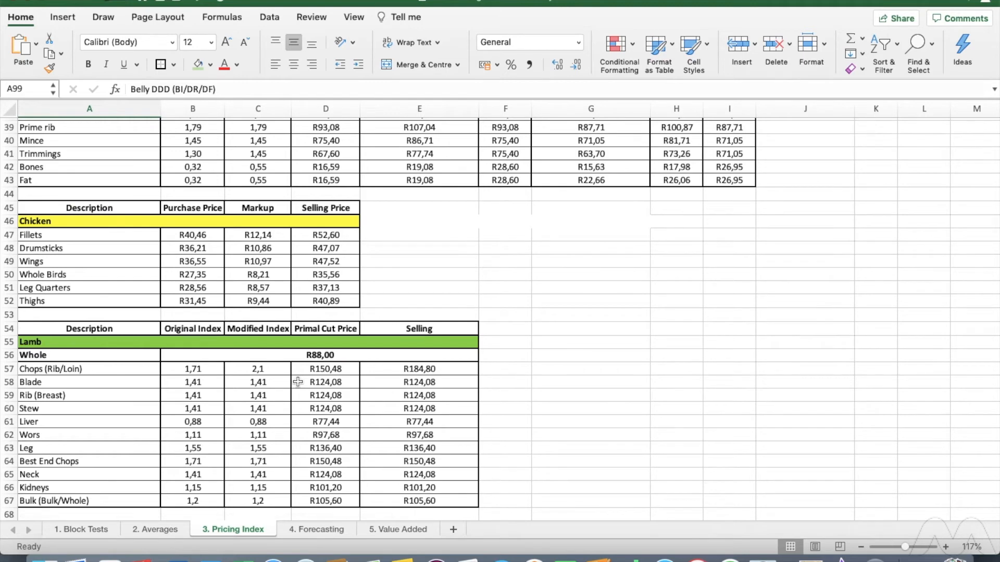
pyautogui.scroll(4, 297, 381)
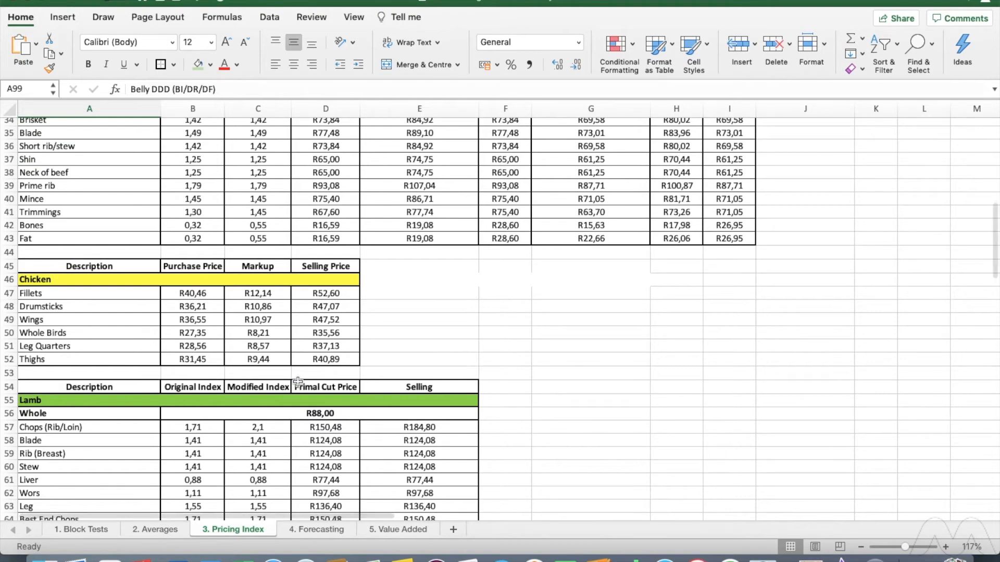
pyautogui.scroll(-2, 288, 370)
pyautogui.scroll(-2, 288, 370)
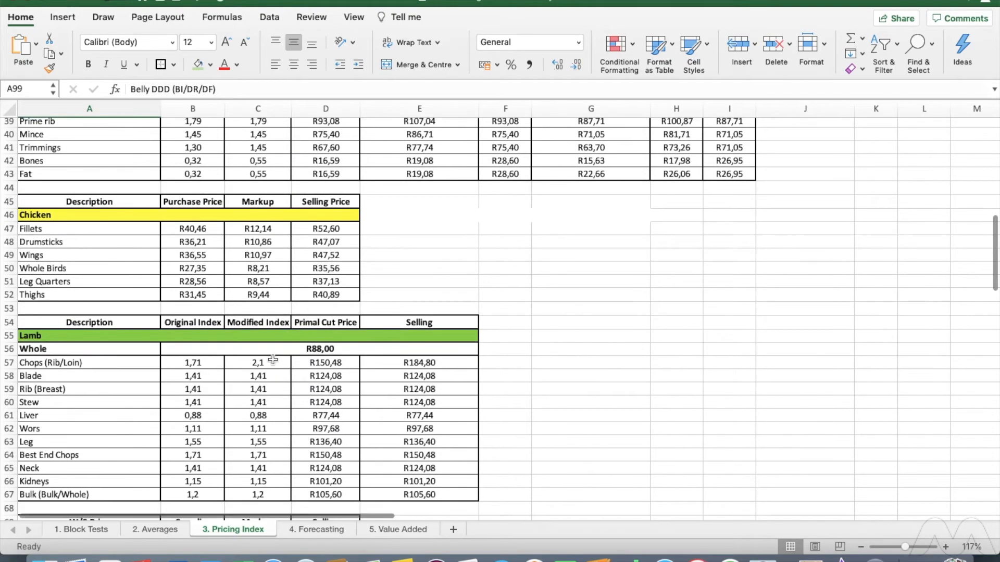
# Go through the Lamb table's Modified Index values cut by cut, from Chops (Rib/Loin) to Bulk (Bulk/Whole).
pyautogui.click(273, 360)
pyautogui.press('Down')
pyautogui.press('Down')
pyautogui.press('Down')
pyautogui.press('Down')
pyautogui.press('Down')
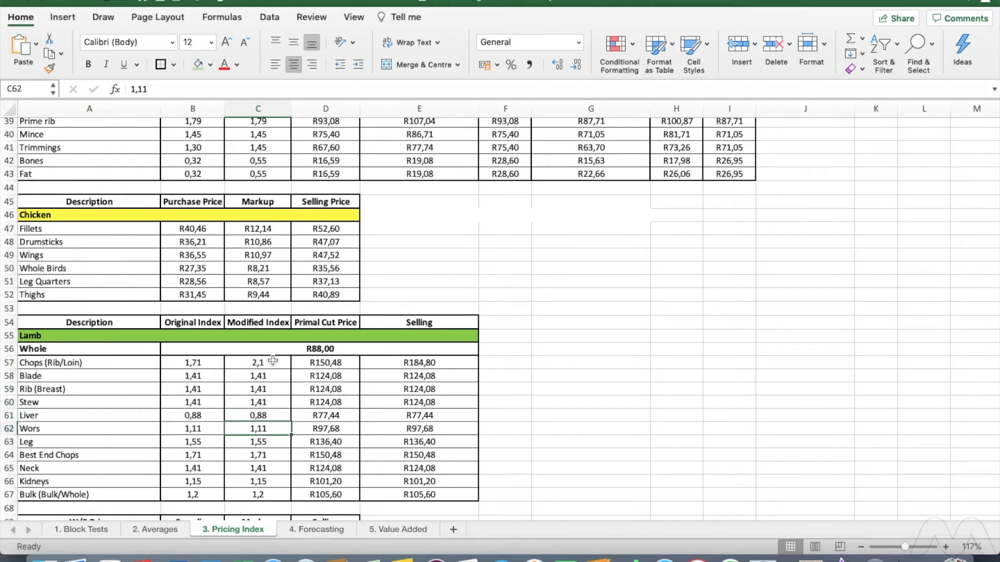
pyautogui.press('Down')
pyautogui.press('Down')
pyautogui.press('Down')
pyautogui.press('Down')
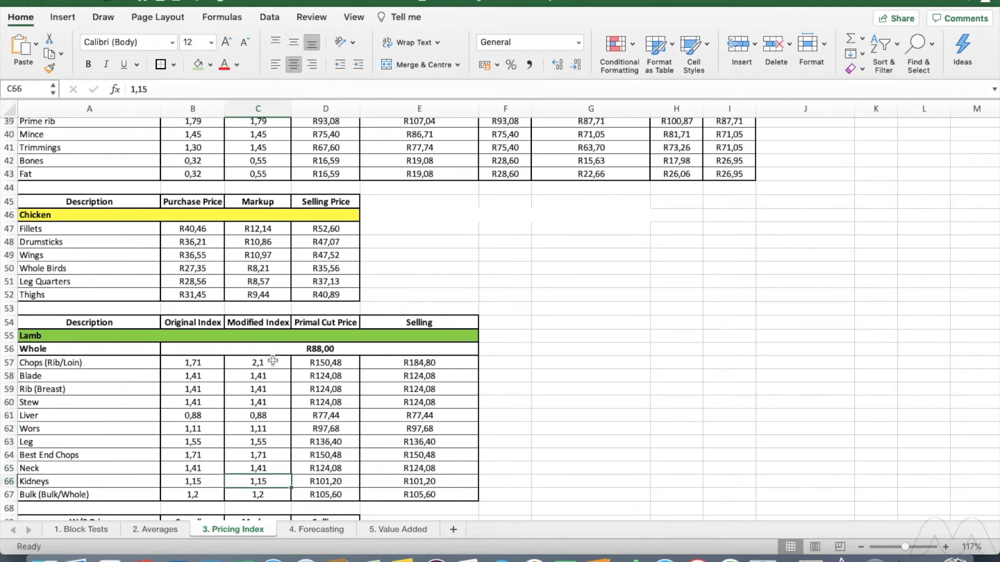
pyautogui.press('Down')
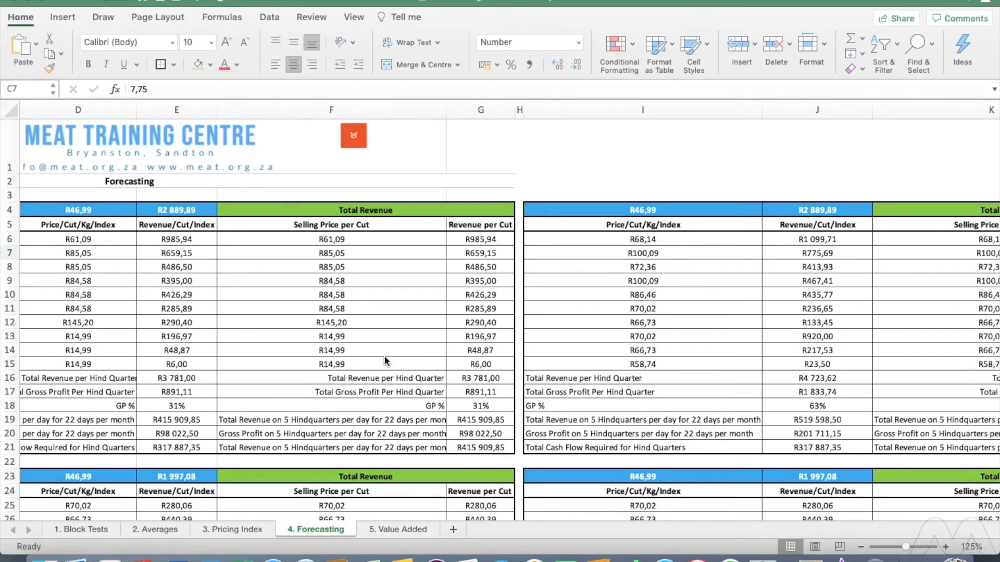
# On the Forecasting sheet, examine the A-grade retail hindquarter's cuts, carcass percentages with their total formula, and cut weights.
pyautogui.hscroll(-5, 385, 360)
pyautogui.hscroll(-3, 385, 357)
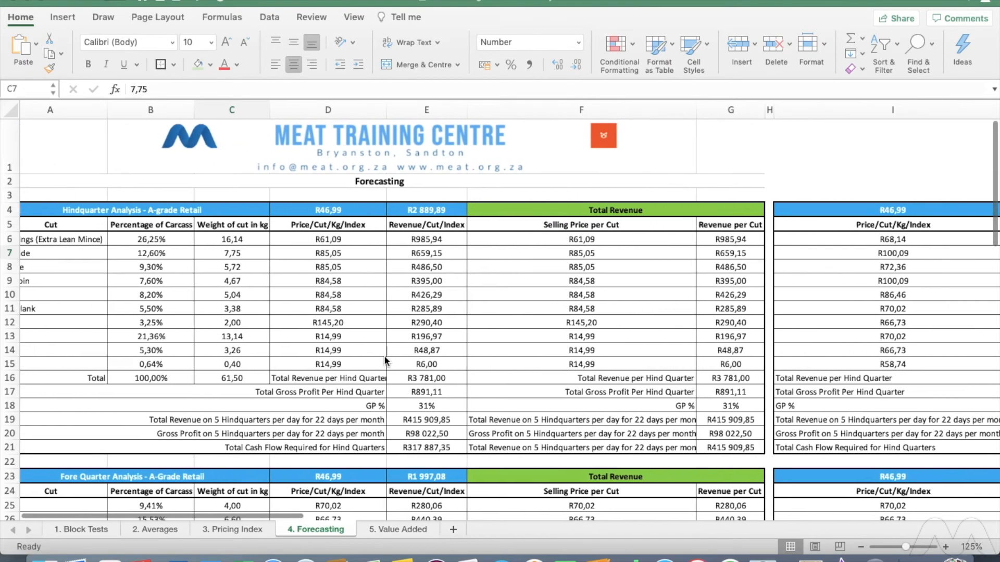
pyautogui.hscroll(-2, 384, 359)
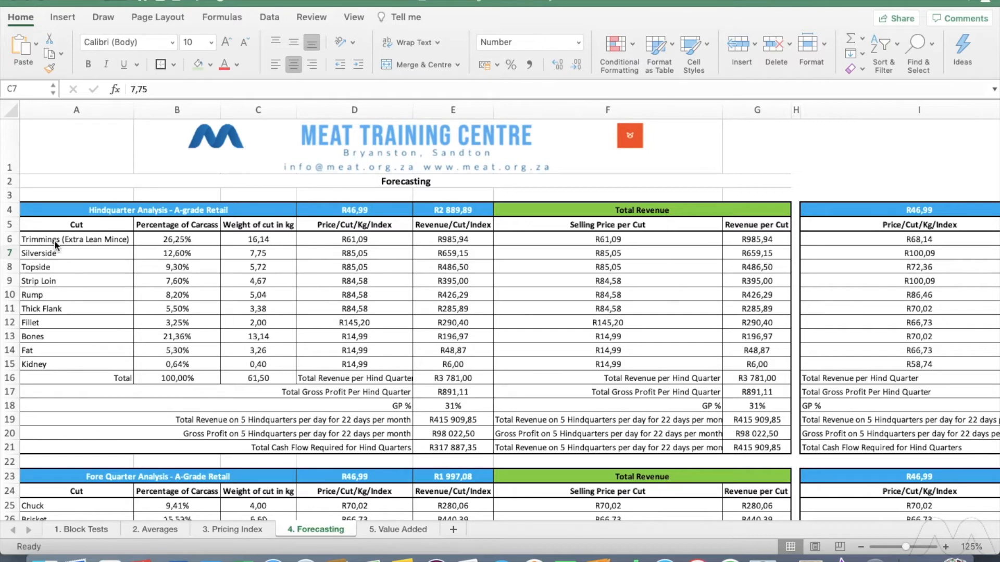
pyautogui.moveTo(186, 242); pyautogui.dragTo(187, 367)
pyautogui.click(187, 378)
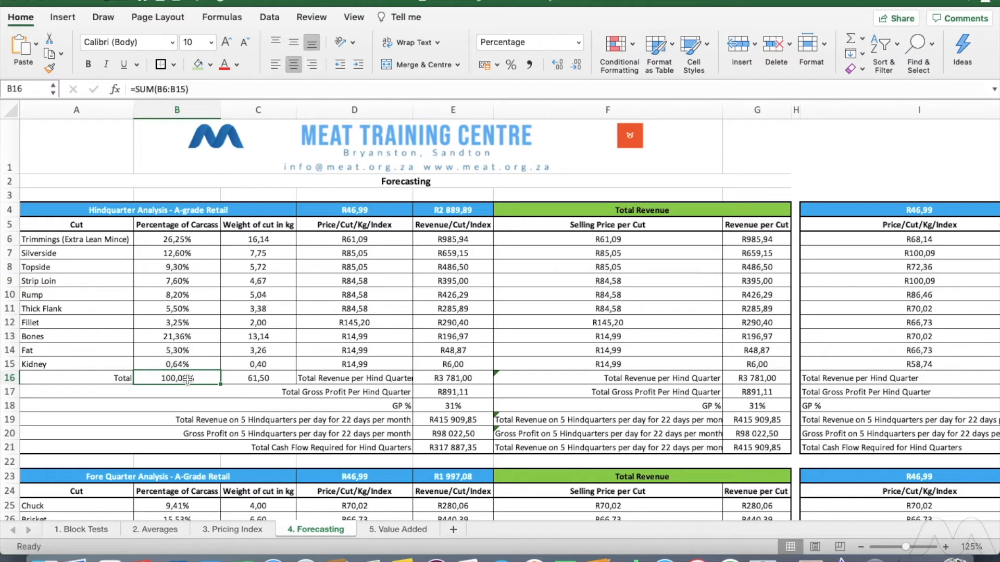
pyautogui.moveTo(55, 364); pyautogui.dragTo(70, 239)
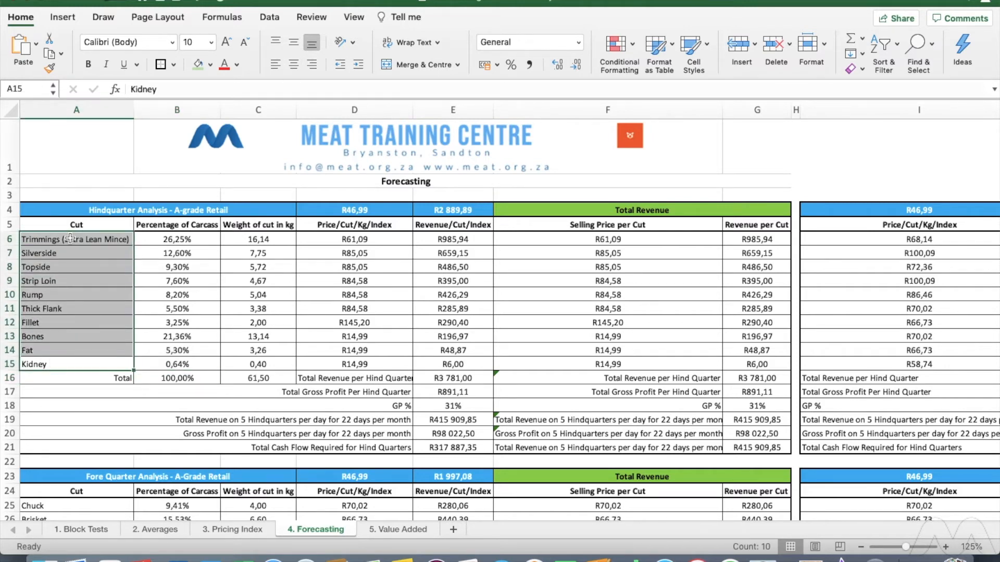
pyautogui.moveTo(259, 240); pyautogui.dragTo(271, 364)
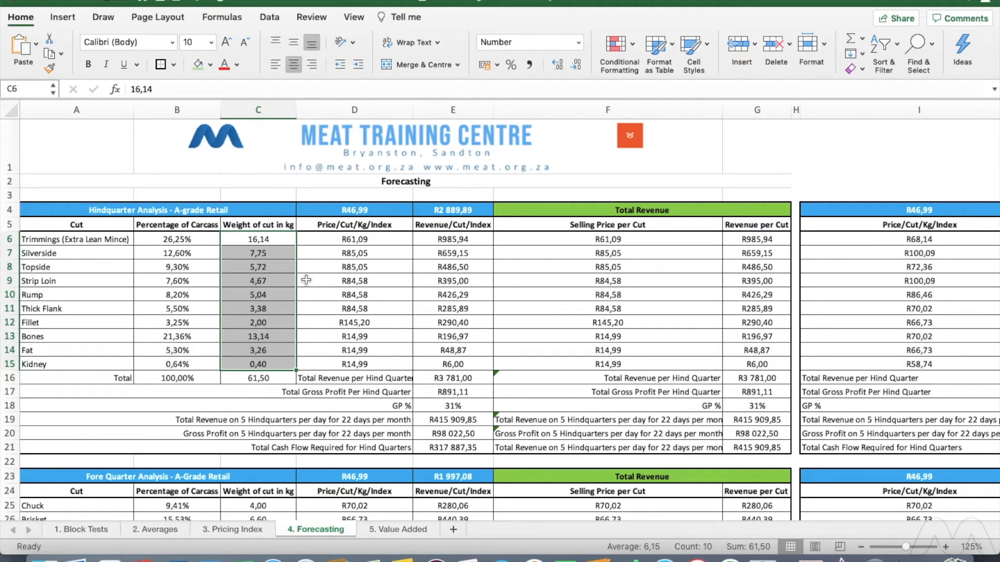
# Inspect the Price/Cut/Kg/Index formulas for Trimmings (Extra Lean Mince) and Silverside, showing the cells the Silverside formula references.
pyautogui.click(334, 240)
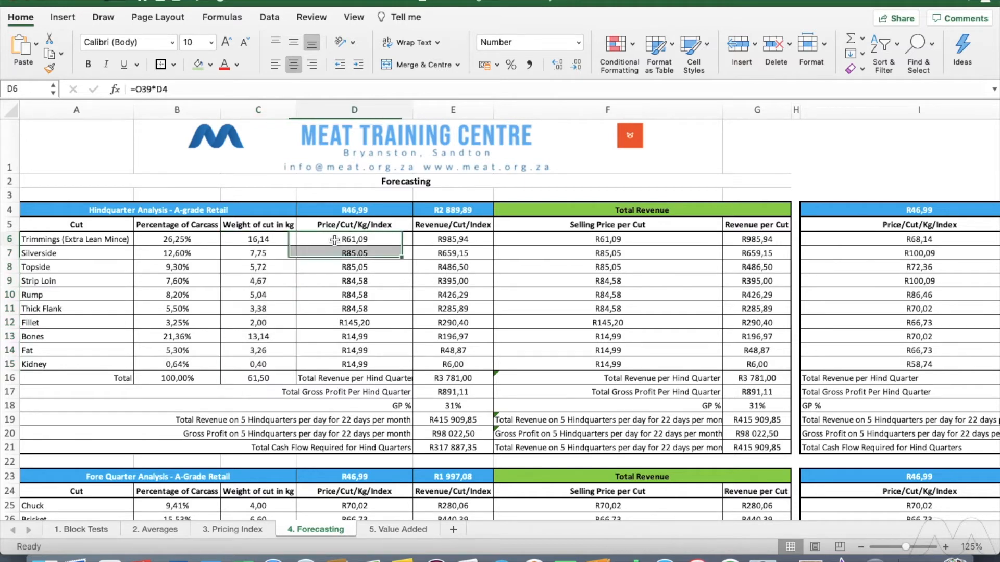
pyautogui.click(267, 239)
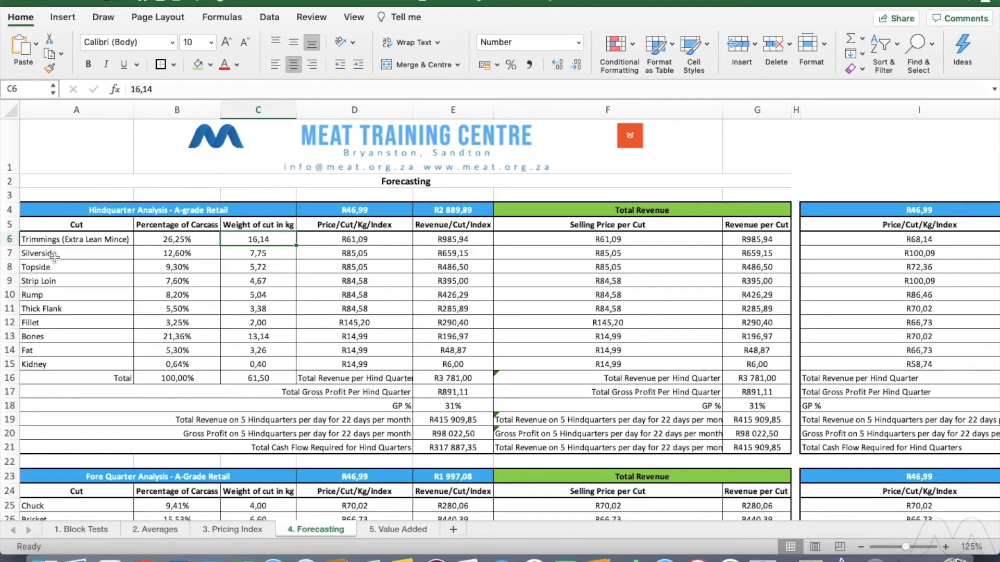
pyautogui.click(364, 253)
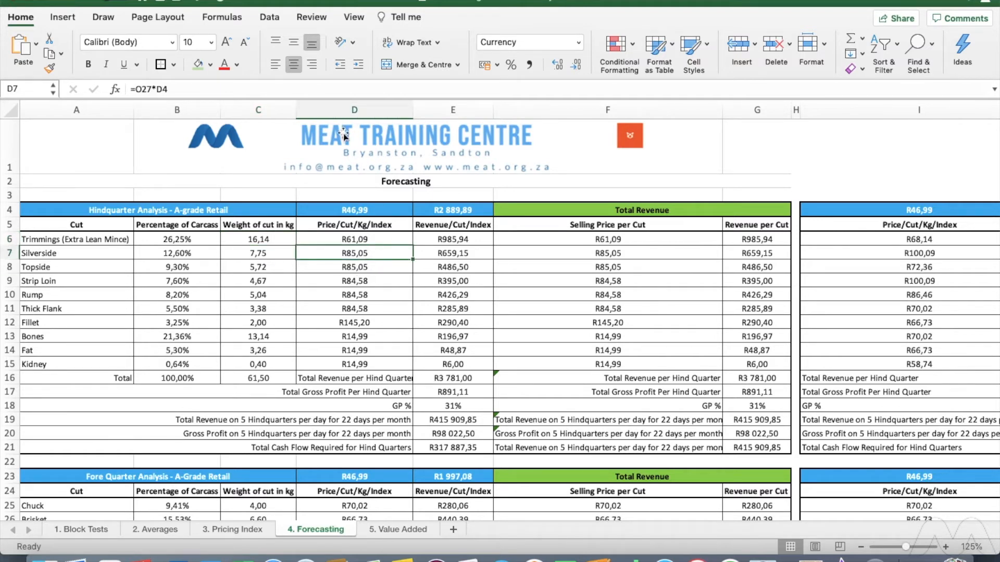
pyautogui.click(236, 90)
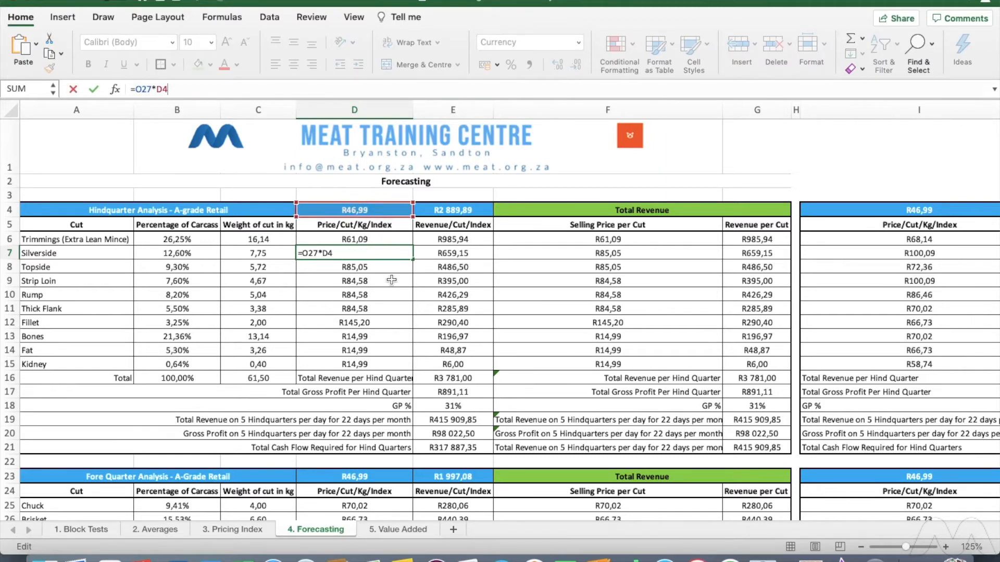
# Link the hindquarter price in D4 of the Forecasting sheet to the A-grade Sides price in F7 of 2. Averages.
pyautogui.press('Escape')
pyautogui.click(350, 211)
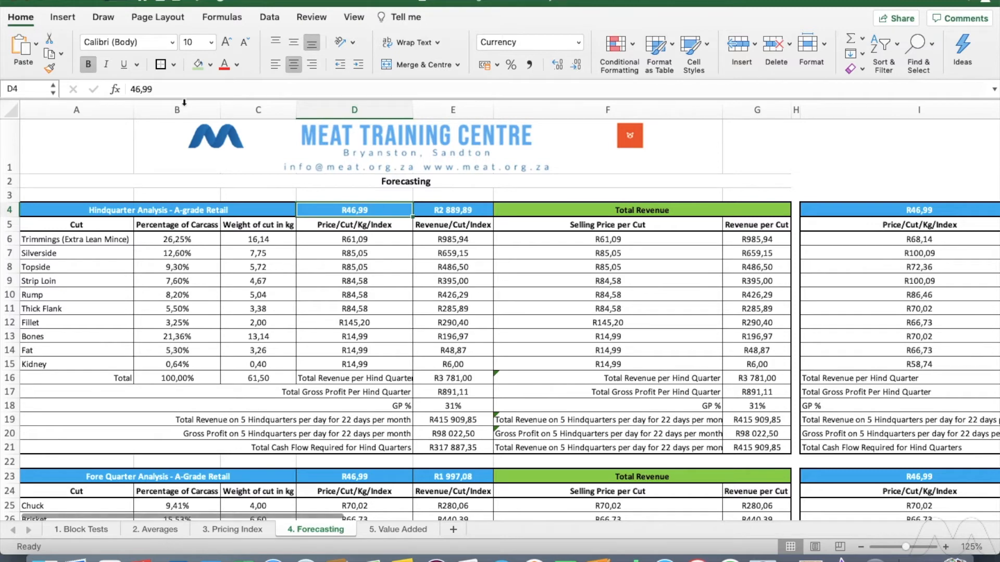
pyautogui.write('=')
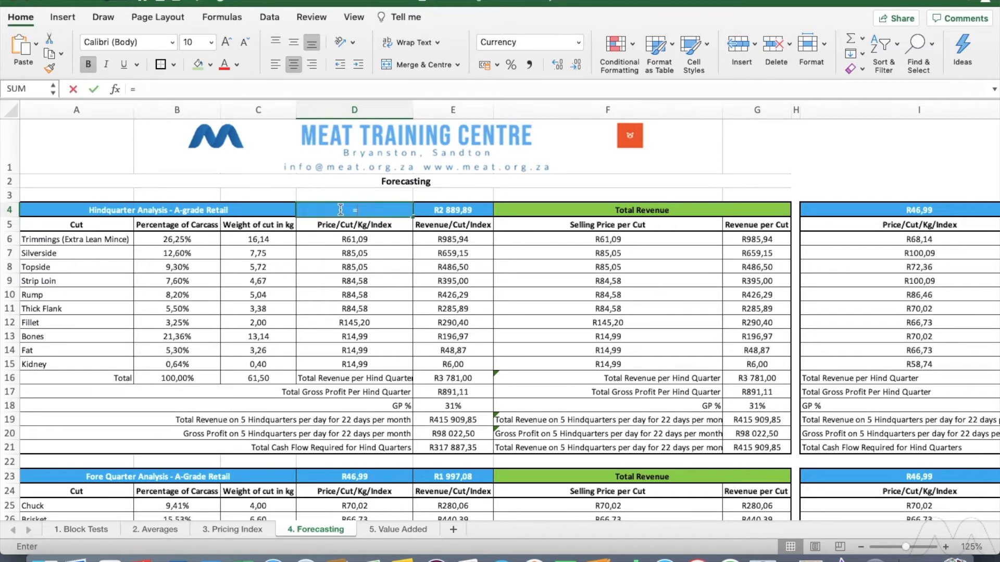
pyautogui.click(160, 530)
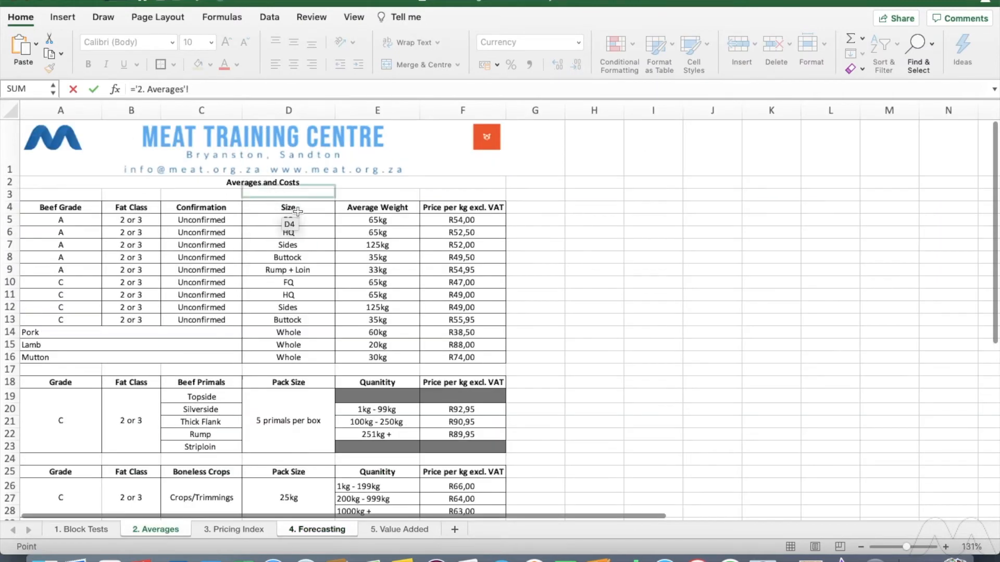
pyautogui.click(480, 245)
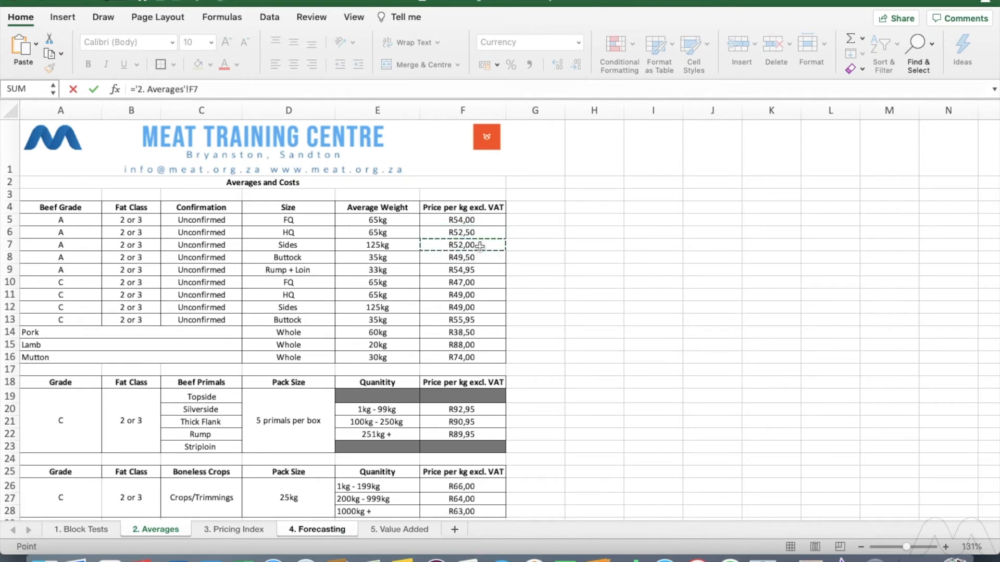
pyautogui.press('Return')
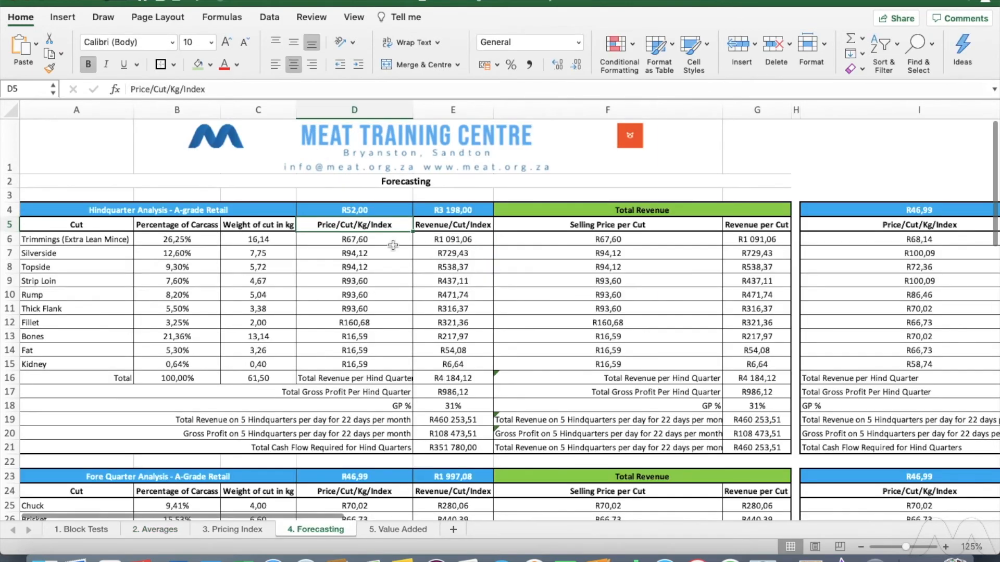
# Examine the Price/Cut/Kg/Index formulas for Trimmings and Silverside, and trace the Silverside reference into the Original Index column.
pyautogui.click(374, 241)
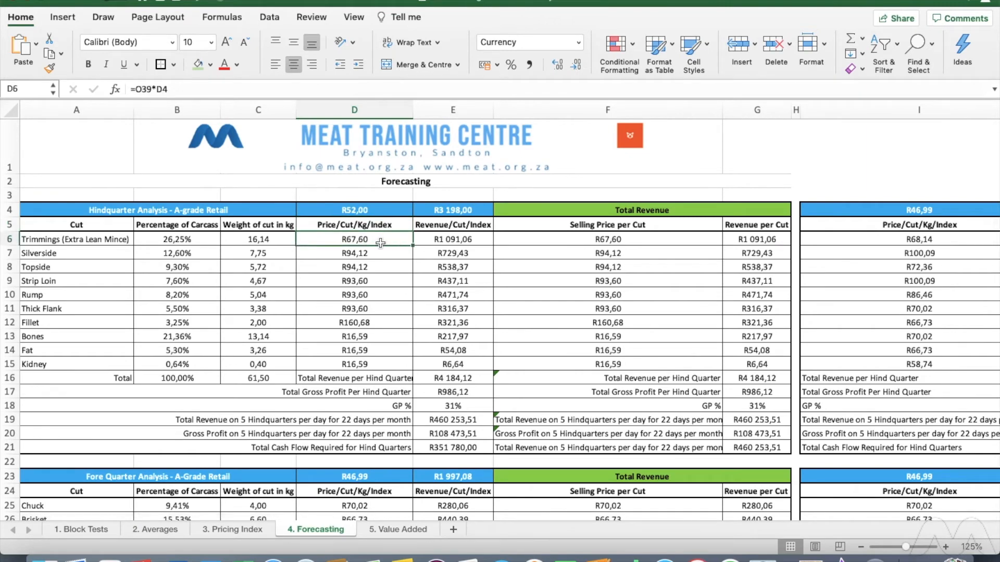
pyautogui.click(369, 256)
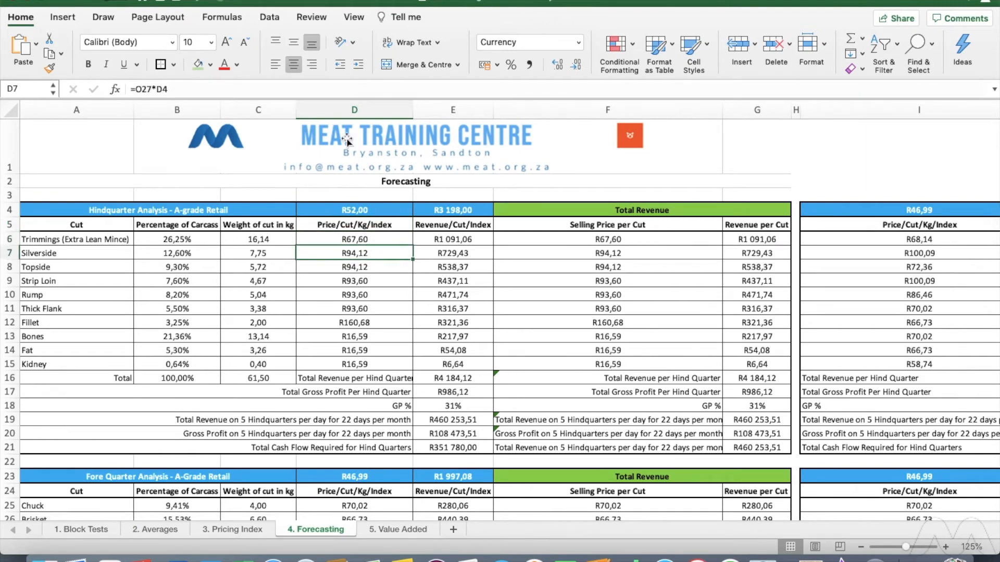
pyautogui.click(416, 89)
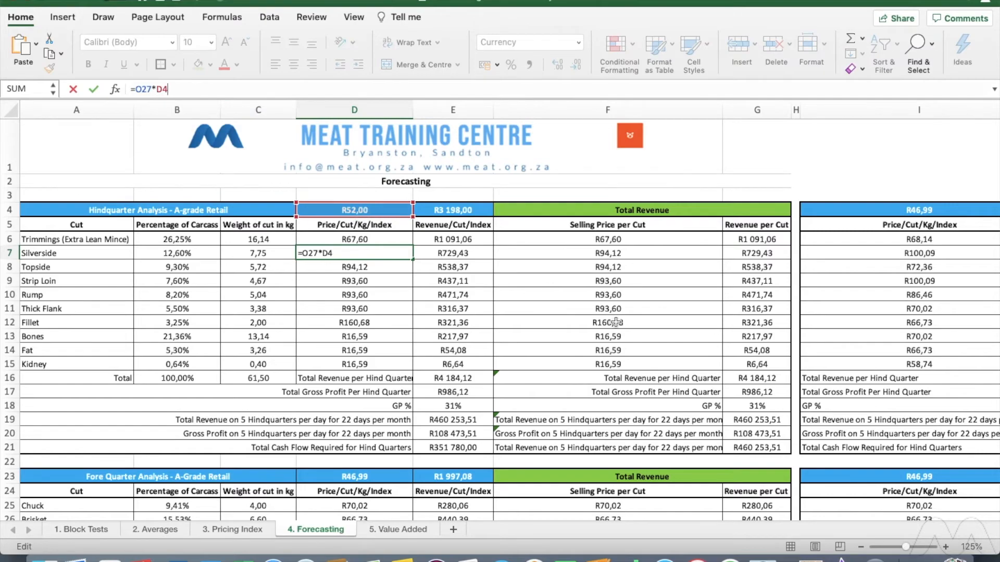
pyautogui.hscroll(10, 616, 322)
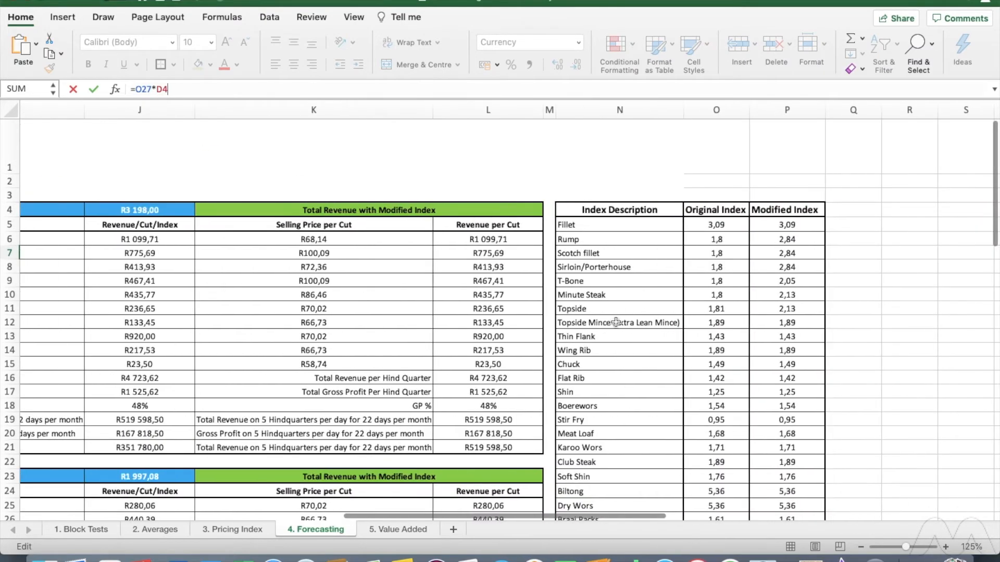
pyautogui.hscroll(-10, 616, 322)
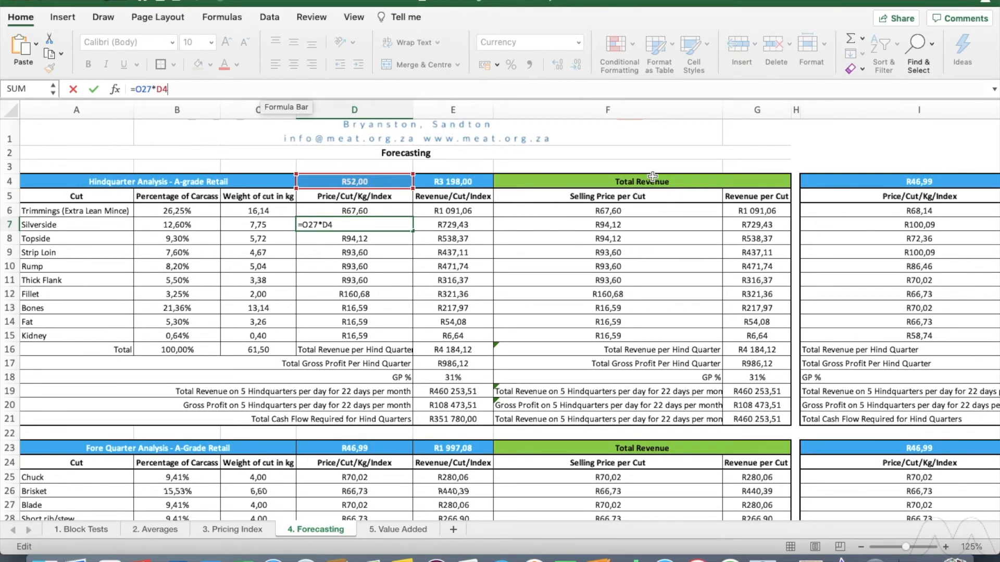
pyautogui.hscroll(10, 653, 176)
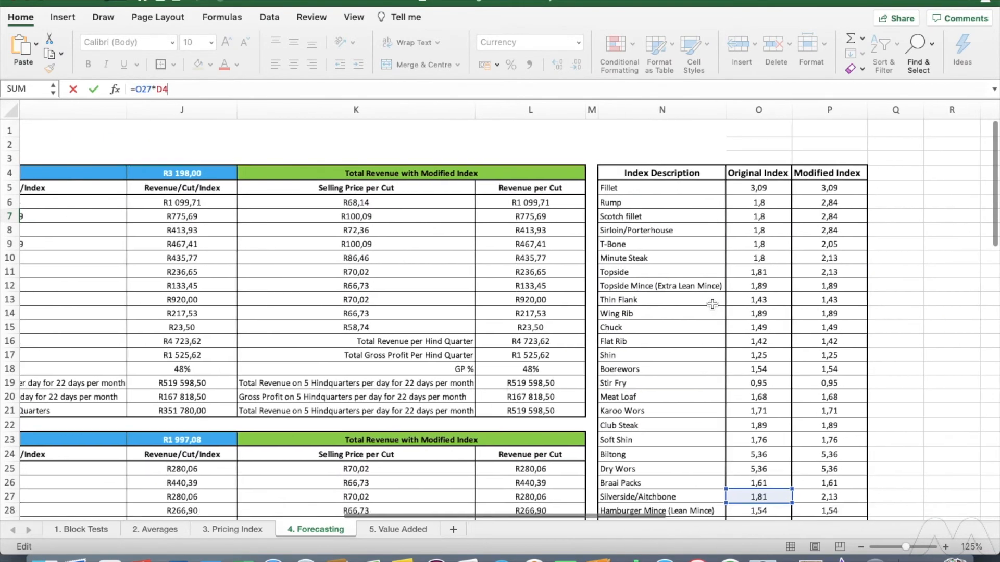
pyautogui.scroll(-8, 713, 304)
pyautogui.scroll(2, 711, 304)
pyautogui.scroll(6, 761, 263)
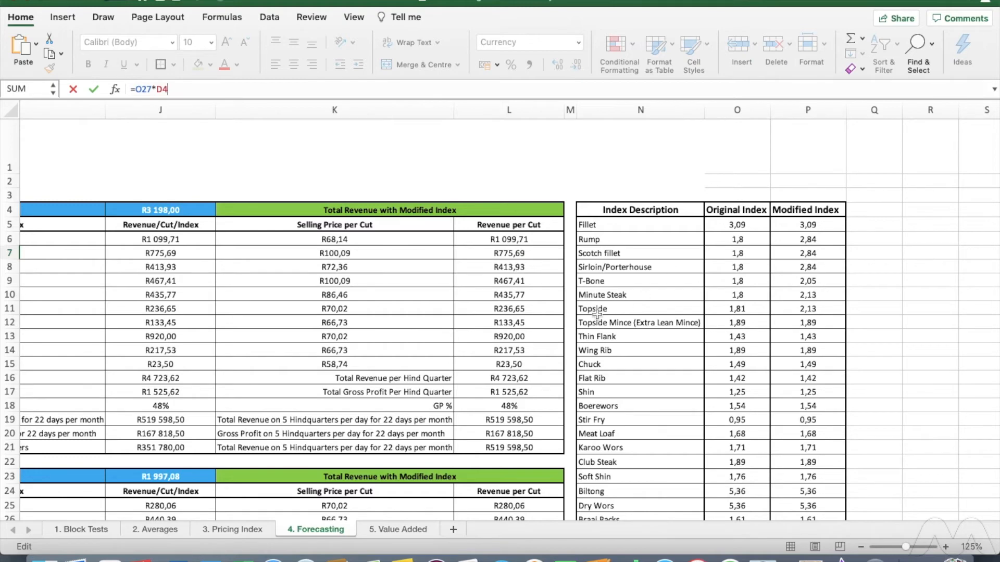
# Review the original and modified beef indexes on the 3. Pricing Index sheet and compare them with the Forecasting index table.
pyautogui.click(247, 529)
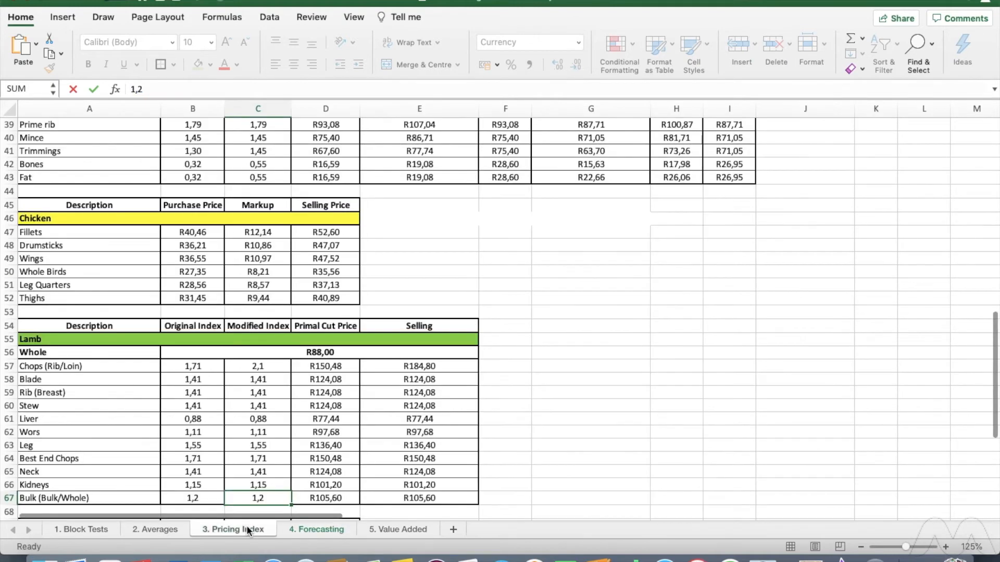
pyautogui.scroll(13, 162, 191)
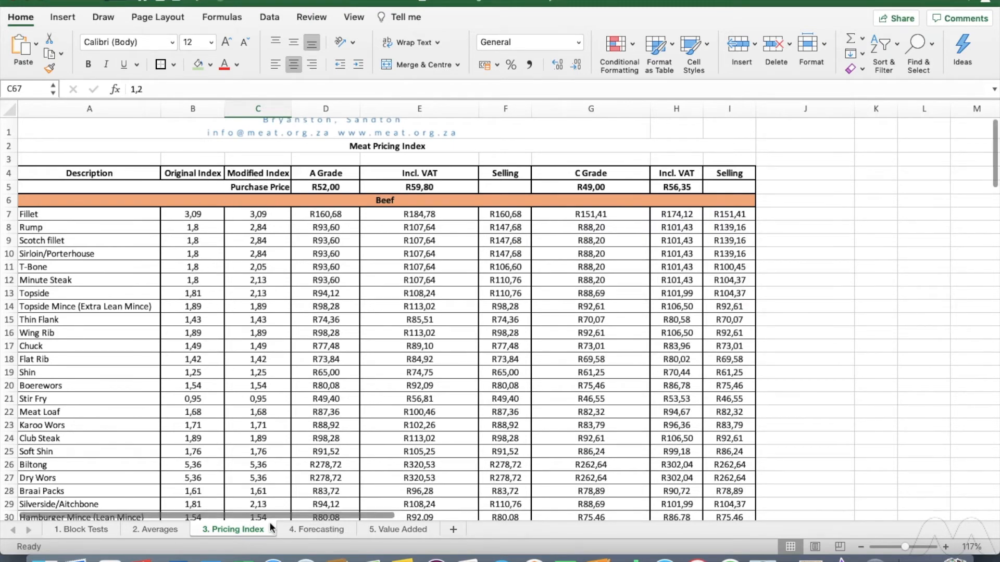
pyautogui.click(312, 530)
pyautogui.hscroll(3, 664, 357)
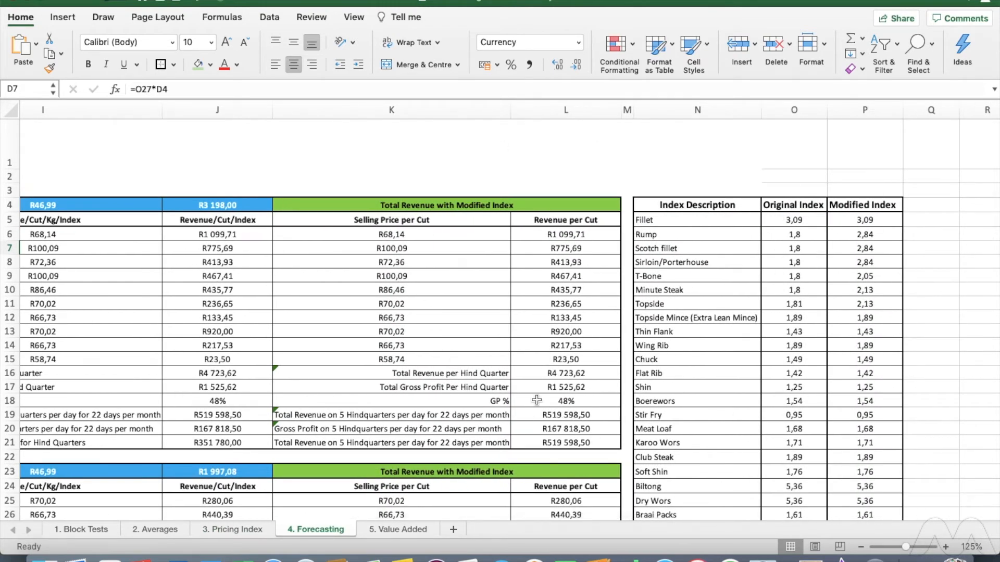
pyautogui.hscroll(-10, 541, 398)
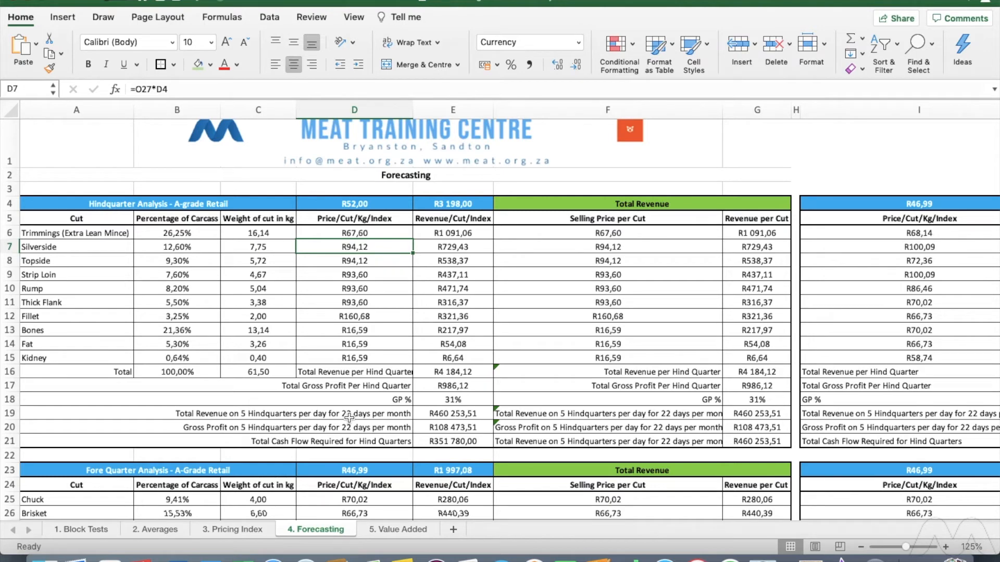
# Check the Silverside price formula in D7 and trace the cells its Revenue/Cut/Index formula in E7 multiplies.
pyautogui.click(369, 265)
pyautogui.click(368, 246)
pyautogui.hscroll(3, 384, 247)
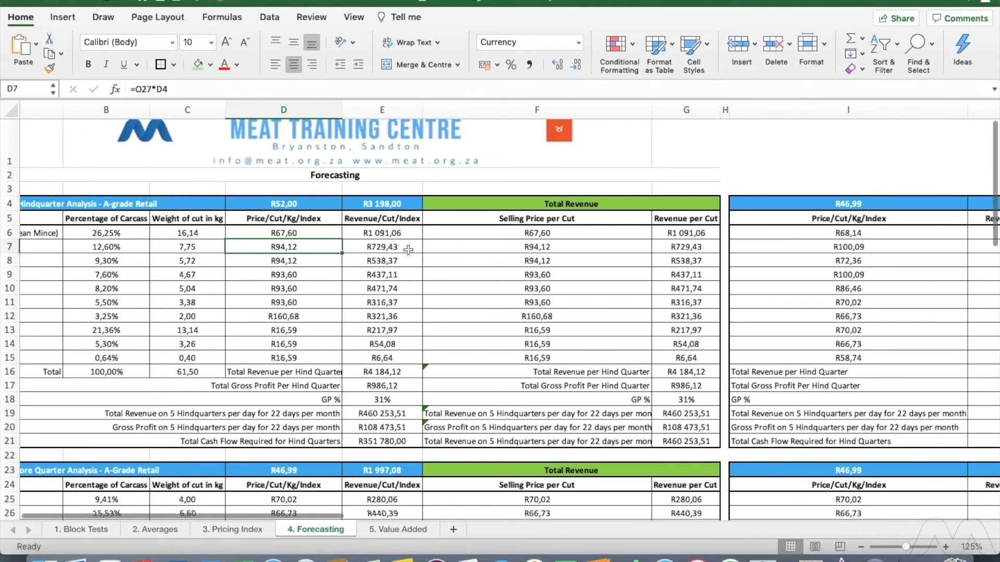
pyautogui.click(396, 248)
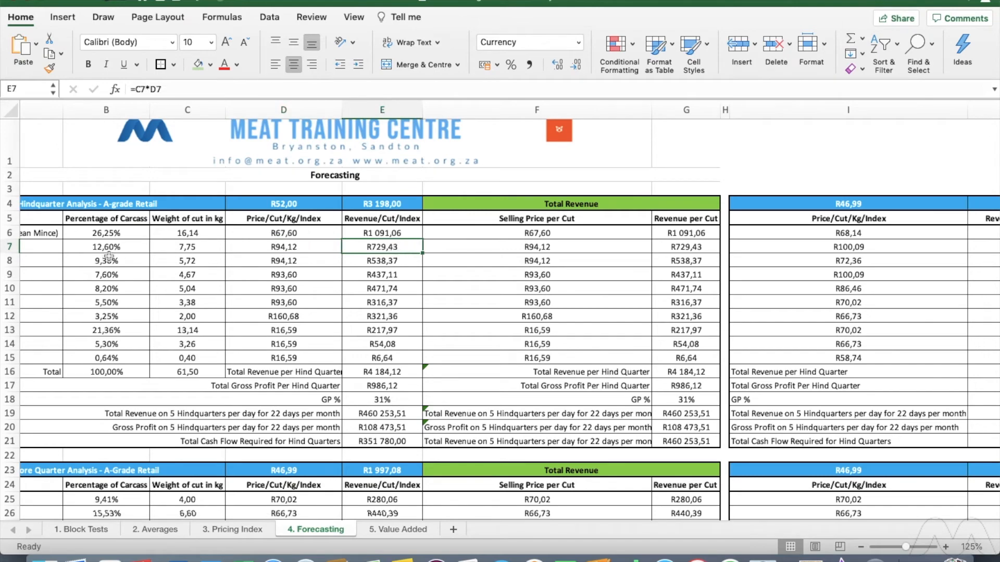
pyautogui.click(264, 87)
pyautogui.hscroll(-2, 339, 218)
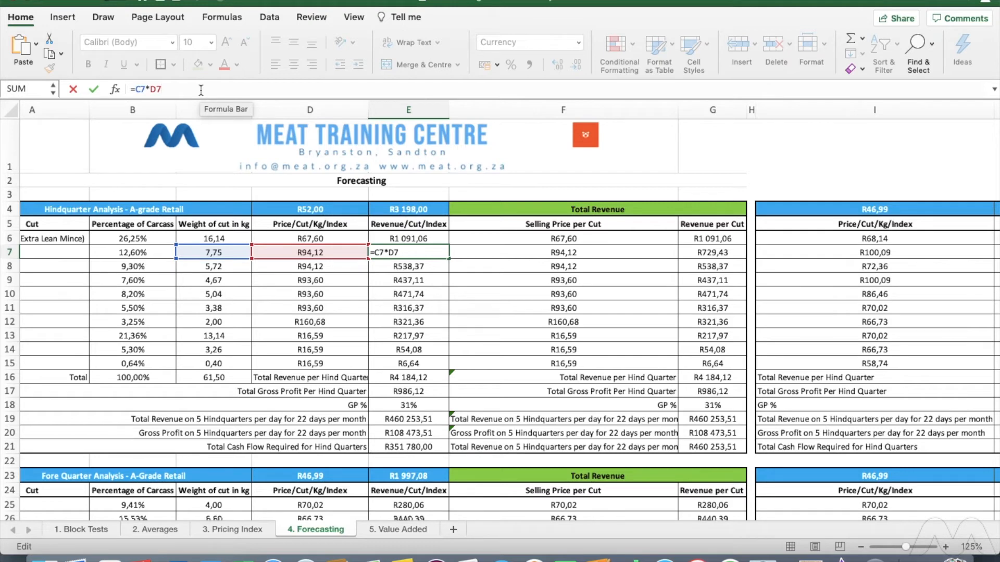
pyautogui.press('Return')
pyautogui.press('Up')
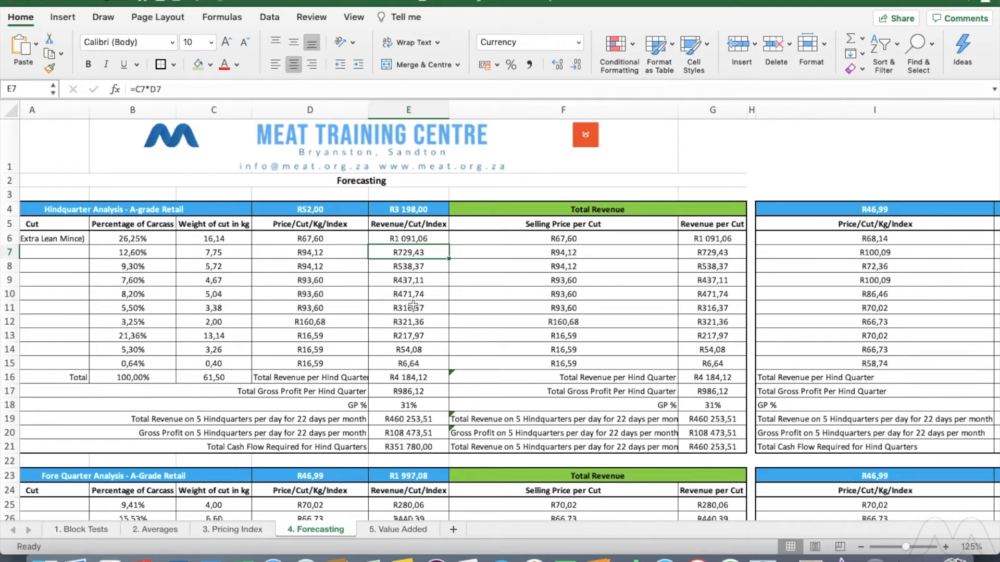
# Widen columns D and F of the Forecasting sheet so their total row labels fit.
pyautogui.moveTo(364, 111); pyautogui.dragTo(380, 115)
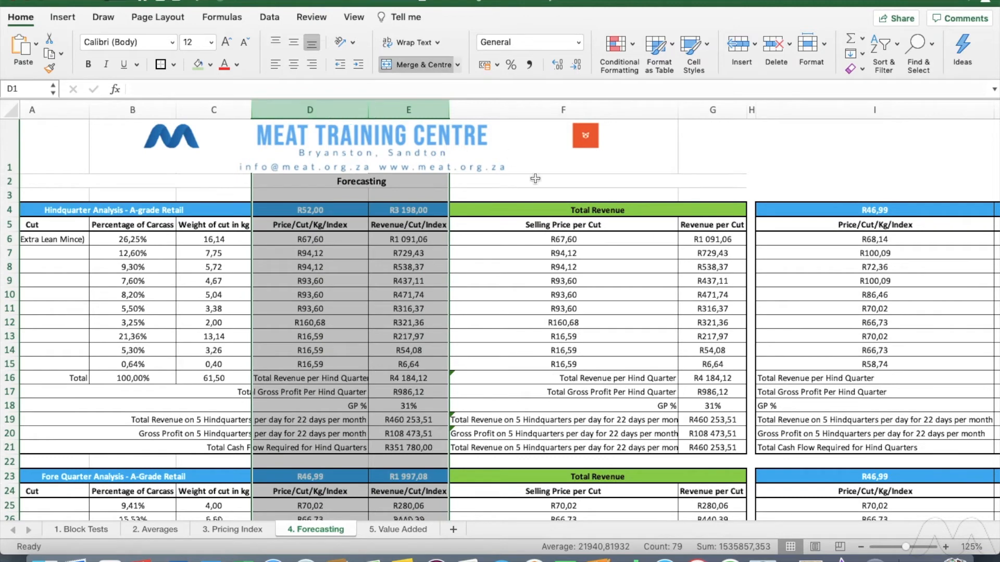
pyautogui.click(536, 325)
pyautogui.moveTo(371, 109)
pyautogui.mouseDown()
pyautogui.moveTo(384, 110)
pyautogui.moveTo(376, 109)
pyautogui.mouseUp()
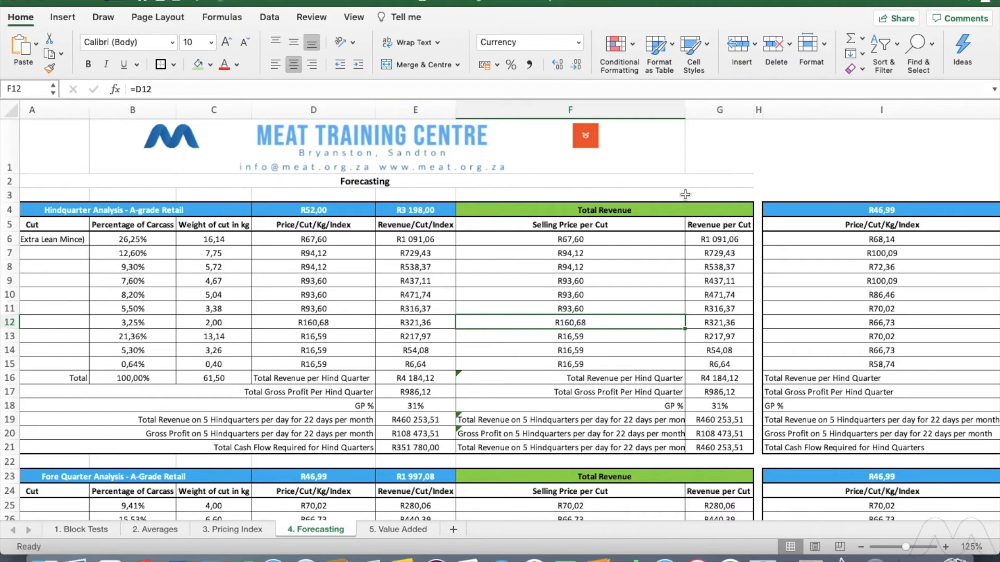
pyautogui.moveTo(685, 109); pyautogui.dragTo(701, 110)
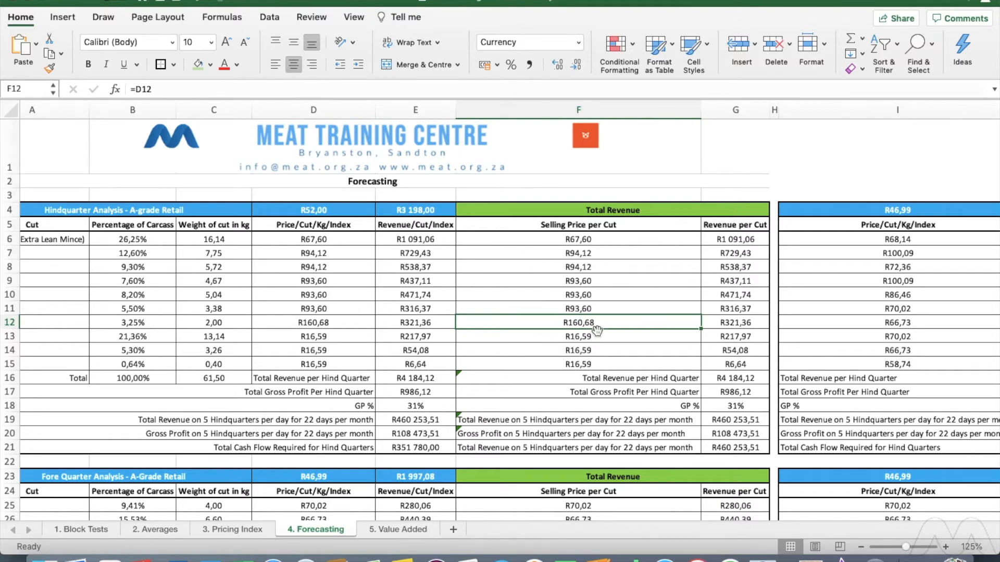
# Inspect the Silverside price formula in I7 of the modified-index block and look over the index table it draws on.
pyautogui.hscroll(10, 597, 330)
pyautogui.hscroll(1, 597, 330)
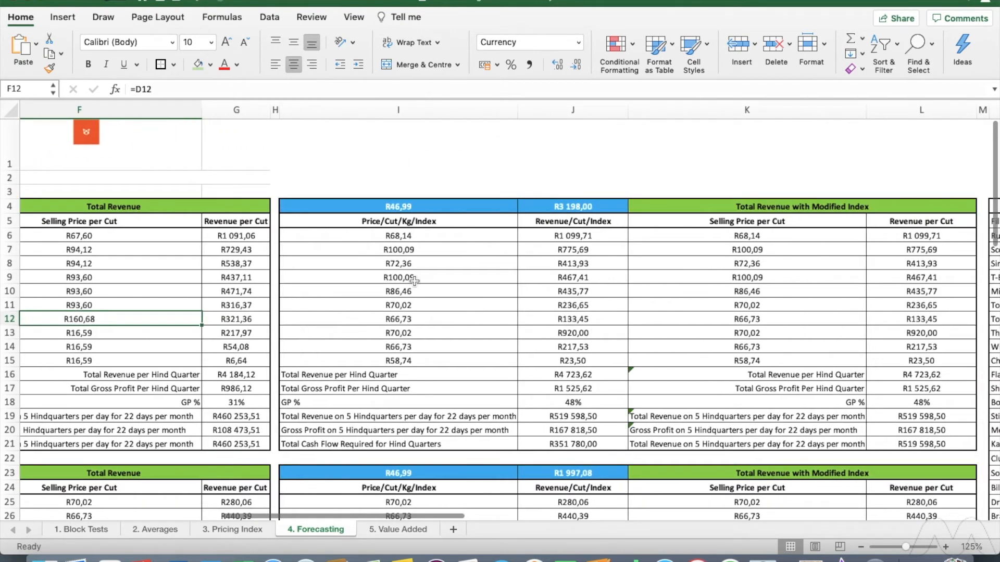
pyautogui.click(436, 250)
pyautogui.hscroll(-6, 437, 251)
pyautogui.hscroll(4, 545, 249)
pyautogui.hscroll(8, 545, 248)
pyautogui.scroll(-4, 545, 249)
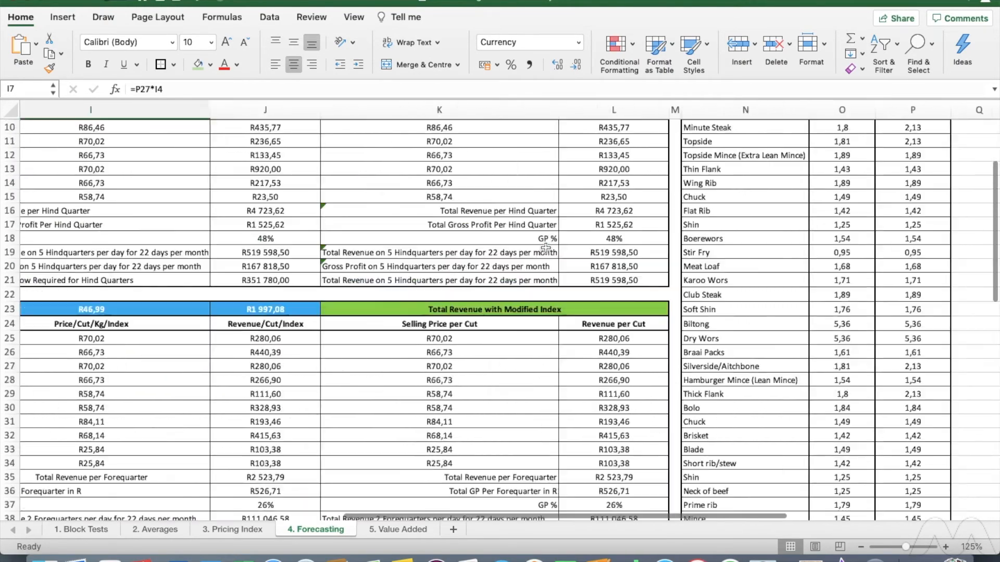
pyautogui.scroll(4, 545, 249)
pyautogui.hscroll(-12, 545, 249)
# Trace the I7 formula's references to the Silverside/Aitchbone modified index and the carcass price in I4.
pyautogui.click(294, 86)
pyautogui.hscroll(4, 638, 304)
pyautogui.scroll(-2, 638, 303)
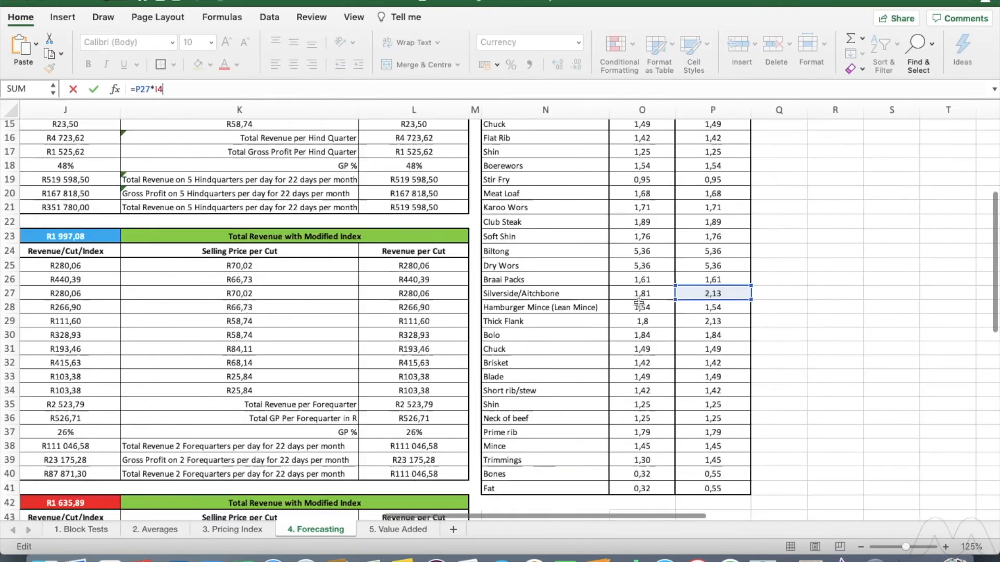
pyautogui.scroll(-3, 638, 303)
pyautogui.hscroll(2, 638, 303)
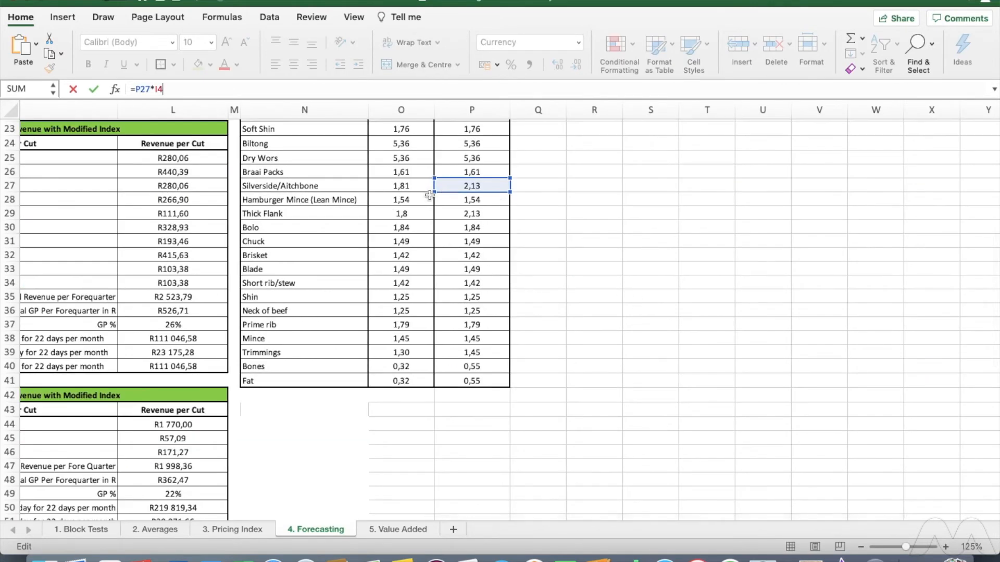
pyautogui.scroll(7, 430, 194)
pyautogui.hscroll(-10, 429, 194)
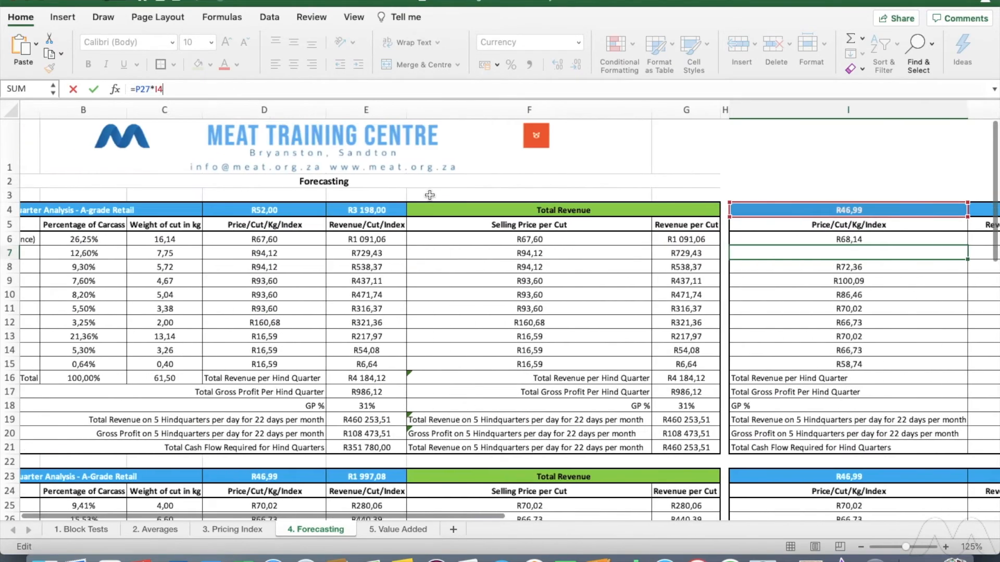
pyautogui.hscroll(4, 574, 255)
pyautogui.hscroll(2, 574, 263)
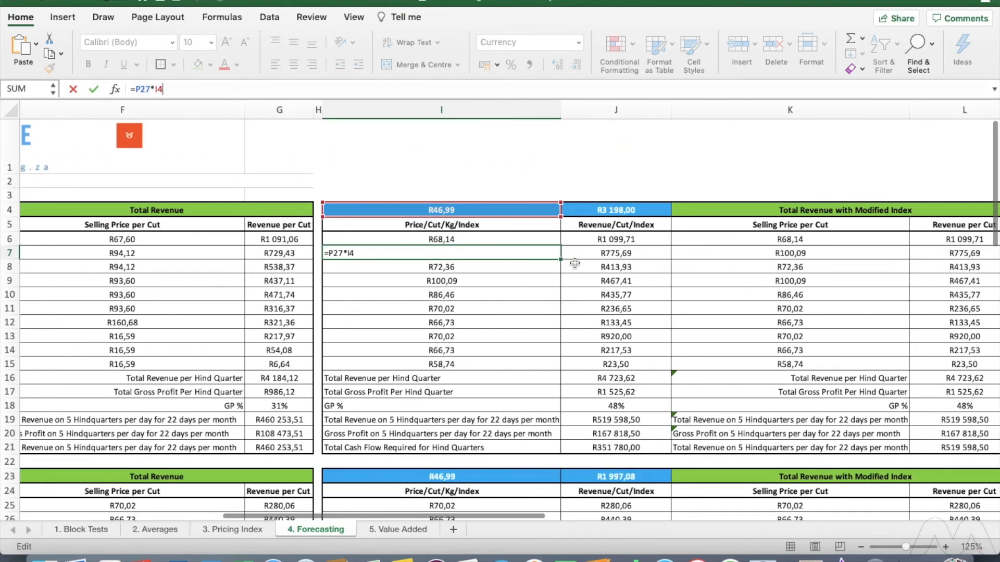
pyautogui.press('Return')
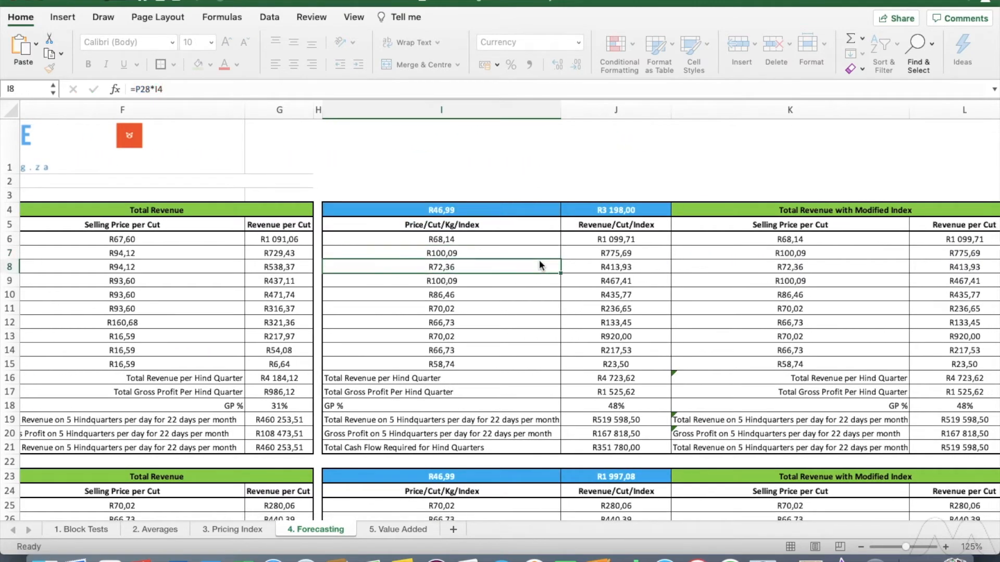
# Compare the Silverside revenue formulas in J7 and G7 across the modified-index and original-index blocks.
pyautogui.hscroll(-1, 539, 261)
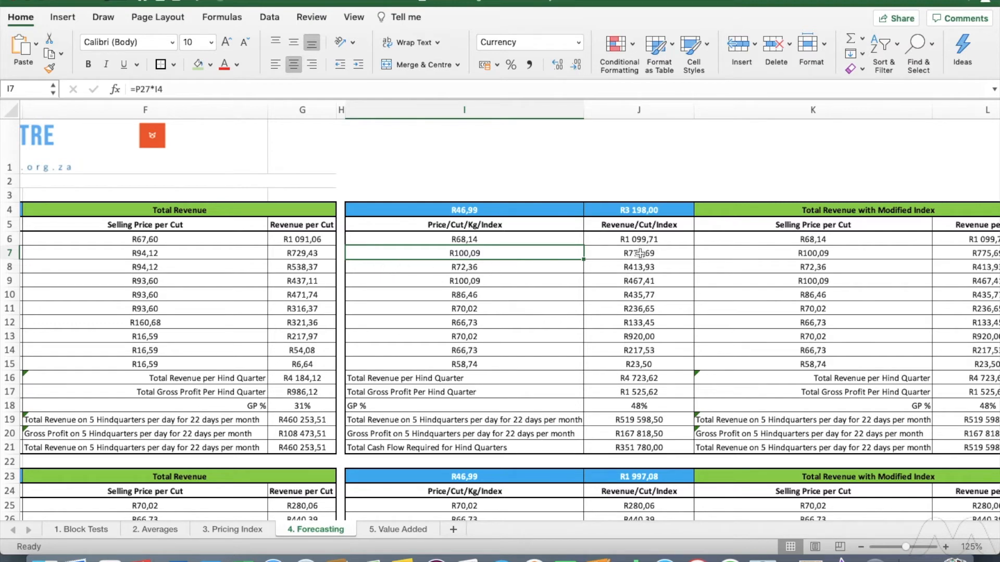
pyautogui.click(672, 253)
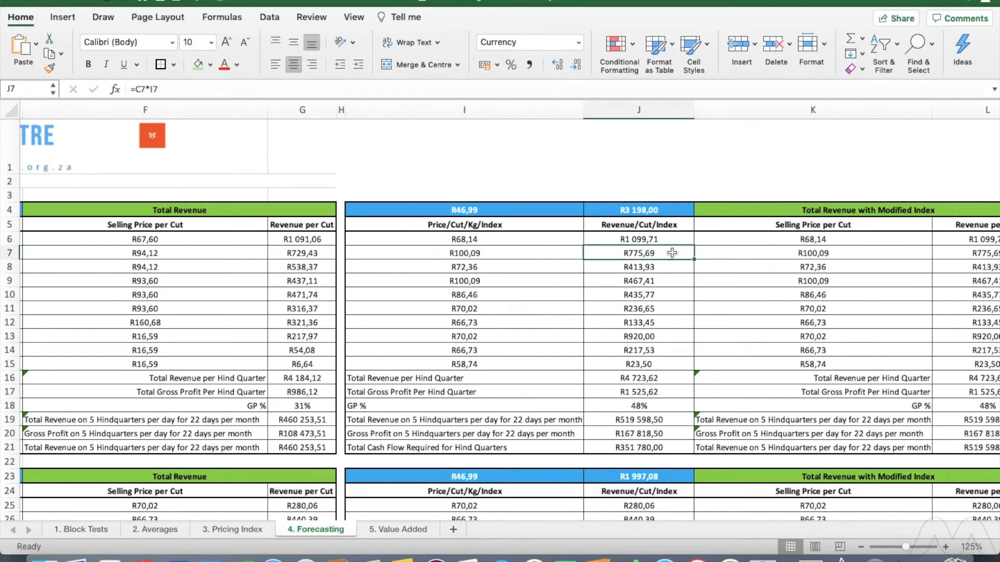
pyautogui.click(318, 253)
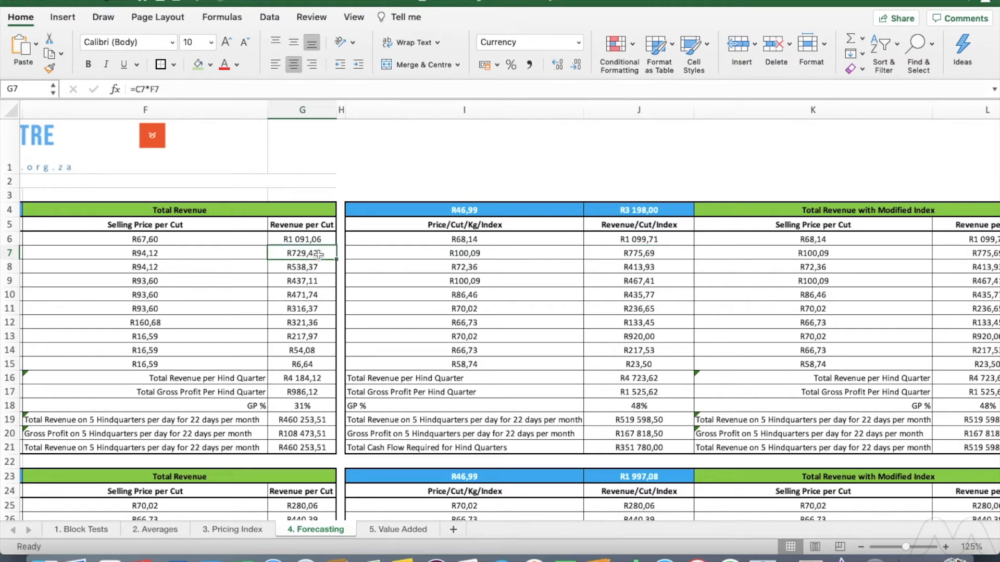
pyautogui.hscroll(5, 778, 252)
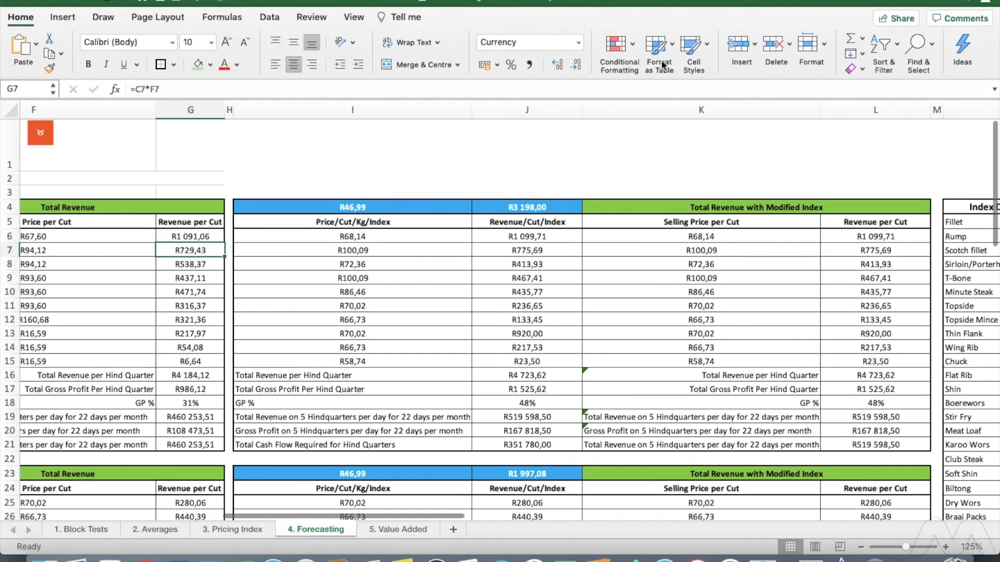
pyautogui.hscroll(-10, 649, 319)
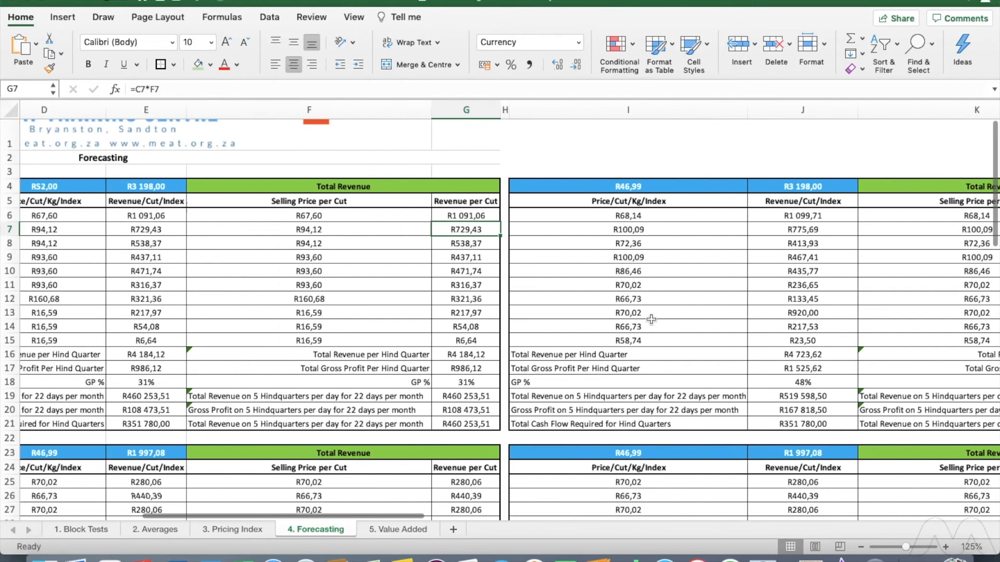
# Trace the hindquarter GP % formula in J18 of the modified-index block and glance at the forequarter GP % below.
pyautogui.hscroll(7, 650, 319)
pyautogui.click(623, 377)
pyautogui.click(264, 89)
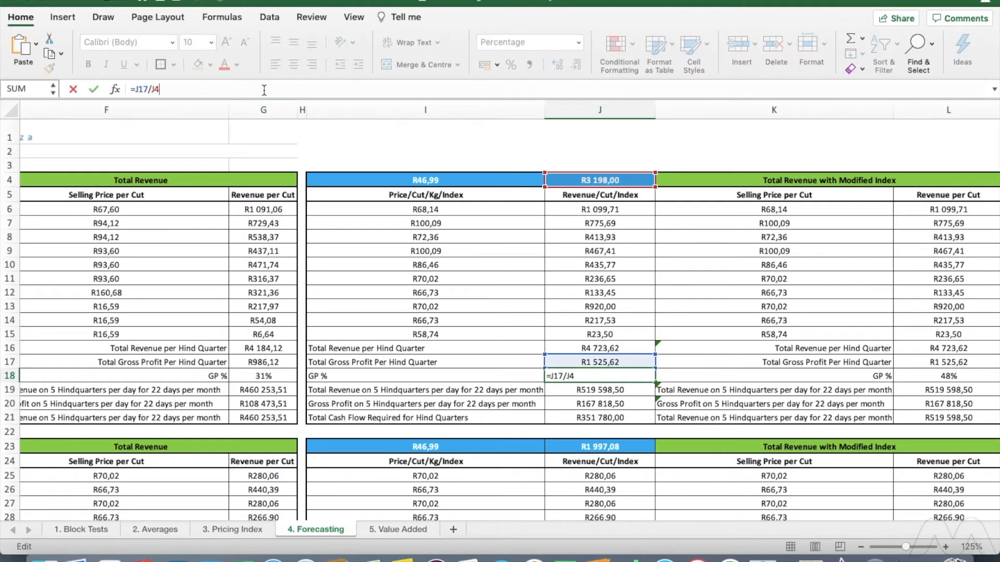
pyautogui.press('Return')
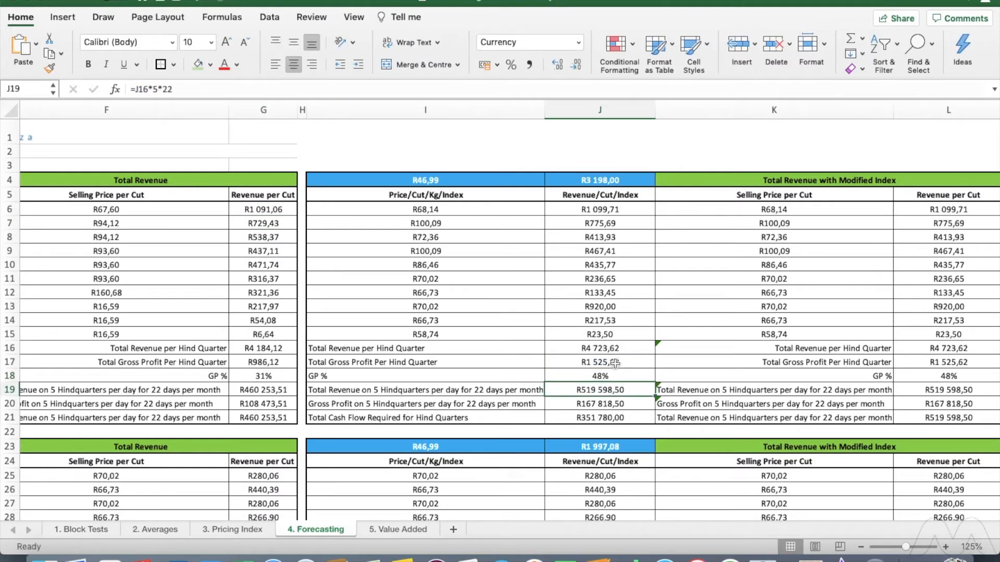
pyautogui.click(625, 377)
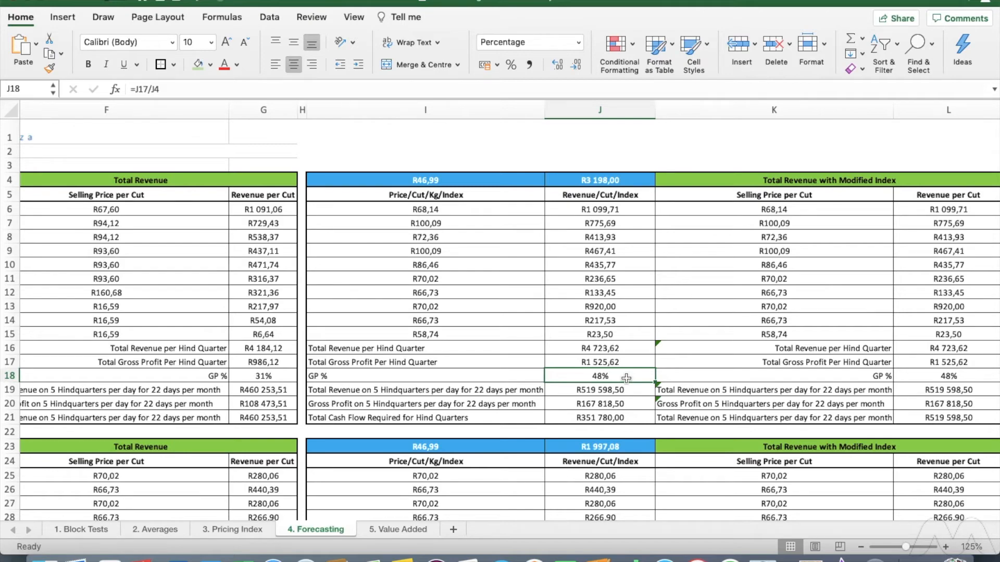
pyautogui.scroll(-4, 626, 378)
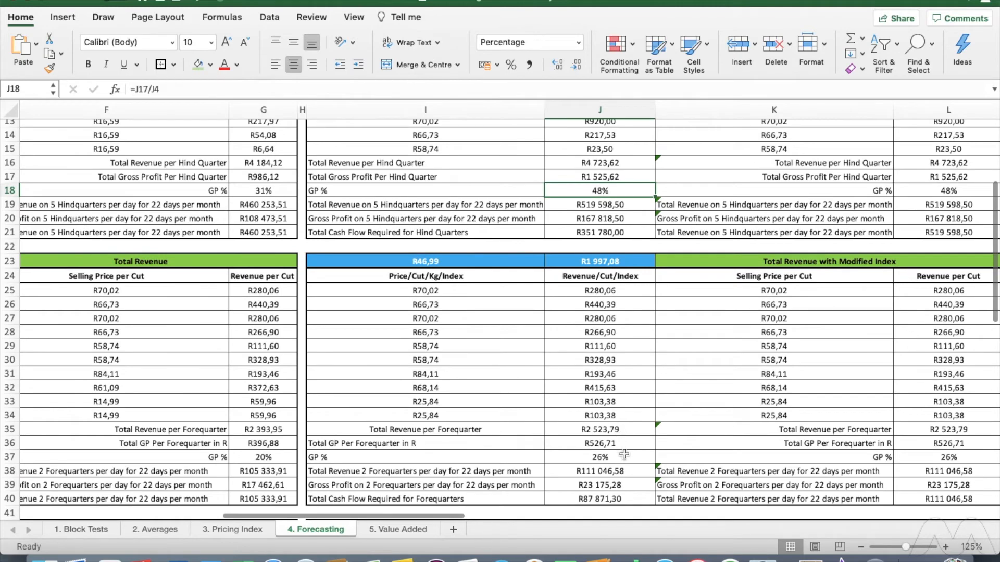
pyautogui.scroll(4, 573, 275)
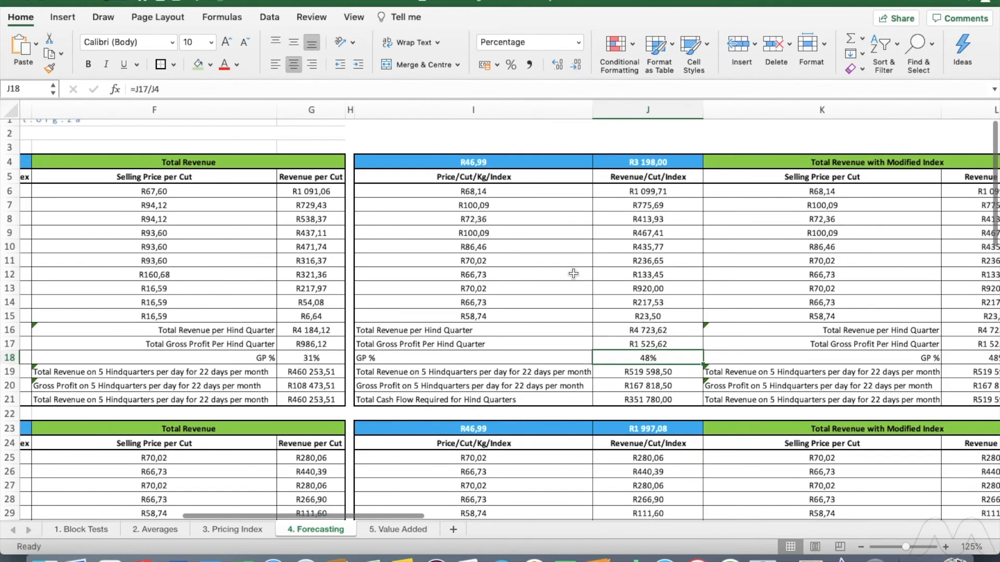
pyautogui.hscroll(2, 573, 275)
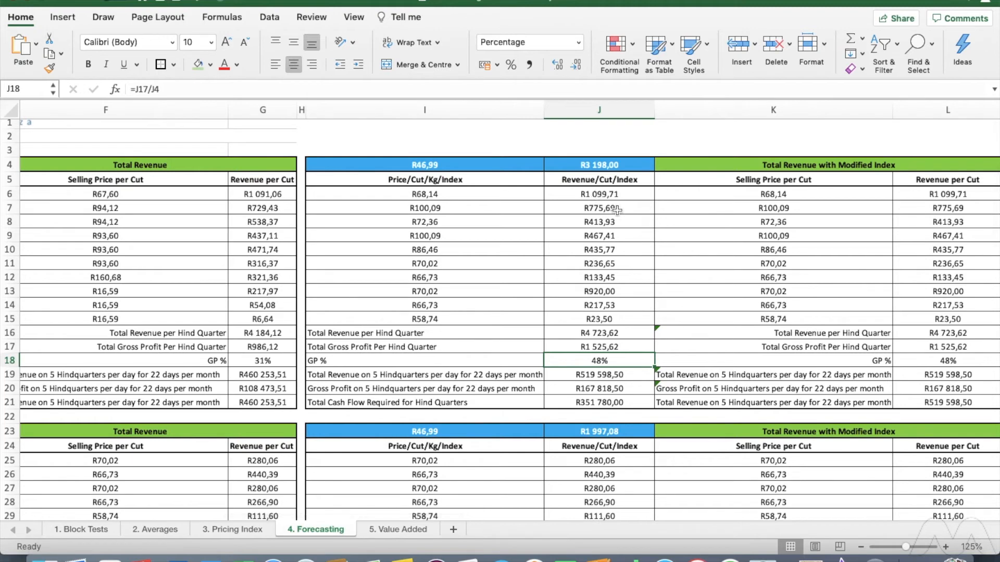
# Go through the modified-index revenue formulas for the hindquarter cuts from J6 down to J15.
pyautogui.click(616, 192)
pyautogui.press('Down')
pyautogui.press('Down')
pyautogui.press('Down')
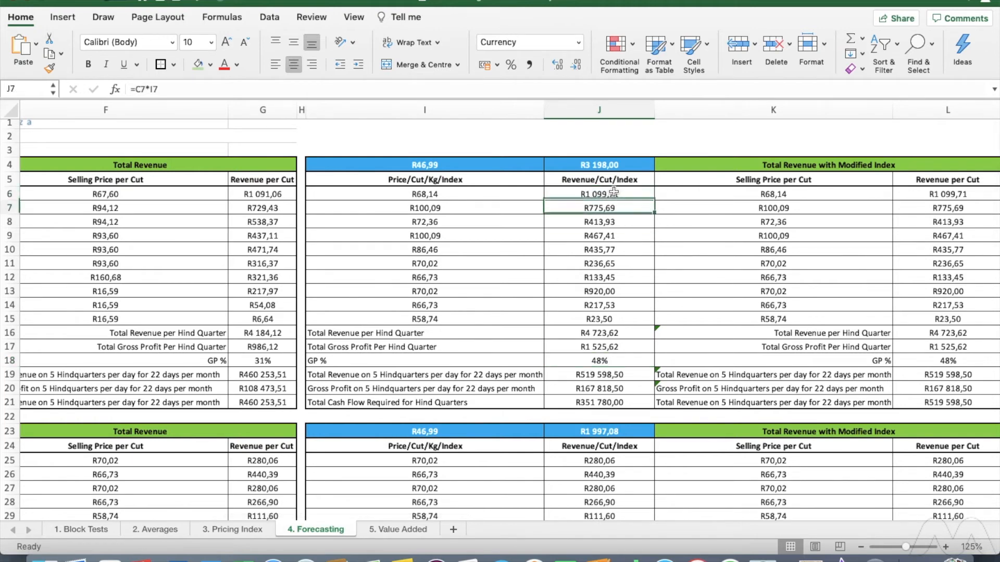
pyautogui.press('Down')
pyautogui.press('Down')
pyautogui.press('Down')
pyautogui.press('Down')
pyautogui.press('Down')
pyautogui.press('Down')
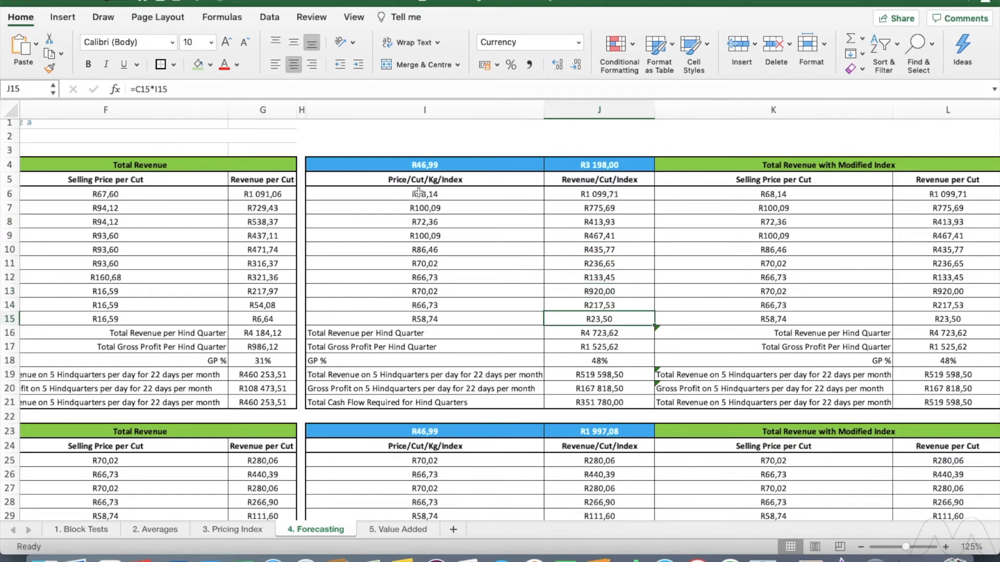
# Inspect the Fat revenue formula in G14 of the original-index block and compare it with the modified-index block.
pyautogui.hscroll(-10, 298, 312)
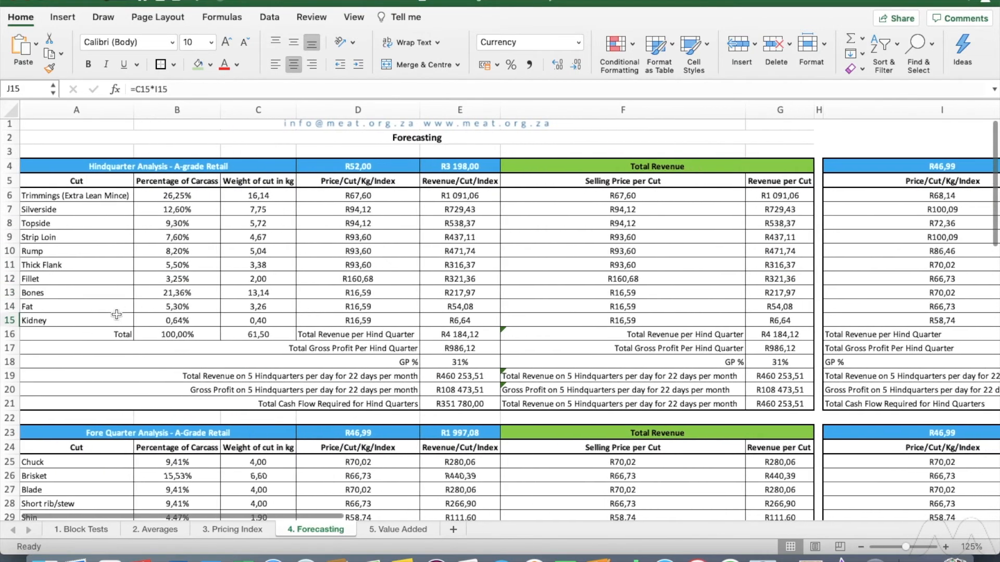
pyautogui.click(777, 309)
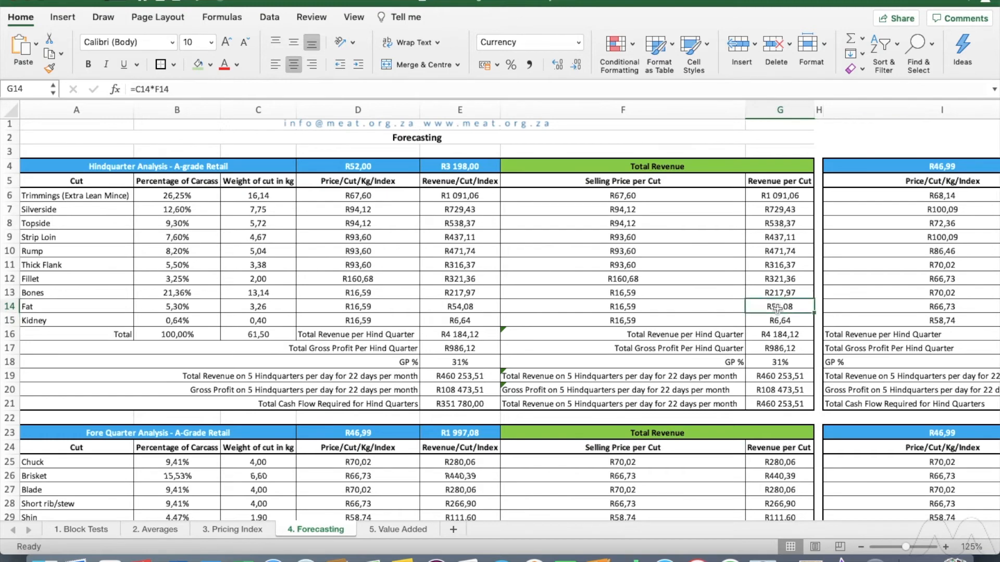
pyautogui.hscroll(10, 777, 309)
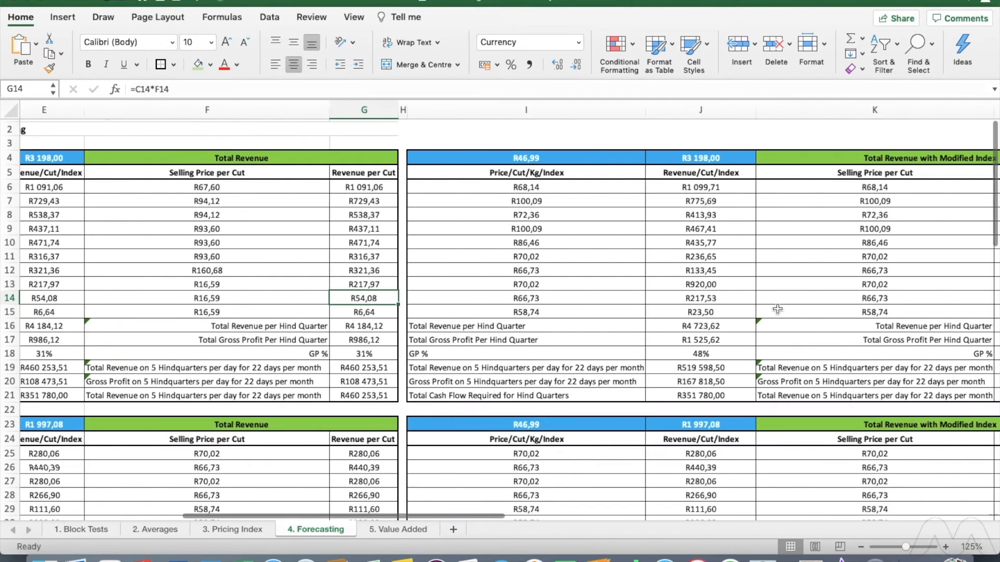
pyautogui.hscroll(3, 723, 323)
pyautogui.hscroll(-3, 618, 317)
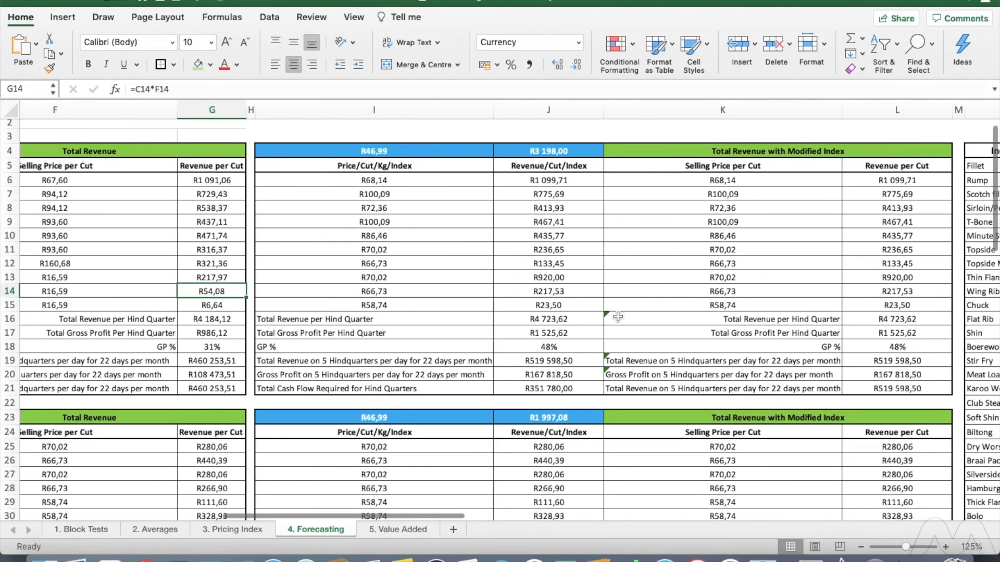
# Inspect the modified-index gross profit in J17 and total revenue in J16, highlighting the summed cut revenues J6:J15.
pyautogui.click(554, 330)
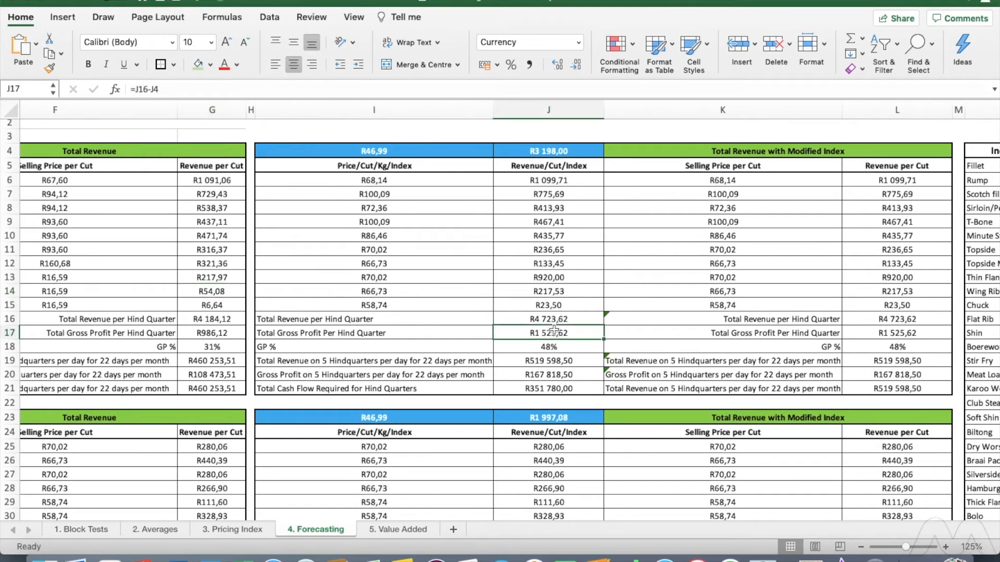
pyautogui.click(552, 319)
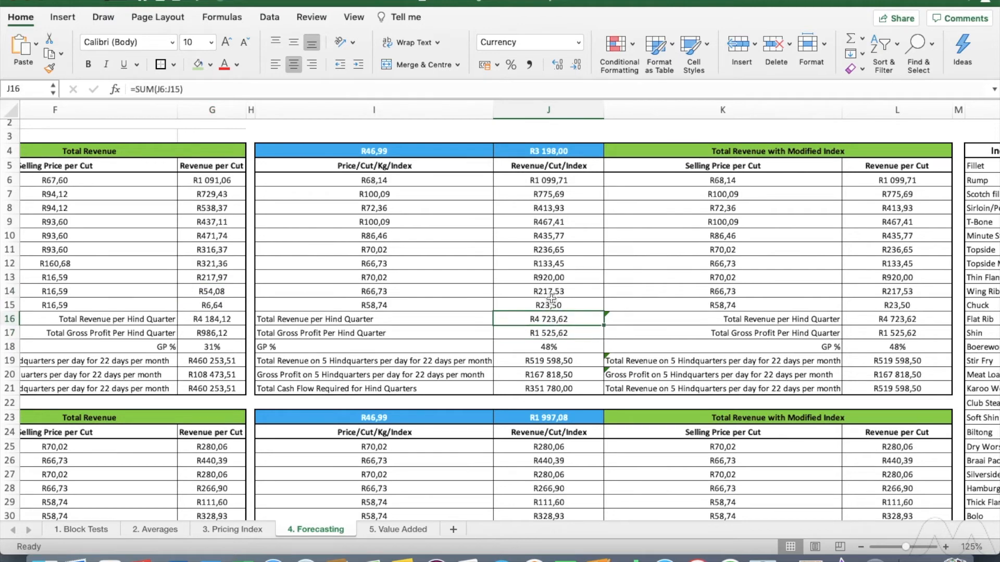
pyautogui.moveTo(563, 180); pyautogui.dragTo(573, 304)
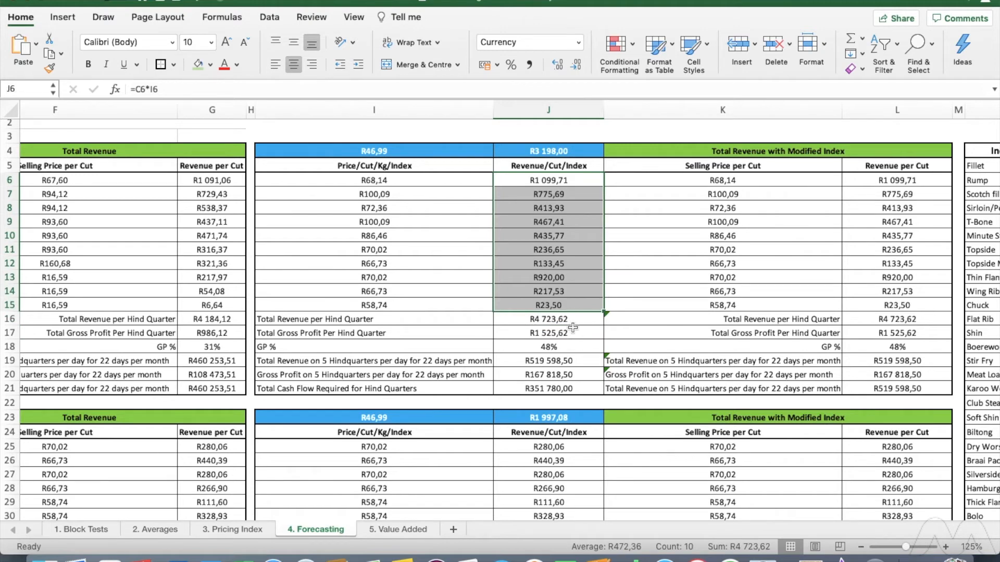
pyautogui.click(573, 319)
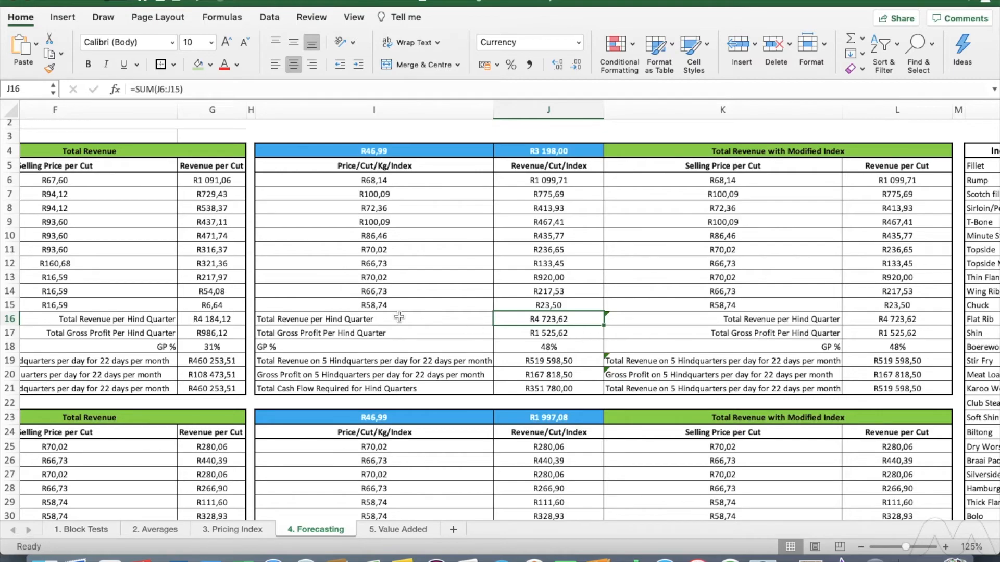
# Look over the modified-index forequarter and hindquarter blocks, then the original-index Hindquarter Analysis.
pyautogui.scroll(-5, 399, 316)
pyautogui.scroll(-7, 399, 317)
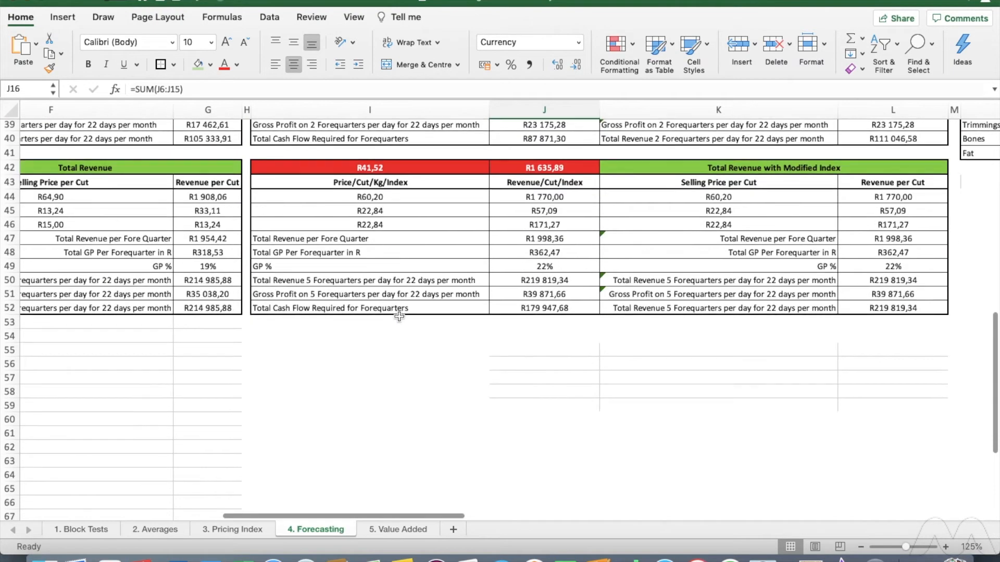
pyautogui.scroll(12, 399, 317)
pyautogui.hscroll(4, 400, 316)
pyautogui.scroll(-1, 399, 316)
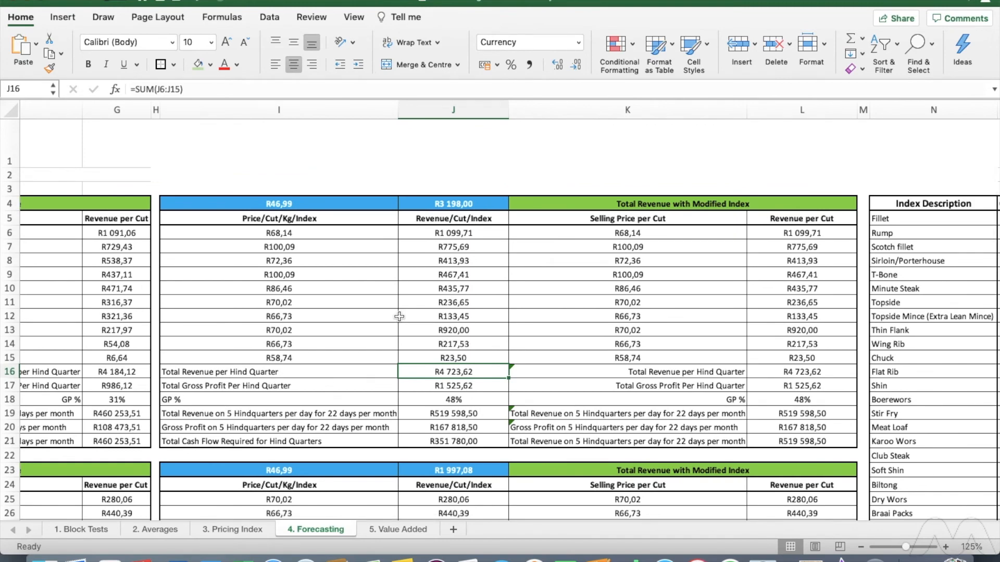
pyautogui.hscroll(-2, 421, 343)
pyautogui.hscroll(-1, 420, 343)
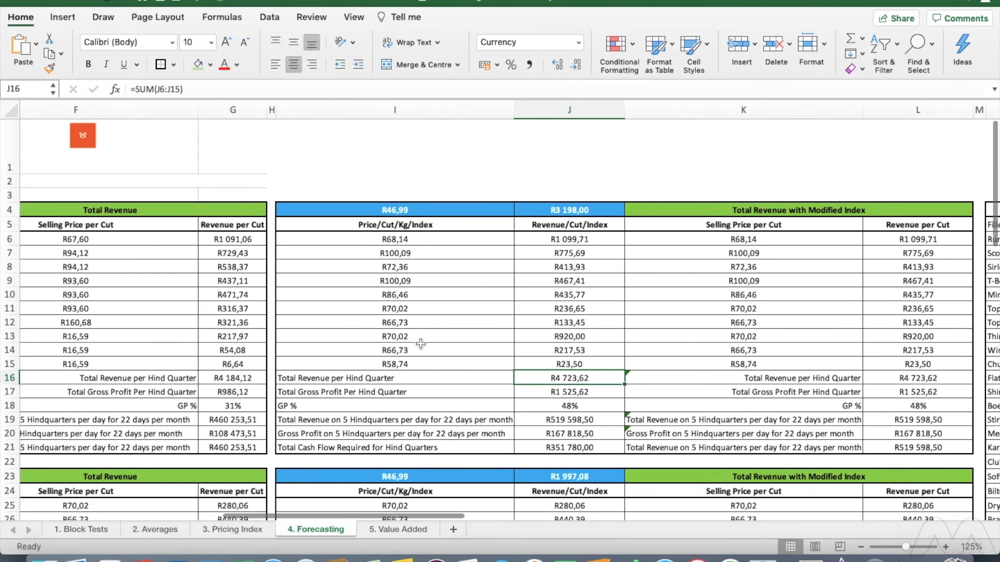
pyautogui.hscroll(-6, 420, 343)
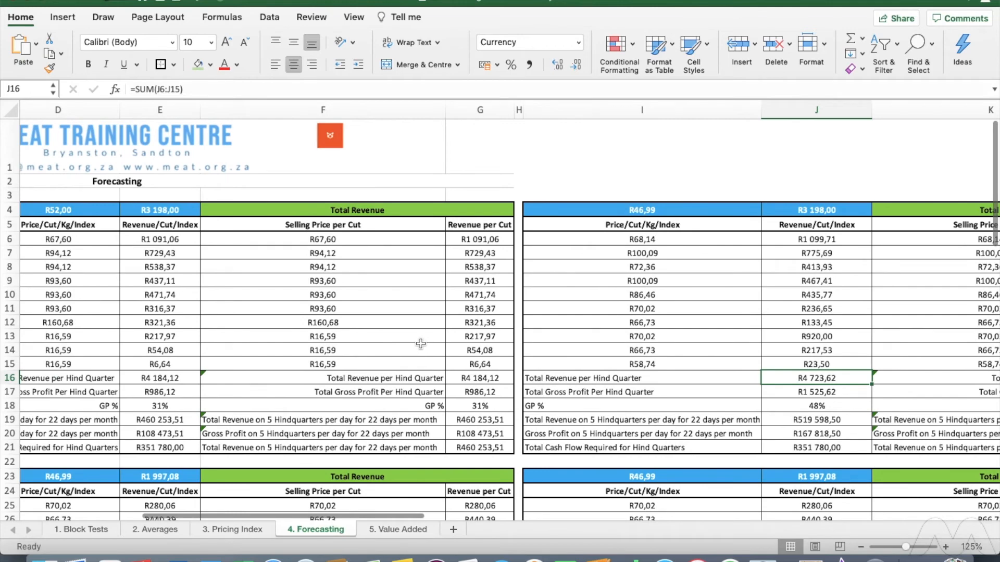
pyautogui.hscroll(-4, 421, 344)
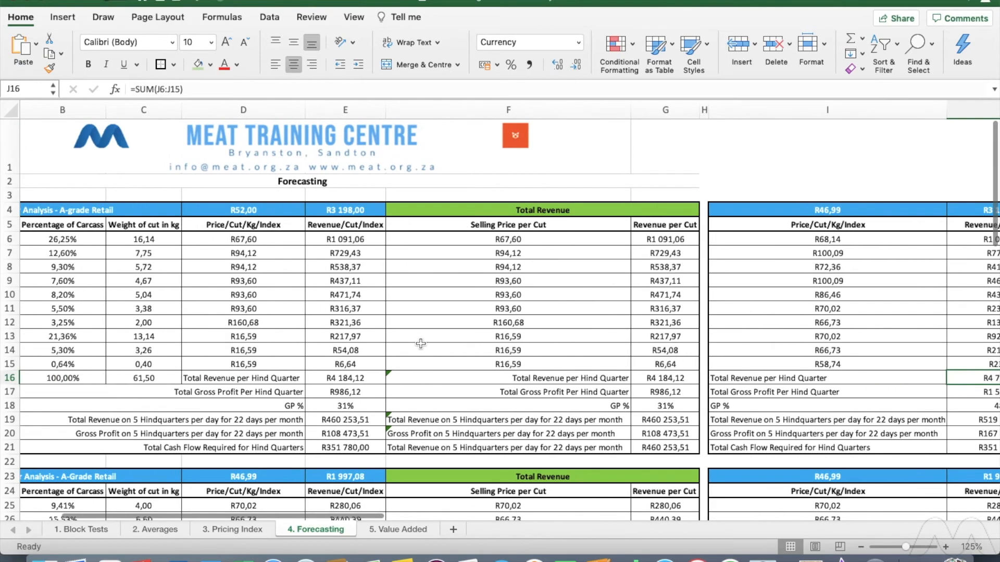
pyautogui.hscroll(-4, 421, 344)
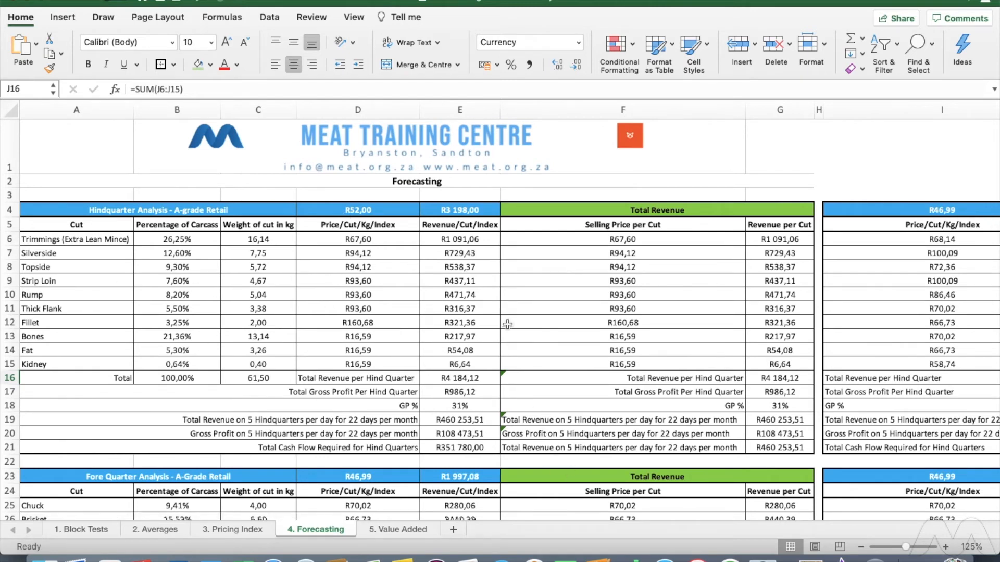
# Inspect the original-index Trimmings revenue formula in E6 and the E6:E15 range summed in E16.
pyautogui.click(480, 241)
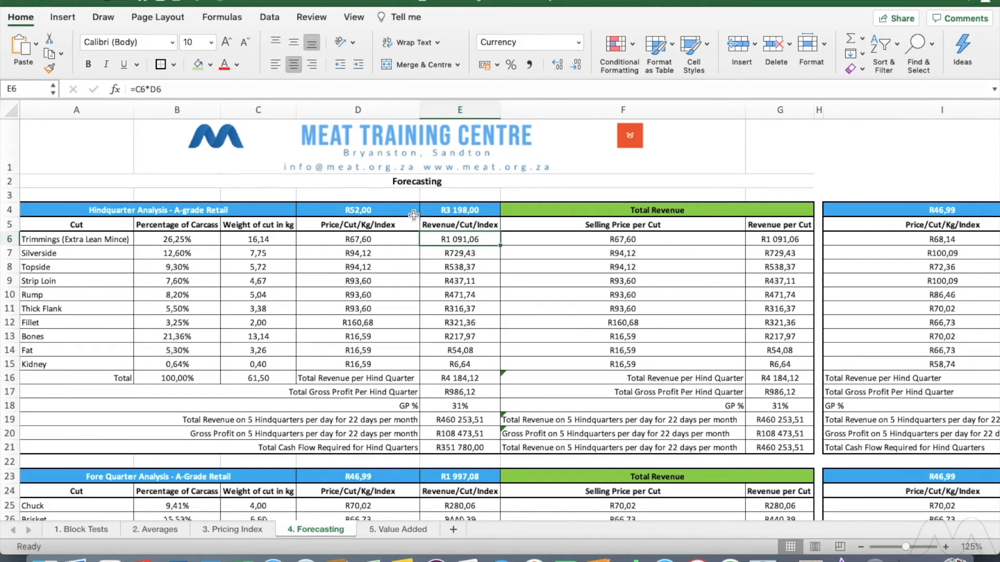
pyautogui.moveTo(477, 242); pyautogui.dragTo(481, 366)
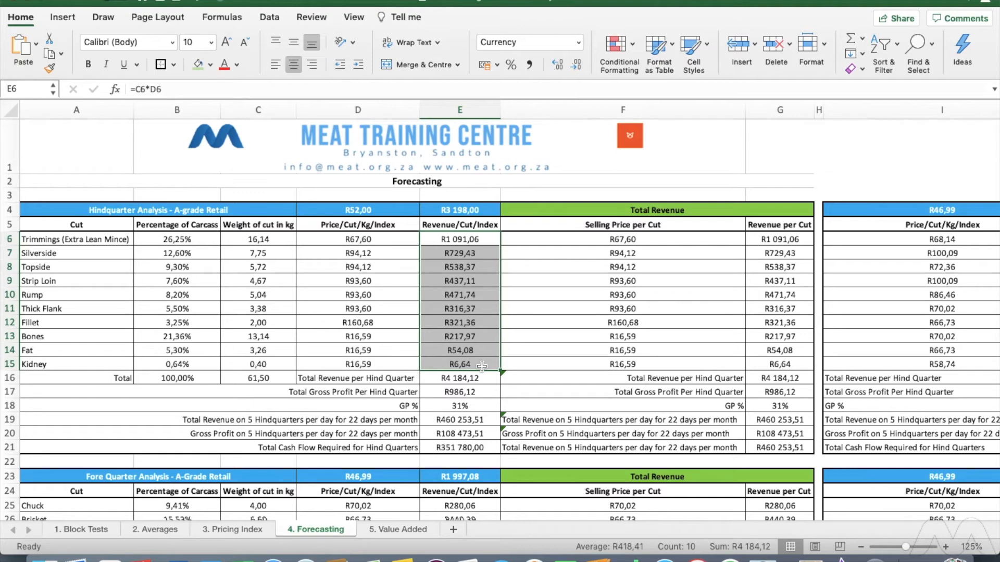
pyautogui.click(477, 380)
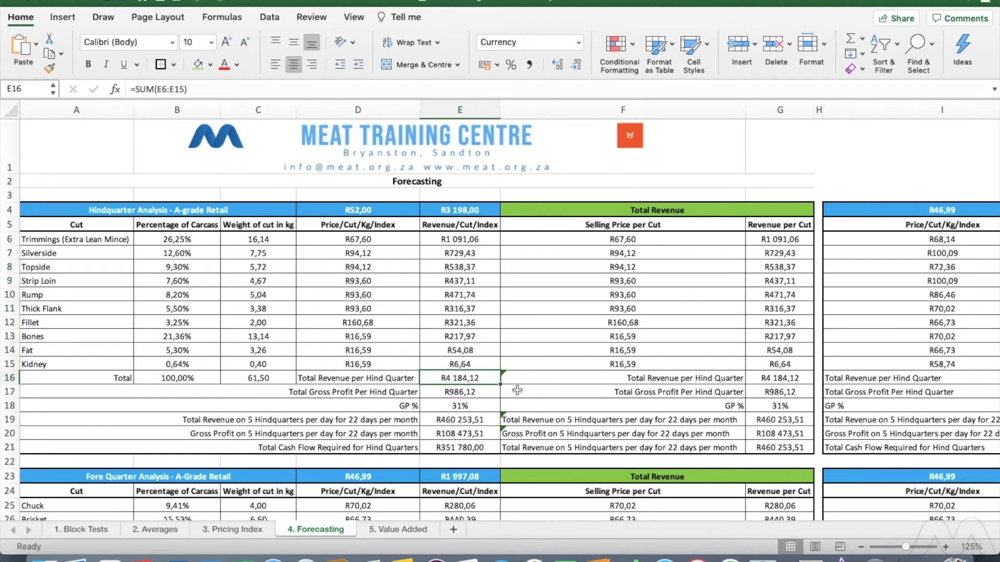
# Trace the Total Gross Profit Per Hind Quarter formula in E17 to the total revenue in E16 and carcass cost in E4.
pyautogui.click(481, 393)
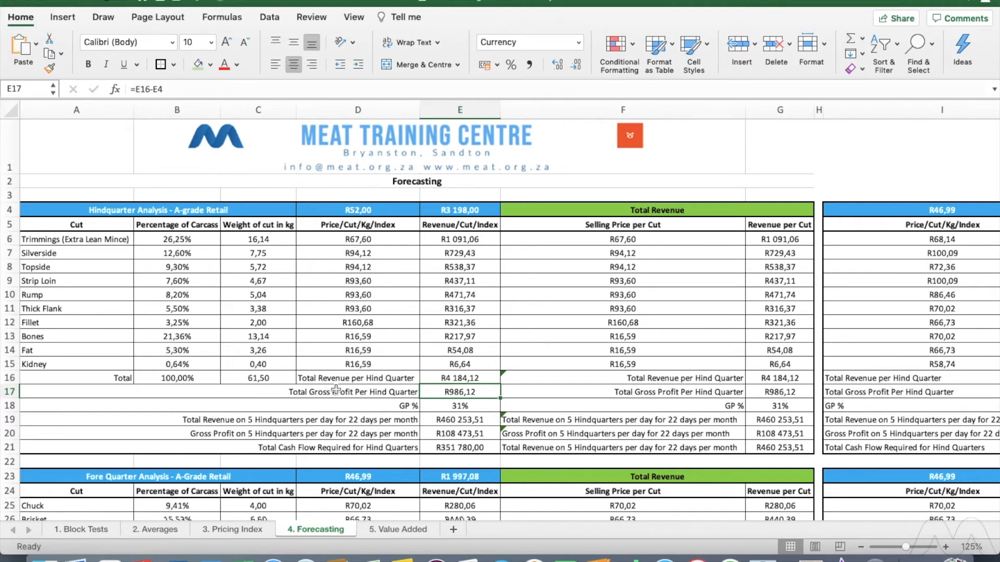
pyautogui.click(345, 378)
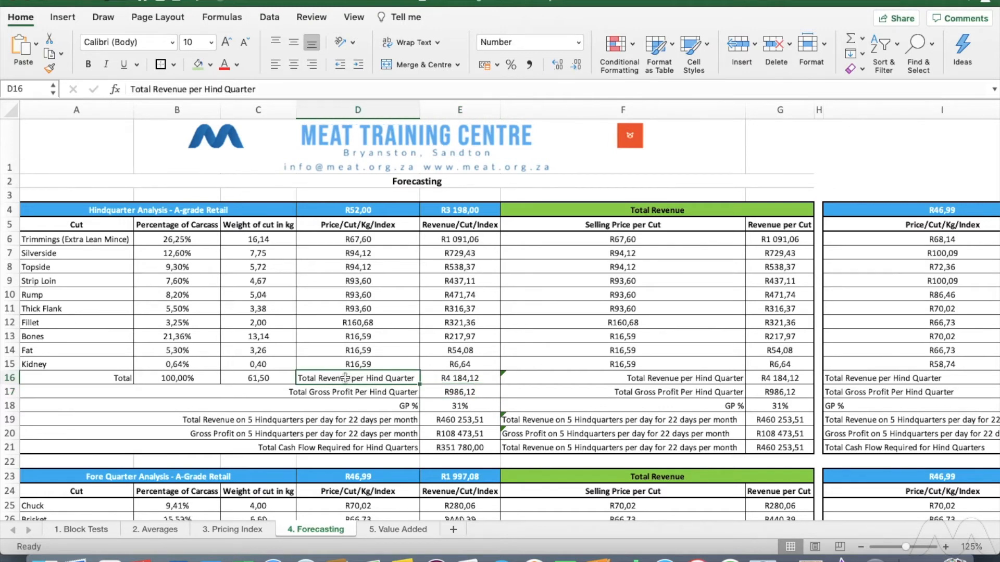
pyautogui.click(362, 396)
pyautogui.click(492, 392)
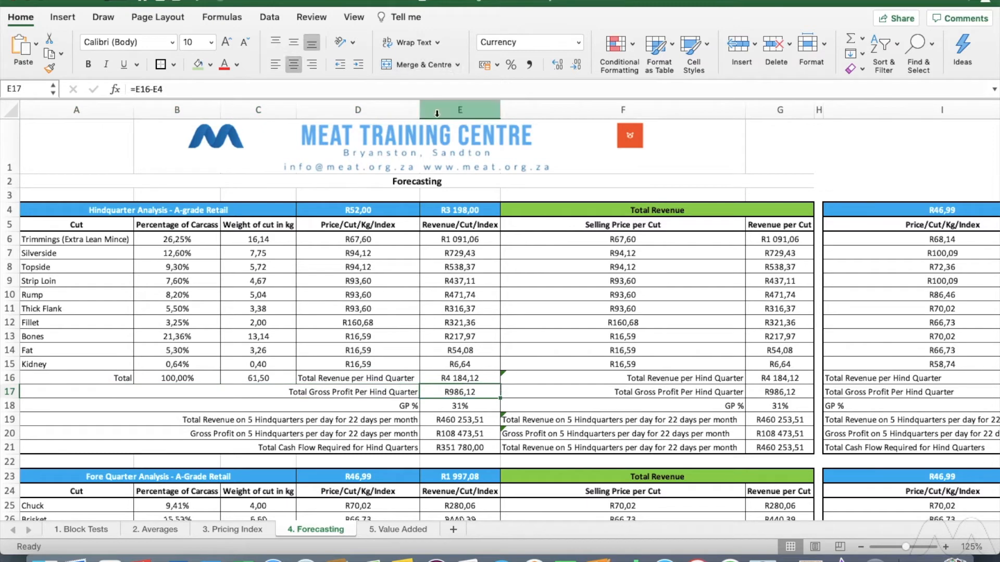
pyautogui.click(309, 96)
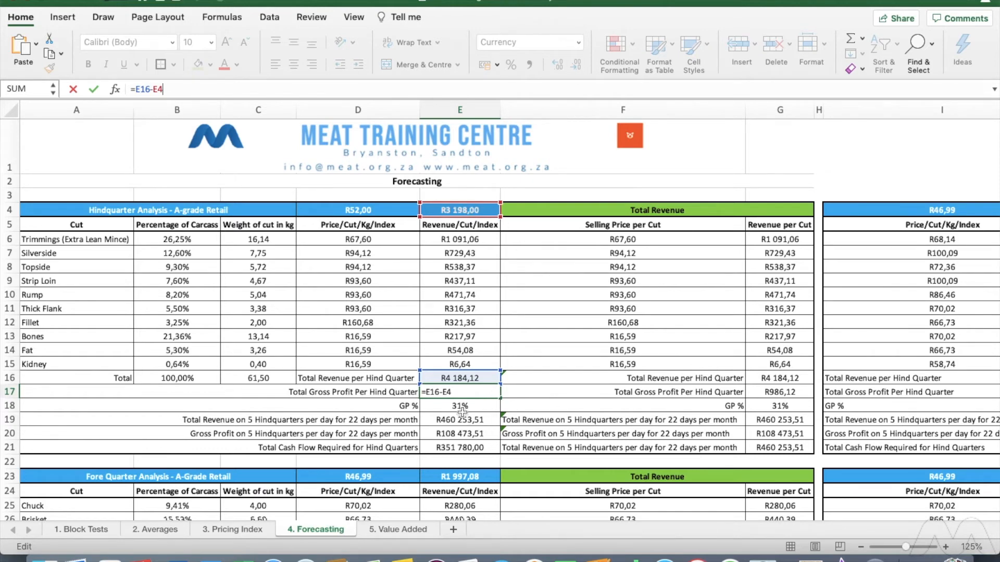
pyautogui.press('Return')
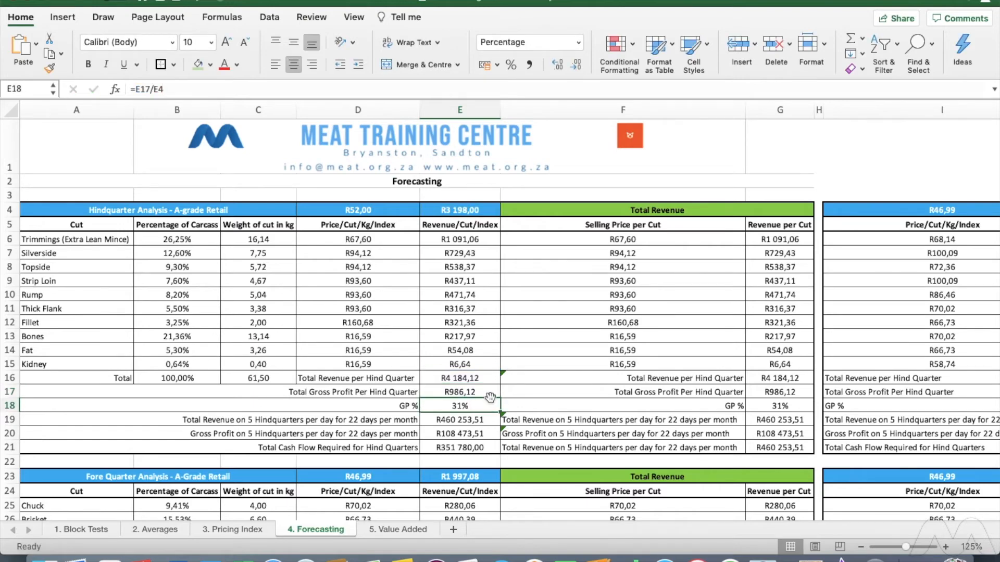
# Compare the original-index selling price links in F6 and F7 with the modified-index Silverside price formula in I7.
pyautogui.scroll(-3, 477, 401)
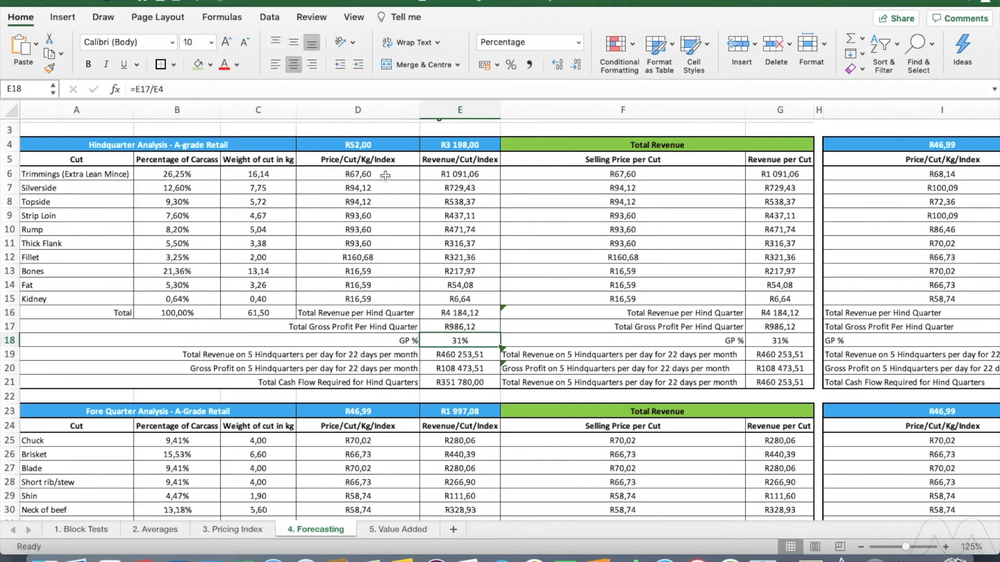
pyautogui.click(647, 177)
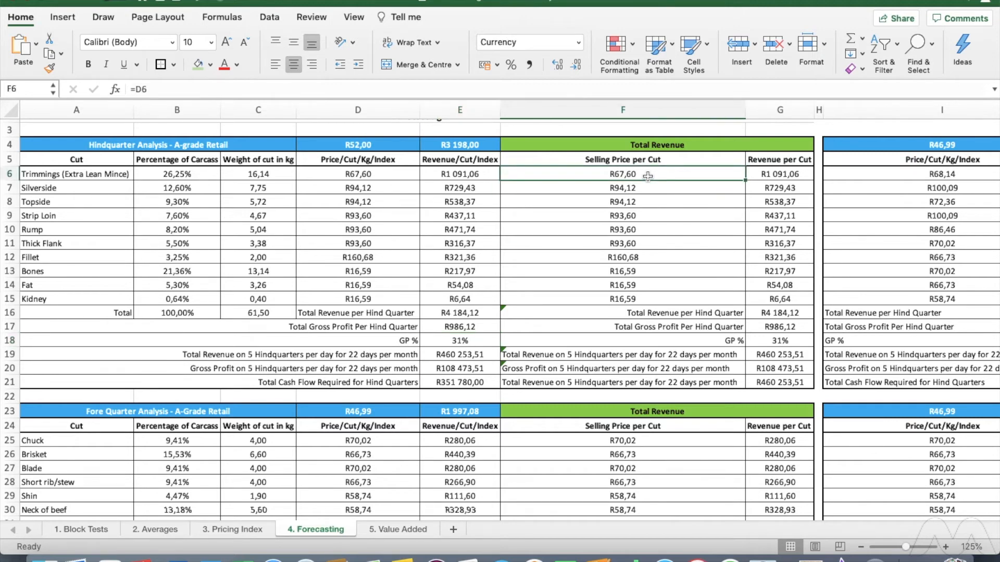
pyautogui.click(647, 189)
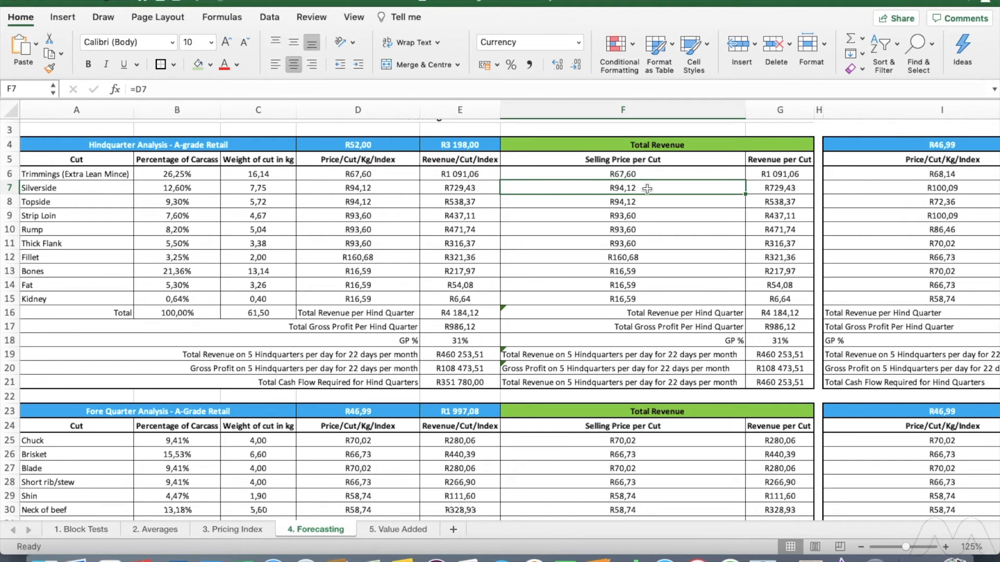
pyautogui.hscroll(3, 646, 188)
pyautogui.scroll(2, 648, 190)
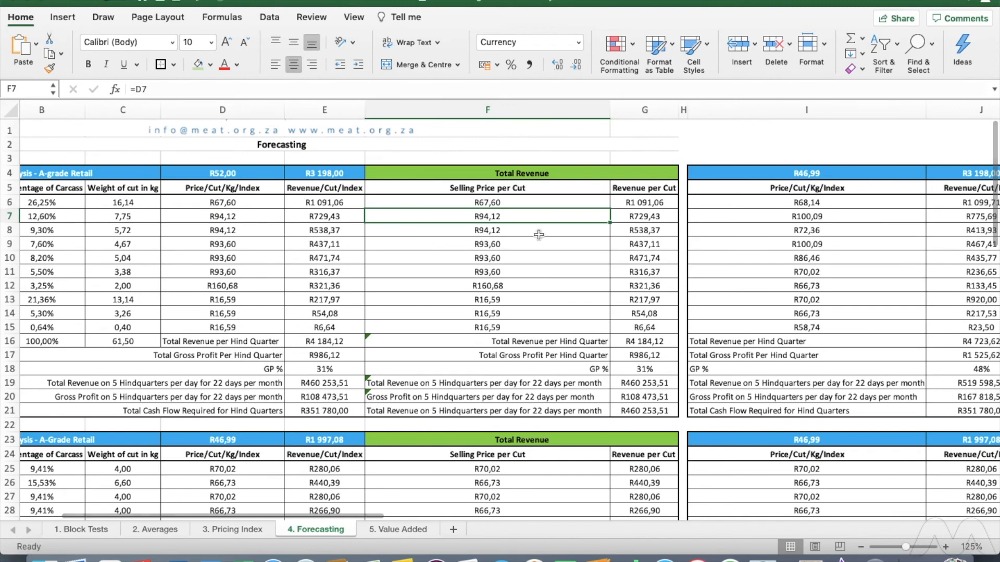
pyautogui.hscroll(2, 526, 226)
pyautogui.scroll(1, 526, 226)
pyautogui.click(763, 233)
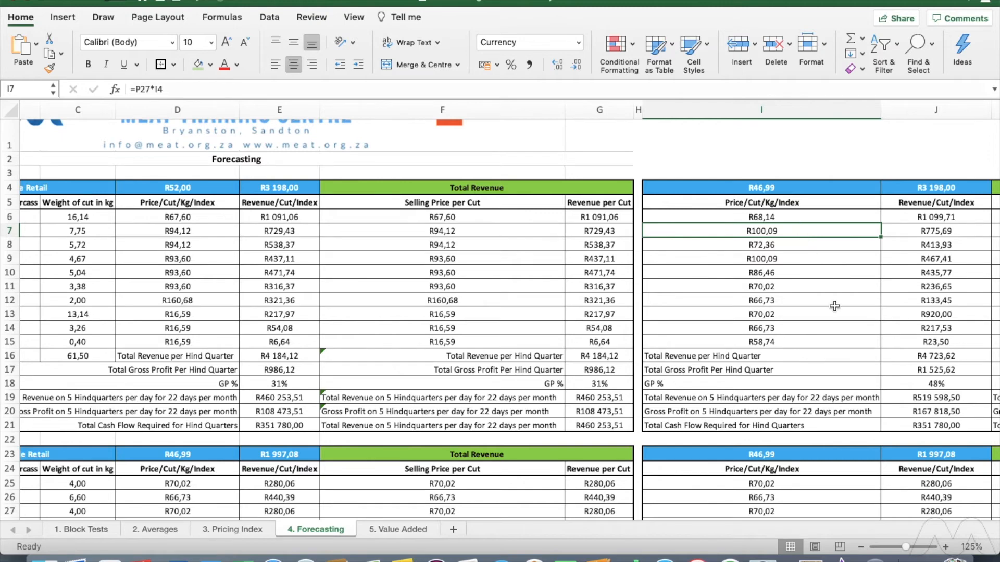
# Inspect the original-index formula in E19 for total revenue on 5 hindquarters per day for 22 days per month.
pyautogui.scroll(-3, 693, 276)
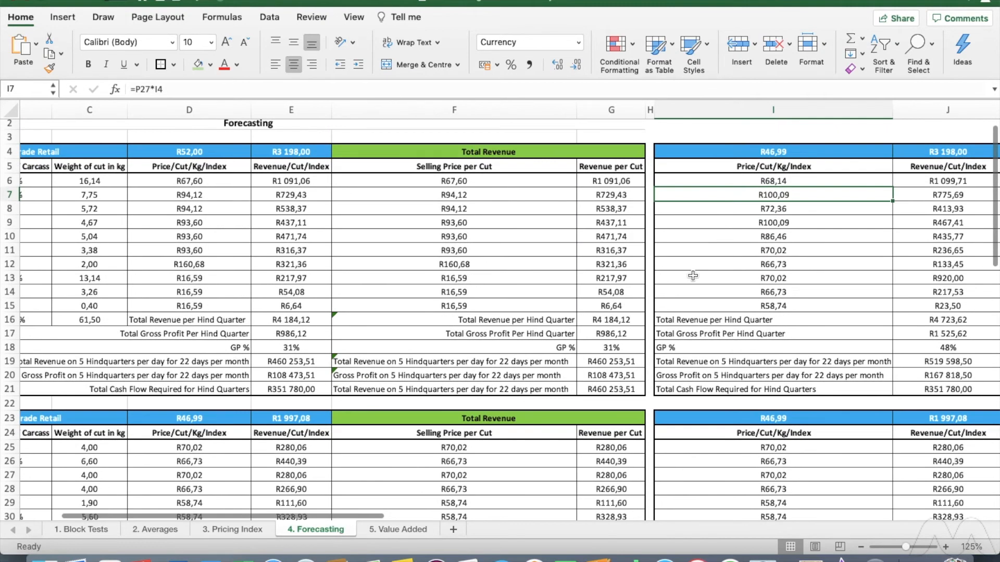
pyautogui.scroll(-1, 692, 276)
pyautogui.hscroll(1, 692, 276)
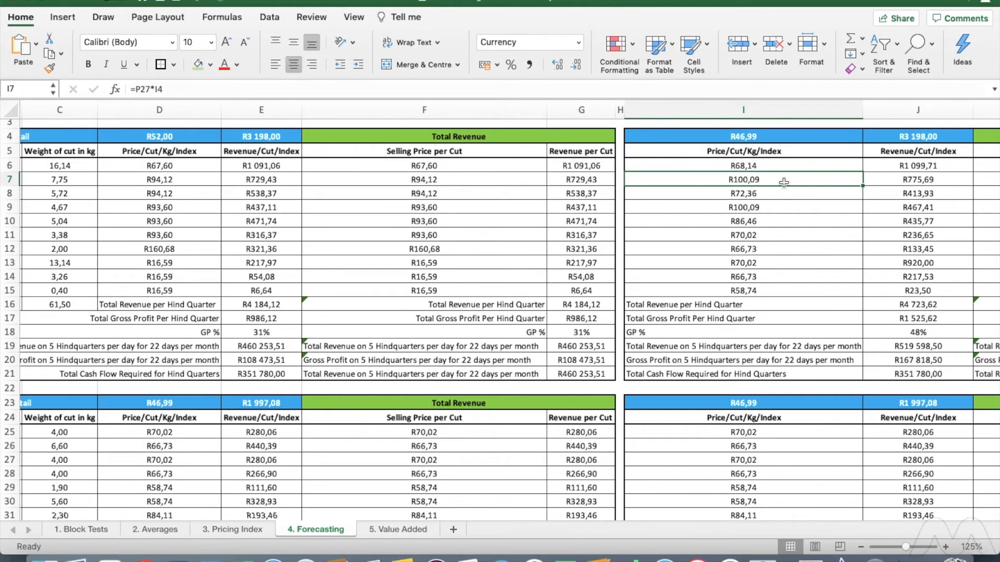
pyautogui.scroll(-2, 510, 440)
pyautogui.scroll(2, 511, 440)
pyautogui.hscroll(-1, 510, 440)
pyautogui.scroll(2, 511, 440)
pyautogui.hscroll(-1, 511, 440)
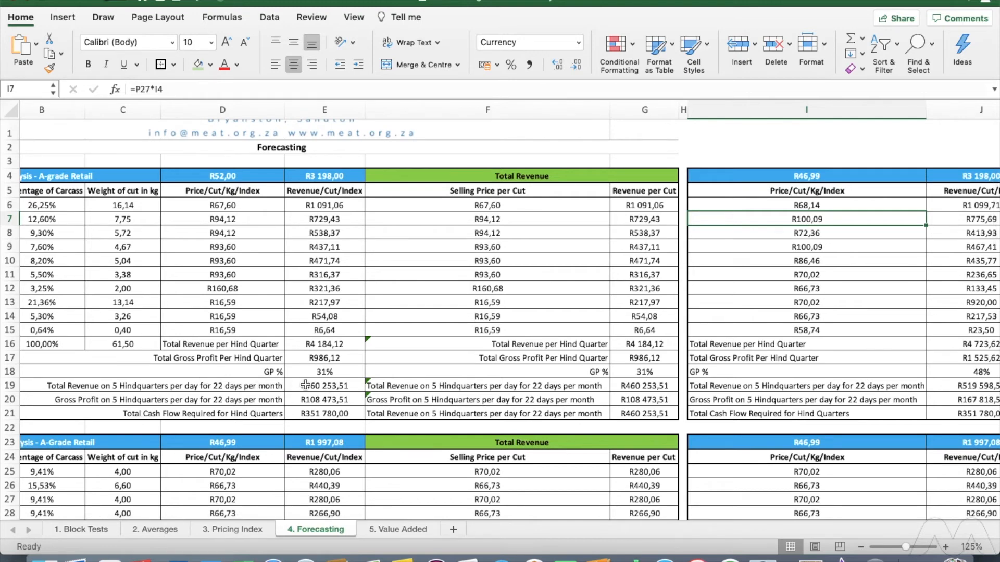
pyautogui.click(335, 385)
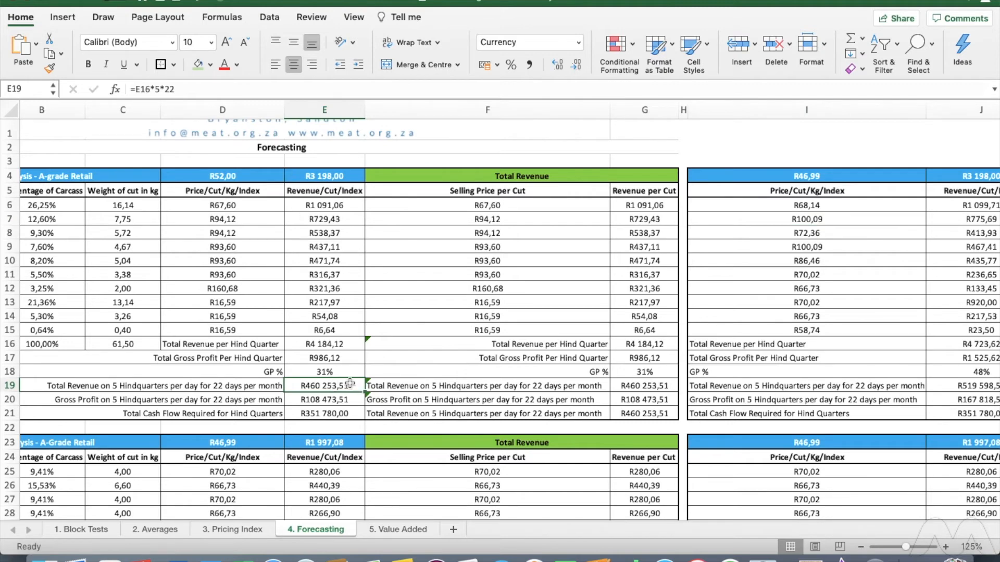
pyautogui.click(215, 86)
pyautogui.press('Return')
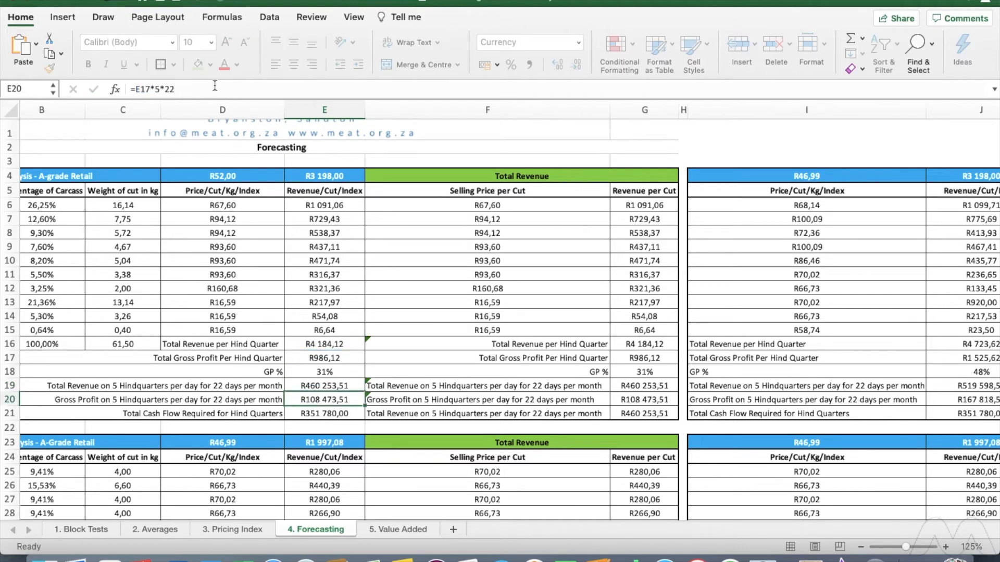
pyautogui.click(352, 384)
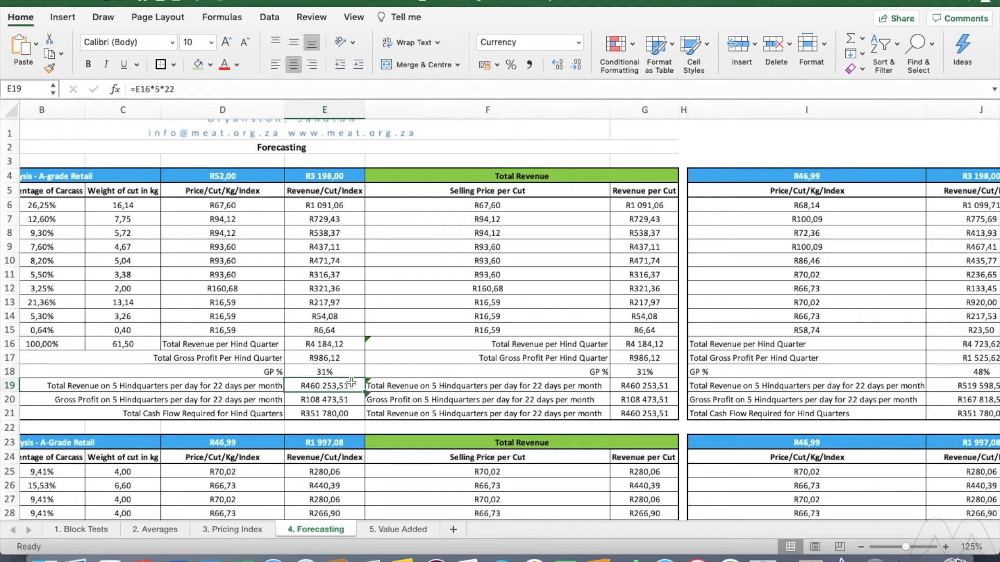
# Compare the original-index monthly hindquarter gross profit formula in E20 with the cash flow formula in E21 and the revenue in E19.
pyautogui.click(354, 399)
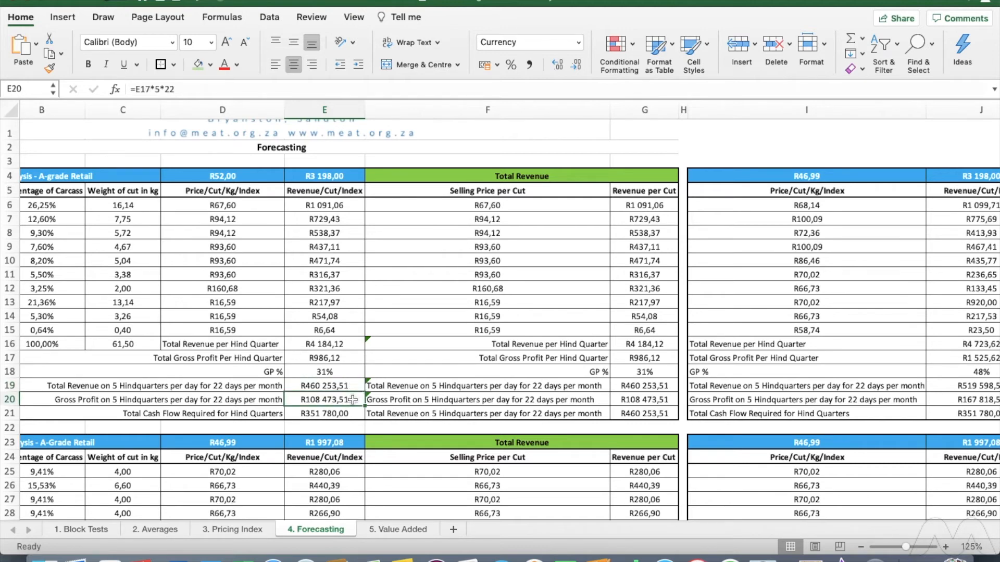
pyautogui.click(354, 415)
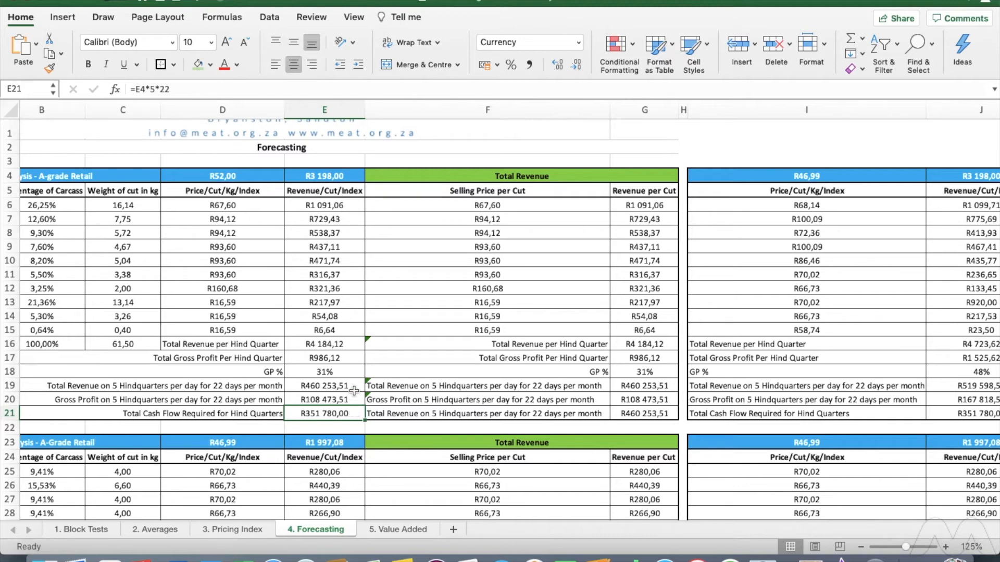
pyautogui.click(335, 384)
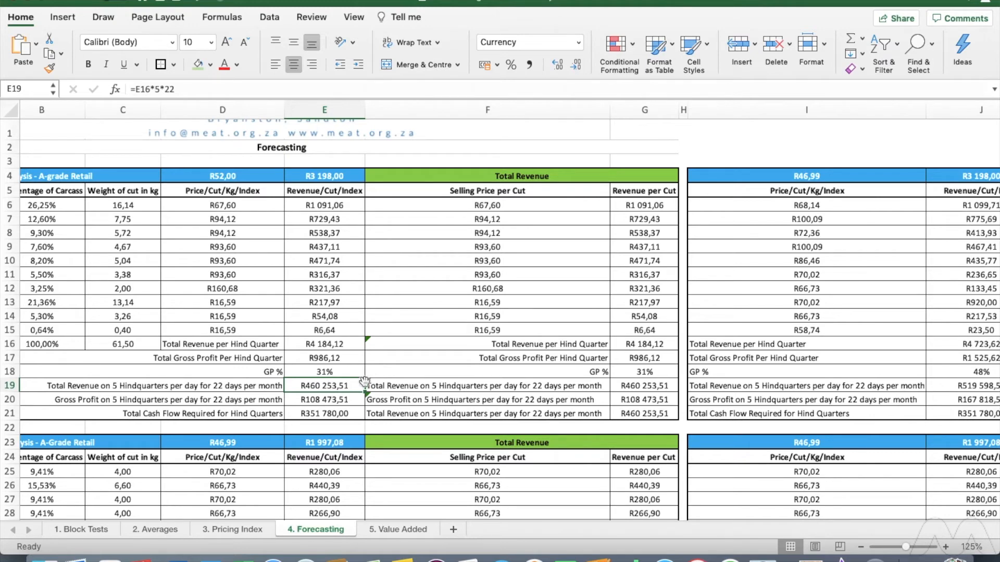
pyautogui.click(340, 399)
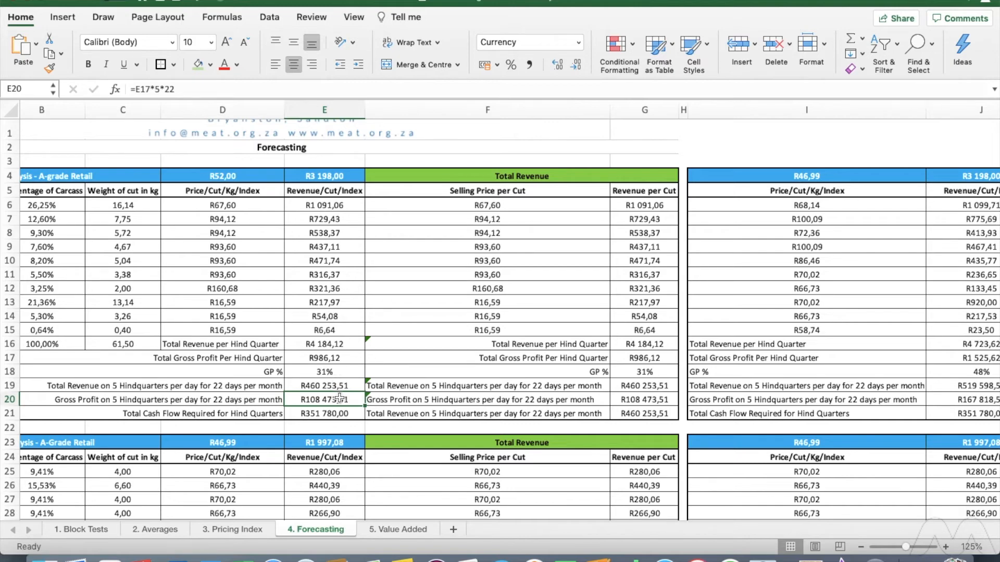
# Inspect the modified-index hindquarter GP % formula in J18 and the monthly gross profit formula in J20.
pyautogui.hscroll(10, 340, 399)
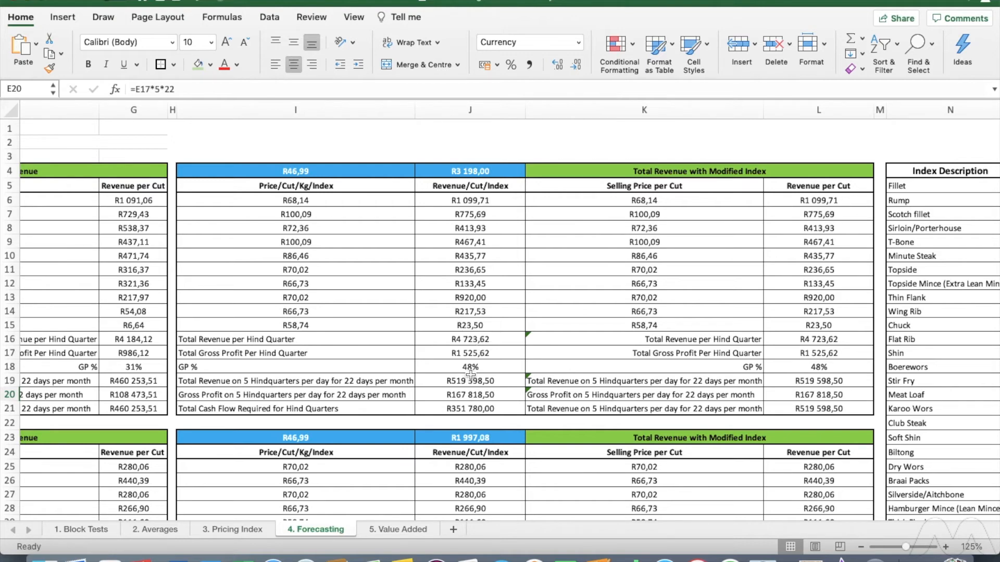
pyautogui.click(490, 368)
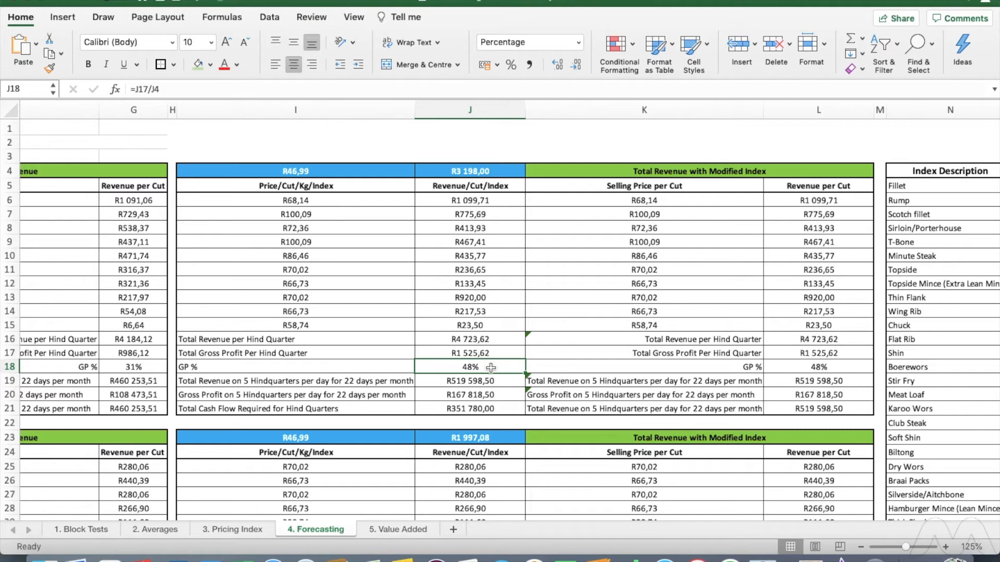
pyautogui.scroll(-2, 490, 368)
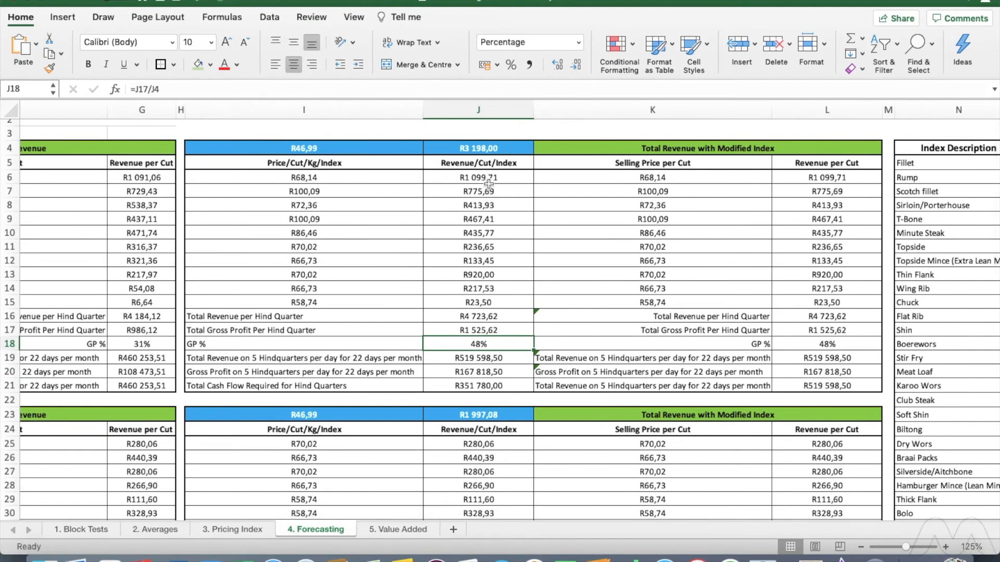
pyautogui.click(490, 372)
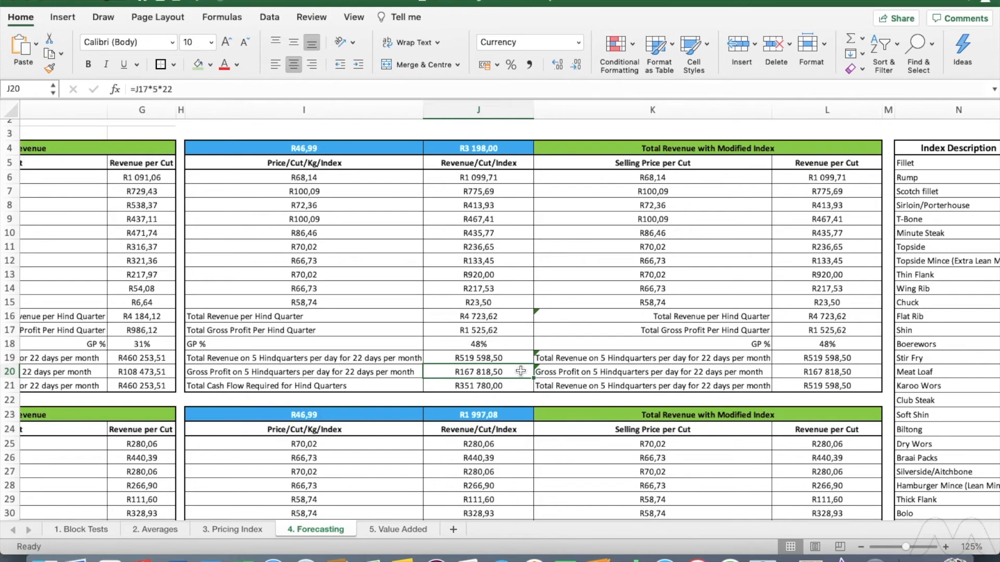
# Inspect the original-index A-grade forequarter GP % formula in E37 and the monthly gross profit formula in E39.
pyautogui.scroll(-5, 521, 371)
pyautogui.hscroll(-3, 520, 371)
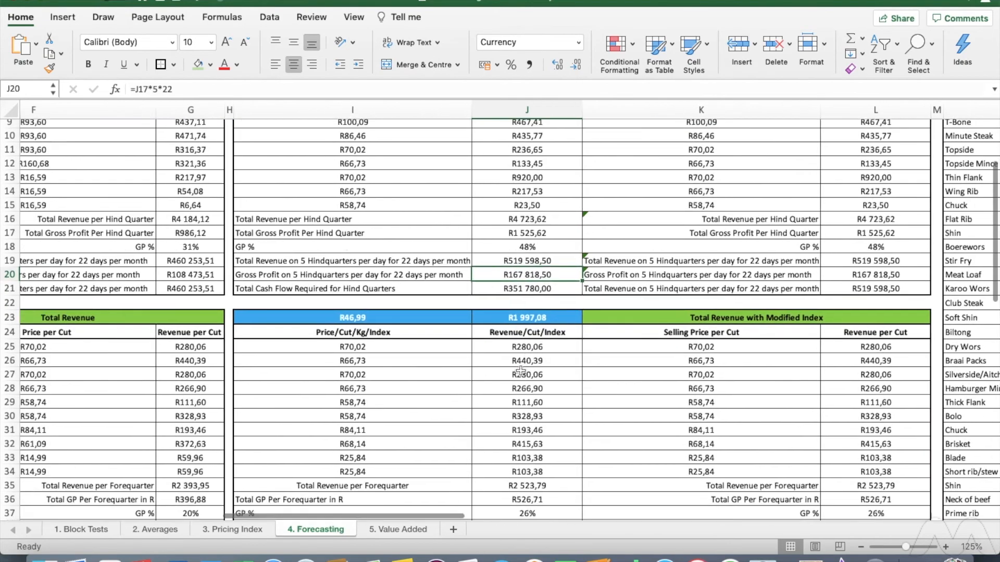
pyautogui.hscroll(-5, 521, 371)
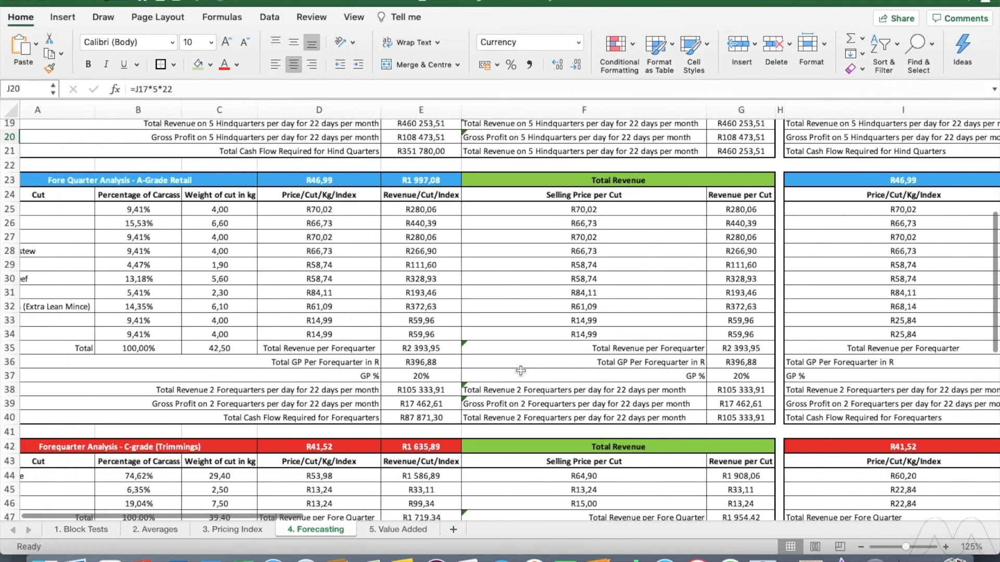
pyautogui.hscroll(-2, 521, 370)
pyautogui.scroll(-2, 521, 371)
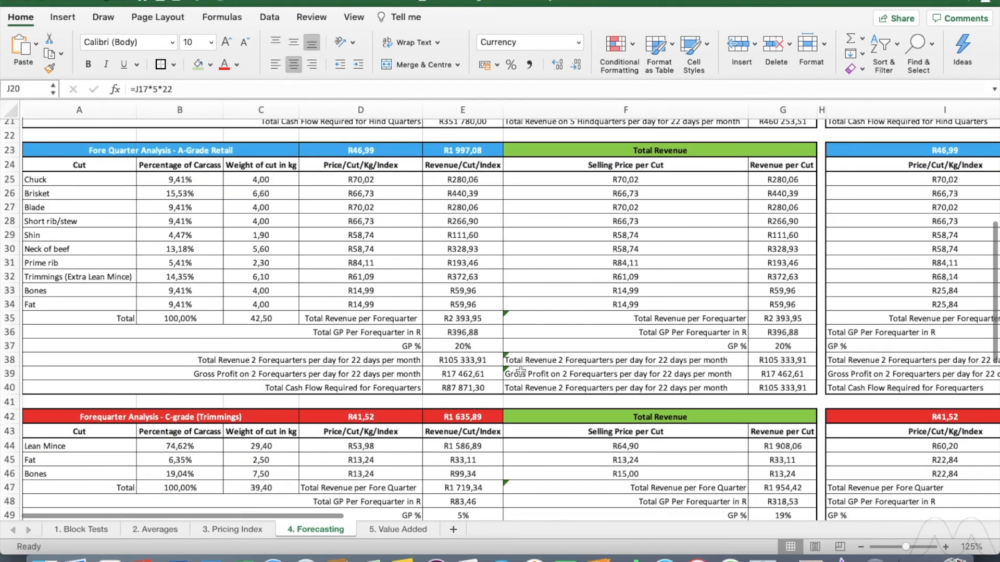
pyautogui.scroll(2, 386, 278)
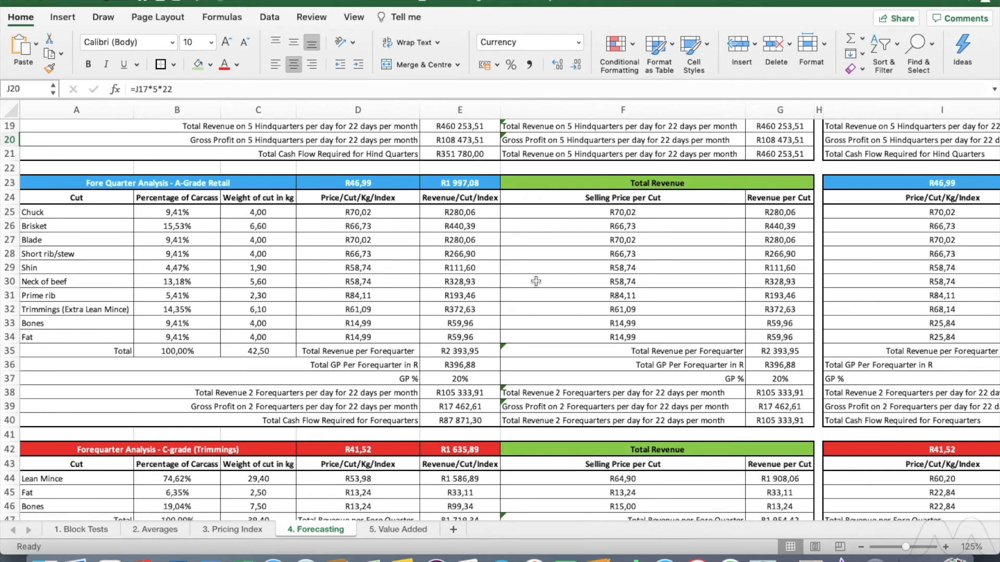
pyautogui.click(475, 379)
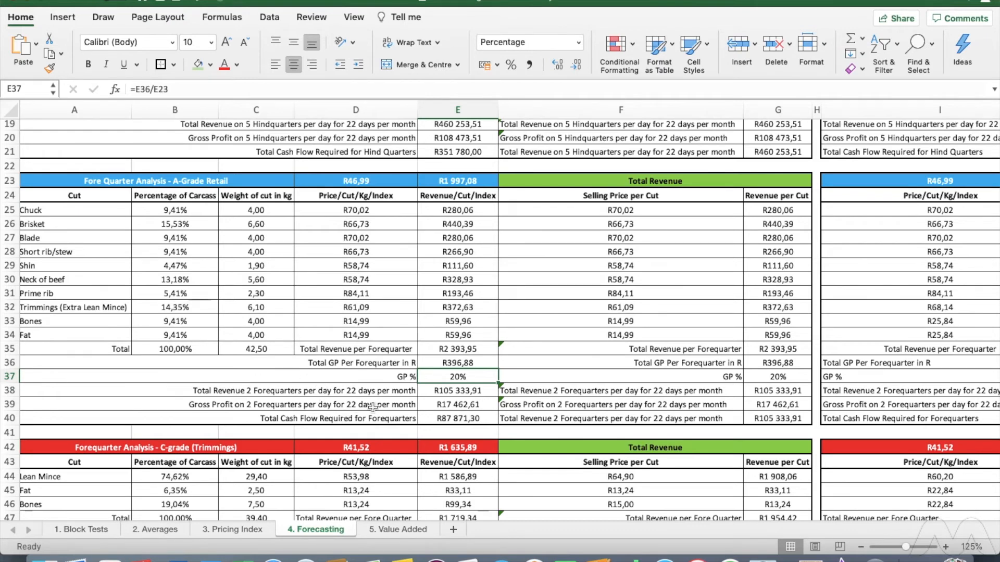
pyautogui.click(487, 404)
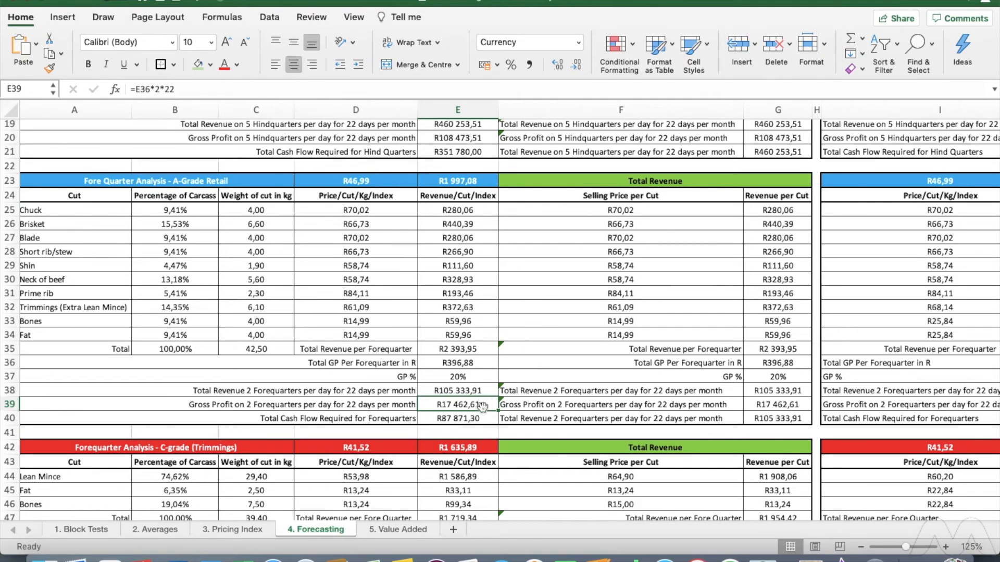
# Inspect the modified-index A-grade forequarter GP % formula in J37 and the monthly gross profit formula in J39.
pyautogui.hscroll(5, 440, 354)
pyautogui.scroll(-1, 440, 354)
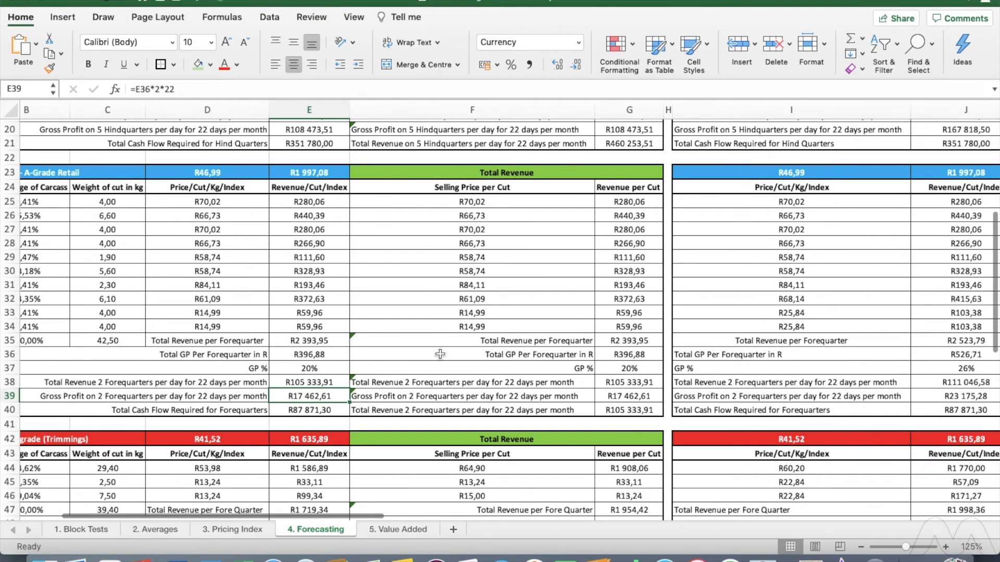
pyautogui.hscroll(10, 496, 333)
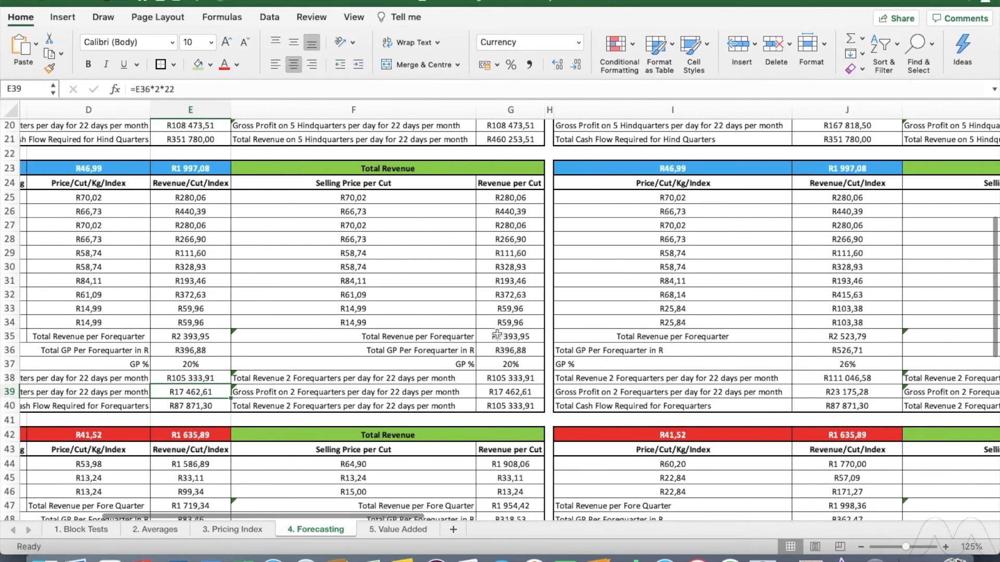
pyautogui.hscroll(10, 497, 333)
pyautogui.scroll(-1, 496, 334)
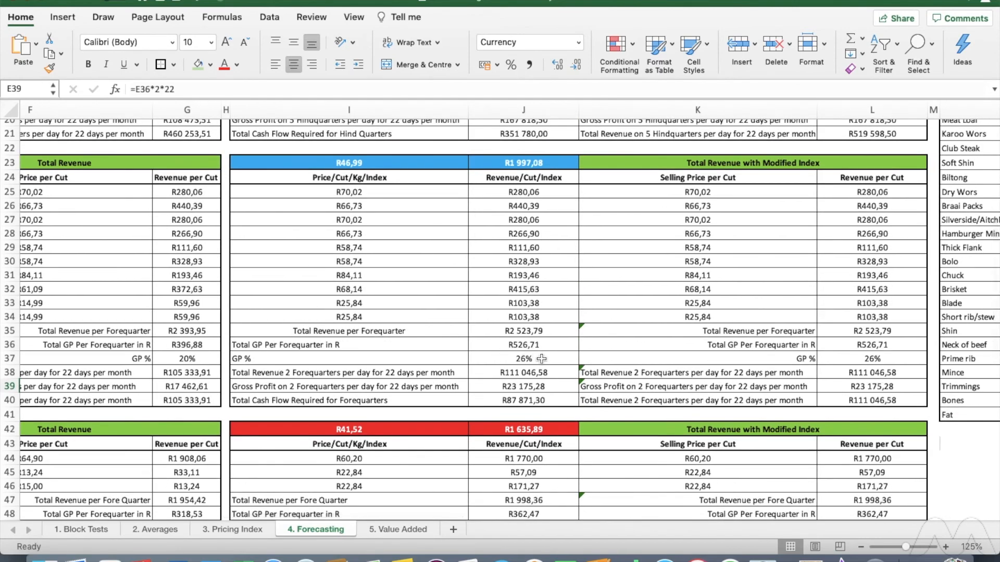
pyautogui.click(542, 359)
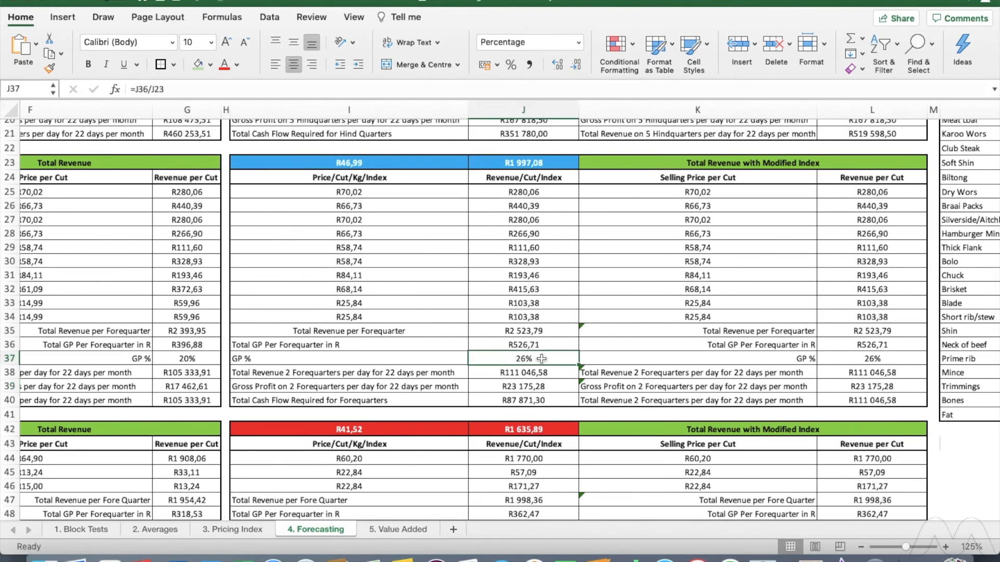
pyautogui.click(558, 387)
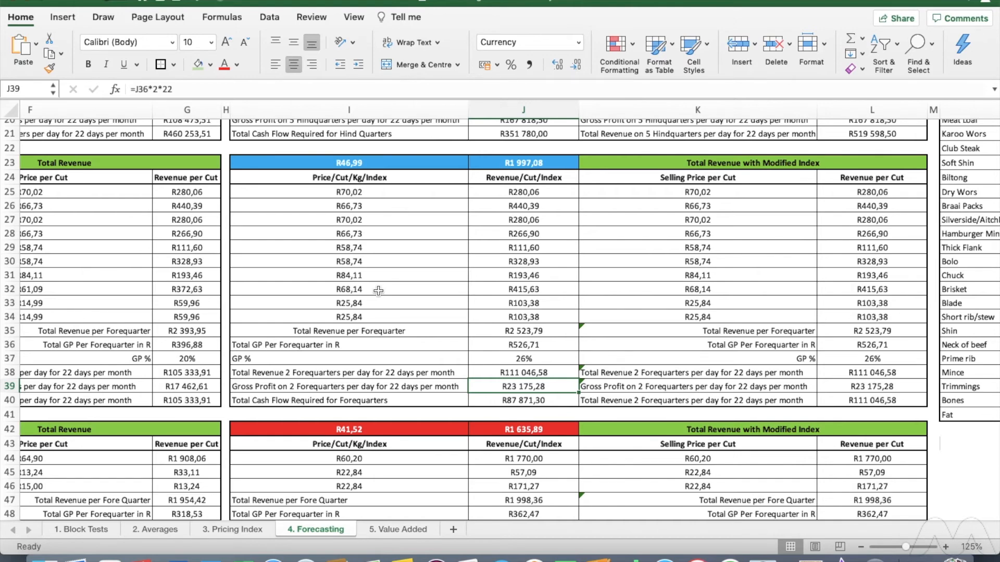
# Inspect the modified-index Total Revenue per Hind Quarter sum in J16.
pyautogui.scroll(6, 378, 291)
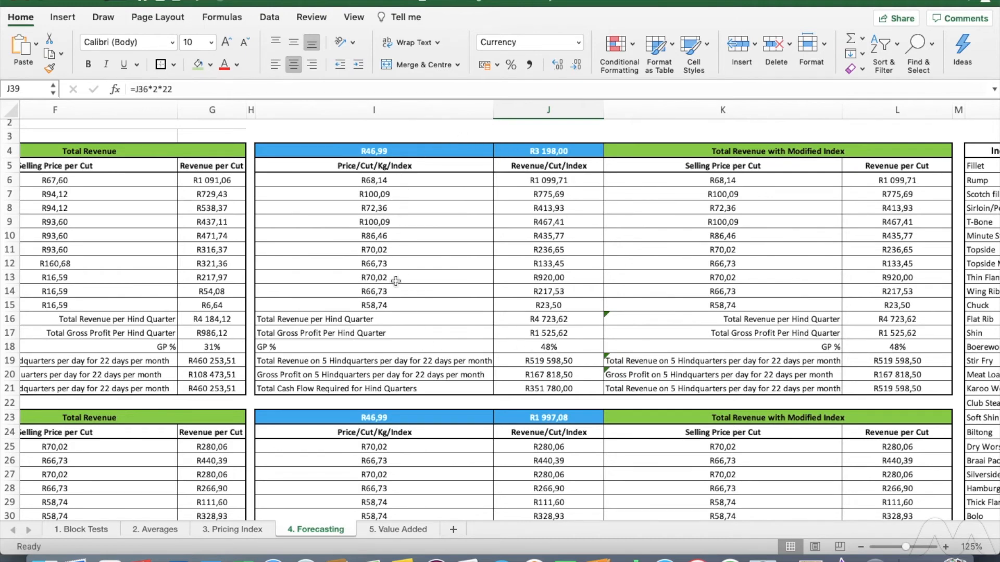
pyautogui.click(490, 323)
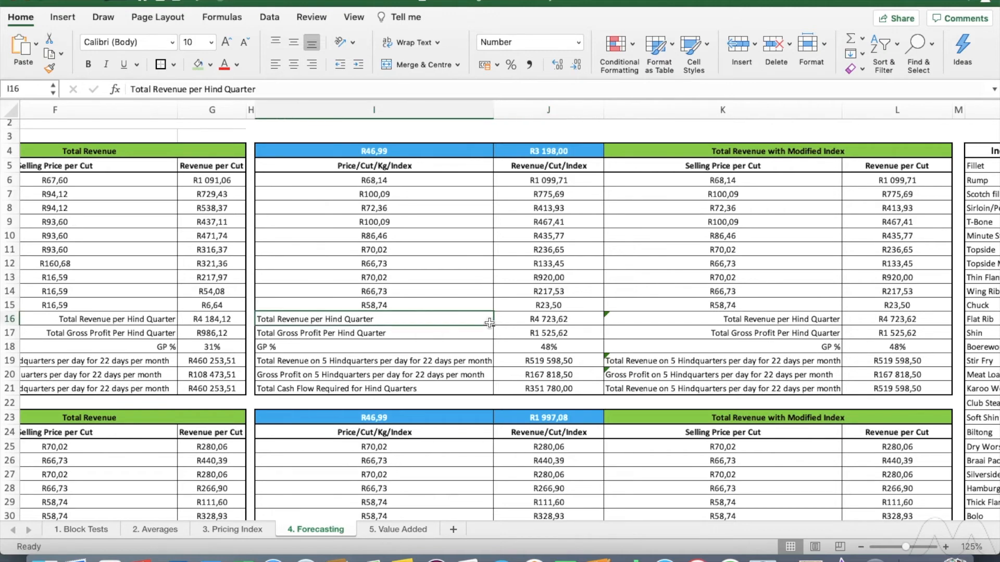
pyautogui.press('Right')
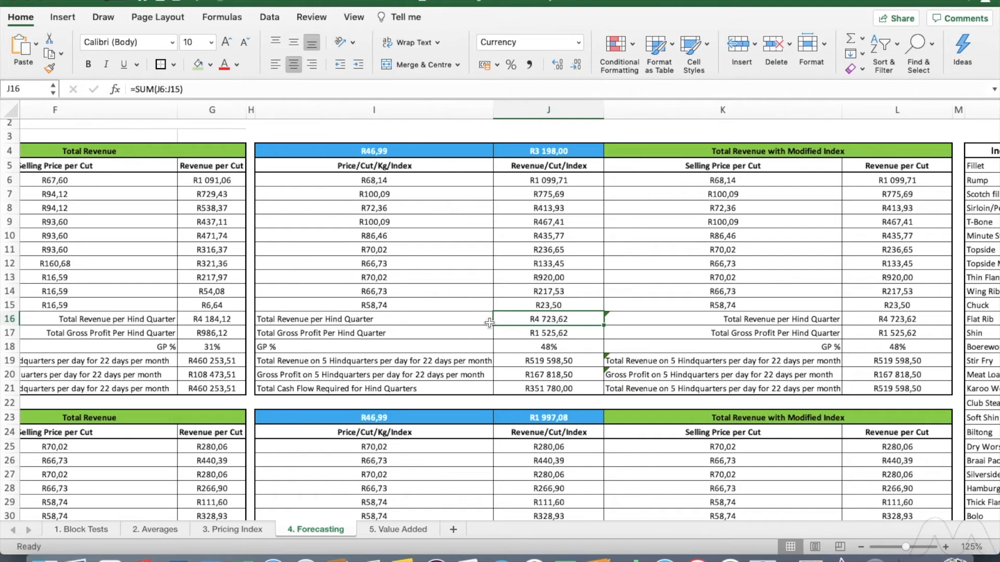
# Look over the modified-index forequarter blocks and the original-index C-grade (Trimmings) Forequarter Analysis.
pyautogui.scroll(-7, 489, 322)
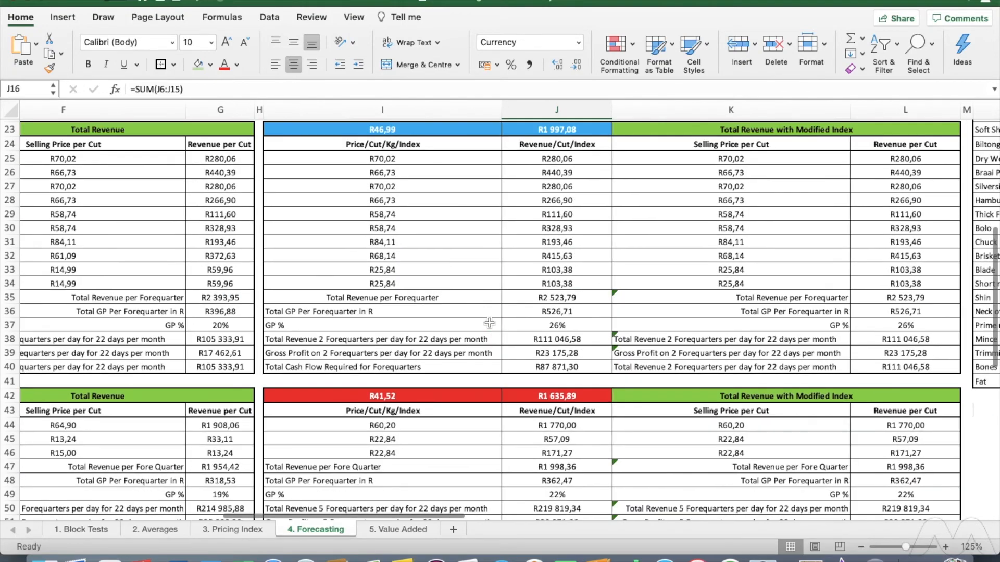
pyautogui.scroll(2, 489, 323)
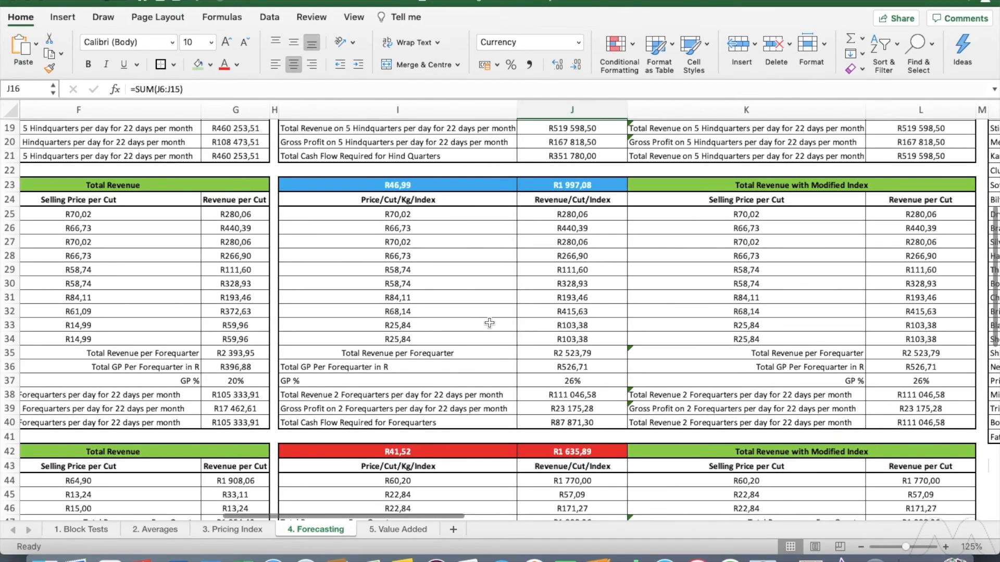
pyautogui.scroll(-4, 489, 323)
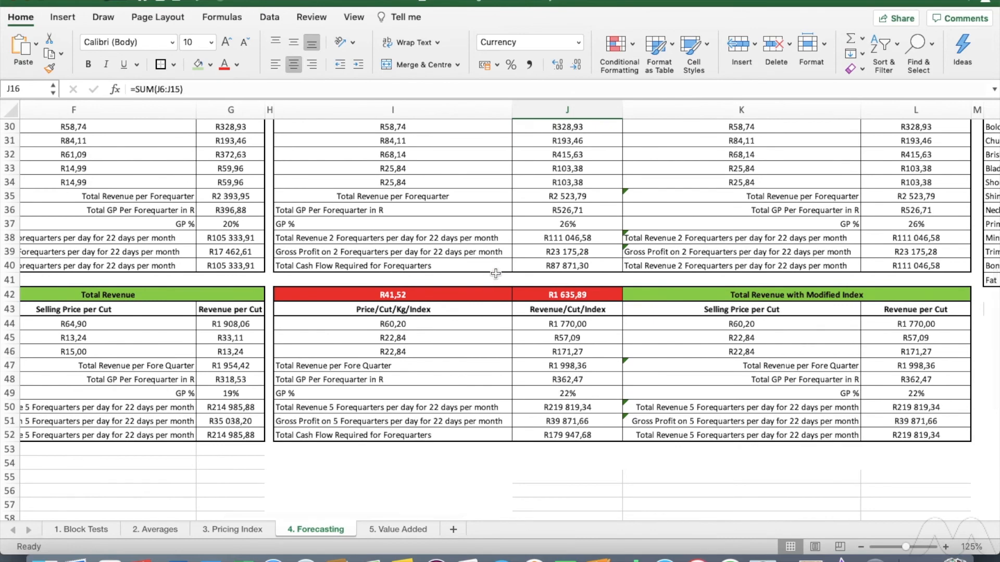
pyautogui.hscroll(-10, 496, 274)
pyautogui.scroll(-2, 495, 274)
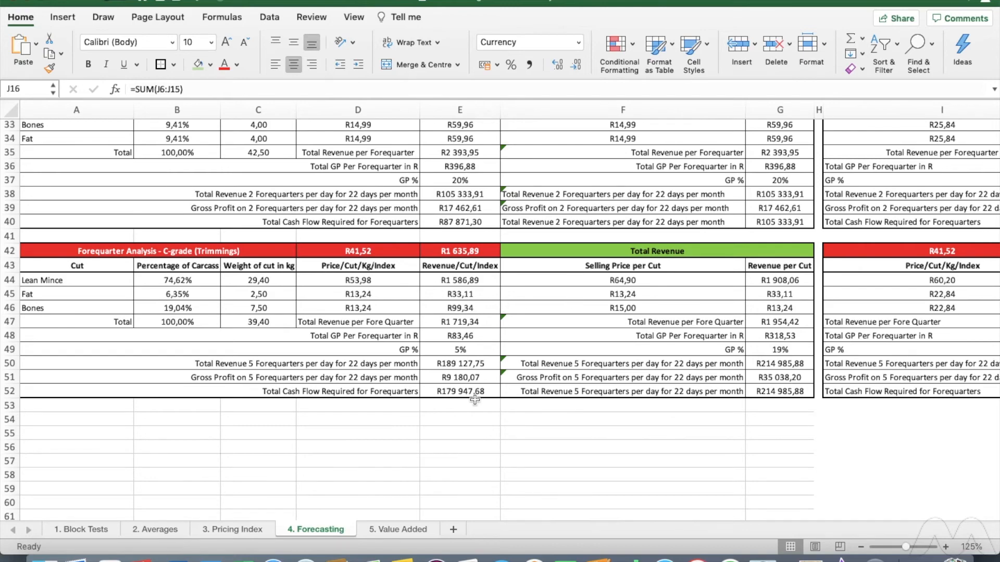
pyautogui.scroll(-3, 474, 401)
# Check the Percentage of Carcass total in B16 and the Bones percentage in B13 of the Hindquarter Analysis.
pyautogui.scroll(15, 474, 400)
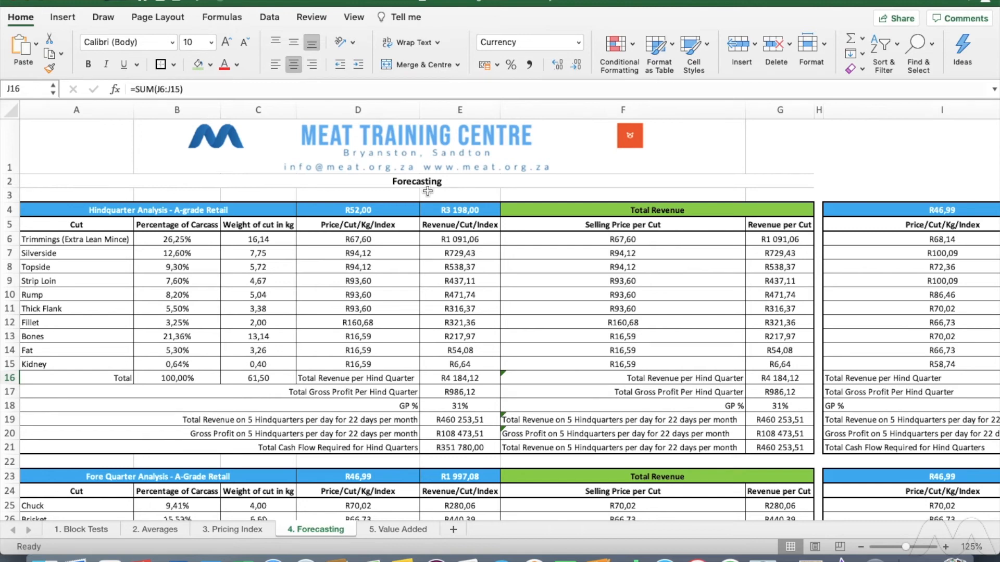
pyautogui.click(173, 378)
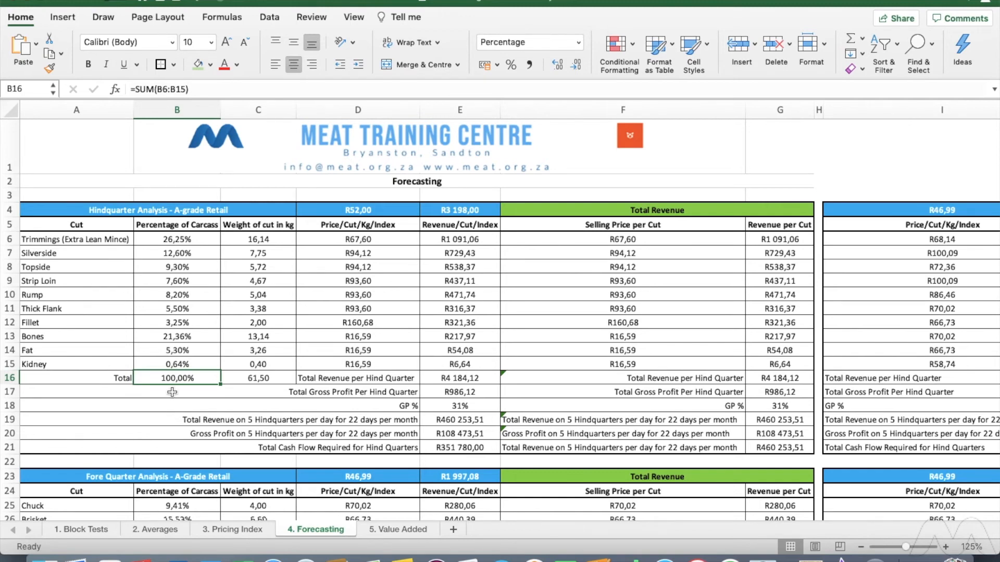
pyautogui.click(205, 335)
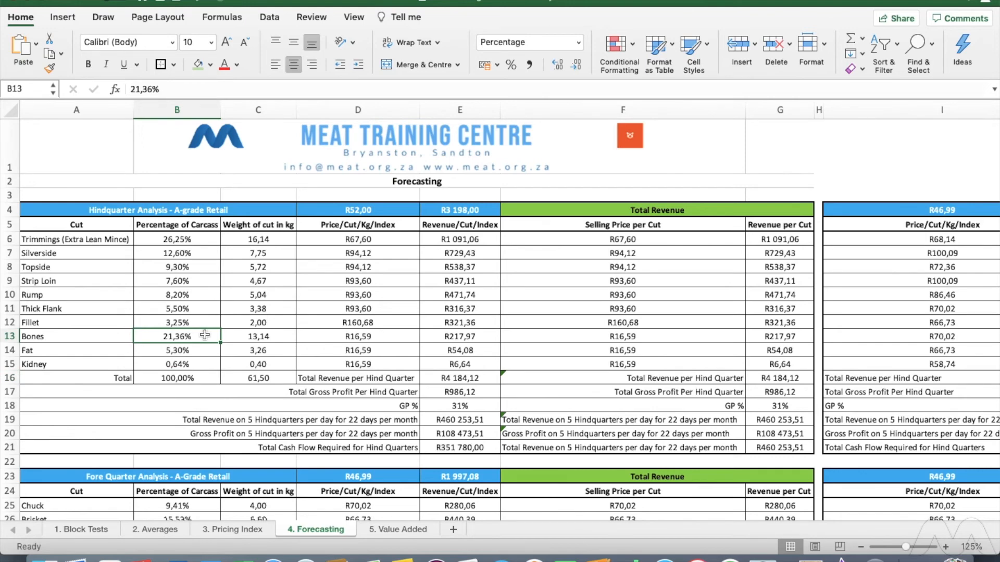
# Compare the forequarter Bones and Fat weights in C33 and C34 with the hindquarter Bones percentage and weight in B13 and C13.
pyautogui.scroll(-8, 205, 334)
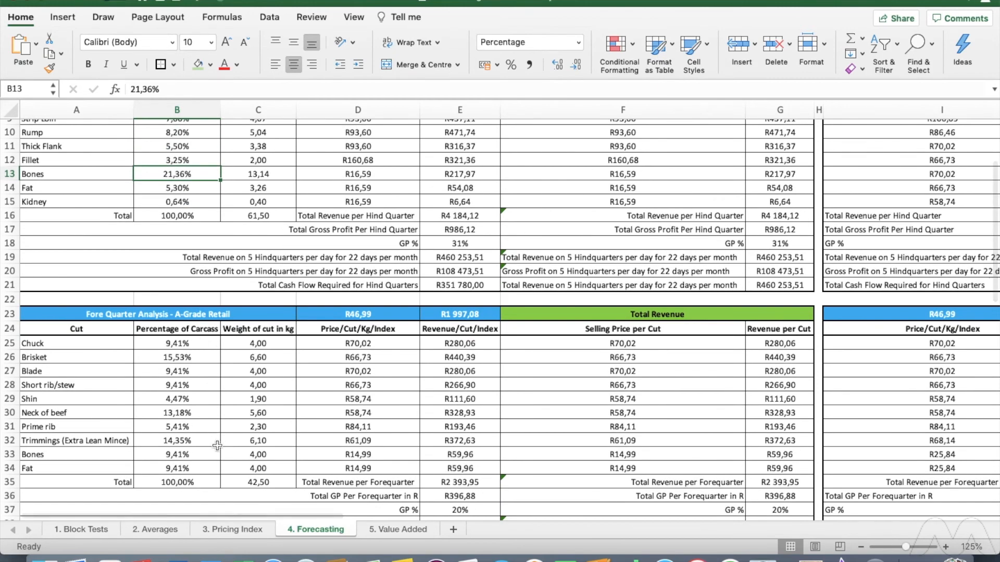
pyautogui.click(250, 454)
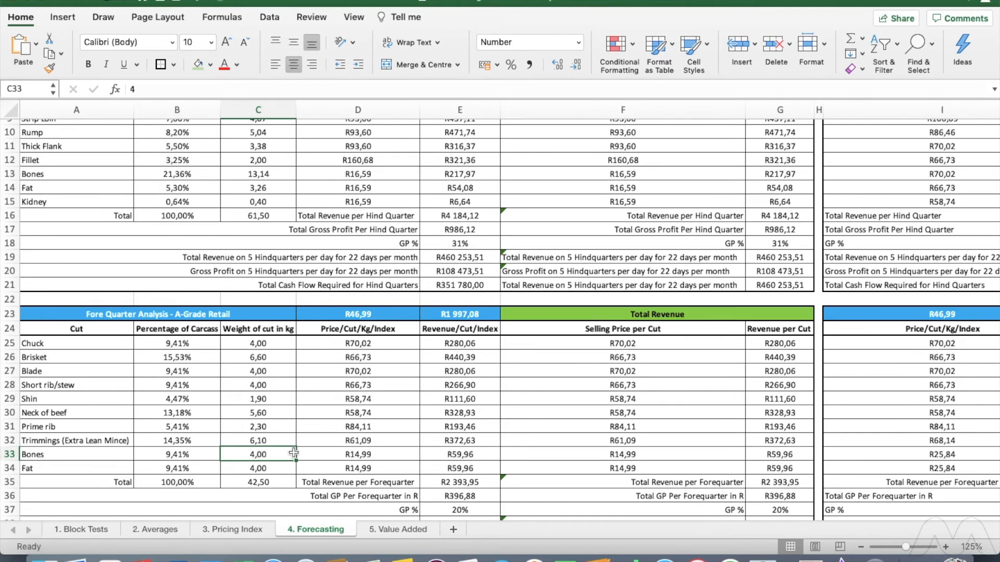
pyautogui.click(289, 468)
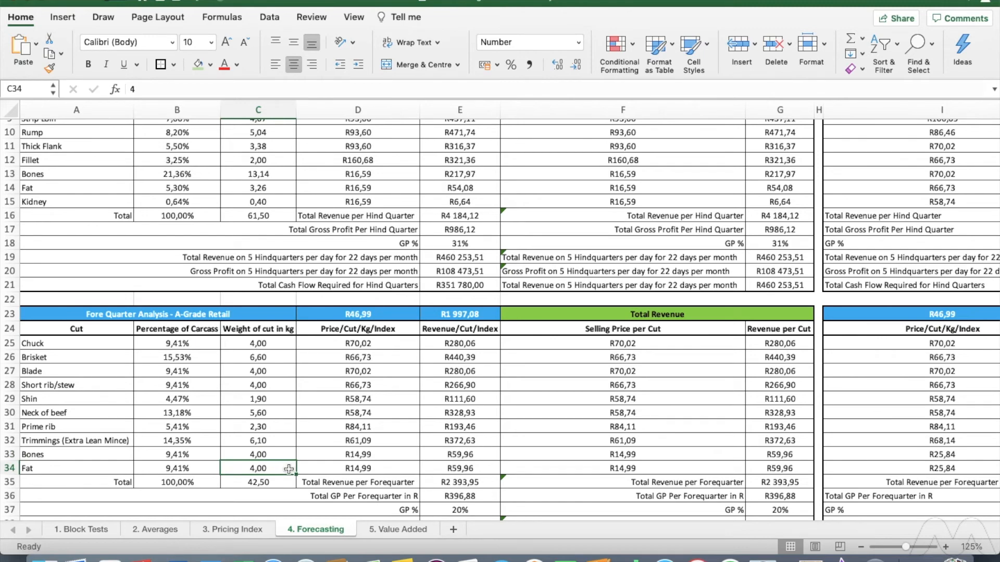
pyautogui.scroll(3, 289, 469)
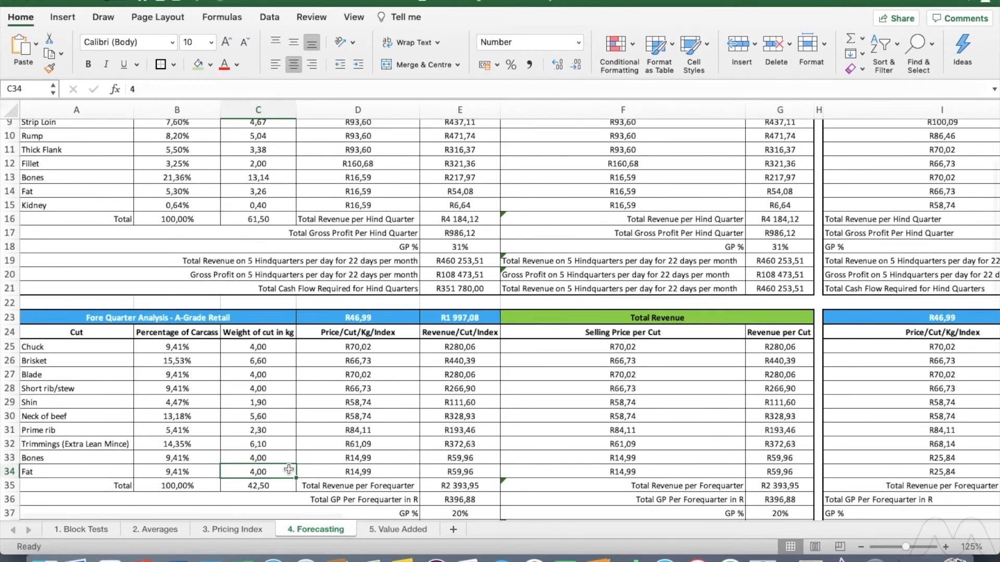
pyautogui.scroll(-2, 289, 470)
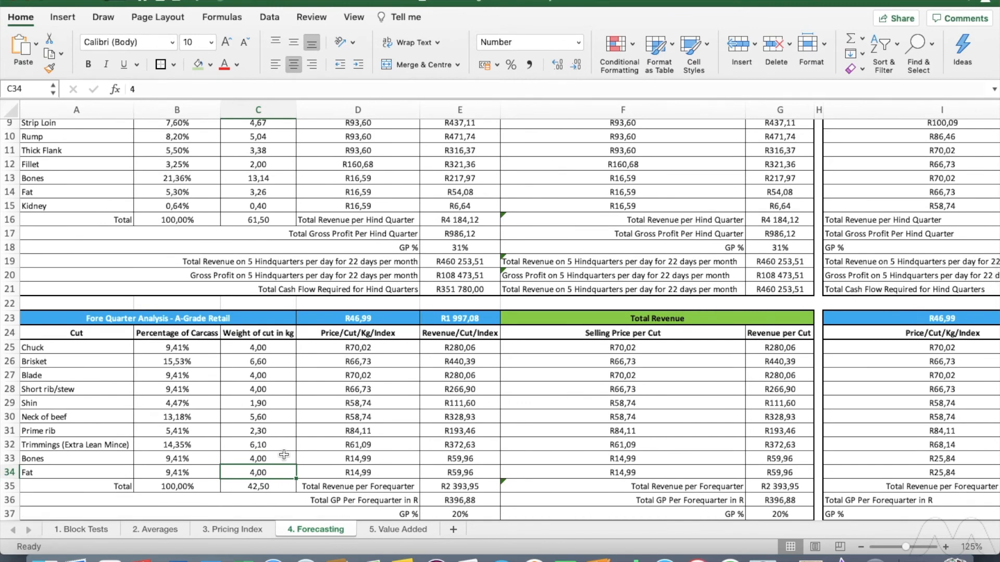
pyautogui.scroll(3, 284, 455)
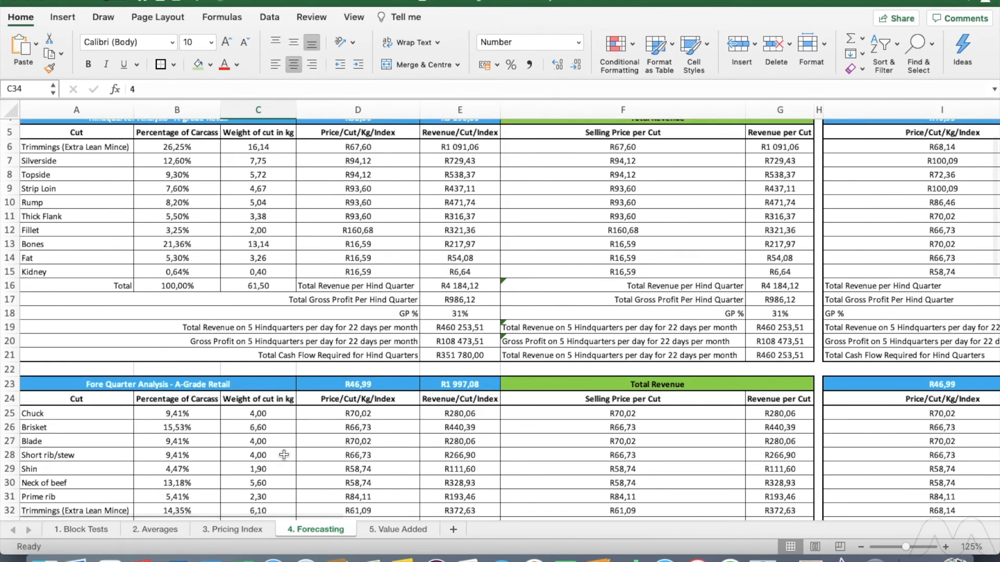
pyautogui.scroll(1, 284, 455)
pyautogui.click(185, 259)
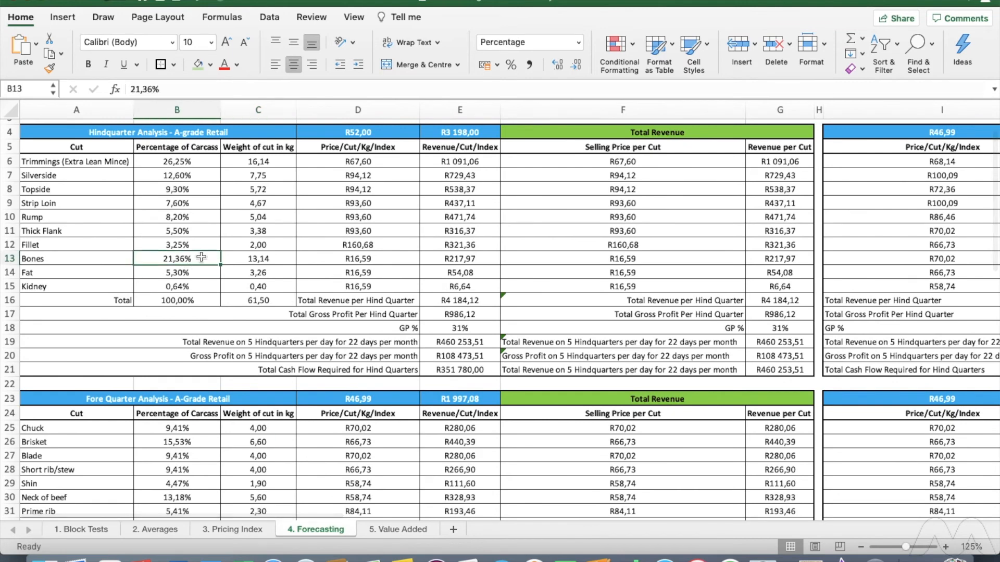
pyautogui.click(247, 258)
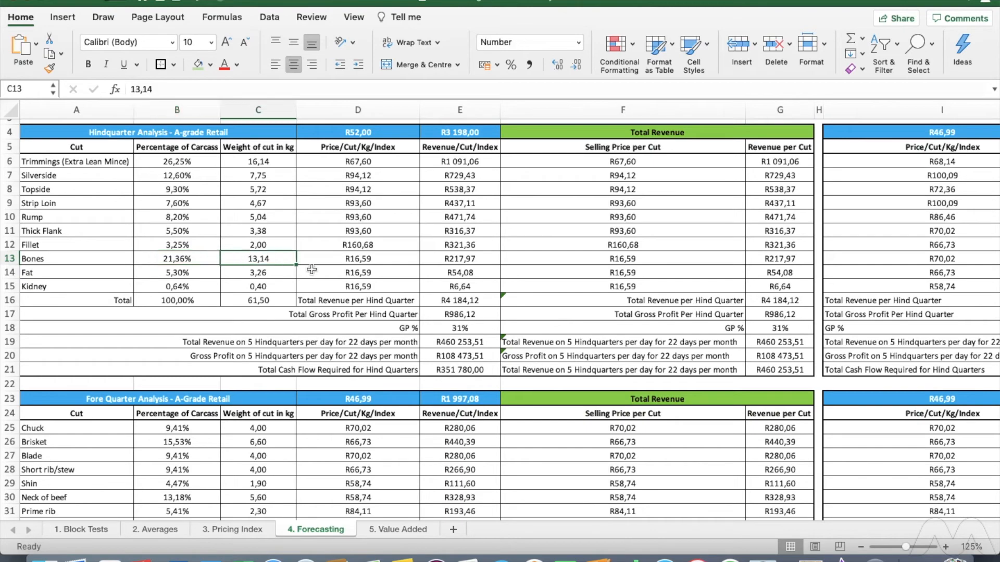
# Inspect the modified-index hindquarter GP % formula in J18.
pyautogui.hscroll(5, 489, 235)
pyautogui.hscroll(10, 615, 236)
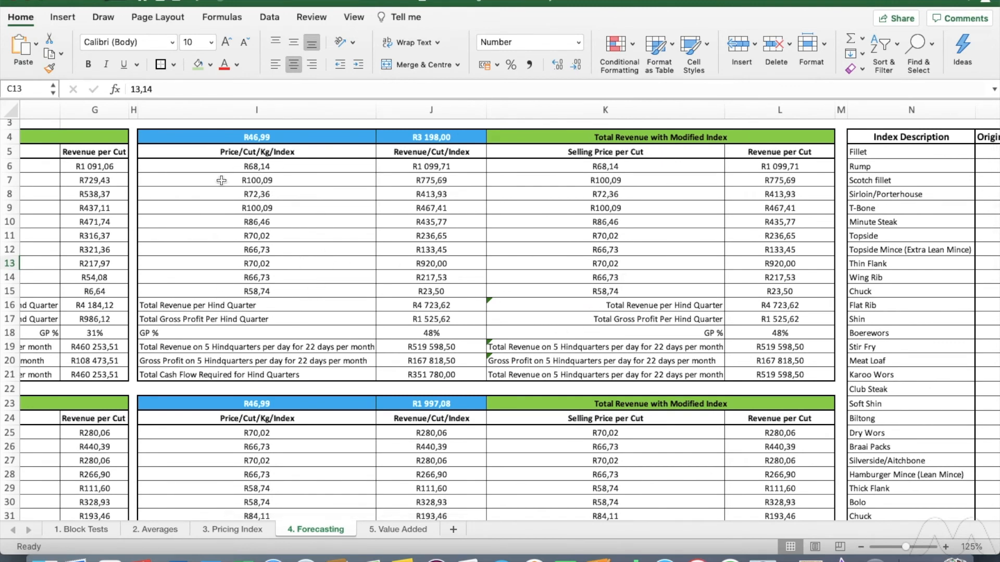
pyautogui.click(446, 336)
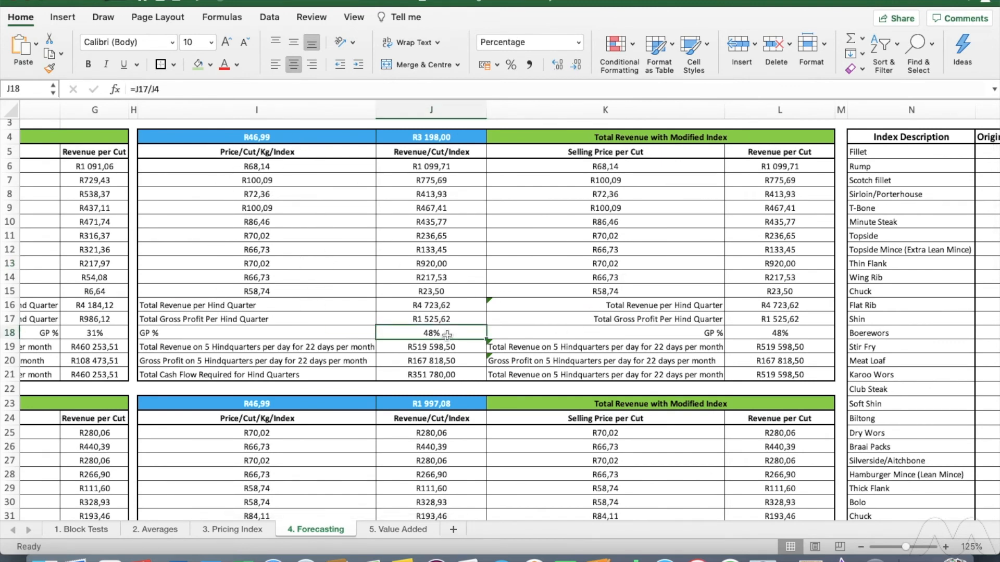
# Set the original-index selling prices of Kidney and Fat in F15 and F14 to 0.
pyautogui.hscroll(-5, 290, 305)
pyautogui.hscroll(-2, 346, 274)
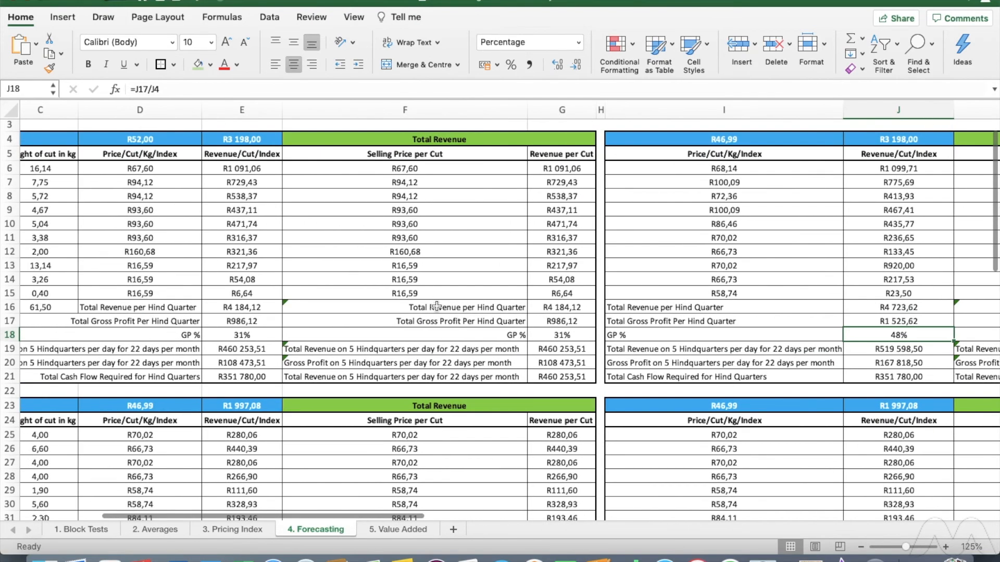
pyautogui.click(553, 290)
pyautogui.press('Left')
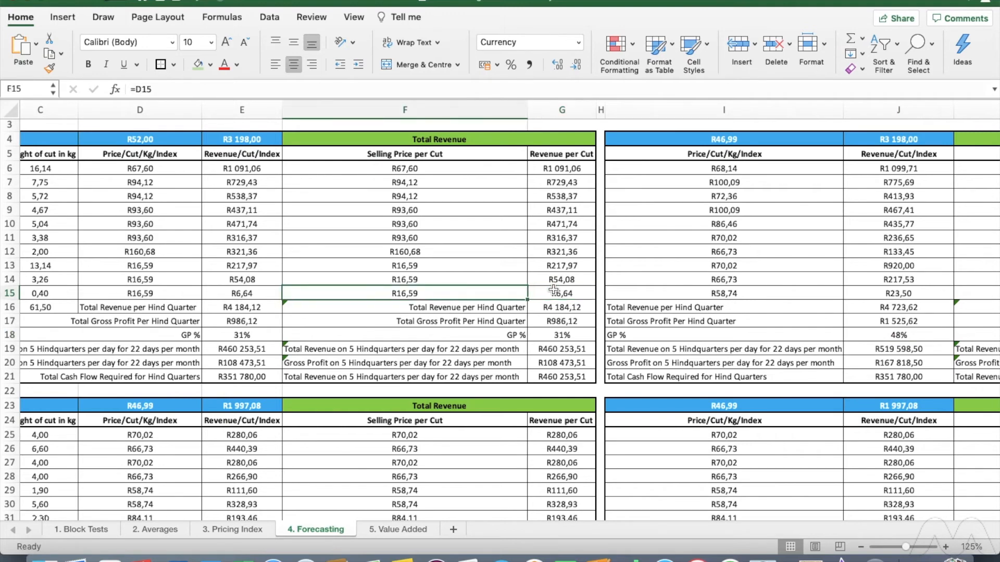
pyautogui.write('0')
pyautogui.press('Up')
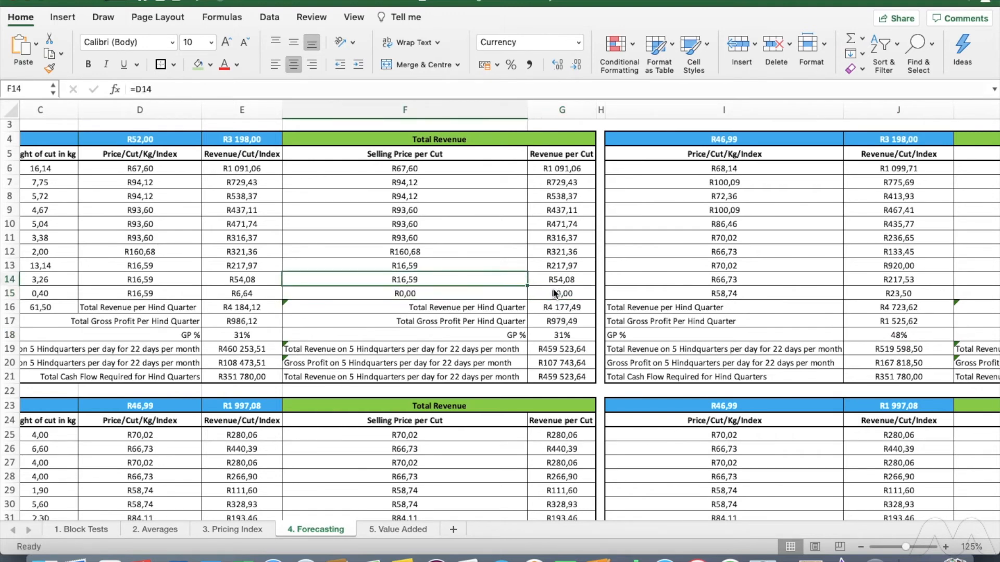
pyautogui.write('0')
pyautogui.press('Up')
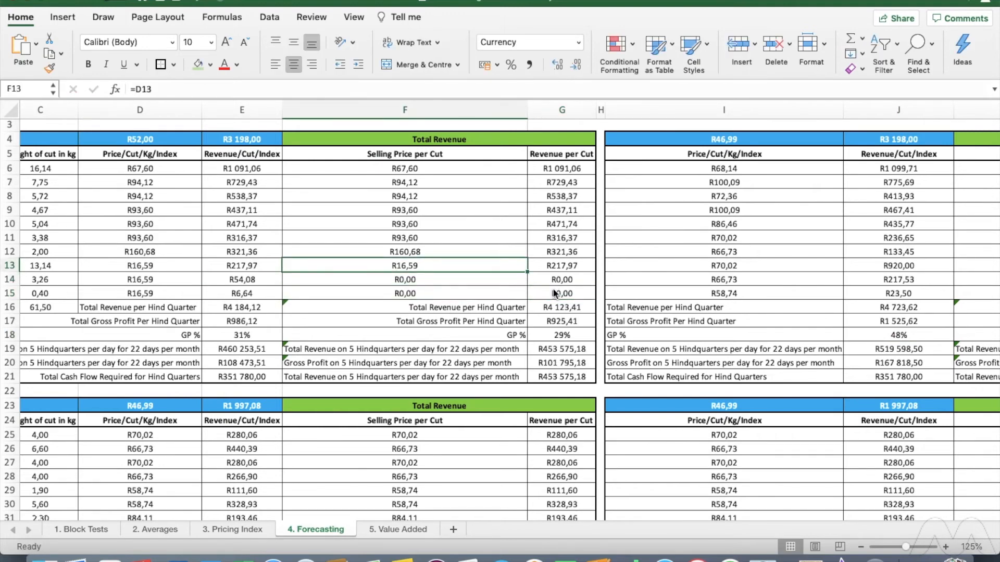
pyautogui.press('Down')
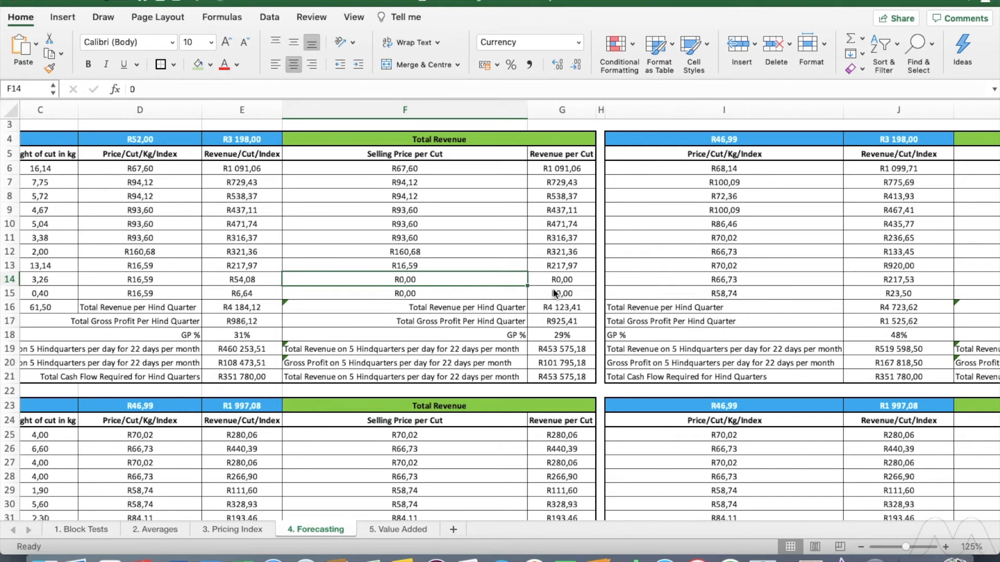
# Undo the zero selling prices entered for Fat and Kidney in the hindquarter Total Revenue block.
pyautogui.press('super+z')
pyautogui.press('super+z')
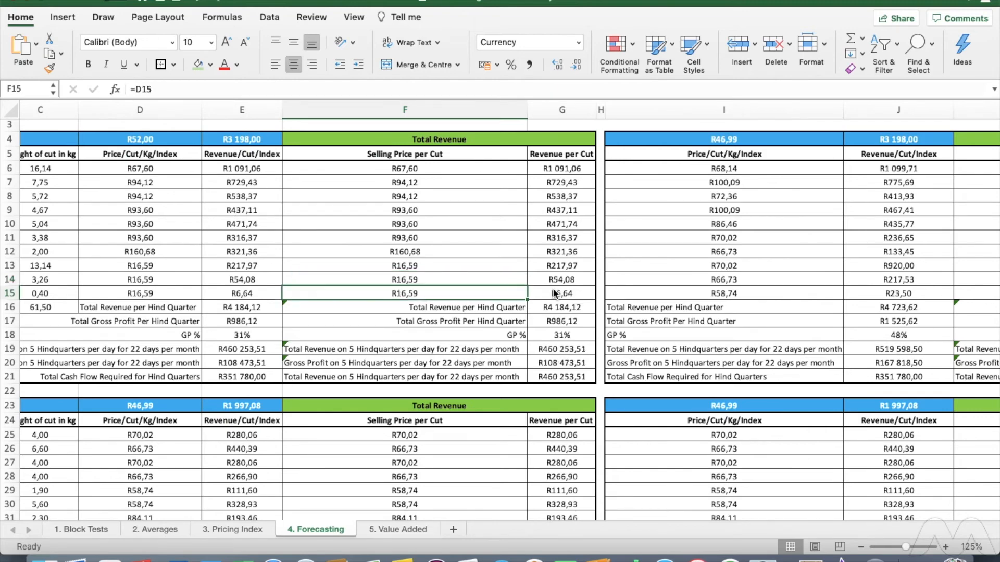
pyautogui.hscroll(-5, 554, 294)
pyautogui.scroll(1, 555, 294)
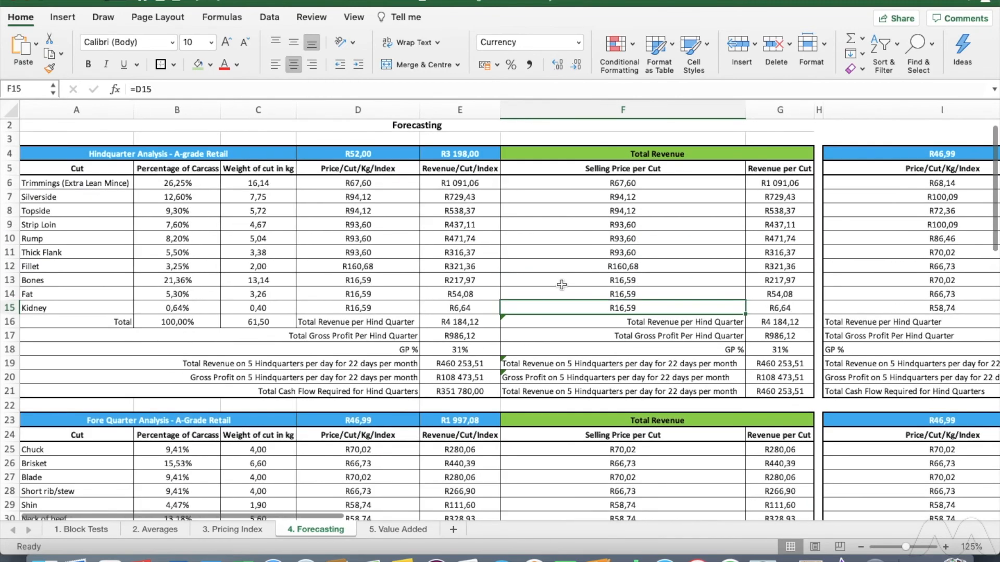
# Try to change the Fillet selling price in F12 by editing its formula to =D250.
pyautogui.click(602, 272)
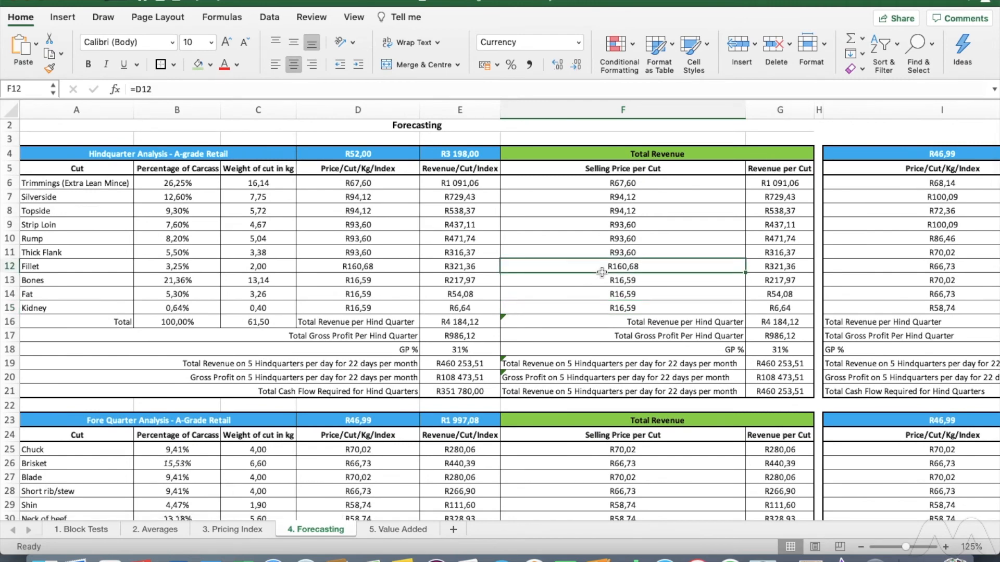
pyautogui.hscroll(1, 602, 271)
pyautogui.scroll(-1, 602, 271)
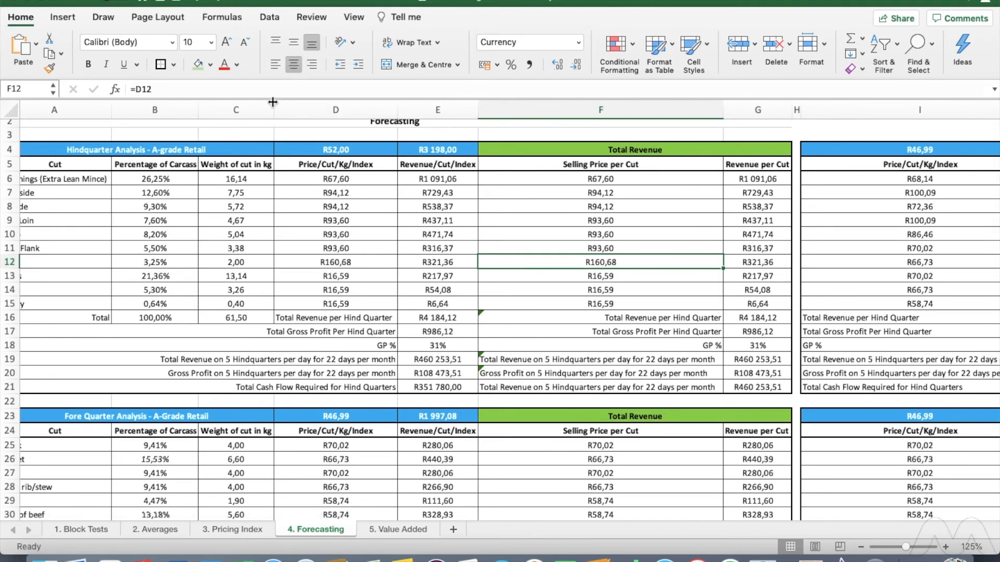
pyautogui.click(244, 89)
pyautogui.press('BackSpace')
pyautogui.press('BackSpace')
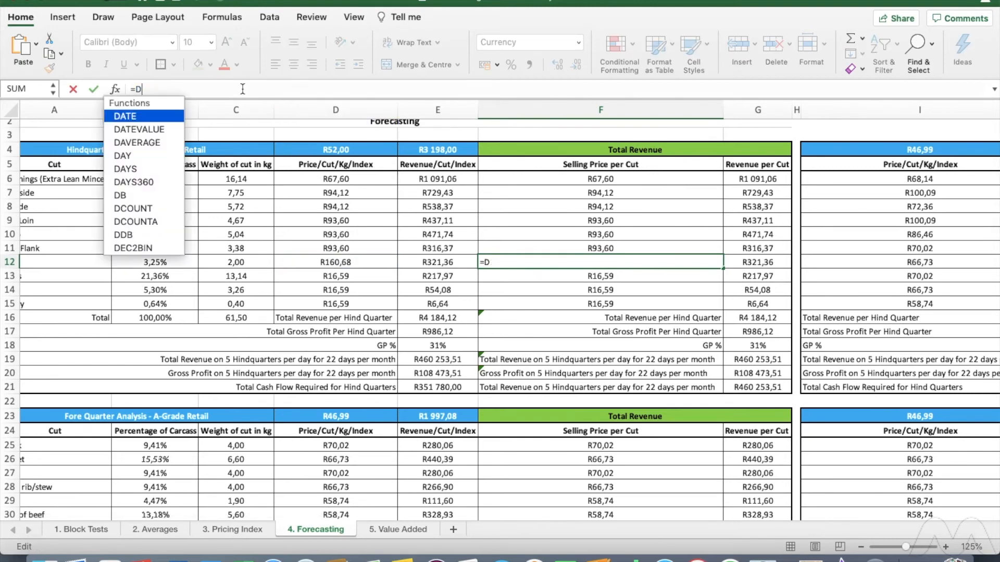
pyautogui.write('250')
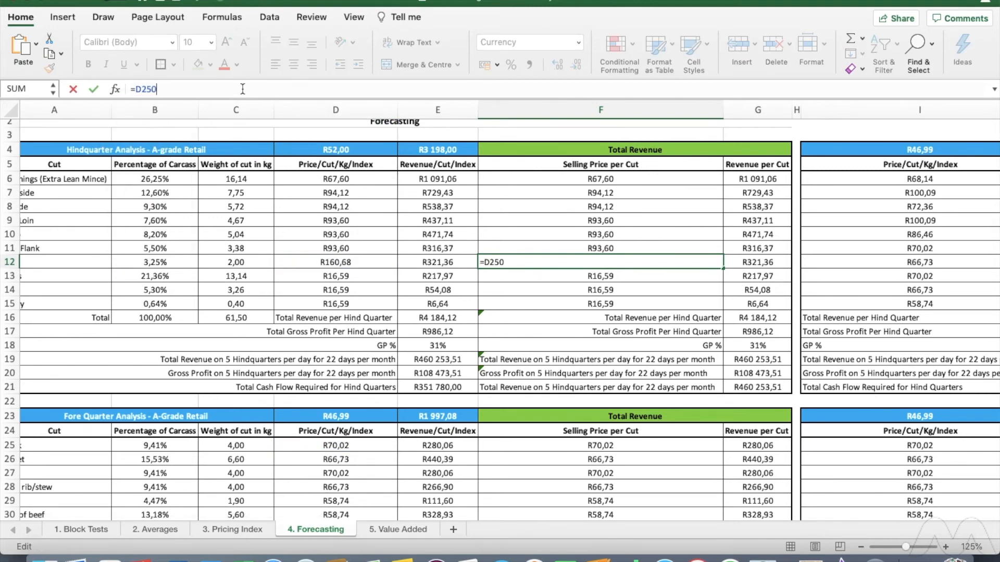
pyautogui.press('Return')
pyautogui.press('Up')
# Replace the Fillet selling price formula in F12 with the value 250 and check the hindquarter GP % in G18.
pyautogui.moveTo(212, 87); pyautogui.dragTo(114, 92)
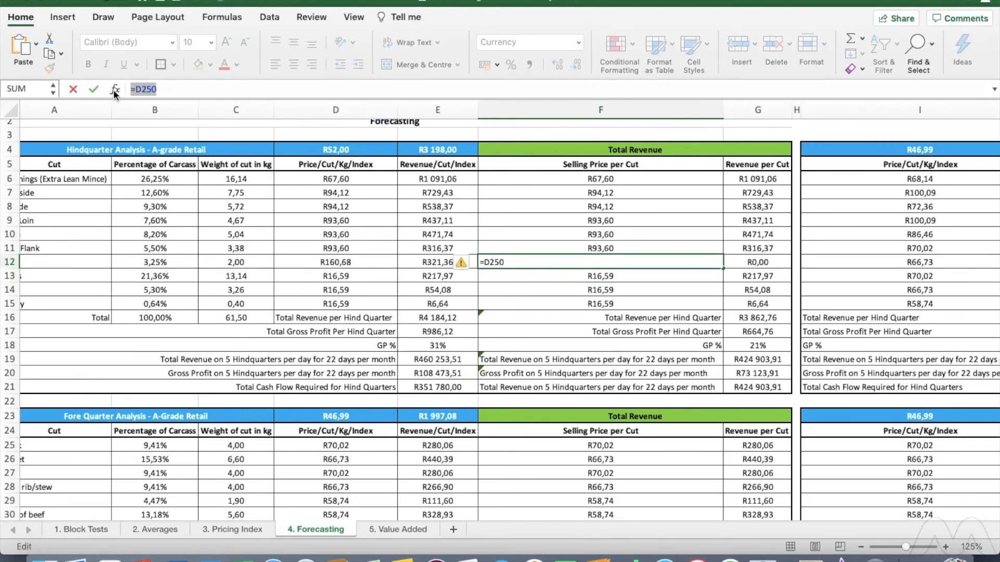
pyautogui.write('250')
pyautogui.press('Return')
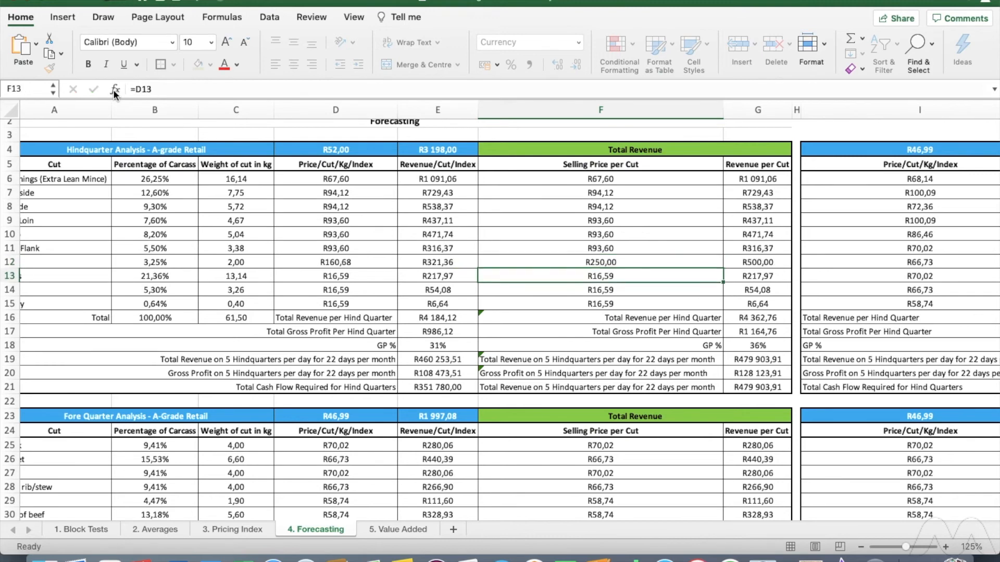
pyautogui.press('Up')
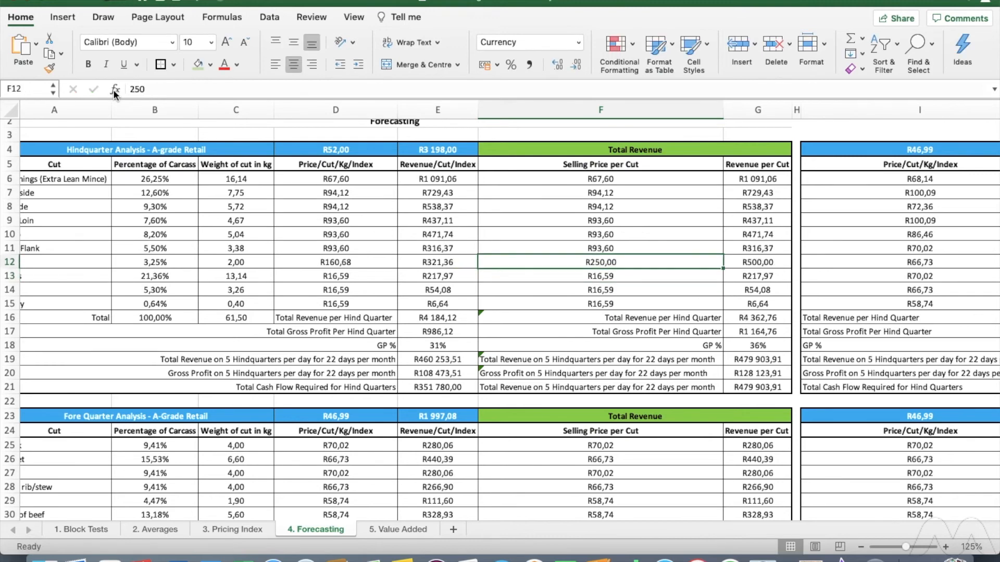
pyautogui.click(736, 348)
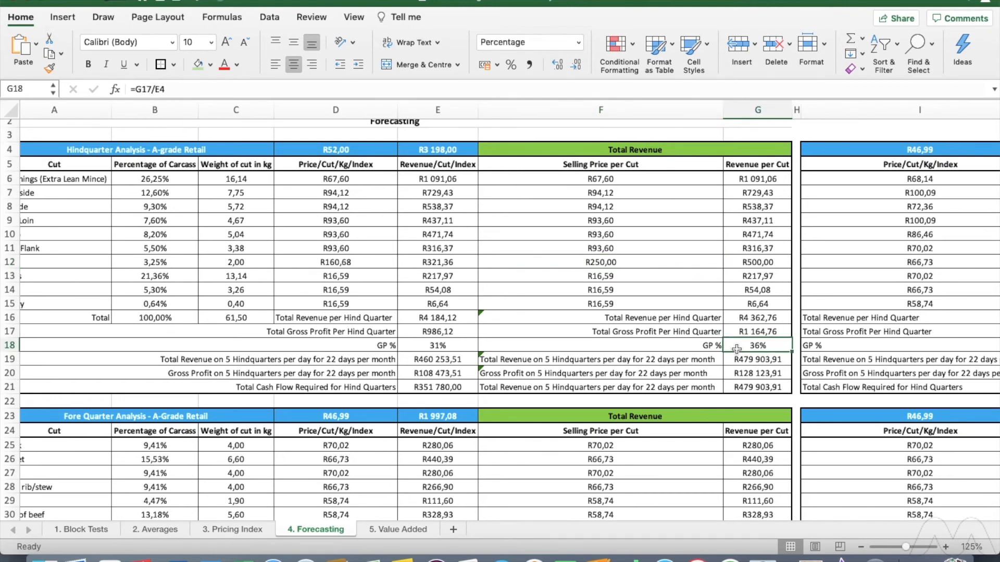
# Undo the Fillet selling price changes in F12 to restore the formula =D12.
pyautogui.press('super+z')
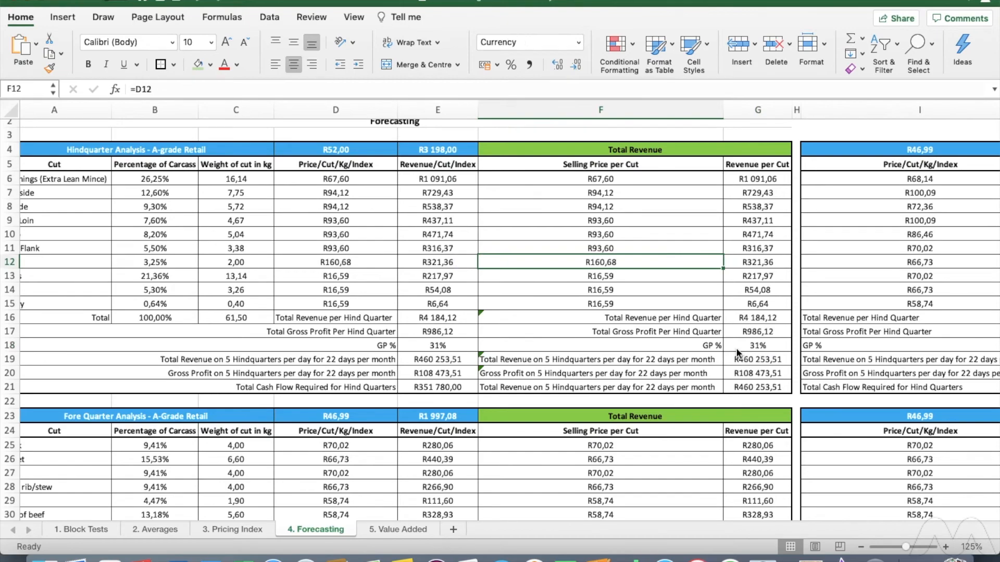
pyautogui.scroll(1, 666, 302)
pyautogui.hscroll(-1, 666, 302)
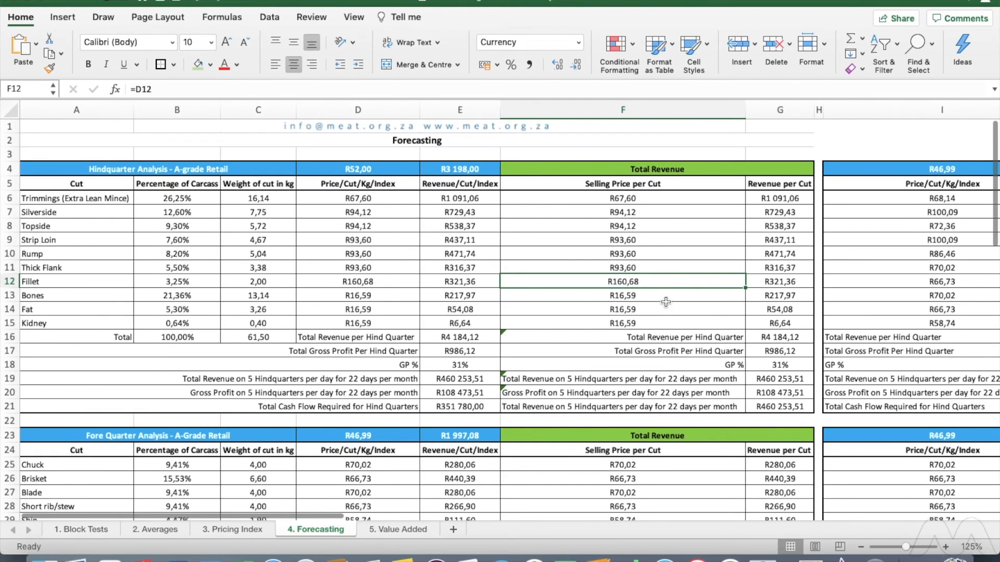
# Review the Original and Modified Index table beside the modified-index blocks, and open the 3. Pricing Index sheet to view its indexes.
pyautogui.scroll(-10, 666, 302)
pyautogui.hscroll(5, 666, 302)
pyautogui.hscroll(1, 665, 302)
pyautogui.scroll(6, 665, 302)
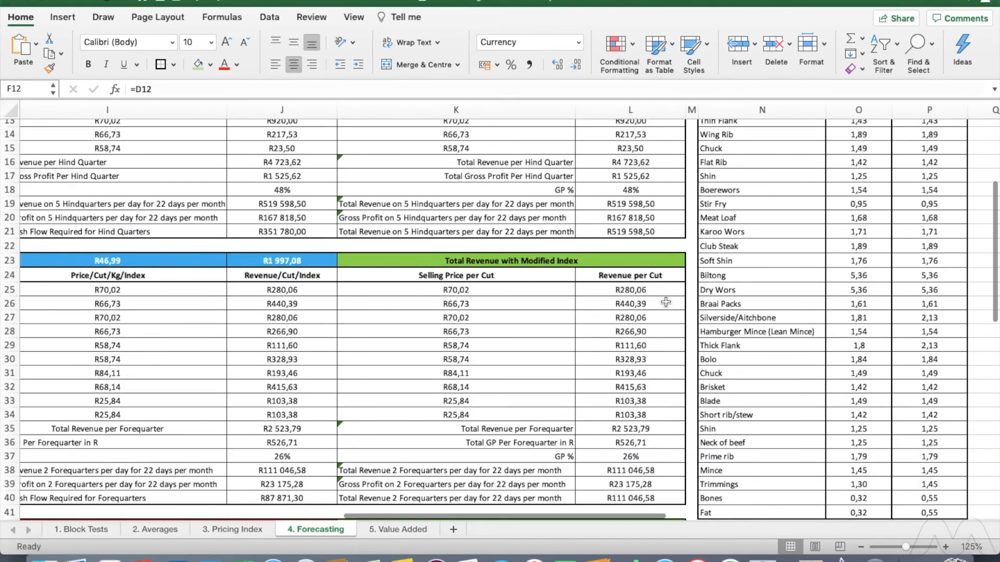
pyautogui.scroll(5, 665, 302)
pyautogui.hscroll(3, 666, 302)
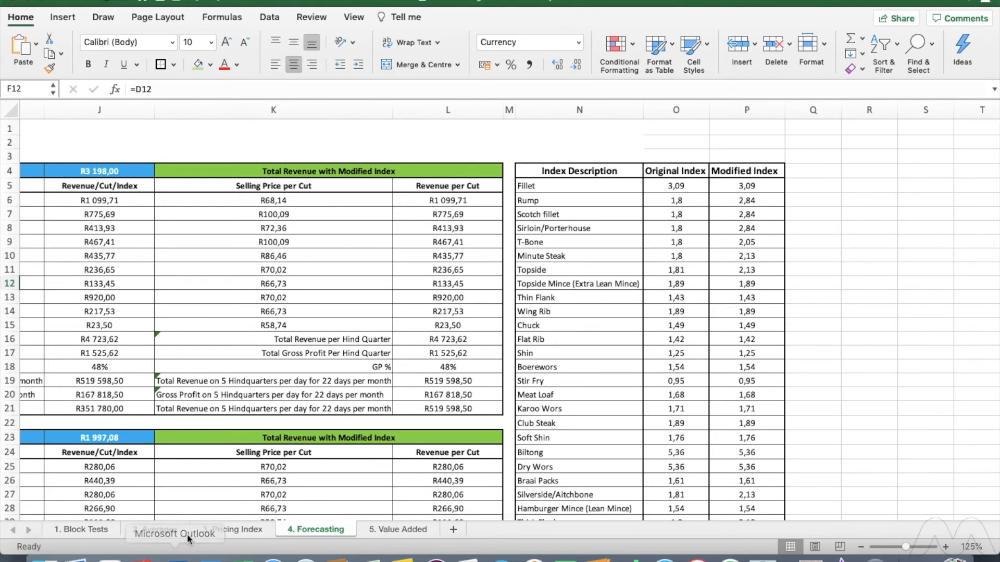
pyautogui.click(215, 536)
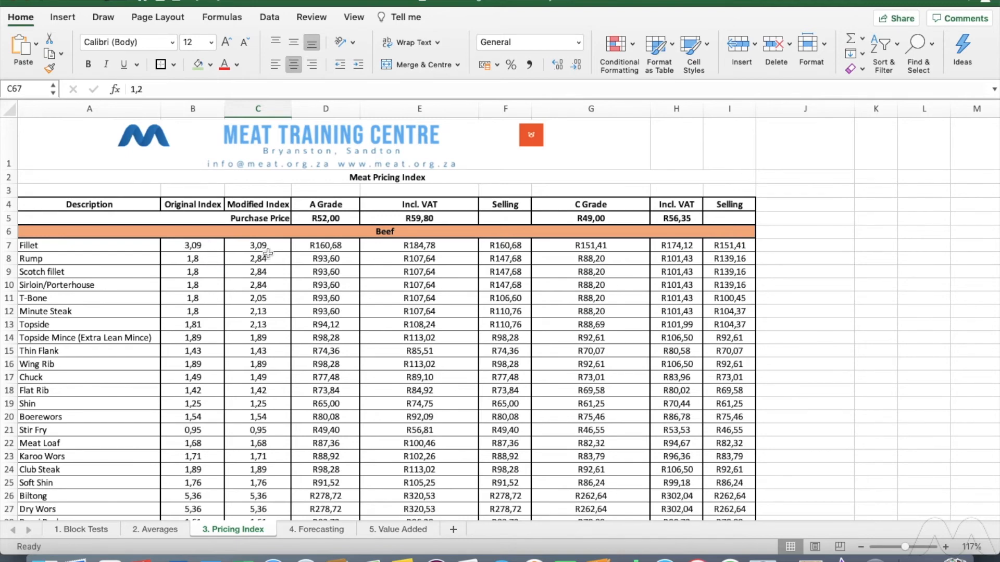
# Compare the Forecasting modified-index hindquarter prices with the Pricing Index sheet, and inspect the Topside price formula in I8.
pyautogui.click(323, 528)
pyautogui.hscroll(-3, 294, 390)
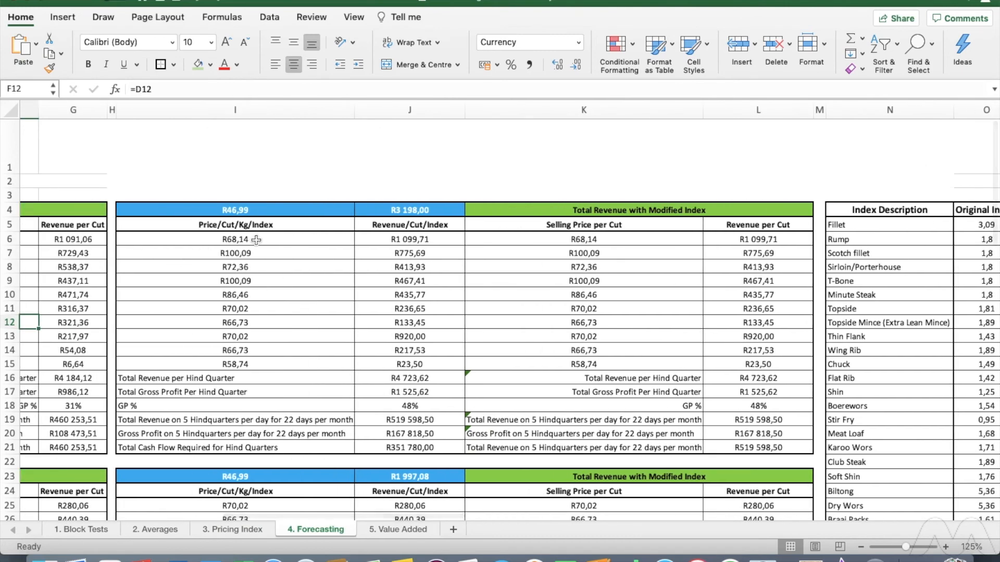
pyautogui.click(244, 529)
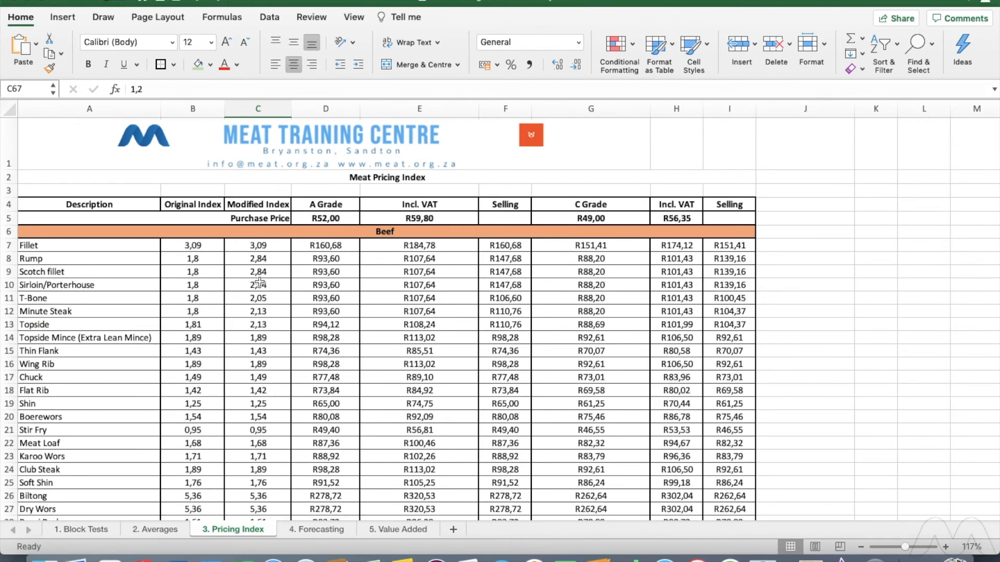
pyautogui.click(316, 533)
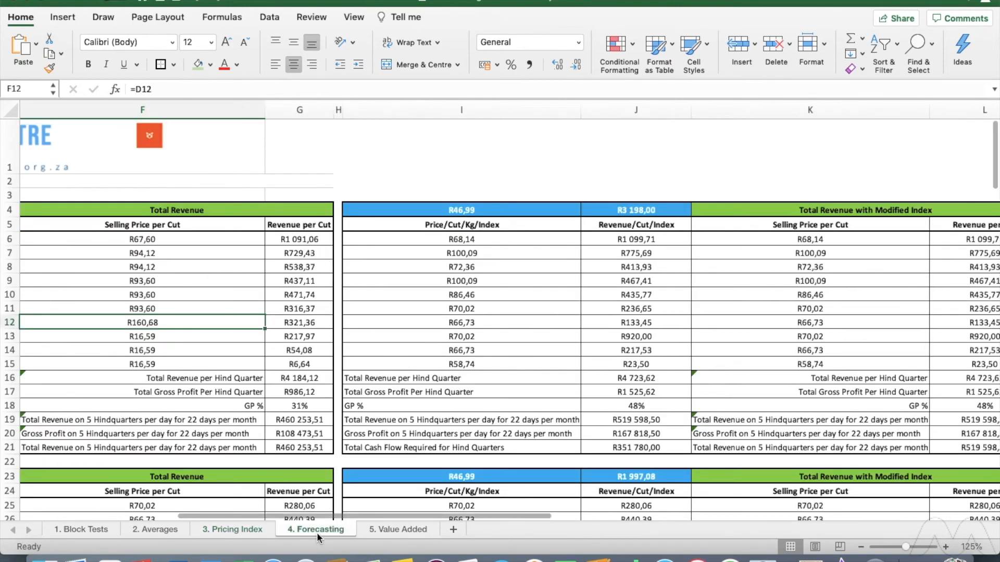
pyautogui.hscroll(5, 669, 268)
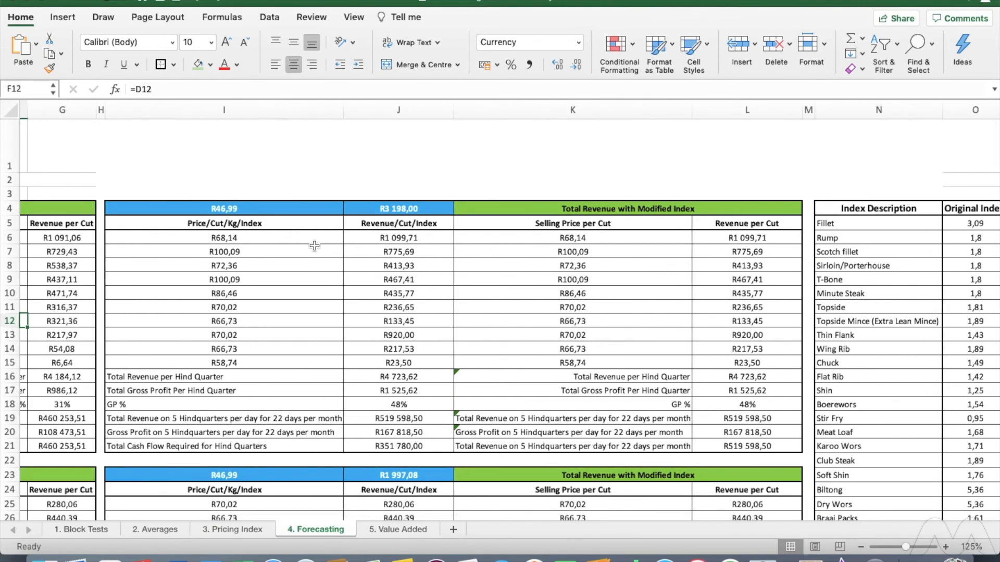
pyautogui.click(265, 267)
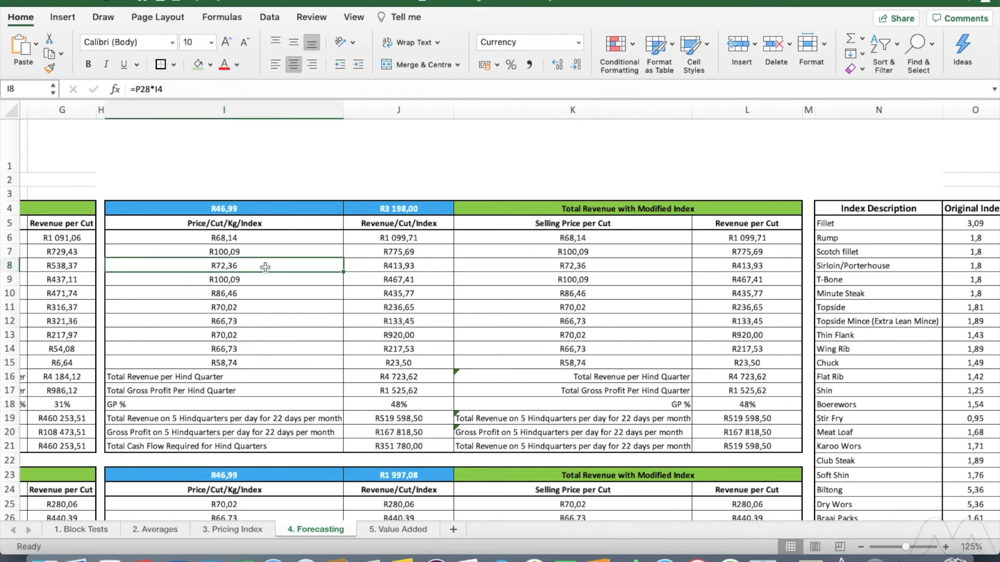
# Trace the Topside row from its cut name in A8 across the original and modified-index hindquarter blocks in the Forecasting sheet.
pyautogui.press('Left')
pyautogui.press('Left')
pyautogui.press('Left')
pyautogui.press('Left')
pyautogui.press('Left')
pyautogui.press('Left')
pyautogui.press('Left')
pyautogui.press('Left')
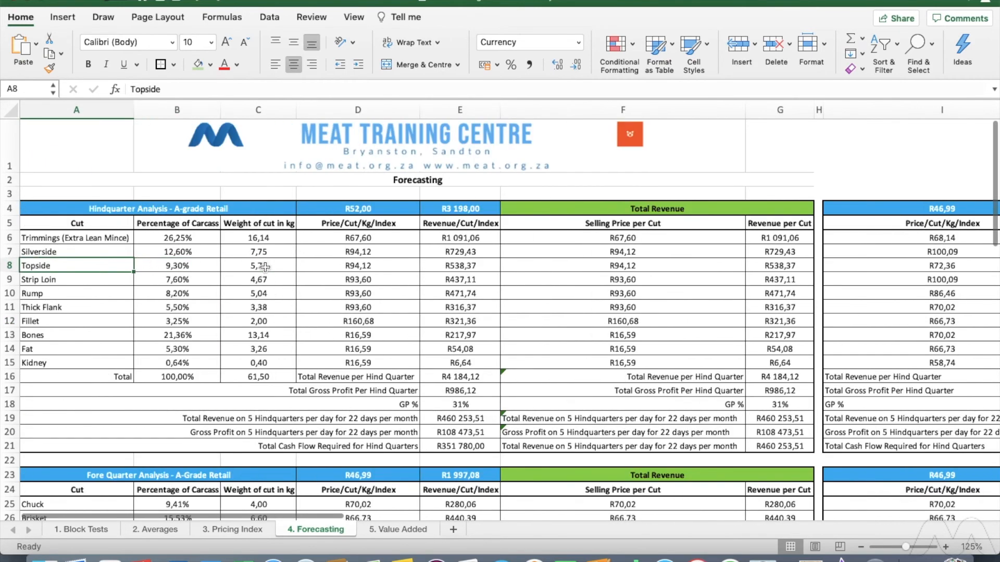
pyautogui.press('Right')
pyautogui.press('Right')
pyautogui.press('Right')
pyautogui.press('Right')
pyautogui.press('Right')
pyautogui.press('Right')
pyautogui.press('Right')
pyautogui.press('Right')
pyautogui.press('Right')
pyautogui.press('Right')
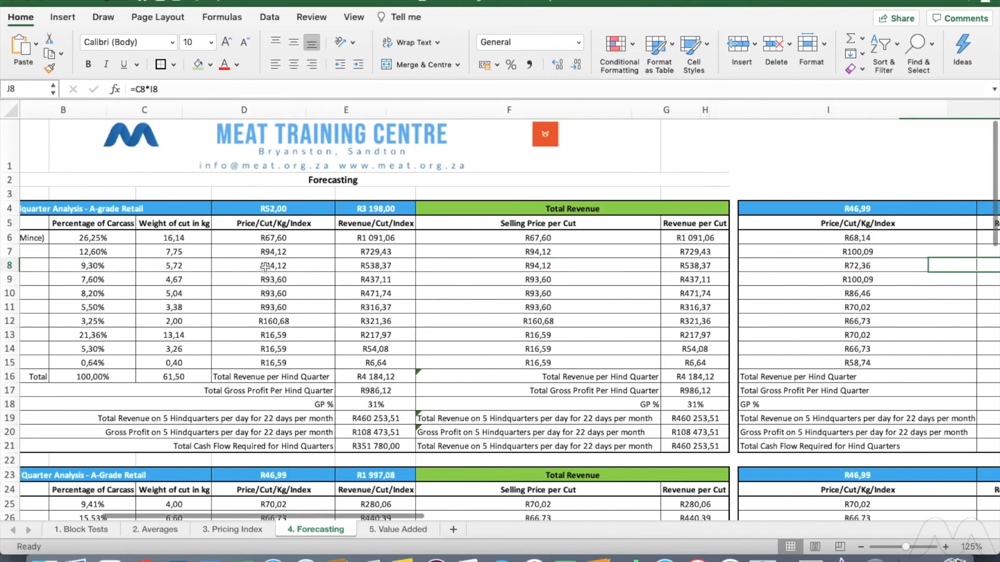
pyautogui.press('Right')
pyautogui.press('Left')
pyautogui.press('Right')
pyautogui.press('Right')
pyautogui.press('Left')
pyautogui.press('Left')
pyautogui.press('Left')
pyautogui.press('Left')
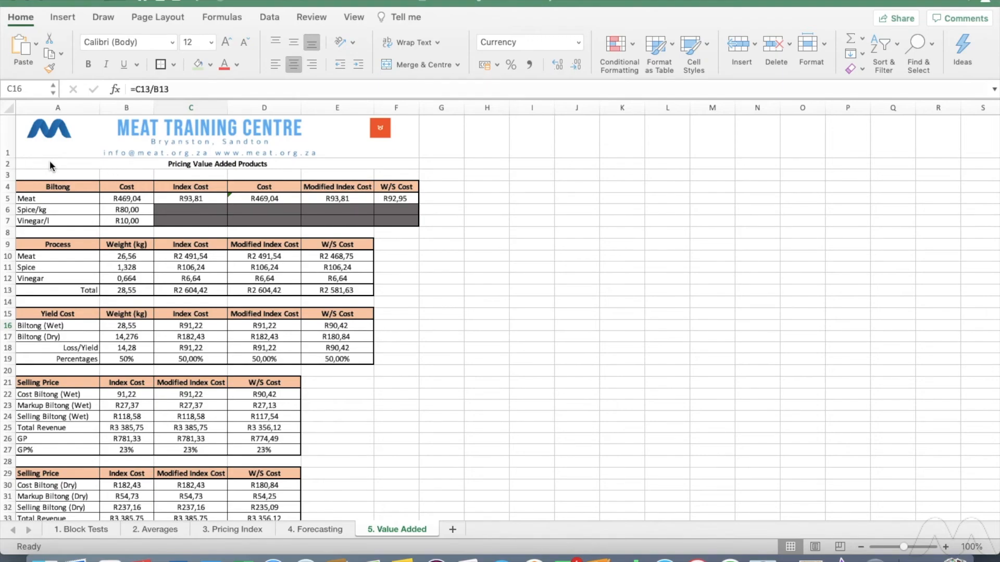
# Inspect the biltong Meat cost formula in B5 of 5. Value Added and check its source prices in the Forecasting sheet.
pyautogui.click(58, 198)
pyautogui.click(50, 199)
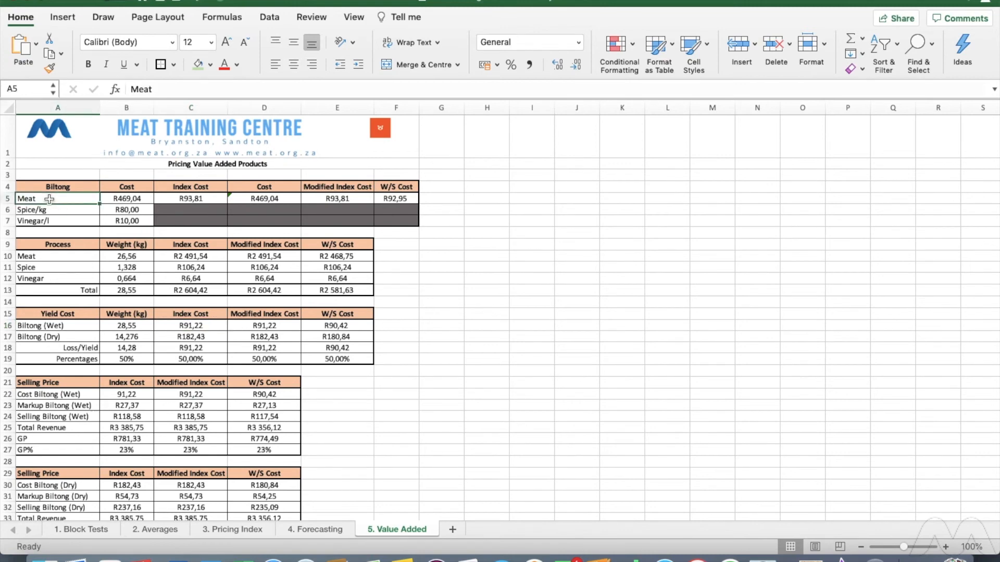
pyautogui.press('Right')
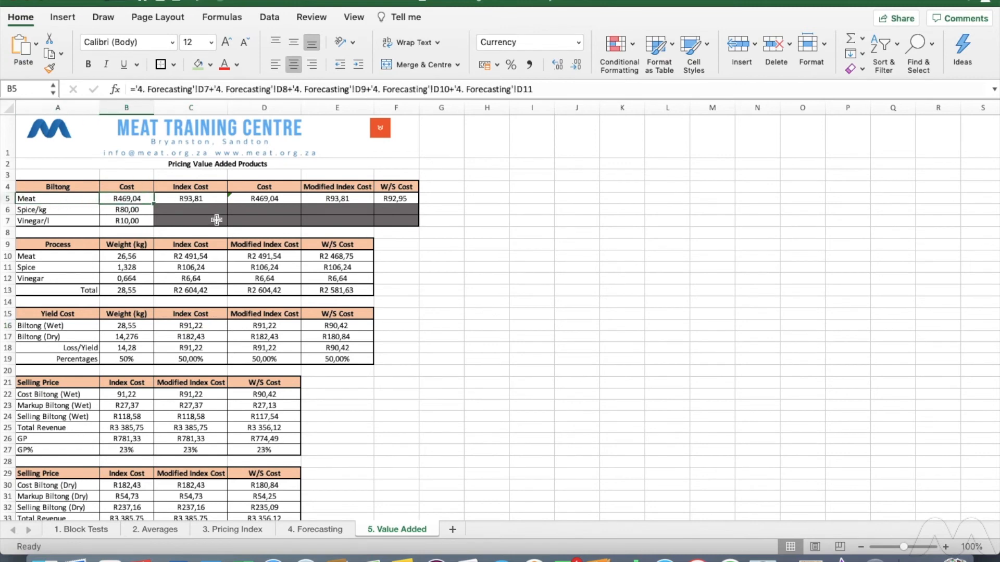
pyautogui.click(317, 529)
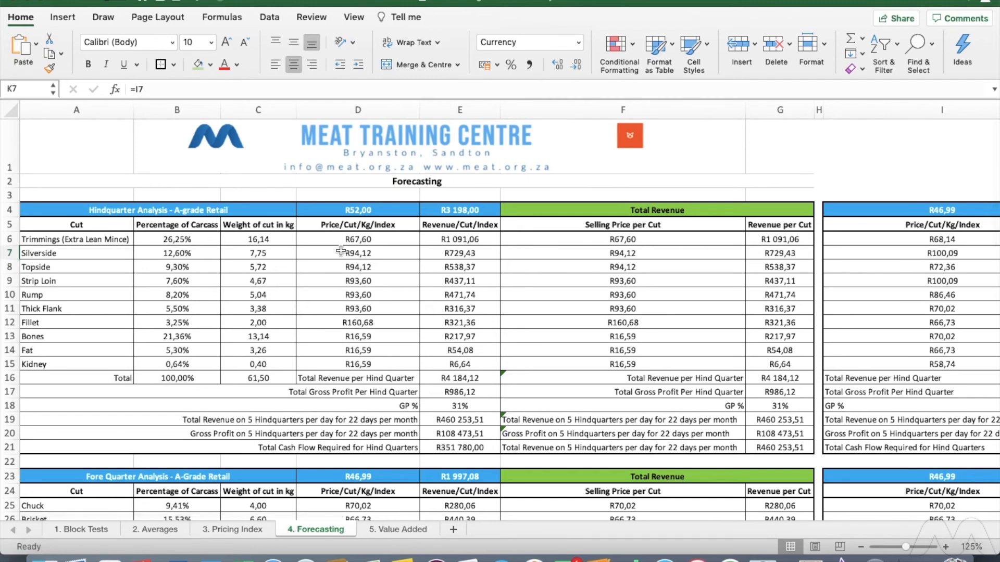
pyautogui.click(402, 527)
# Review the beef primals from Topside to Striploin in C19:C23 of the 2. Averages sheet.
pyautogui.click(148, 530)
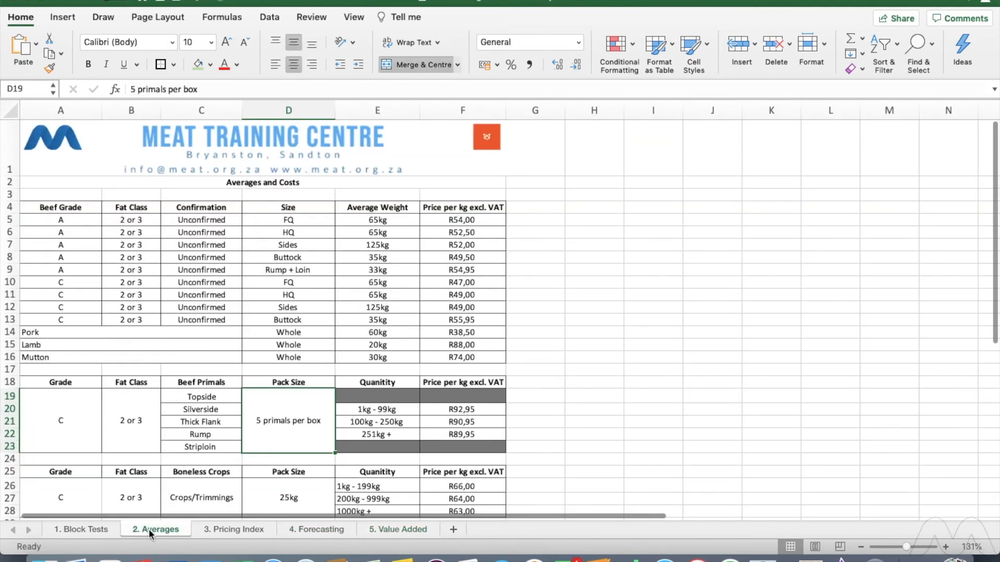
pyautogui.moveTo(209, 397)
pyautogui.mouseDown()
pyautogui.moveTo(214, 437)
pyautogui.moveTo(213, 395)
pyautogui.mouseUp()
pyautogui.click(213, 438)
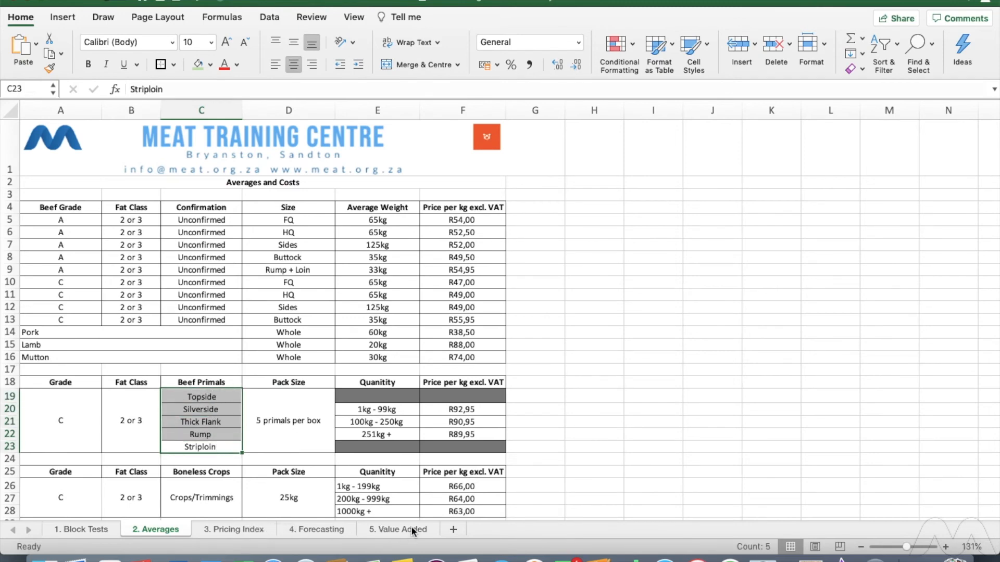
# Return to 5. Value Added and inspect the Meat Index Cost in C5 and Modified Index Cost in E5.
pyautogui.click(398, 529)
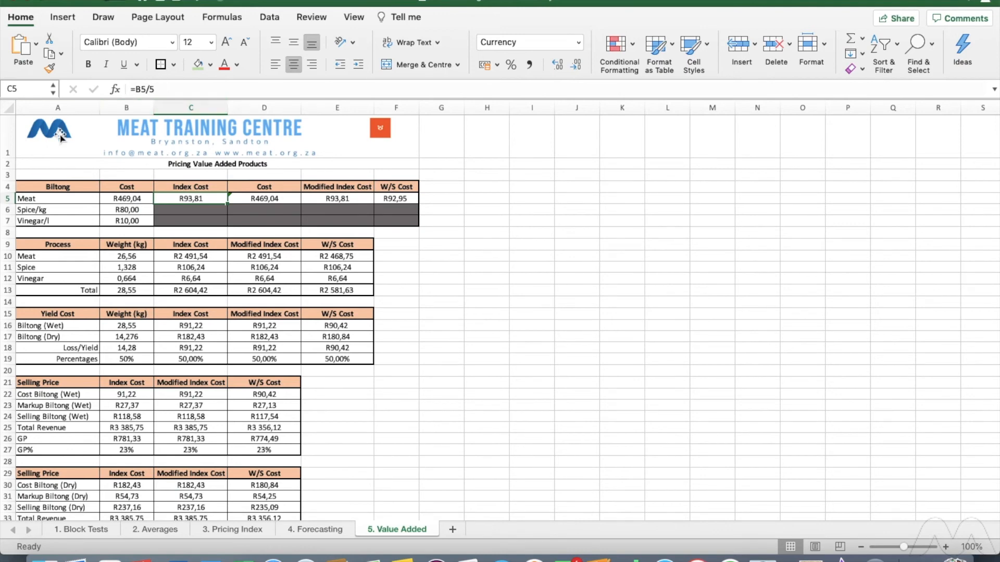
pyautogui.click(212, 212)
pyautogui.click(204, 199)
pyautogui.click(323, 196)
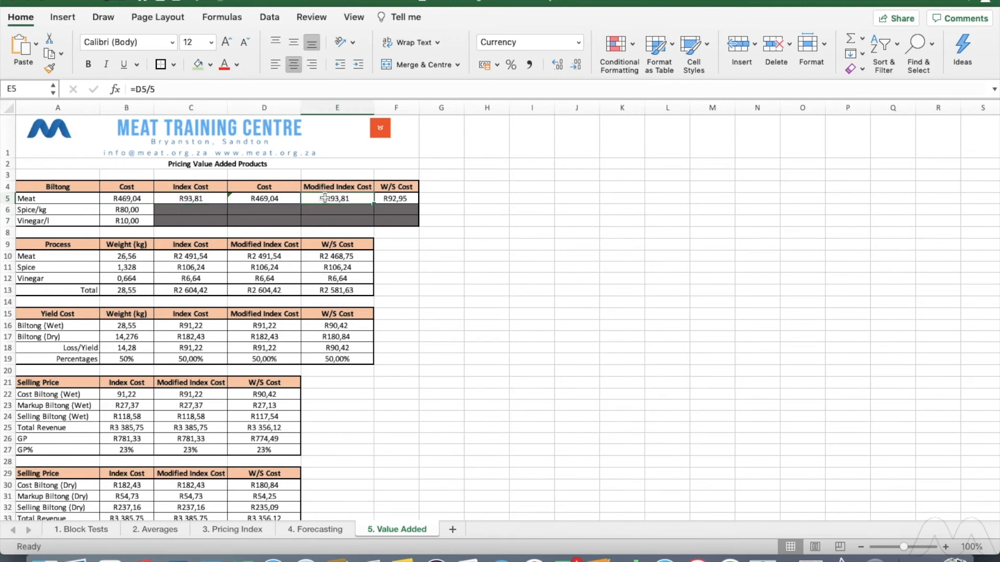
# Check the Forecasting modified-index prices and the Pricing Index sheet's indexes, finishing back on 5. Value Added.
pyautogui.click(318, 530)
pyautogui.hscroll(5, 614, 295)
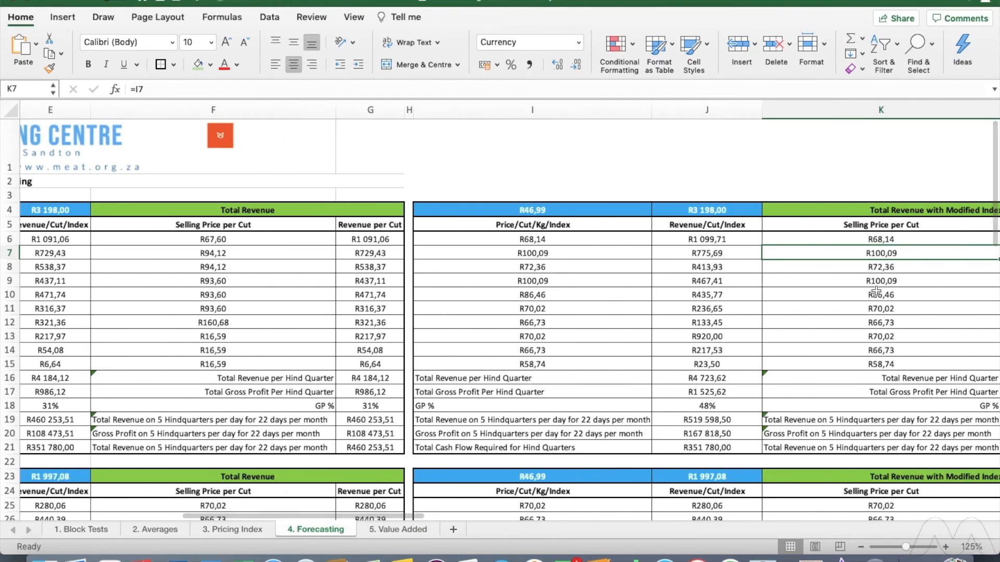
pyautogui.hscroll(3, 853, 311)
pyautogui.hscroll(2, 854, 311)
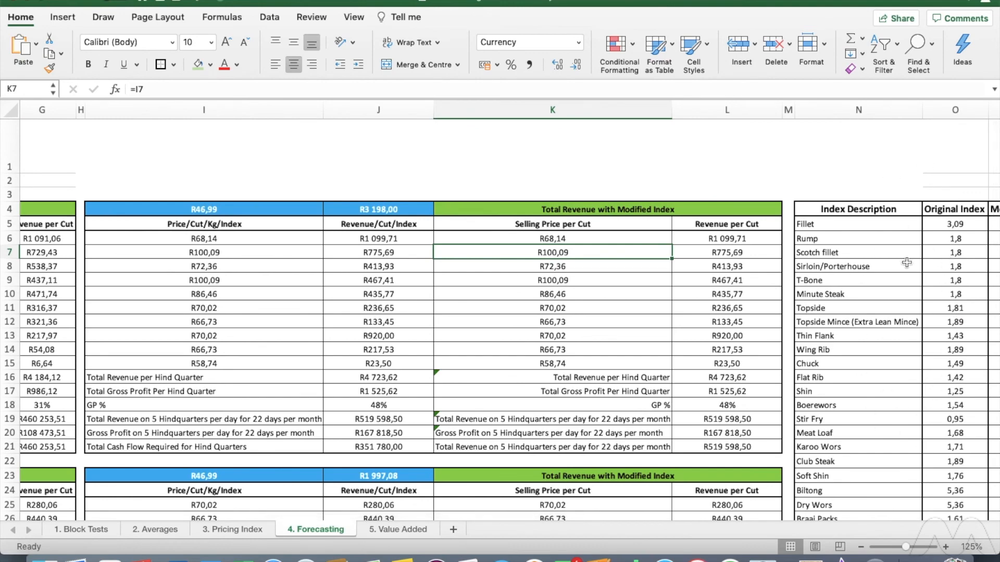
pyautogui.click(240, 526)
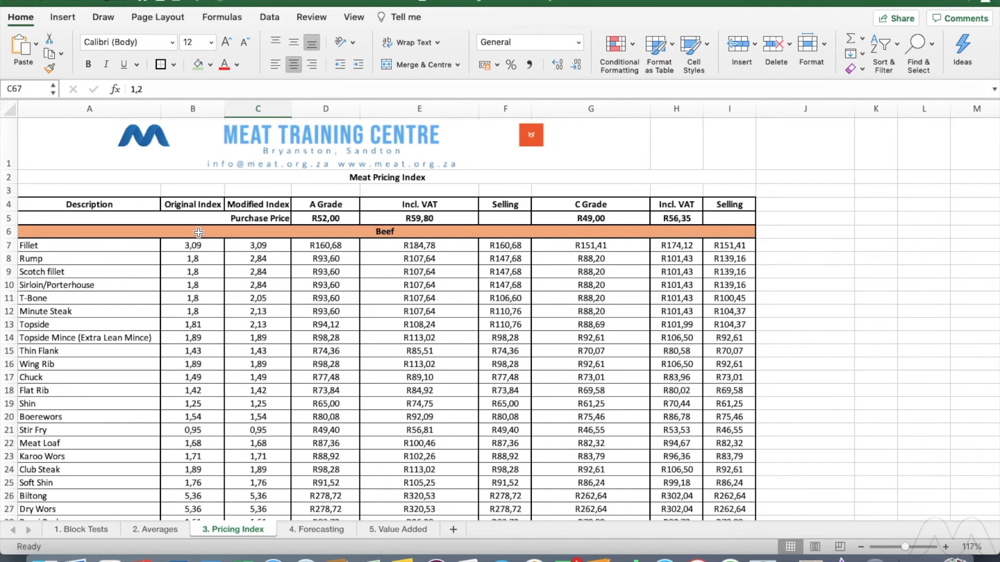
pyautogui.click(396, 530)
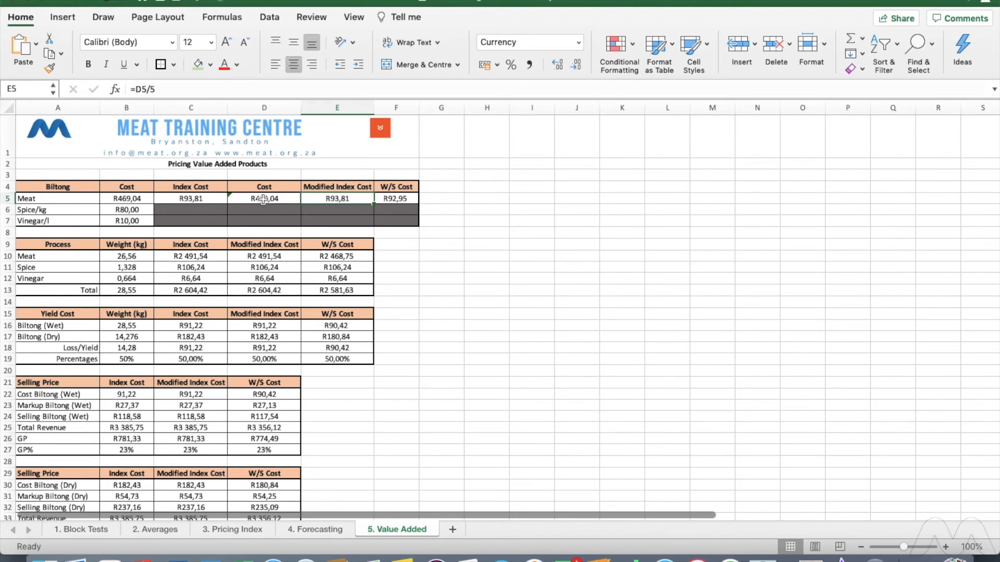
# Compare the biltong Meat costs in C5, E5 and F5, and inspect how the W/S Cost links to the Averages sheet.
pyautogui.click(196, 196)
pyautogui.click(327, 208)
pyautogui.moveTo(327, 208); pyautogui.dragTo(327, 200)
pyautogui.click(410, 199)
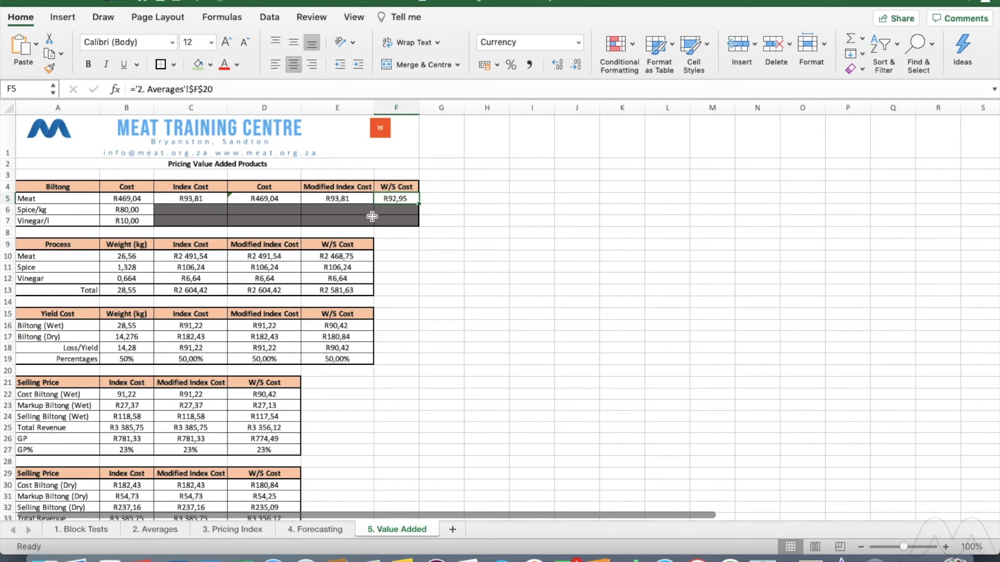
# Inspect the Process Meat weight formula in B10 and check its source cut weights in the Forecasting sheet.
pyautogui.click(143, 257)
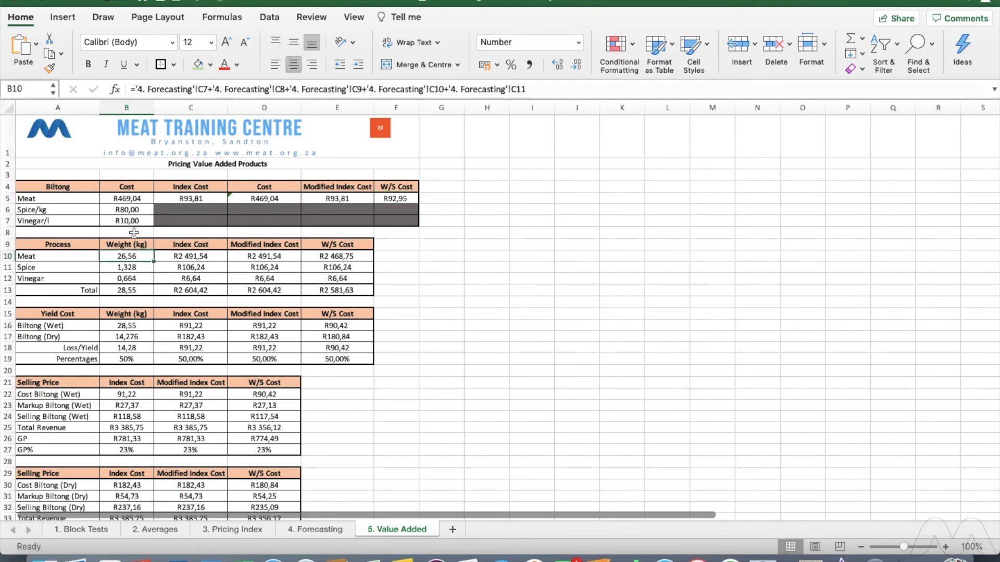
pyautogui.click(321, 530)
pyautogui.hscroll(-10, 125, 274)
pyautogui.hscroll(-5, 125, 274)
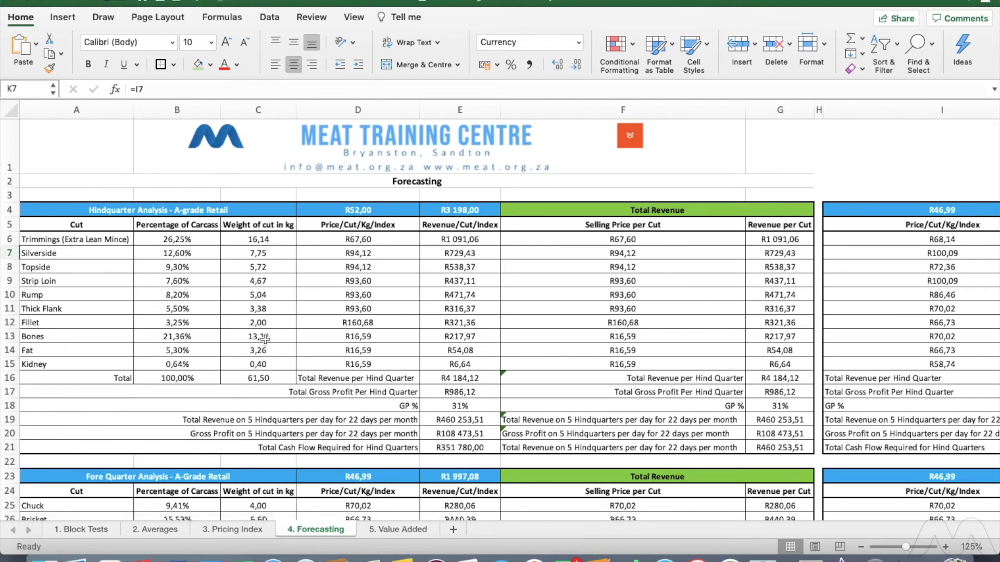
pyautogui.click(402, 530)
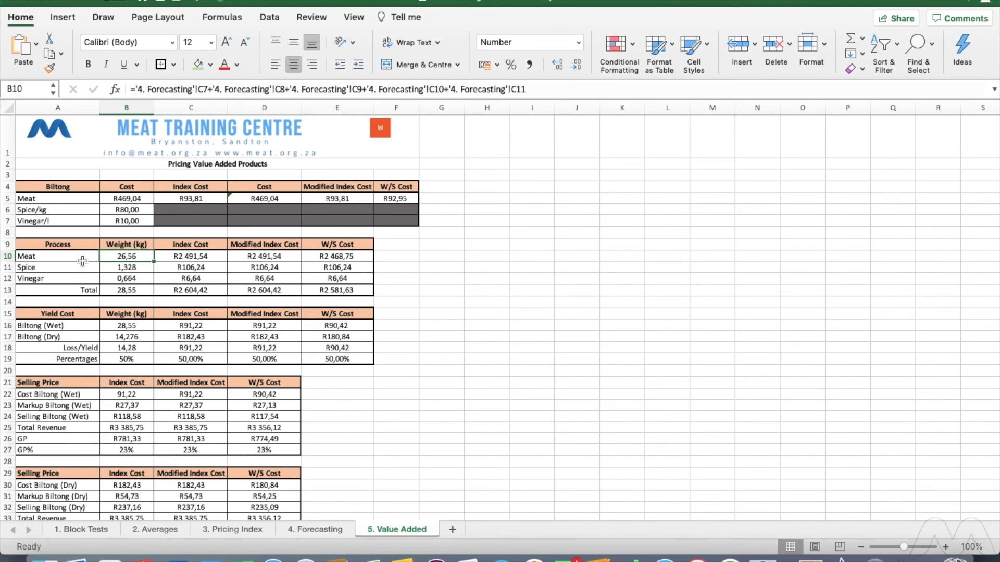
# Examine the Process Meat cost formulas in C10 through E10, checking the source cells of C10 and the W/S Cost in F5.
pyautogui.press('Right')
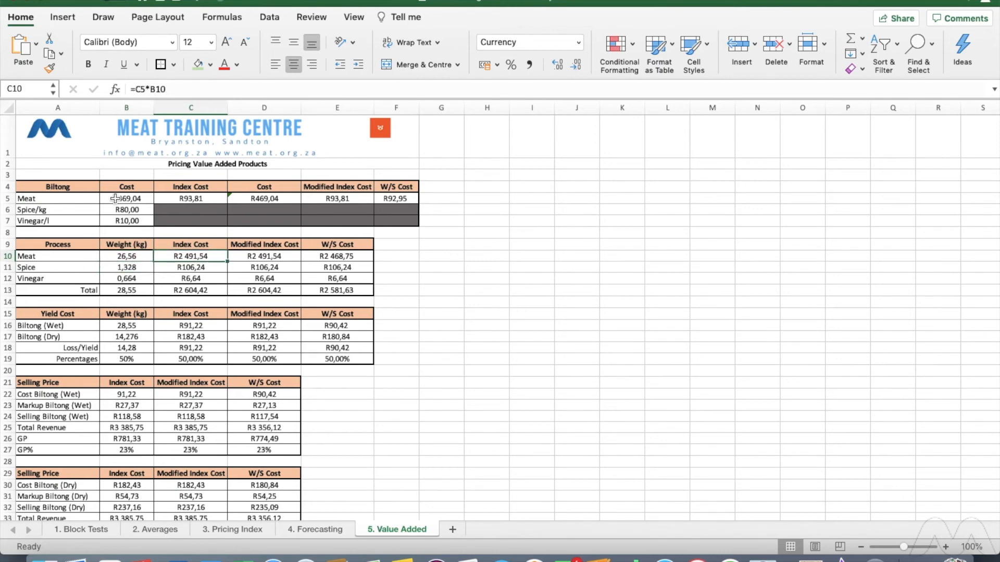
pyautogui.click(182, 90)
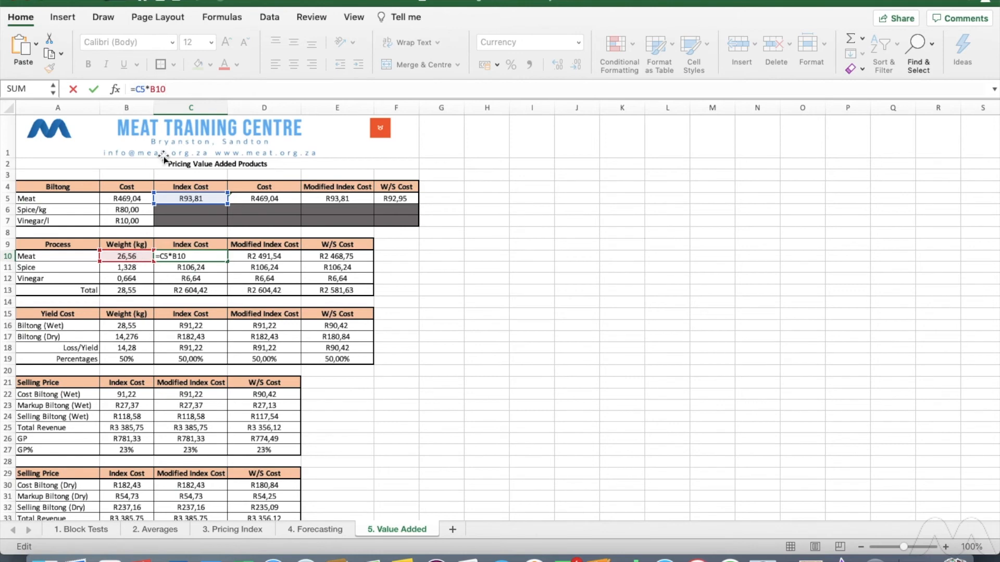
pyautogui.press('Return')
pyautogui.press('Up')
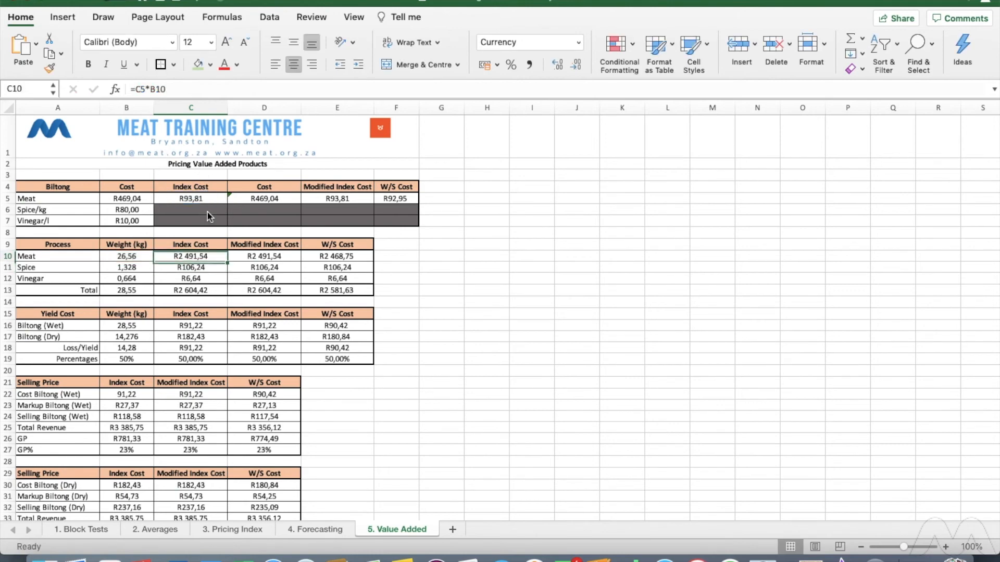
pyautogui.press('Right')
pyautogui.press('Left')
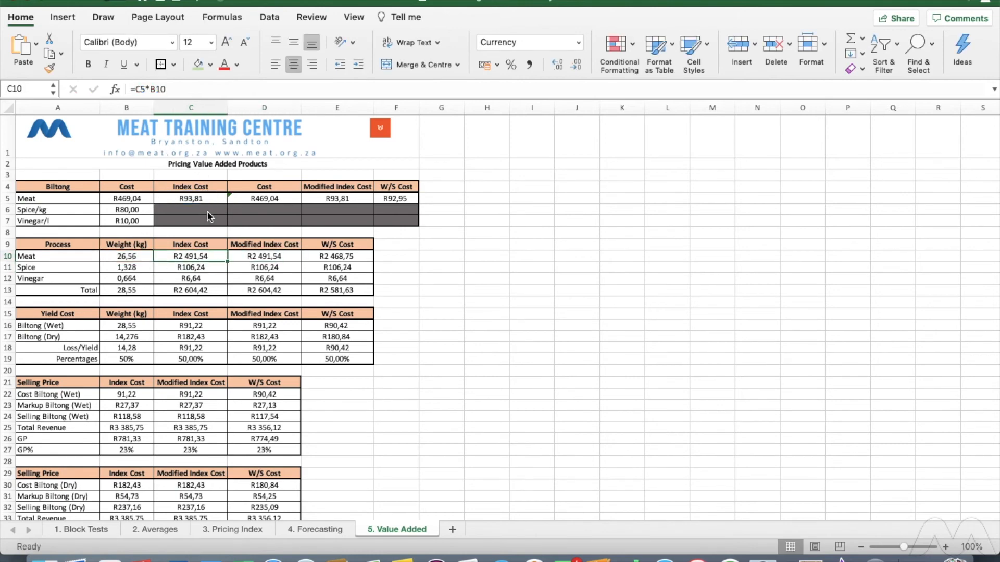
pyautogui.press('Right')
pyautogui.press('Right')
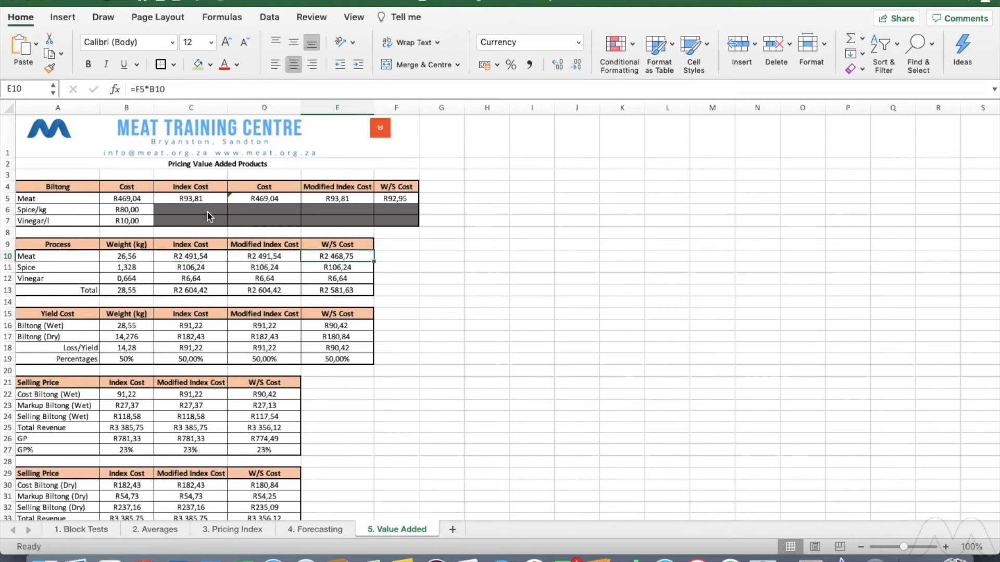
pyautogui.click(408, 198)
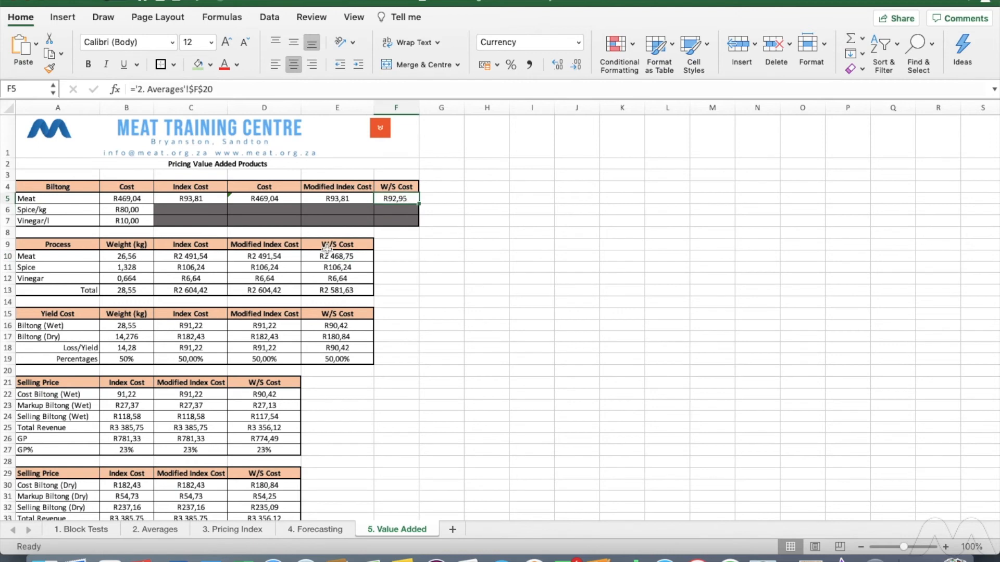
# Examine the Spice weight in B11, the Spice/kg cost in B6 and the Spice cost formulas across row 11.
pyautogui.click(133, 268)
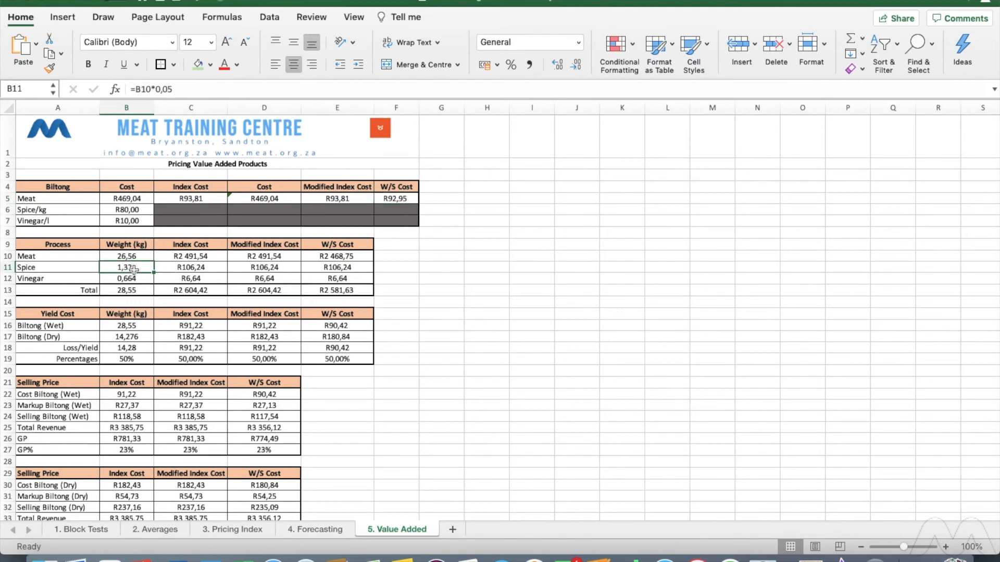
pyautogui.click(120, 210)
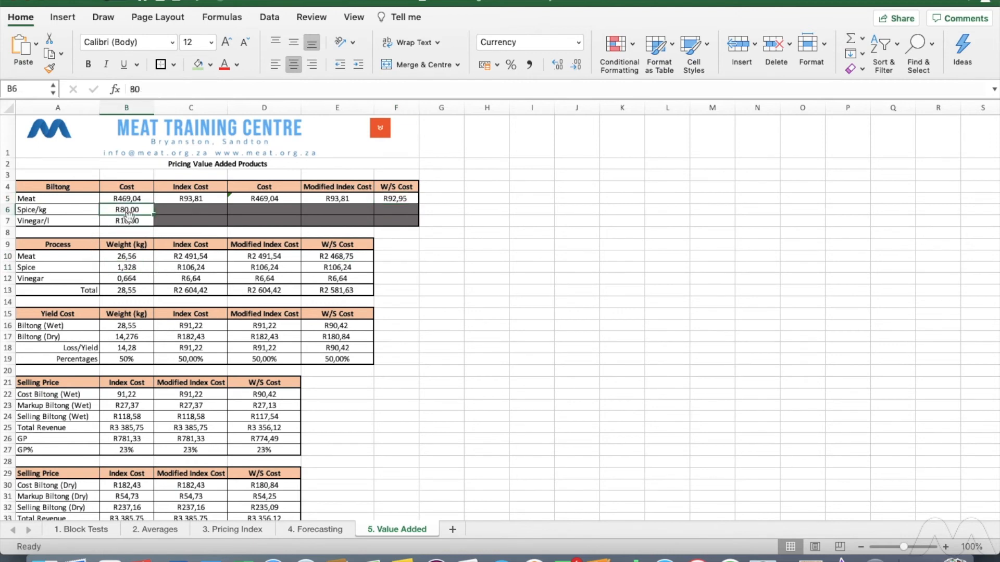
pyautogui.click(143, 268)
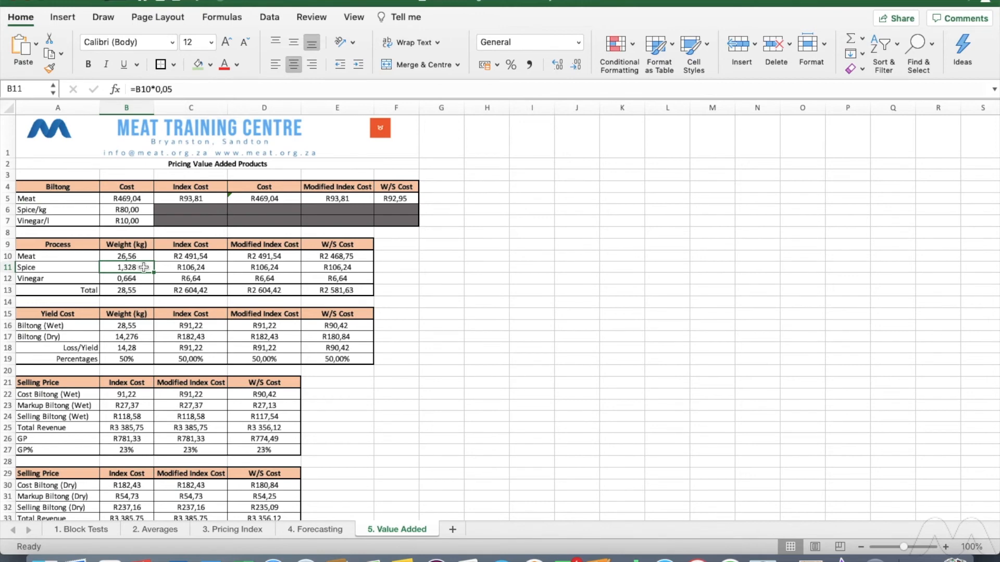
pyautogui.press('Right')
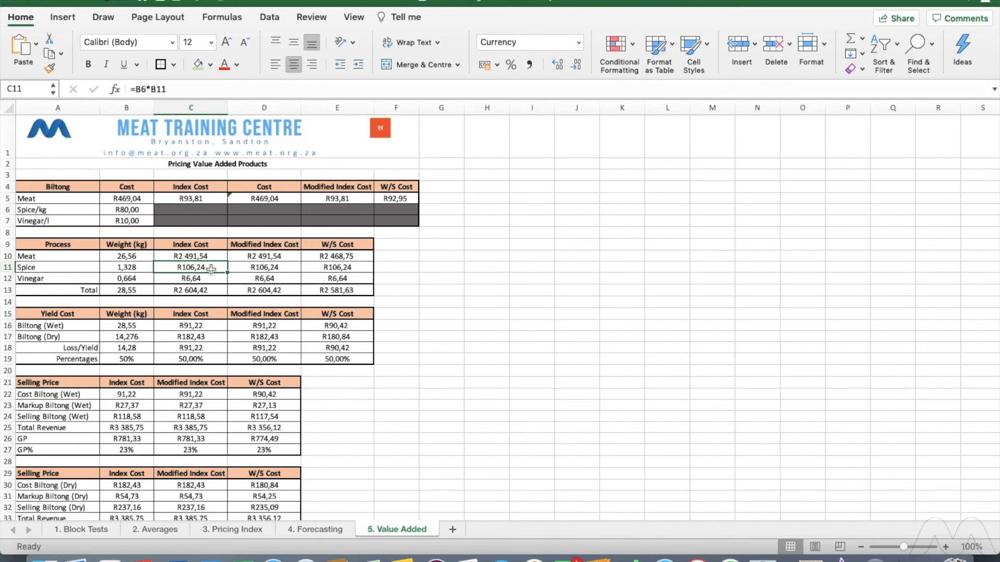
pyautogui.click(135, 268)
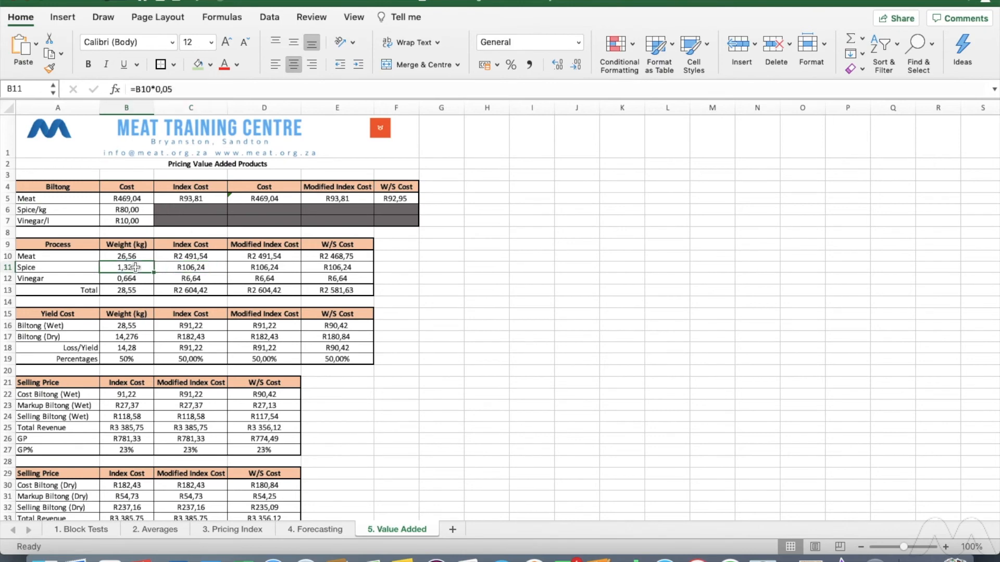
pyautogui.click(140, 209)
pyautogui.click(191, 268)
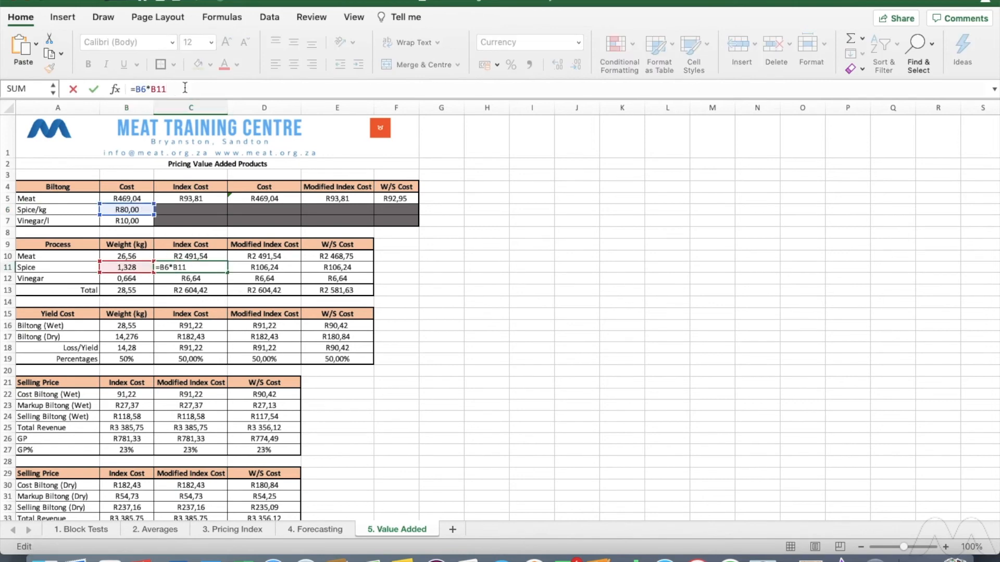
pyautogui.press('Return')
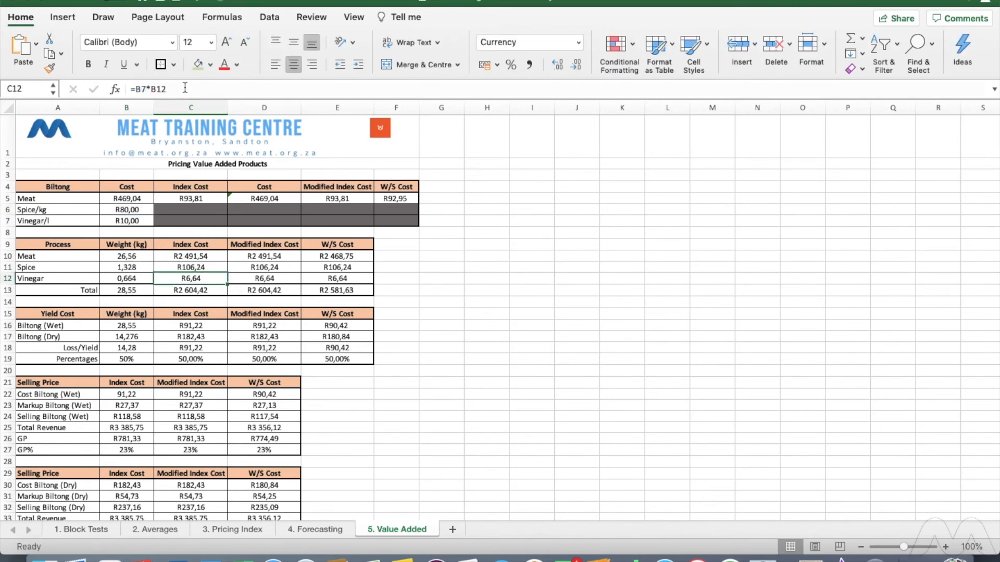
pyautogui.press('Right')
pyautogui.press('Right')
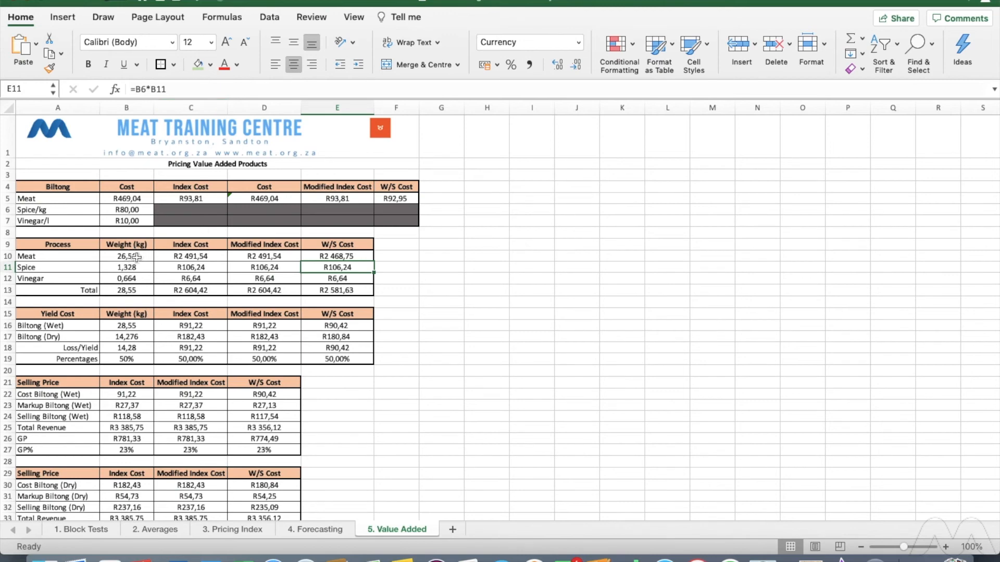
# Inspect the Vinegar weight formula in B12 and the Vinegar Index Cost formula in C12.
pyautogui.click(139, 278)
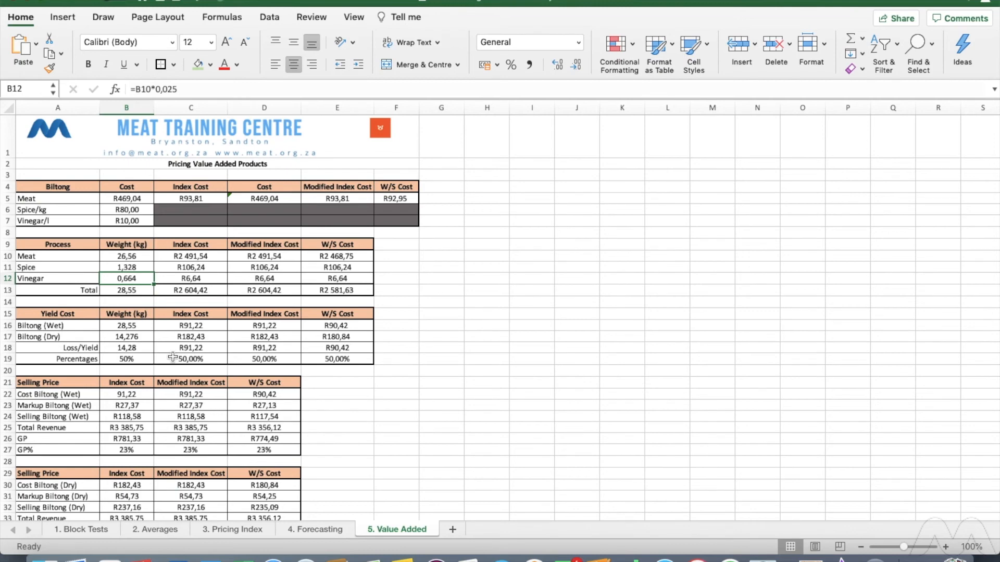
pyautogui.click(193, 276)
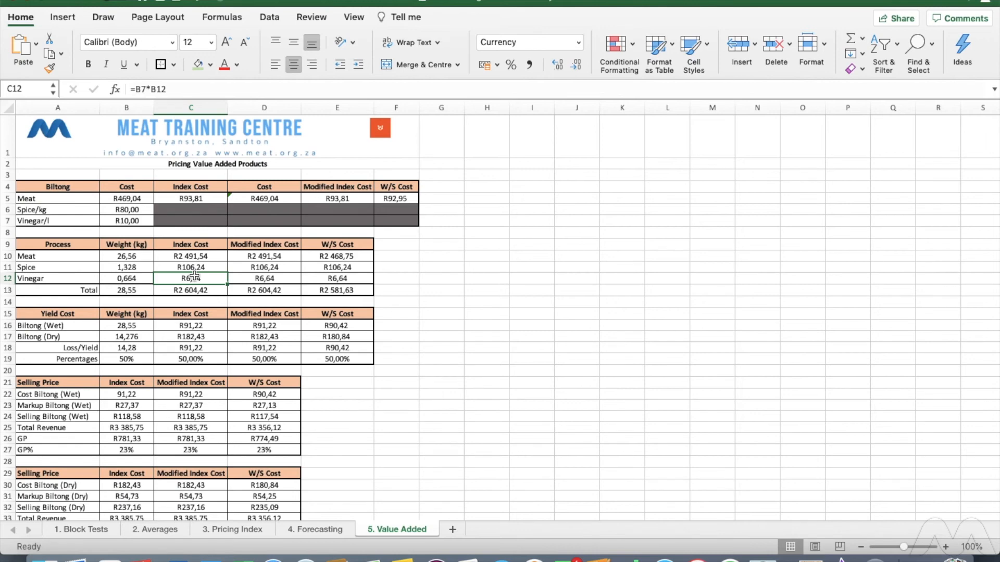
pyautogui.click(134, 278)
pyautogui.click(212, 279)
pyautogui.scroll(-1, 212, 280)
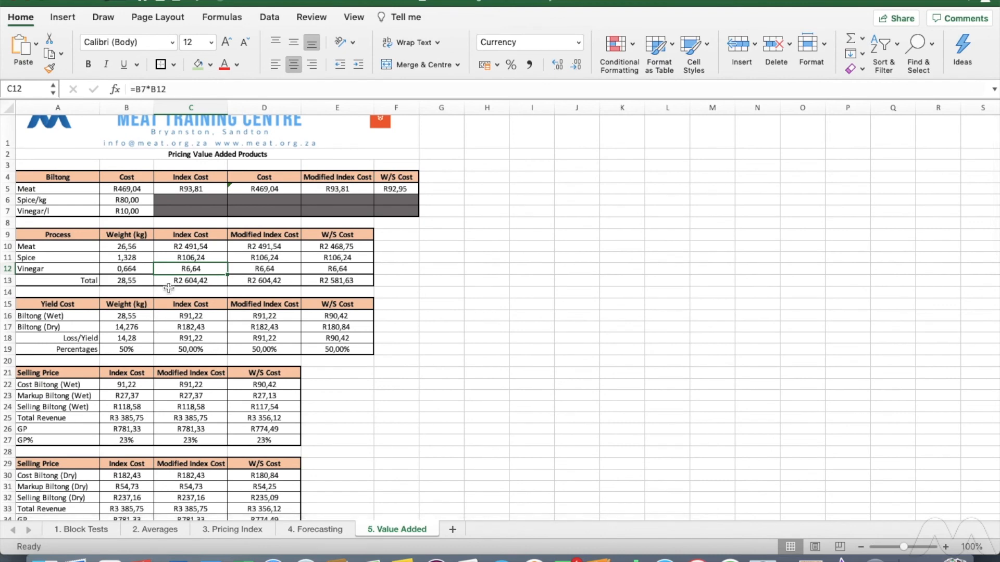
# Inspect the Process total weight formula in B13 and the ingredient weights in B10:B12 that it sums.
pyautogui.click(138, 281)
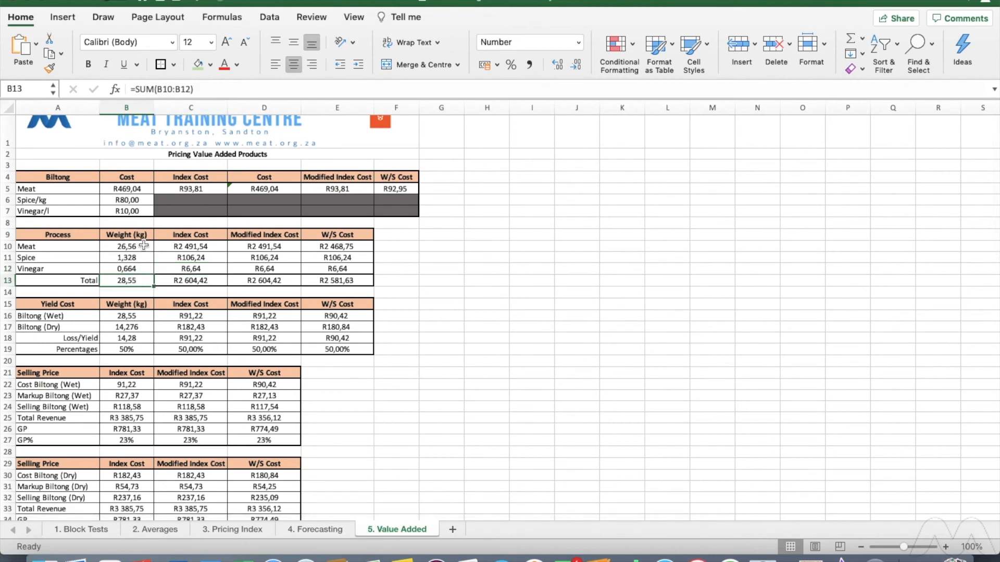
pyautogui.moveTo(144, 245); pyautogui.dragTo(146, 269)
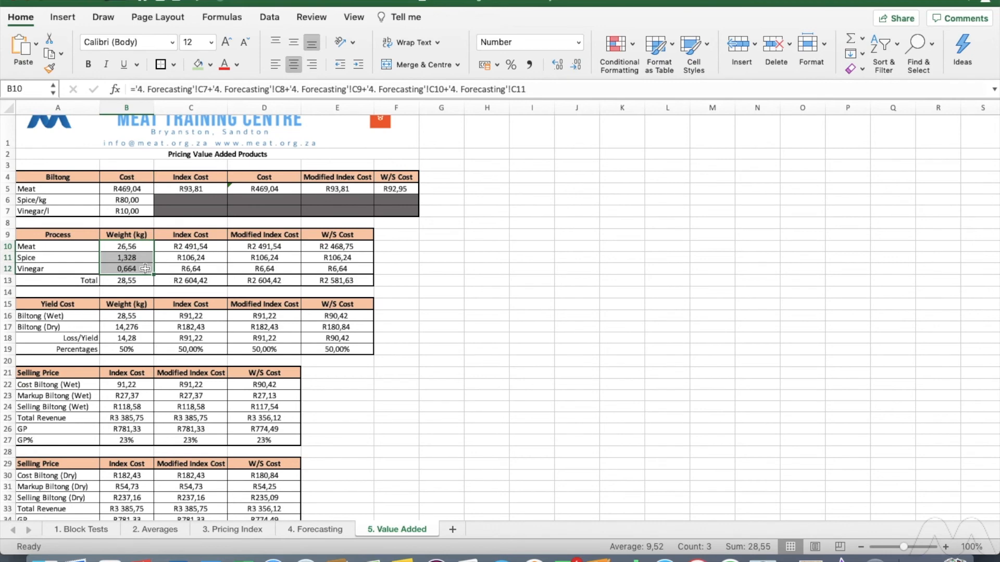
pyautogui.click(145, 283)
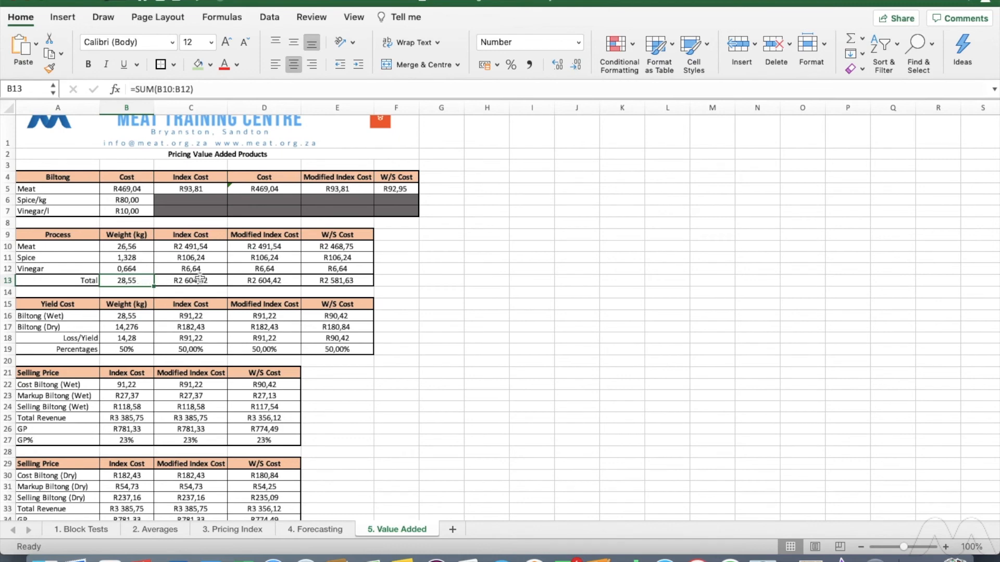
# Examine the Biltong (Wet) weight and cost formulas in B16, C16 and E16, checking the meat Index Cost in C5 and the weights in B10 and B13.
pyautogui.click(142, 317)
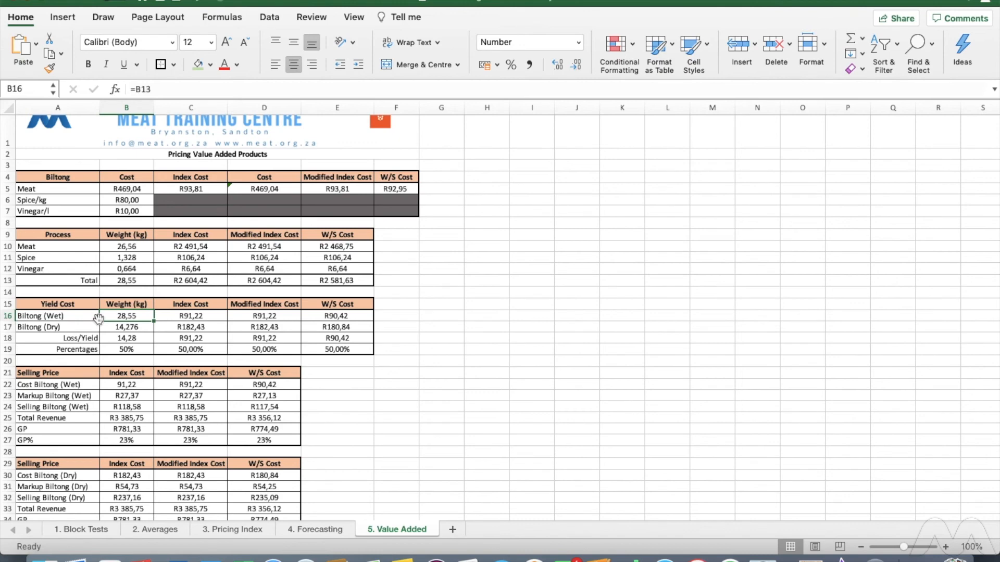
pyautogui.click(212, 317)
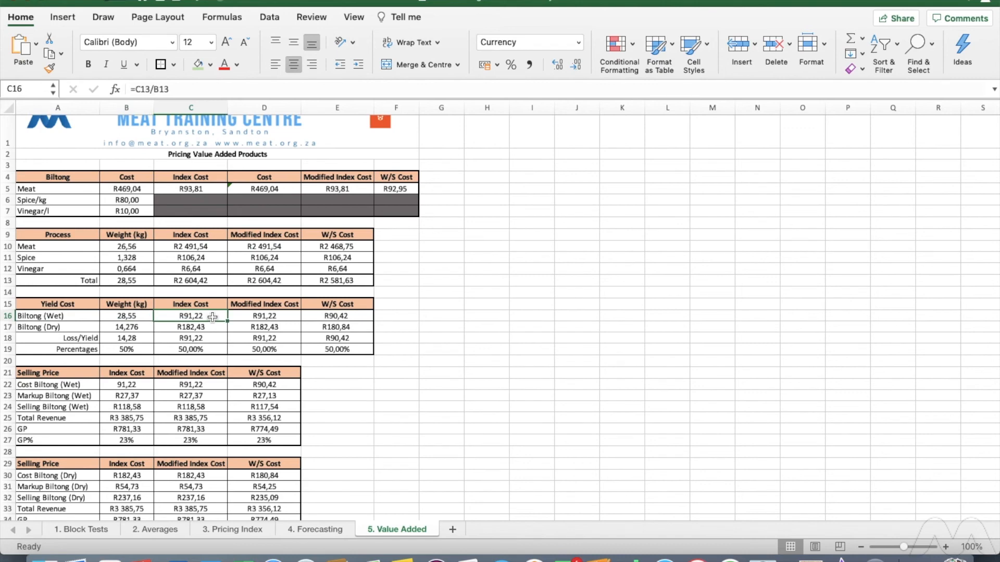
pyautogui.click(203, 188)
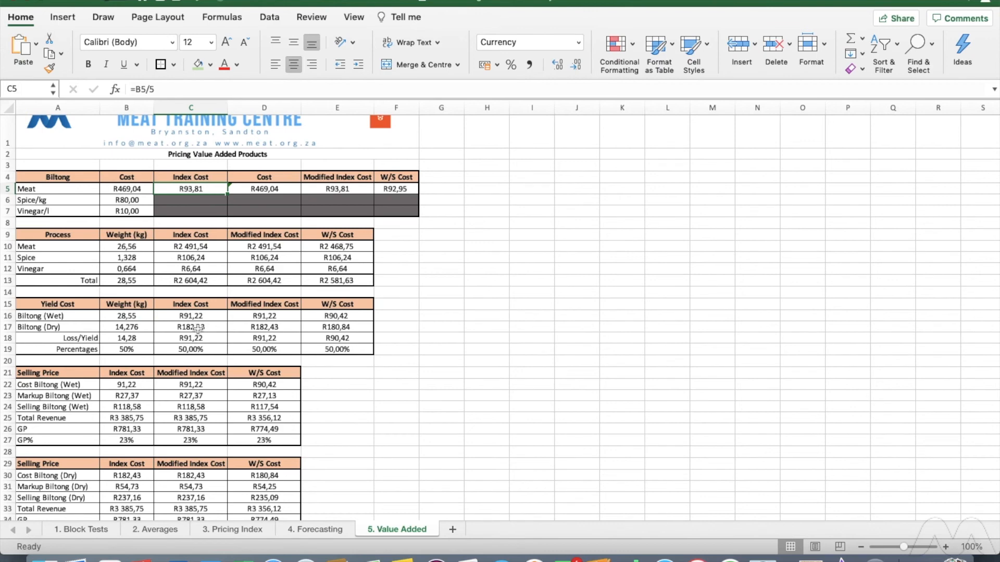
pyautogui.click(134, 246)
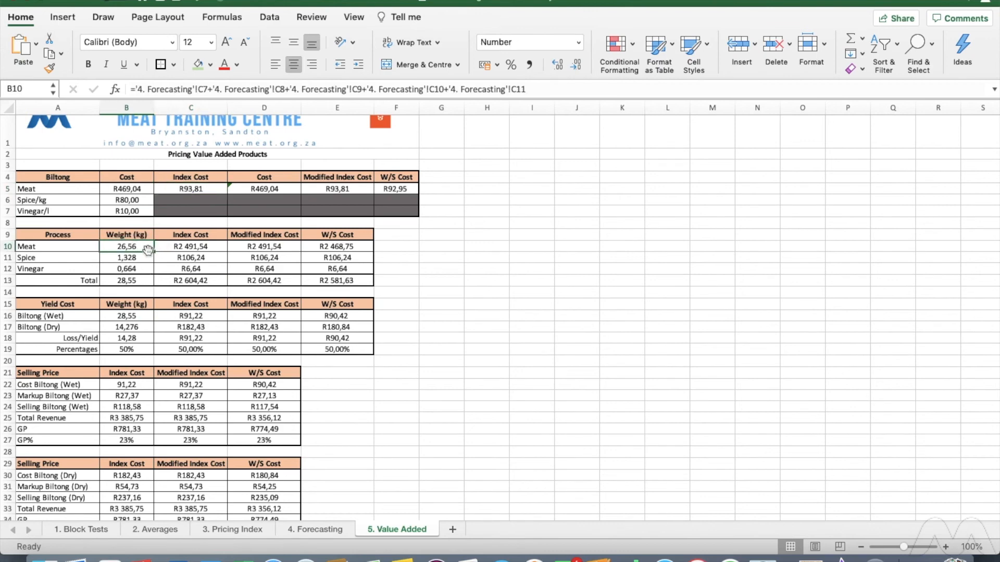
pyautogui.click(142, 282)
pyautogui.click(202, 315)
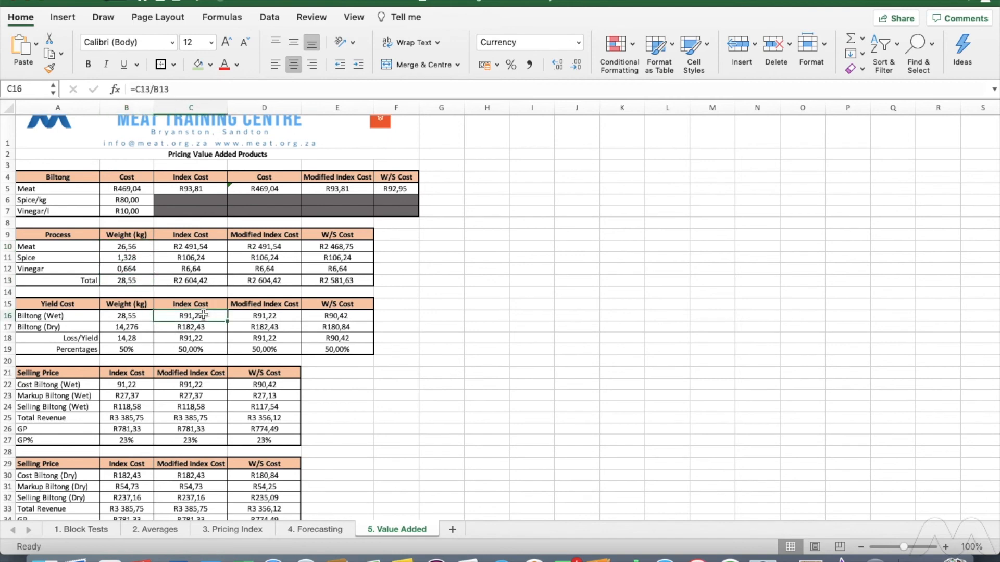
pyautogui.click(336, 314)
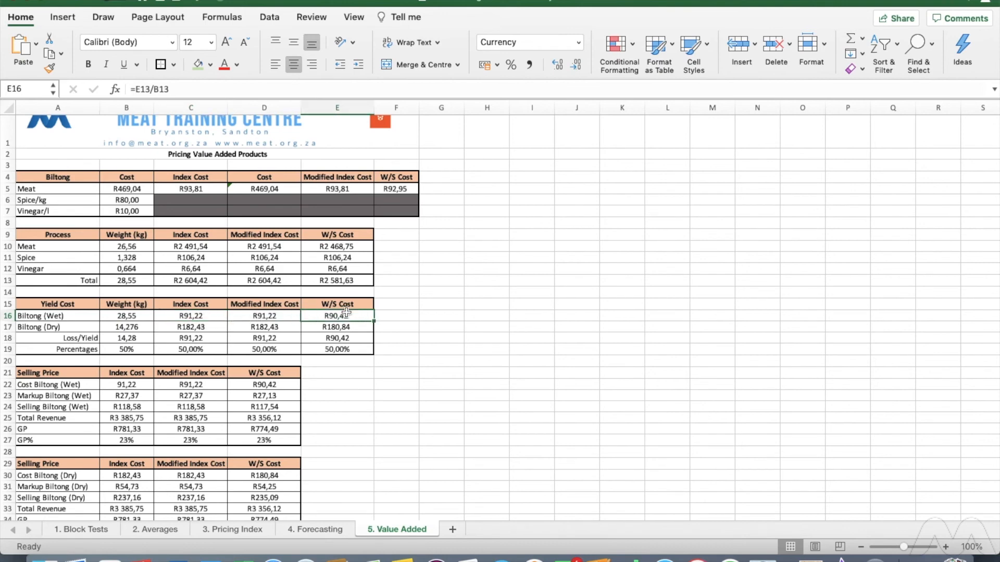
# Inspect the Biltong (Dry) weight formula in B17 and the Loss/Yield formulas across row 18, tracing the source cells of C18.
pyautogui.click(134, 328)
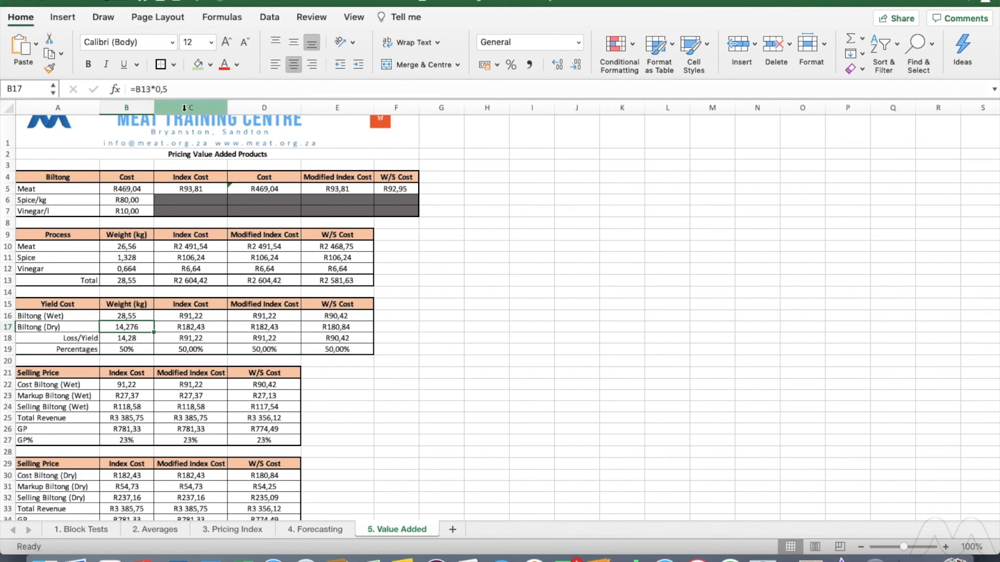
pyautogui.click(142, 339)
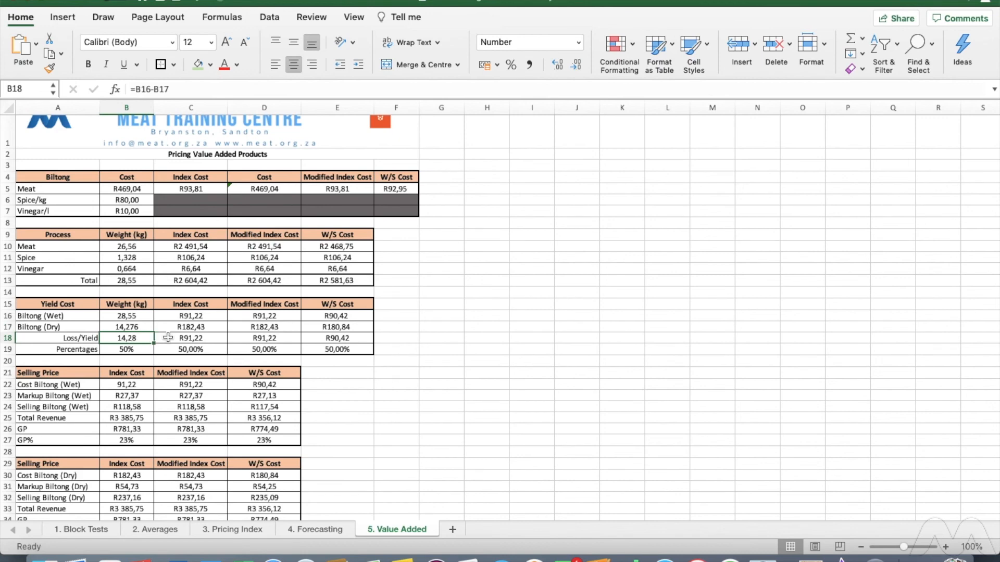
pyautogui.click(204, 339)
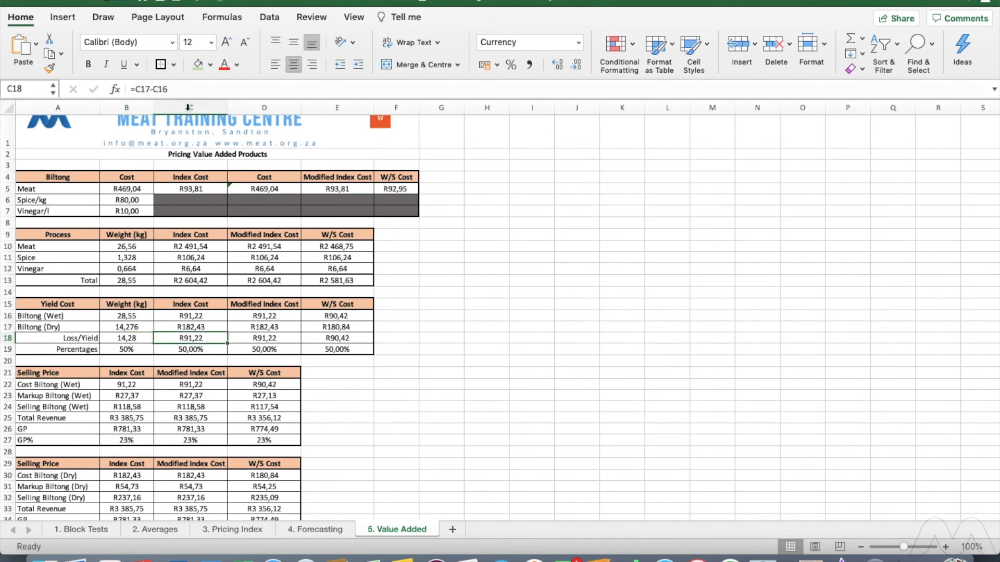
pyautogui.click(185, 91)
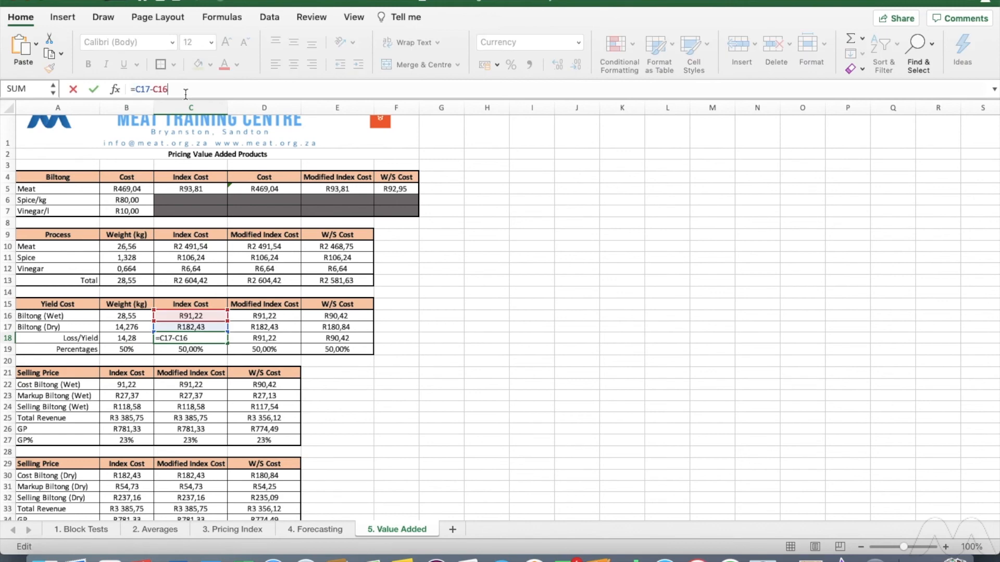
pyautogui.press('Return')
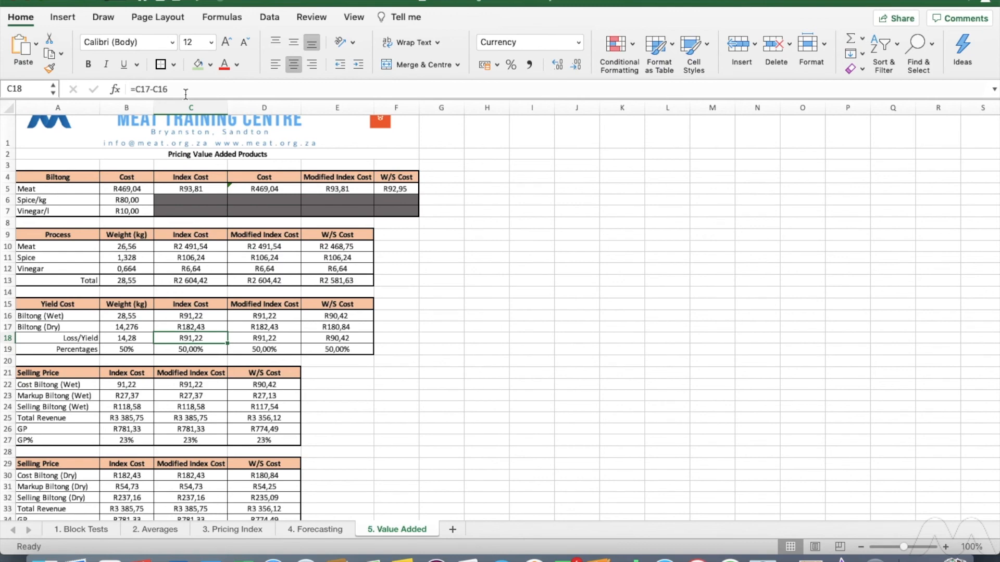
pyautogui.press('Right')
pyautogui.press('Right')
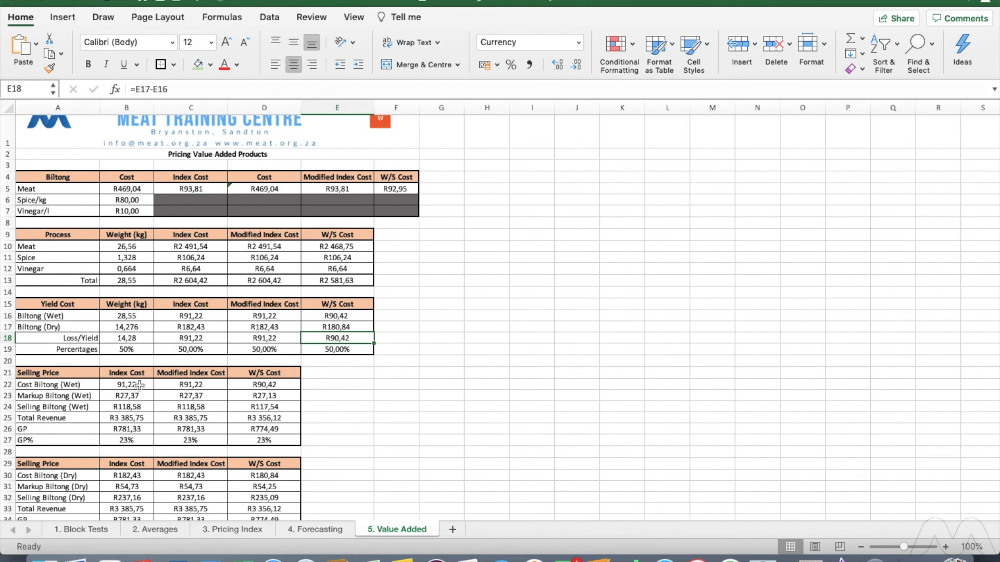
# Inspect the Cost Biltong (Wet) formulas in B22 and C22 and check the source yield cost in C16.
pyautogui.click(123, 383)
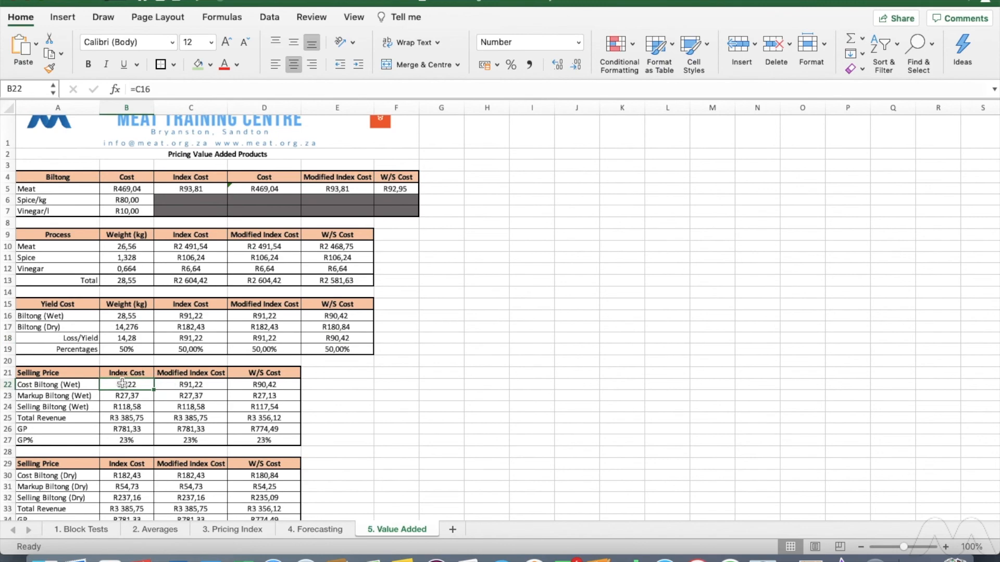
pyautogui.scroll(-3, 122, 384)
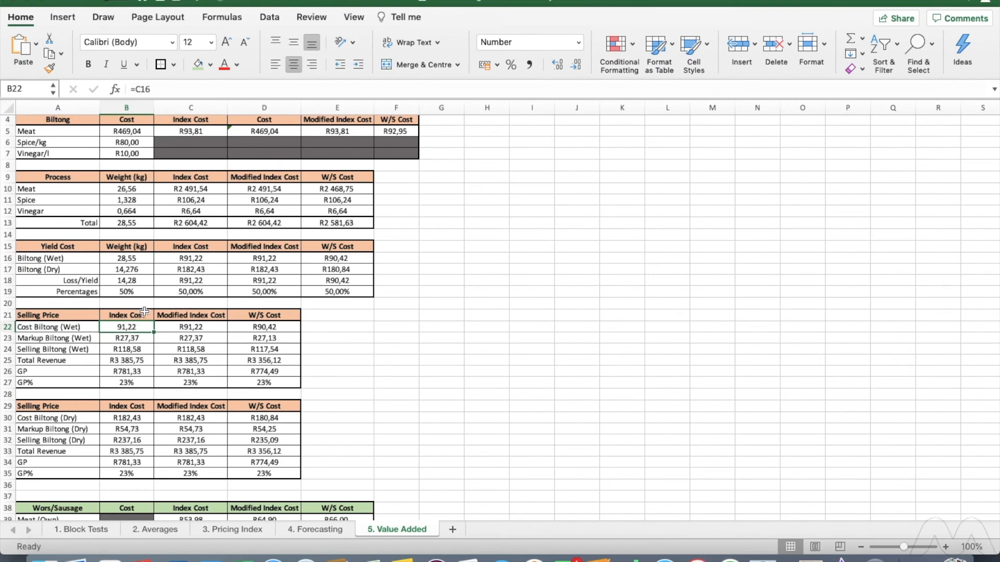
pyautogui.click(200, 260)
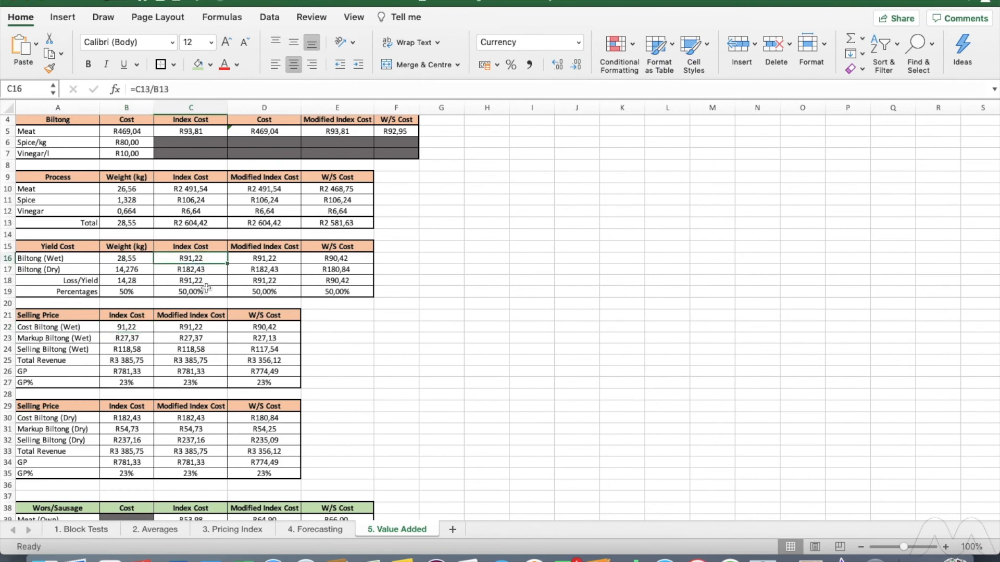
pyautogui.click(134, 331)
pyautogui.click(182, 331)
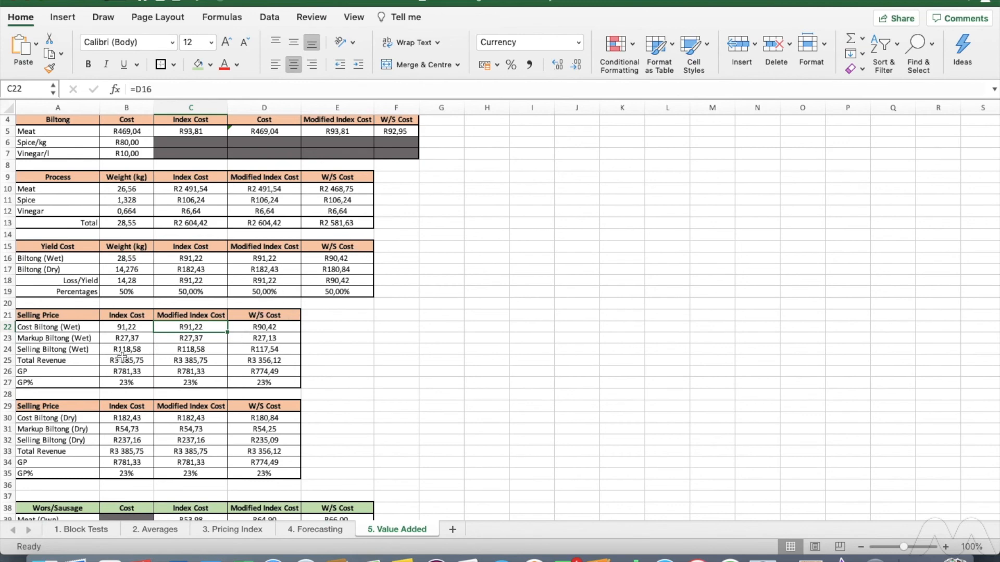
# Examine the Markup Biltong (Wet) formula in B23 and the Selling Biltong (Wet) formulas in B24 through D24.
pyautogui.click(133, 340)
pyautogui.click(200, 86)
pyautogui.press('Return')
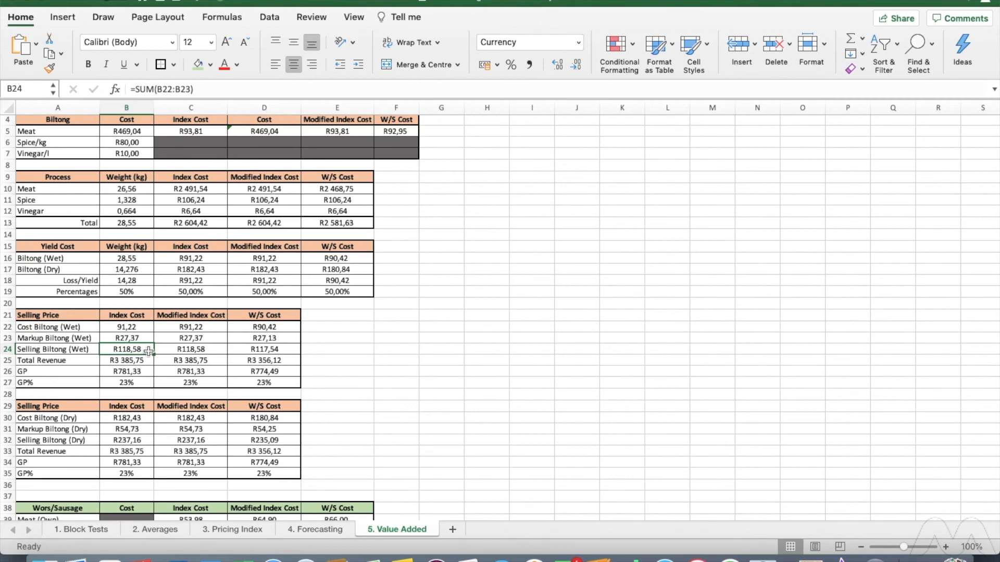
pyautogui.click(199, 349)
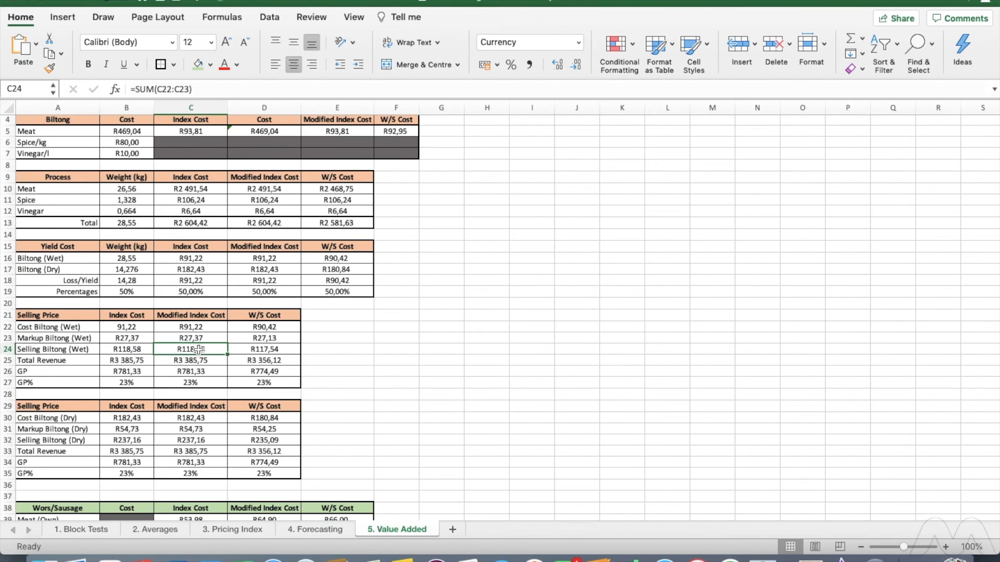
pyautogui.click(291, 352)
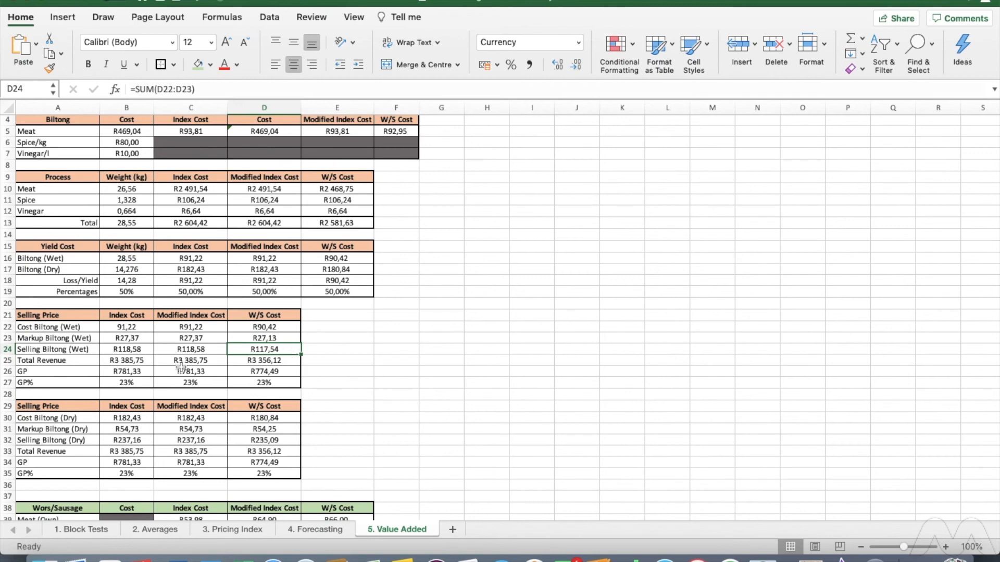
# Trace the source cells of the wet biltong Total Revenue formula in B25 and the GP formula in B26.
pyautogui.click(128, 360)
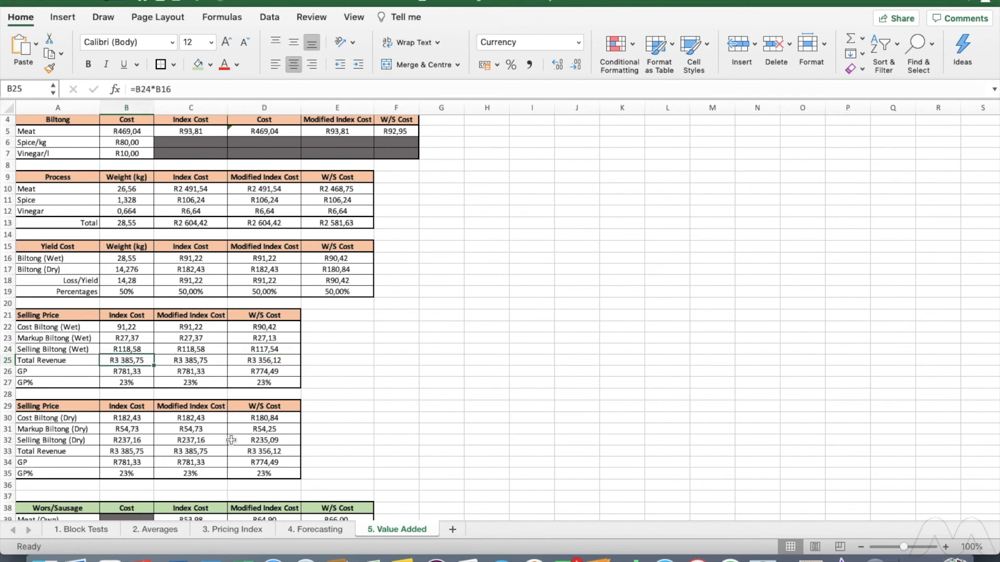
pyautogui.click(197, 88)
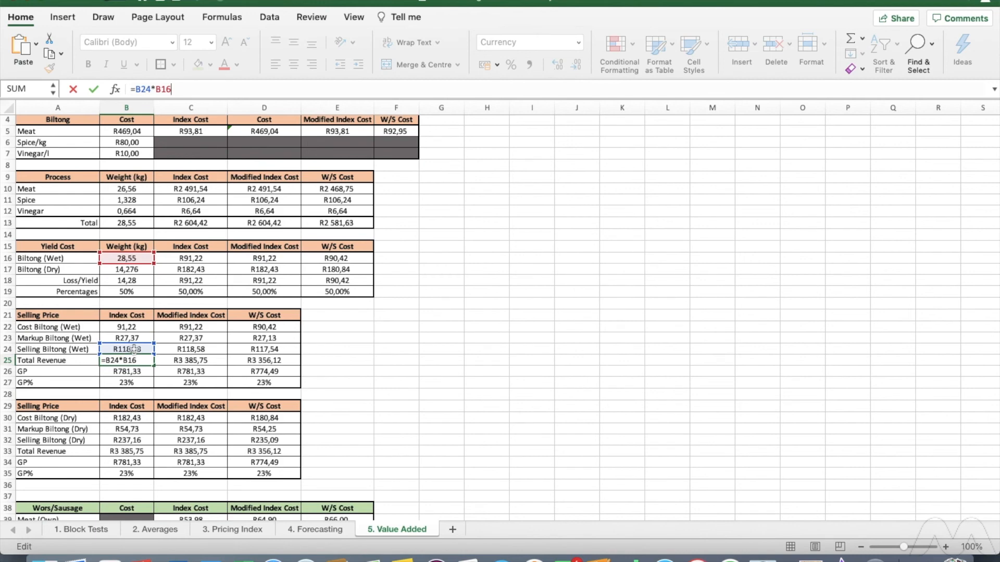
pyautogui.press('Return')
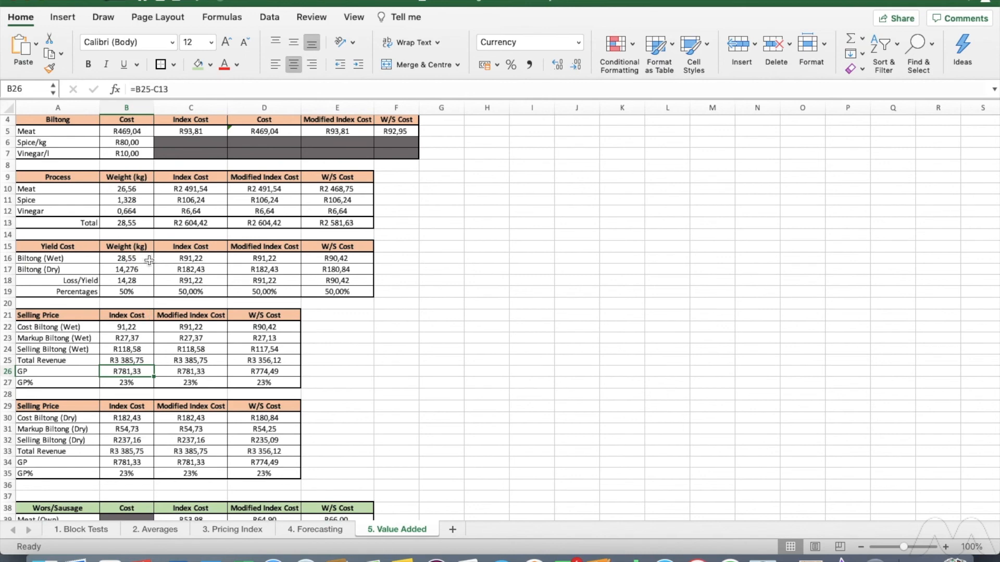
pyautogui.click(183, 87)
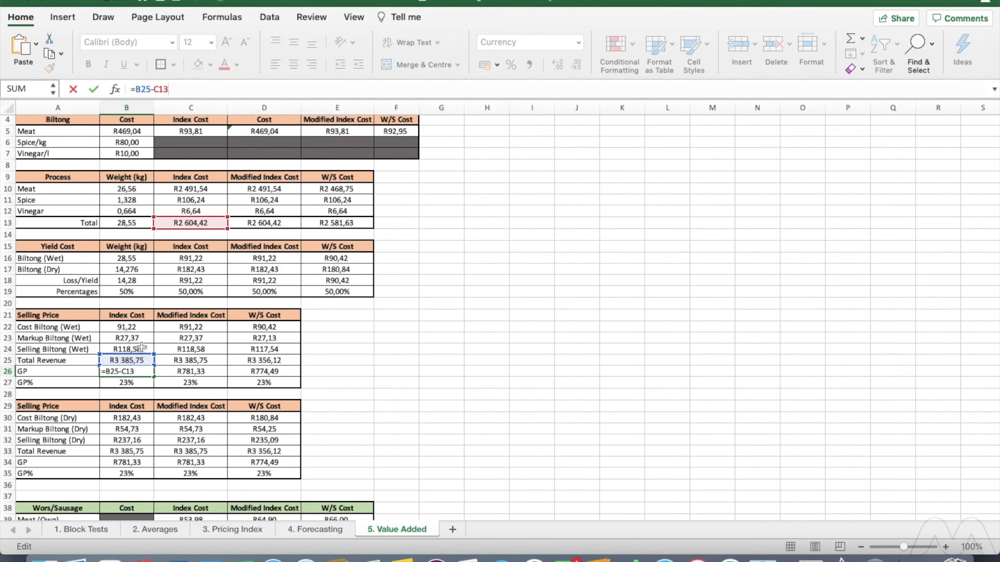
pyautogui.press('Return')
pyautogui.press('Up')
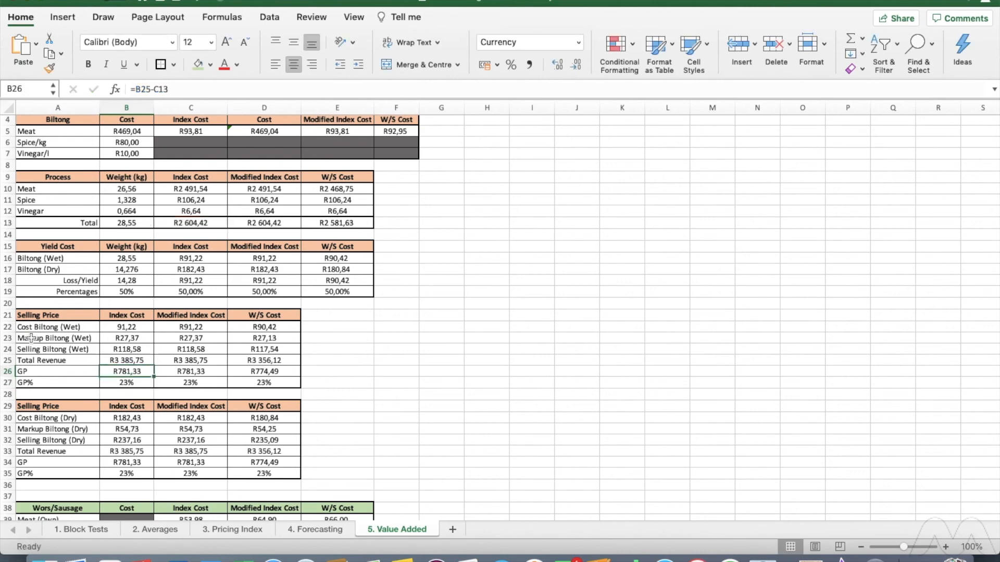
# Inspect the wet biltong GP% formula in B27 alongside the GP in B26 and the selling price in B24.
pyautogui.click(142, 383)
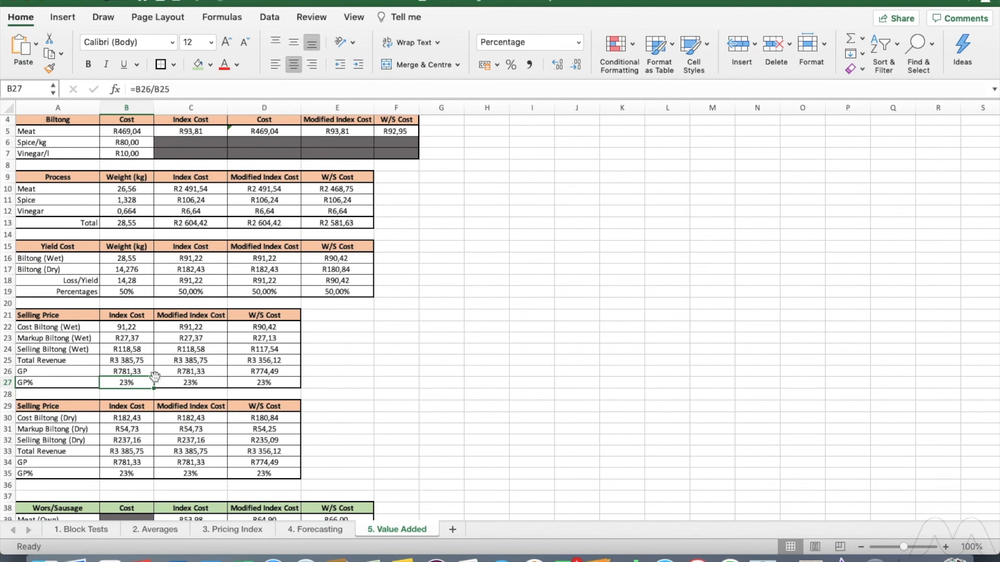
pyautogui.click(134, 371)
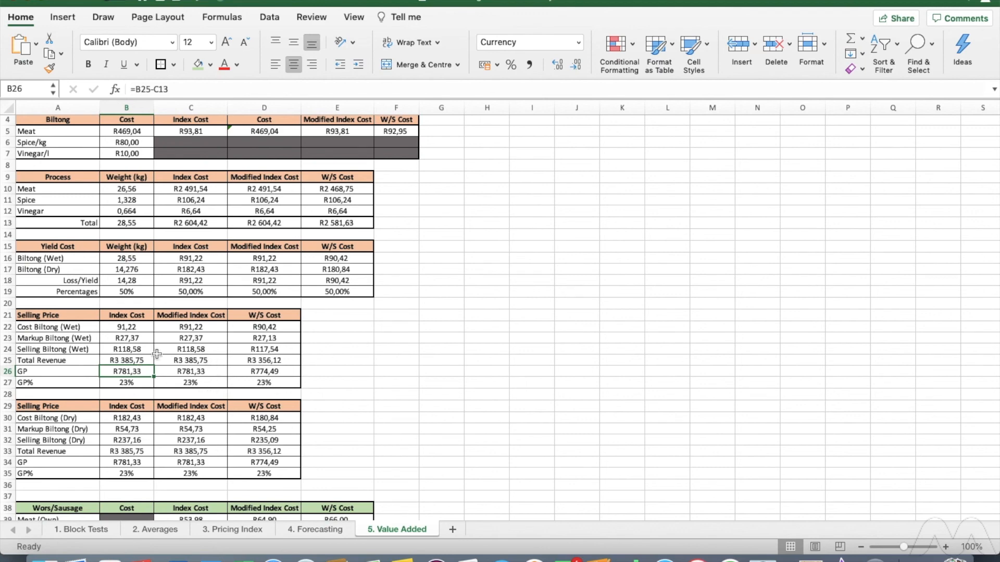
pyautogui.click(136, 349)
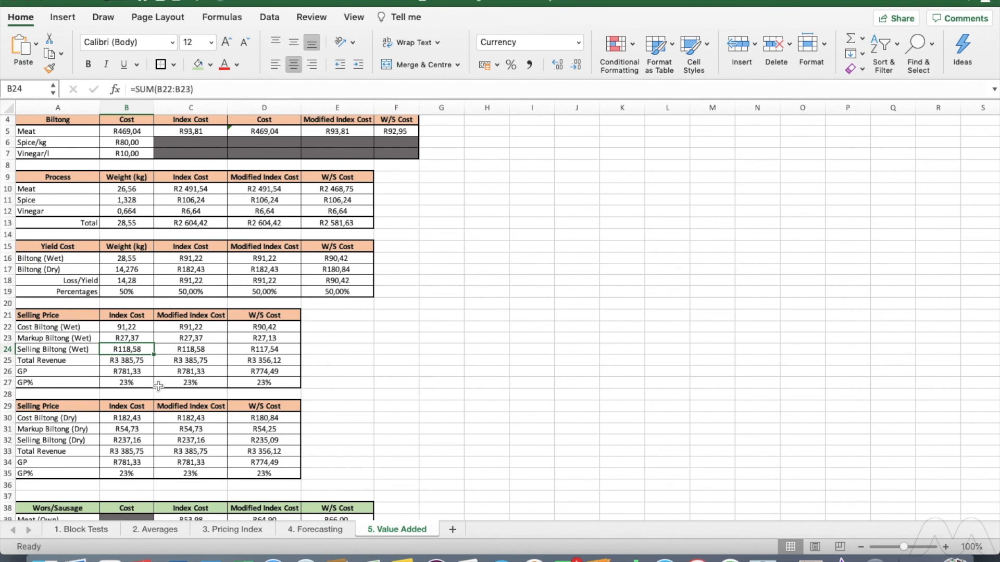
pyautogui.click(138, 385)
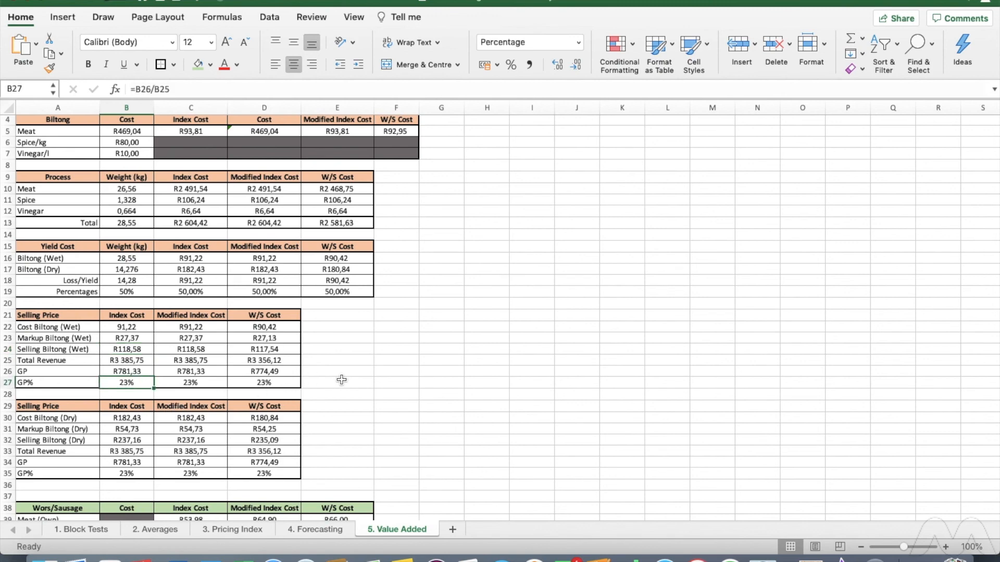
# Review the dry biltong Selling Price table, inspecting the Cost Biltong (Dry) formula in B30 and the GP formula in B34.
pyautogui.scroll(-1, 342, 379)
pyautogui.scroll(-2, 130, 412)
pyautogui.scroll(-2, 144, 424)
pyautogui.scroll(4, 136, 406)
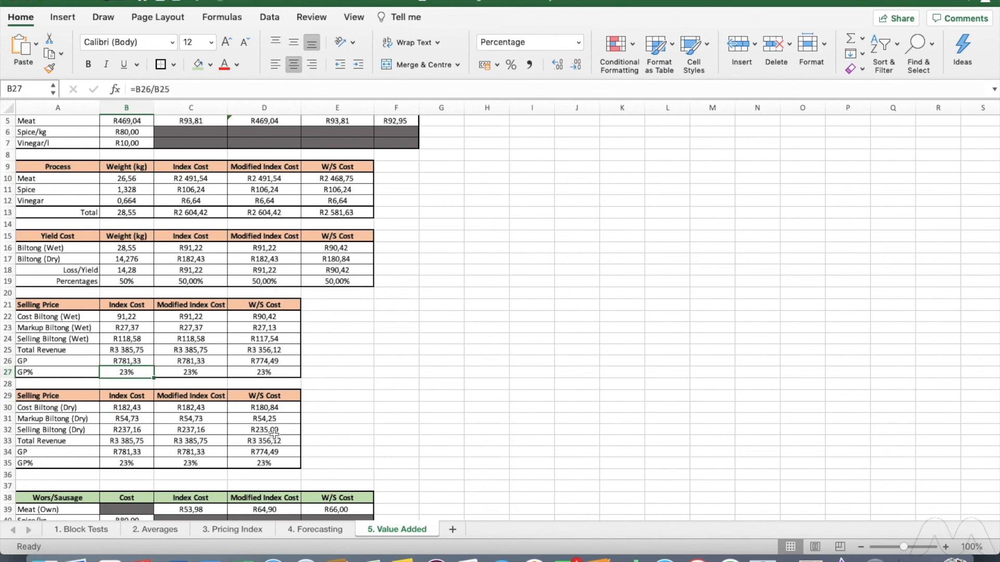
pyautogui.scroll(-5, 273, 435)
pyautogui.scroll(2, 307, 371)
pyautogui.scroll(1, 328, 311)
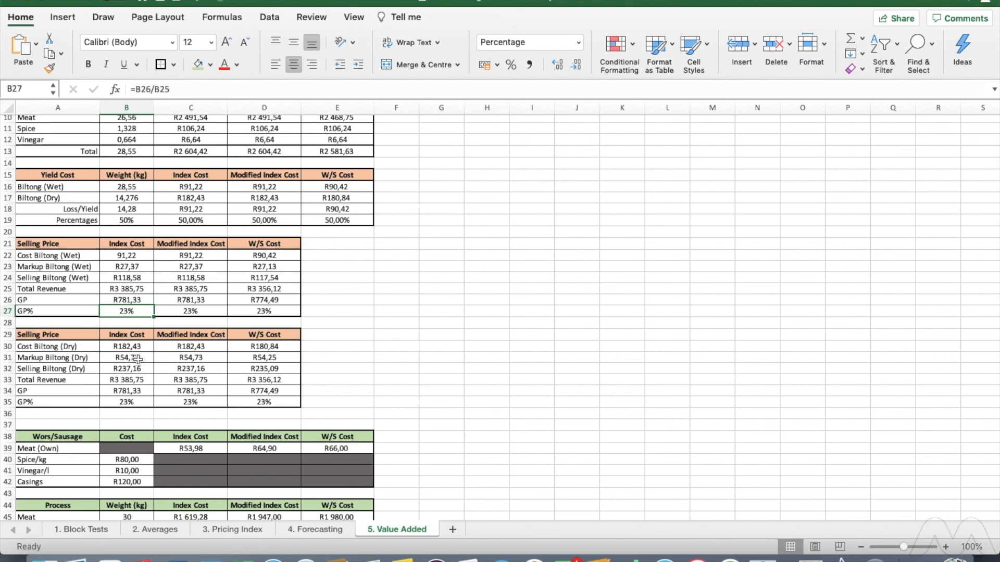
pyautogui.click(143, 347)
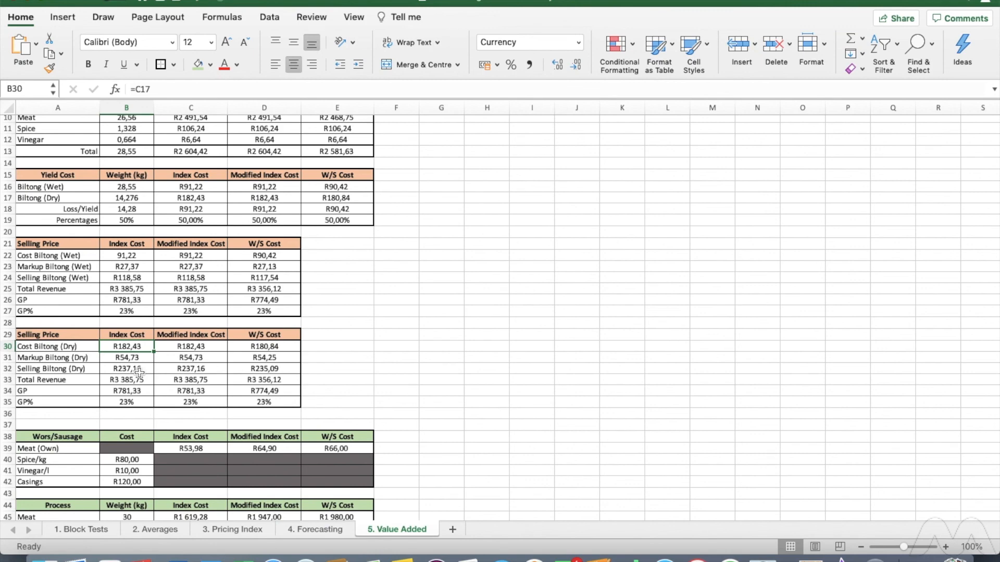
pyautogui.click(138, 390)
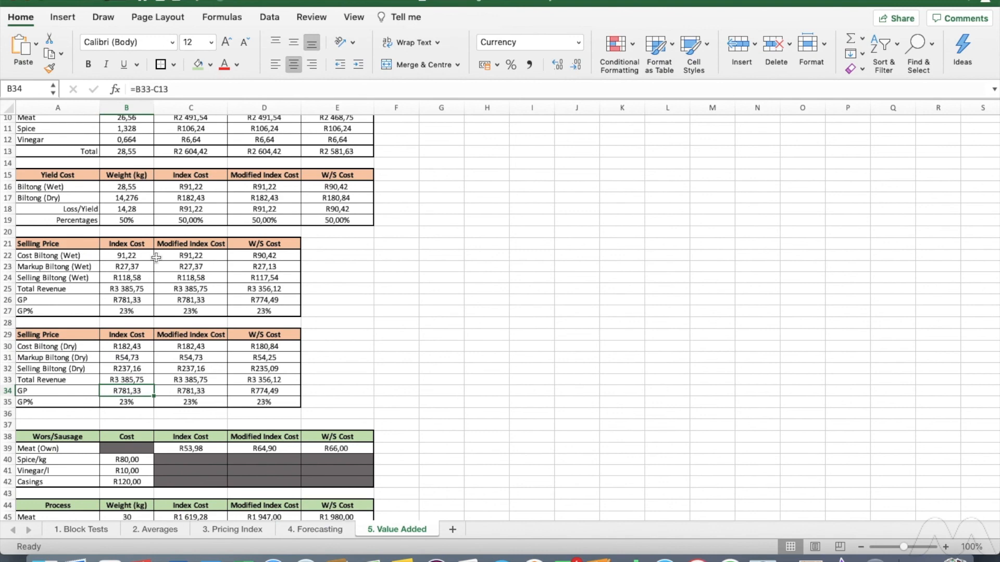
# Trace the source cells of the dry biltong Total Revenue formula in B33.
pyautogui.click(141, 377)
pyautogui.click(208, 88)
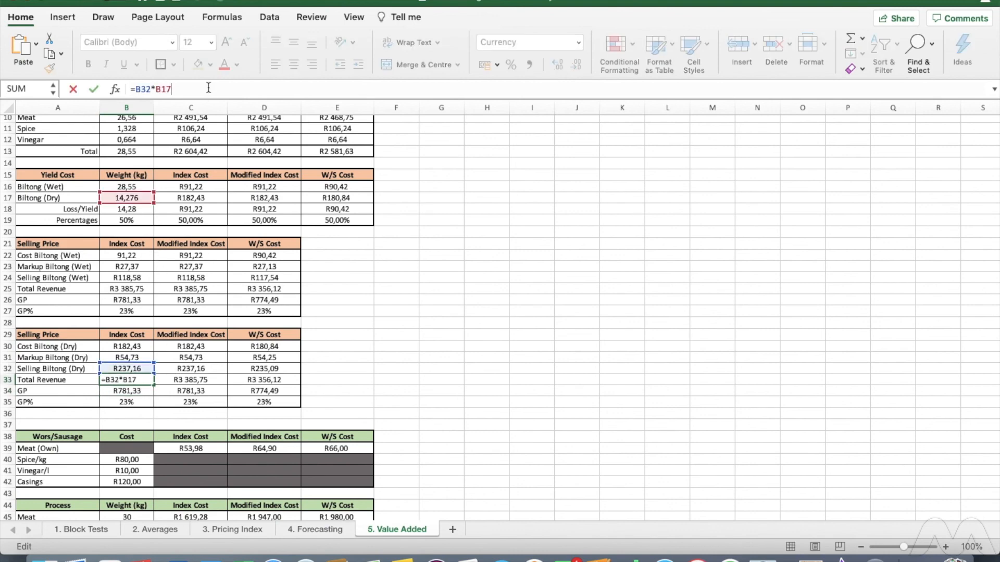
pyautogui.press('Return')
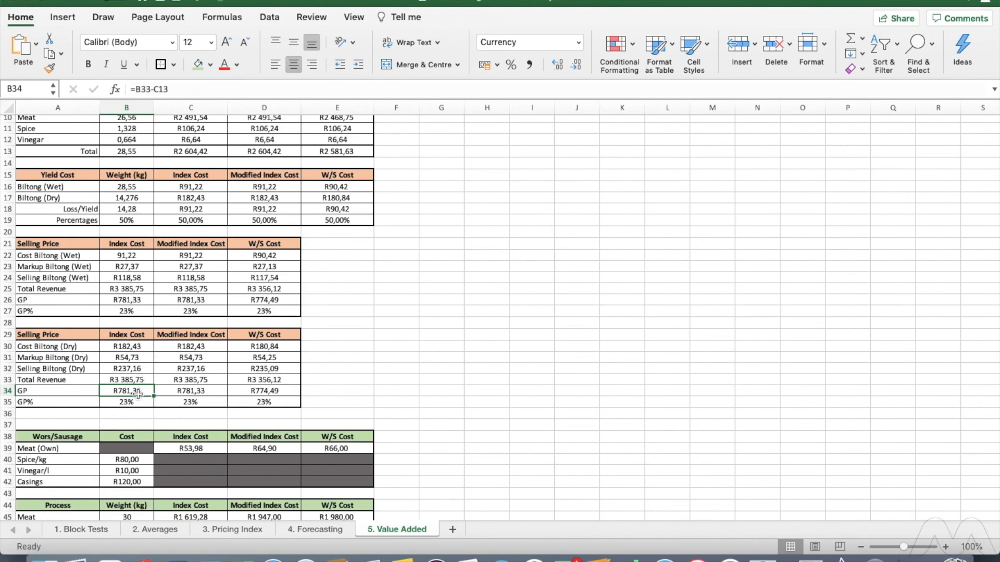
# Review the Wors/Sausage cost and Process tables, inspecting the casings cost in B42 and the meat and spice weights in B45 and B46.
pyautogui.scroll(-8, 339, 413)
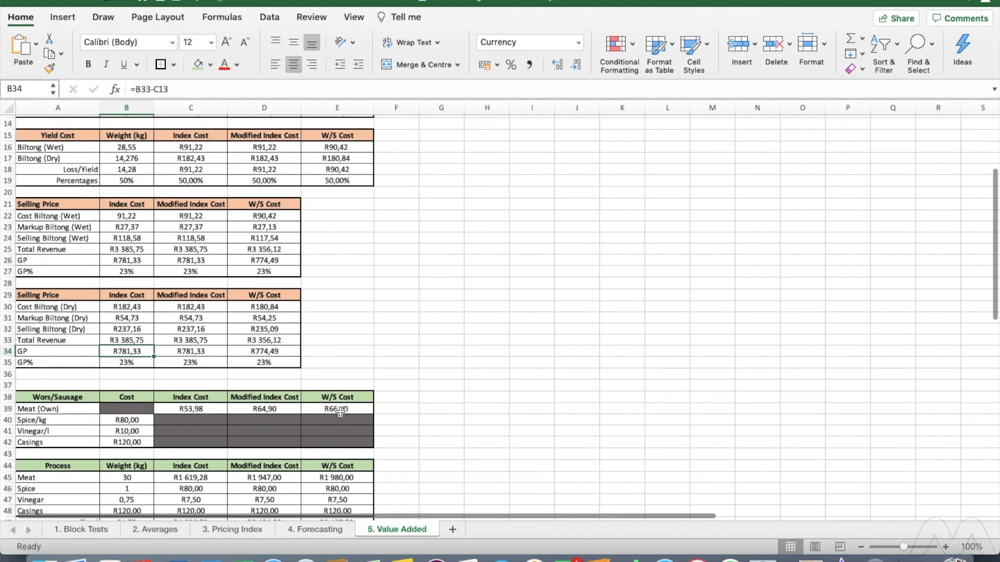
pyautogui.scroll(-4, 339, 412)
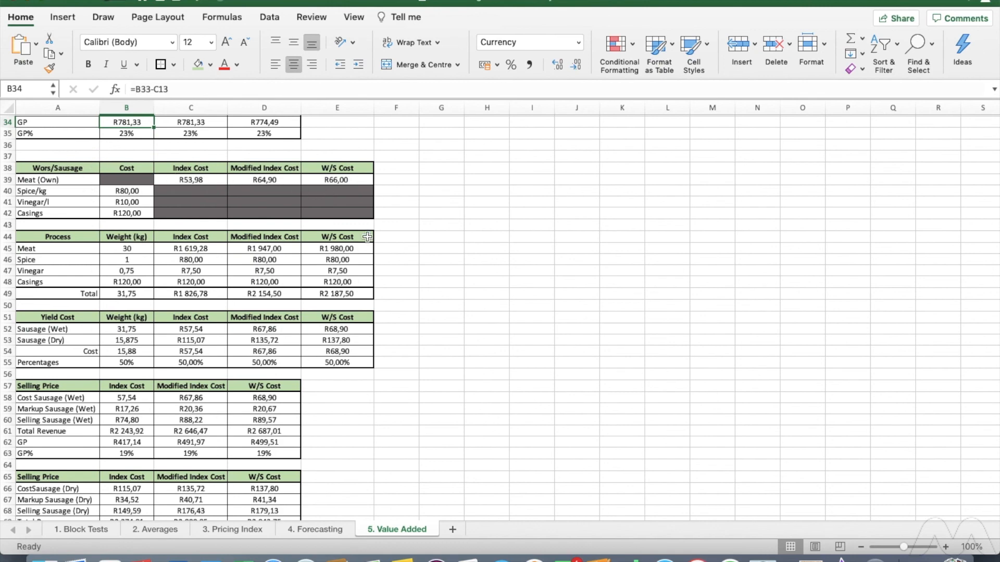
pyautogui.scroll(2, 357, 206)
pyautogui.scroll(-3, 365, 205)
pyautogui.scroll(2, 249, 299)
pyautogui.scroll(1, 249, 299)
pyautogui.click(133, 205)
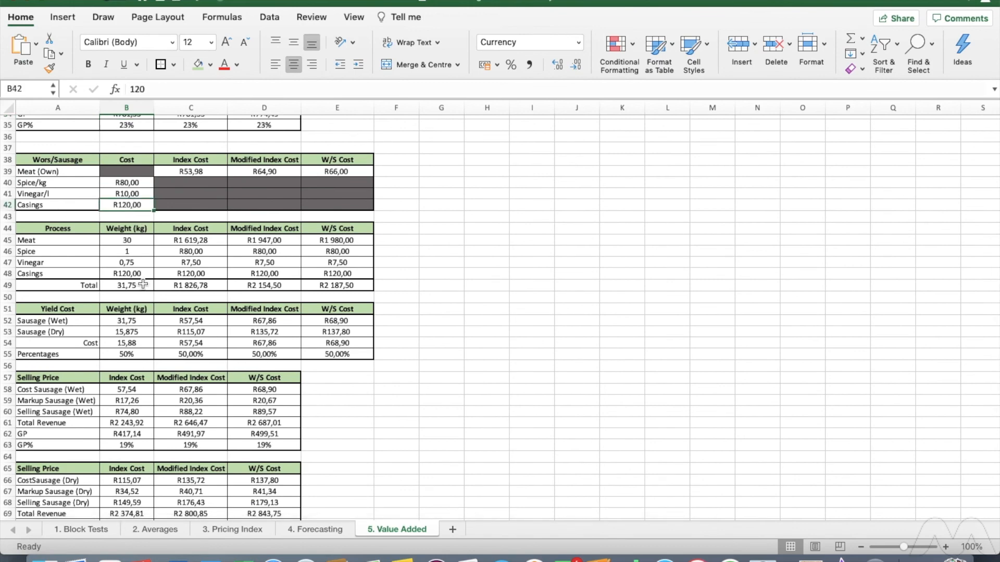
pyautogui.scroll(1, 140, 273)
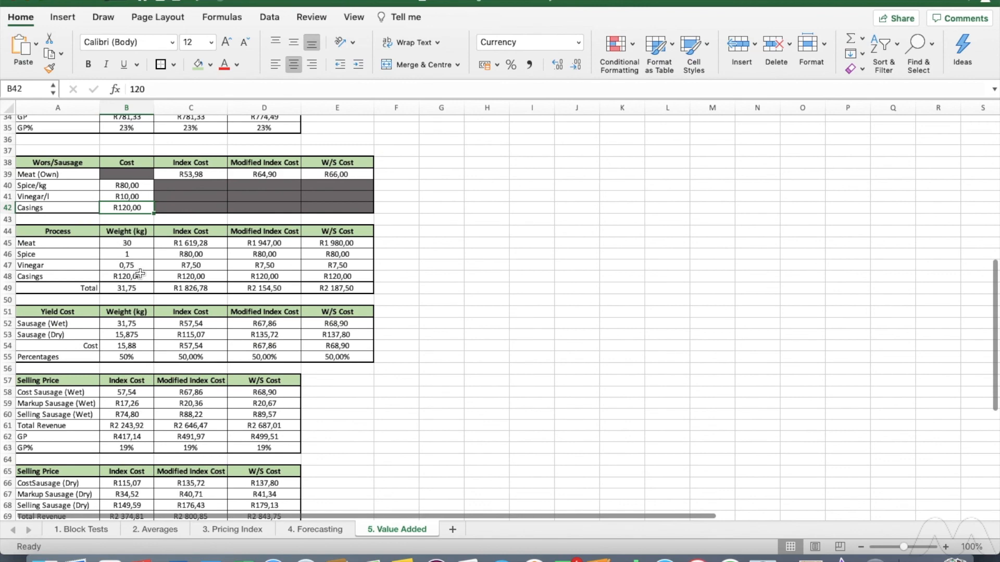
pyautogui.scroll(-1, 140, 273)
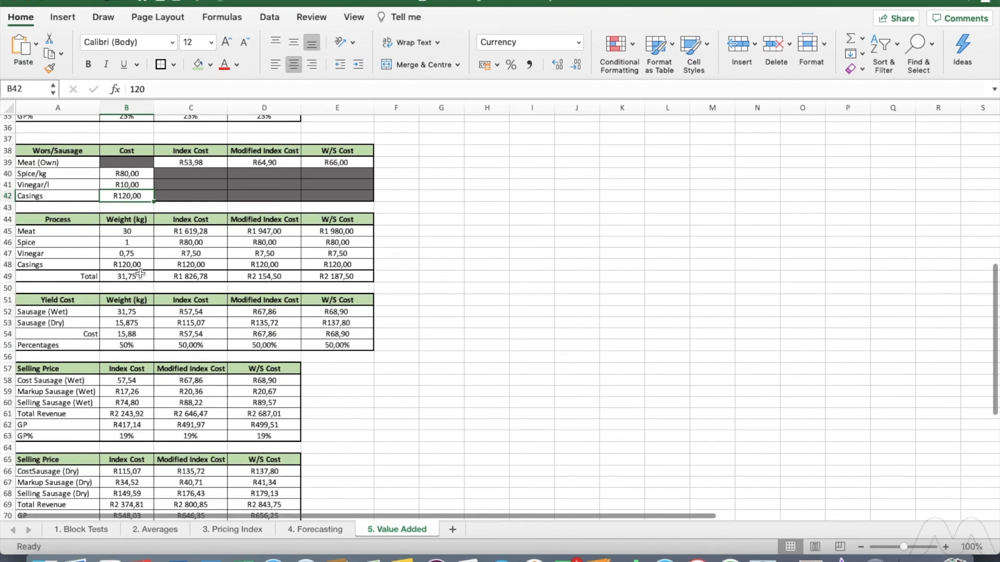
pyautogui.click(136, 232)
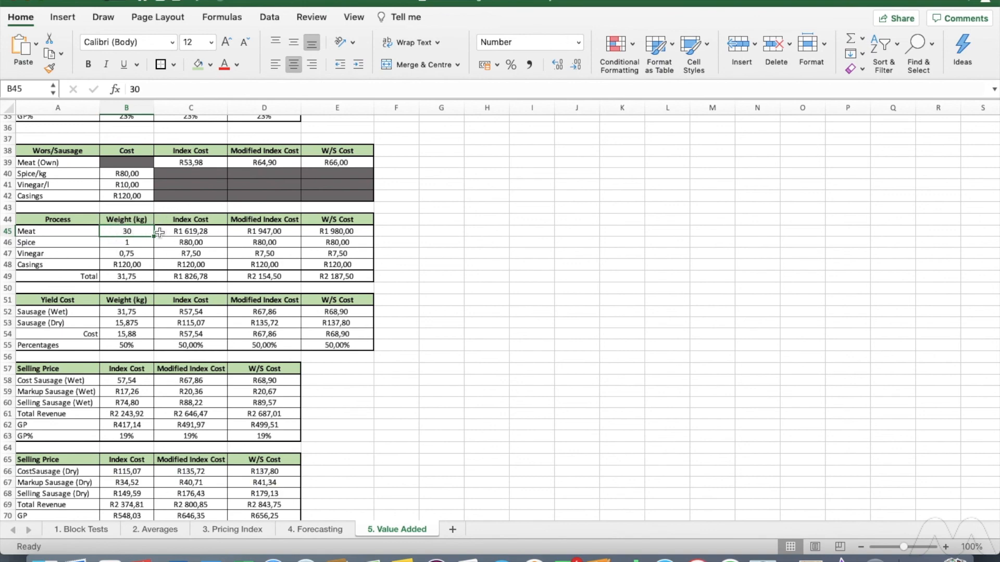
pyautogui.click(142, 243)
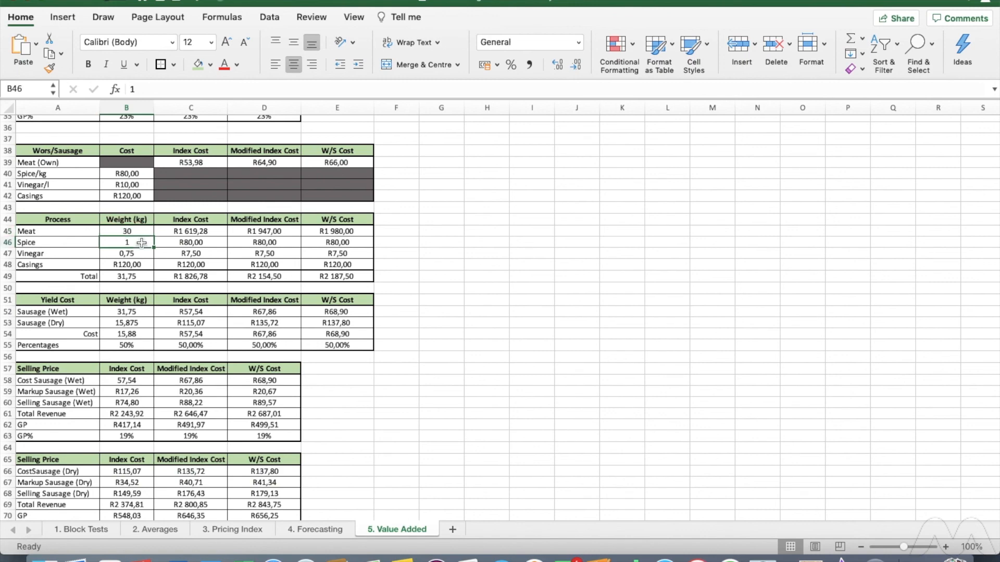
# Inspect the wet sausage GP% formula in B63 and the Selling Sausage (Wet) formula in B60.
pyautogui.scroll(-5, 141, 242)
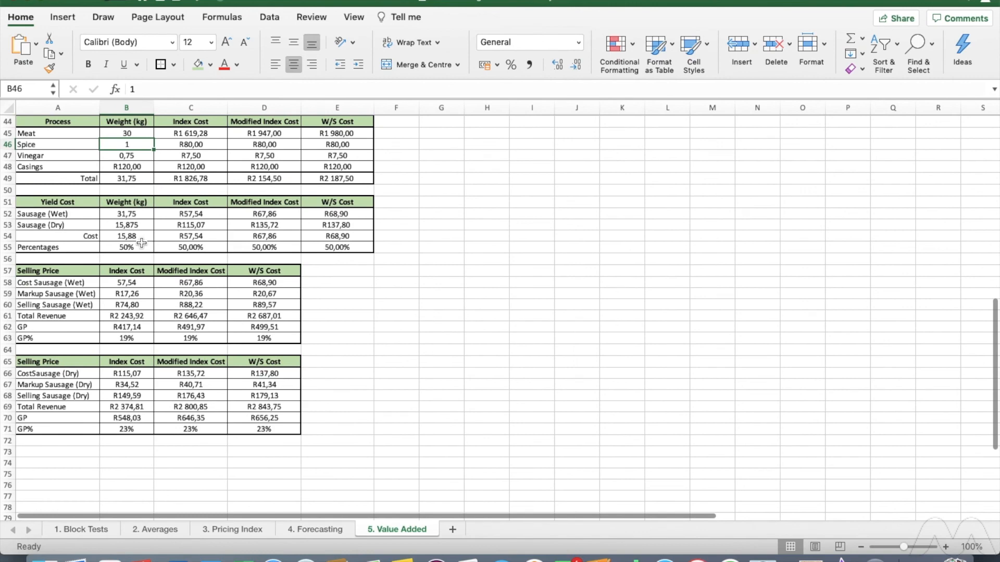
pyautogui.click(138, 335)
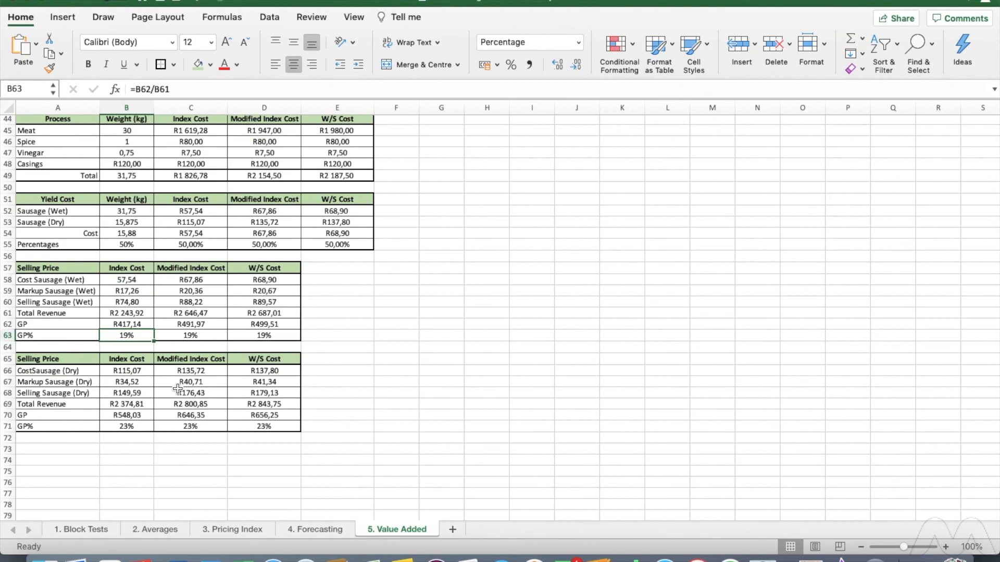
pyautogui.click(137, 303)
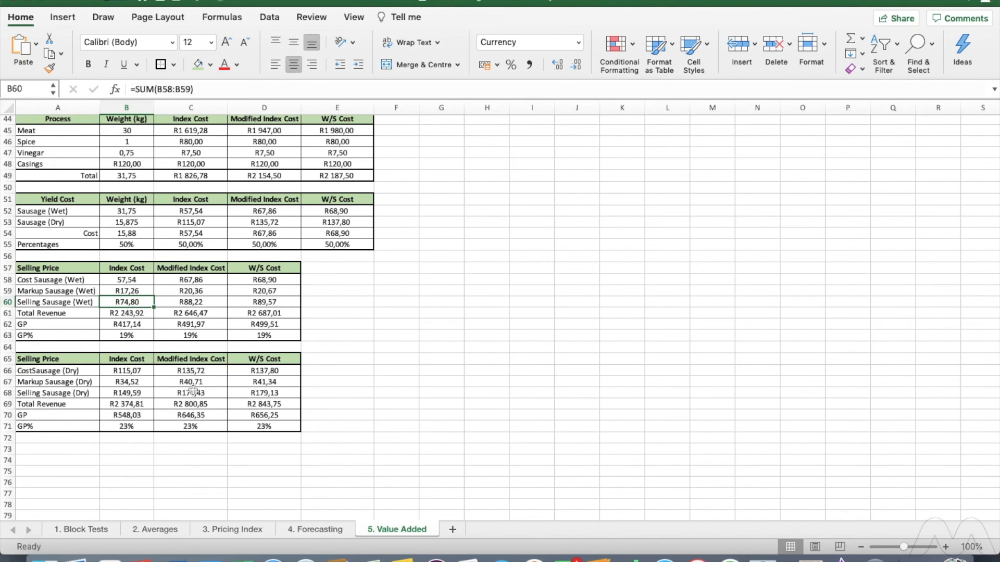
# Try a dry sausage selling price of 250 in B68 to test its effect on GP and GP%, and undo the change.
pyautogui.click(139, 392)
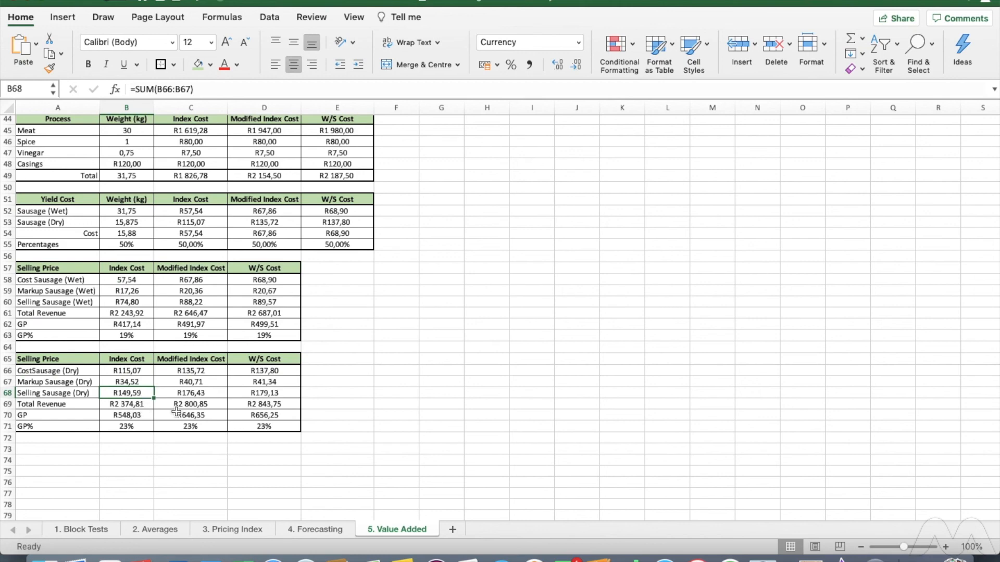
pyautogui.write('250')
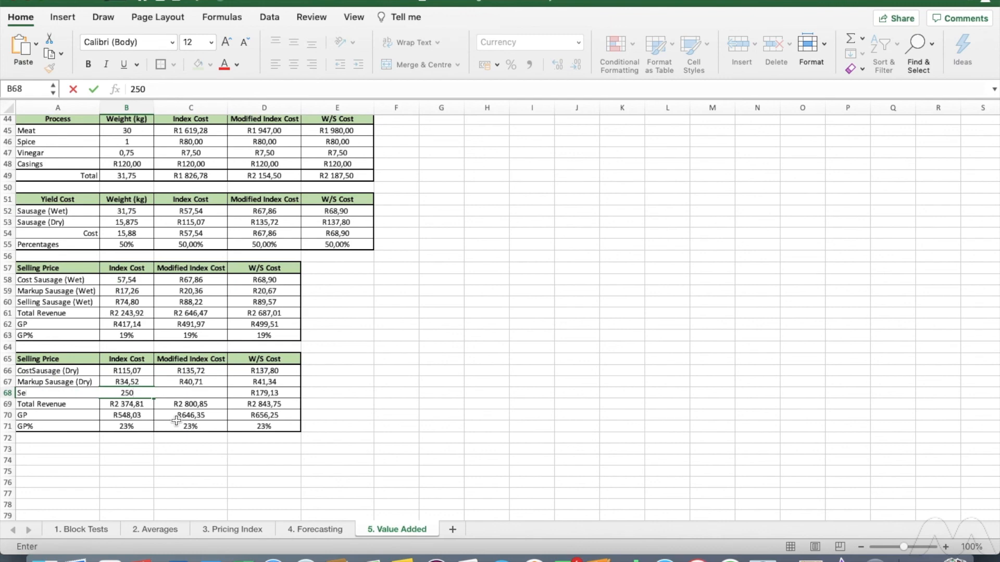
pyautogui.press('Return')
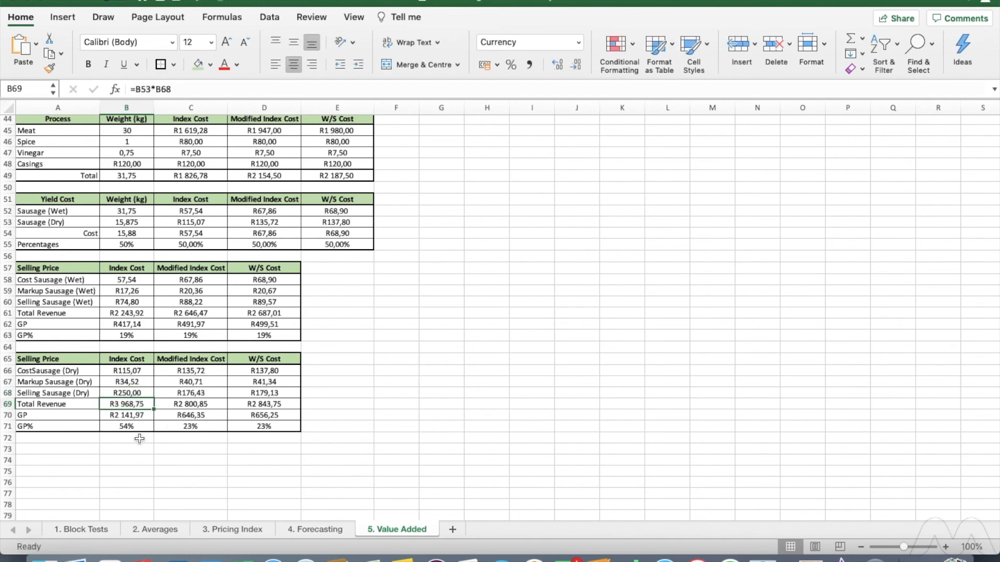
pyautogui.click(142, 427)
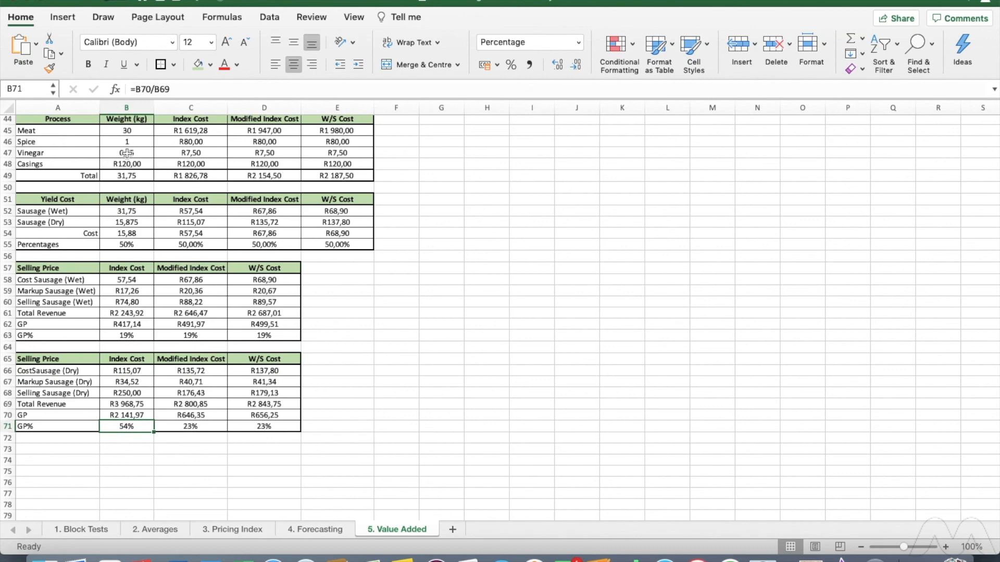
pyautogui.press('super+z')
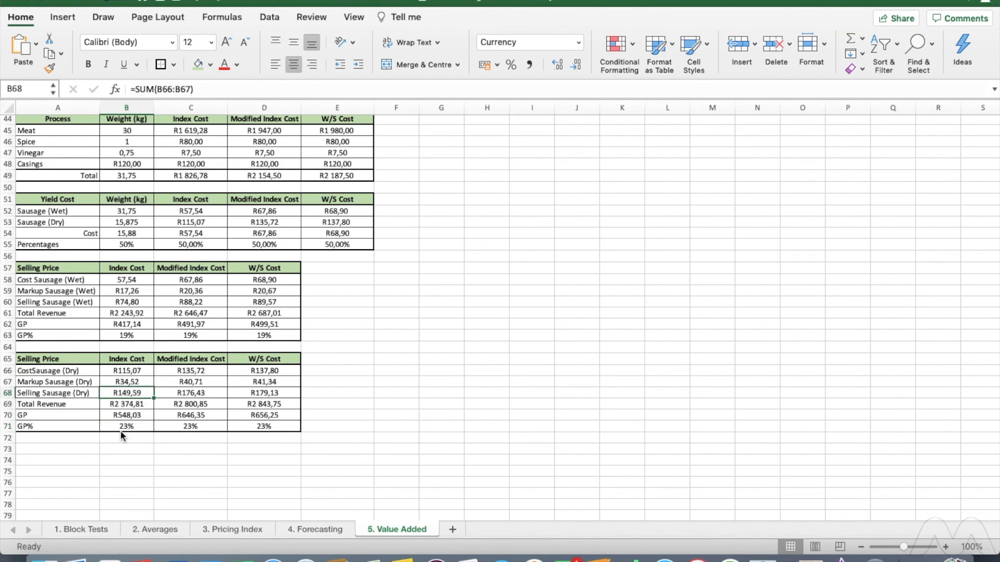
pyautogui.click(141, 415)
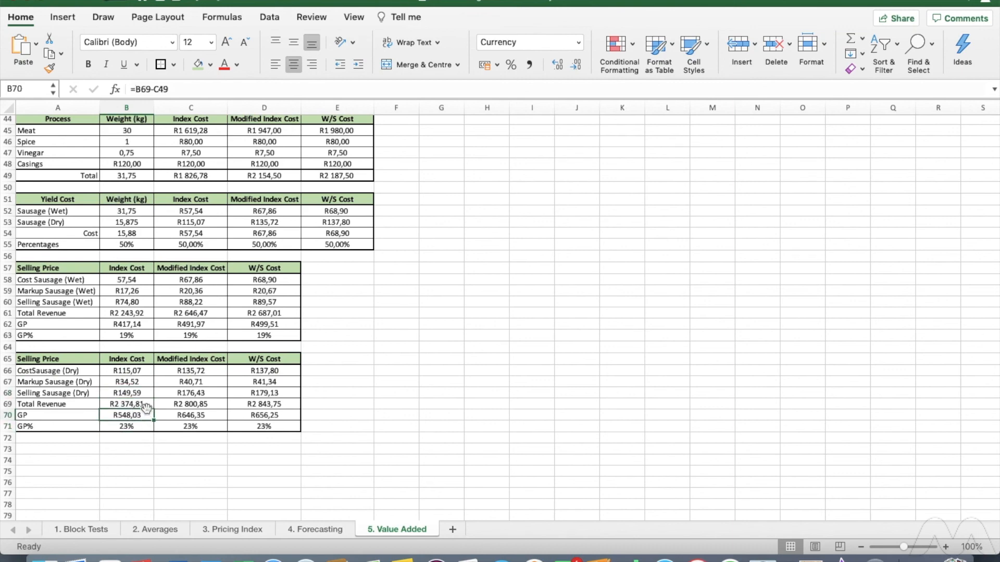
# Try a dry biltong selling price of 250 in B32 to test its effect on revenue and GP, and undo the change.
pyautogui.scroll(8, 148, 390)
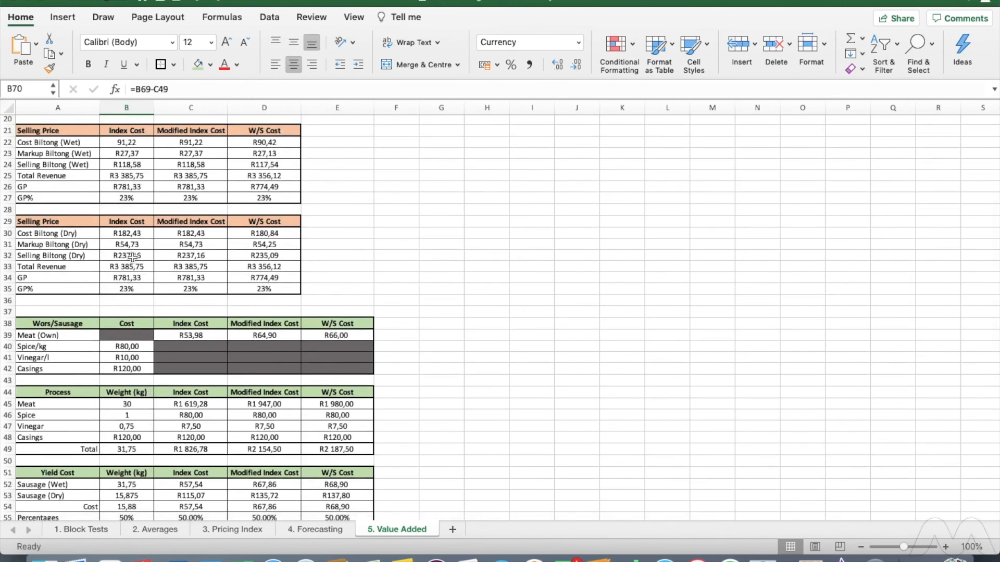
pyautogui.click(133, 257)
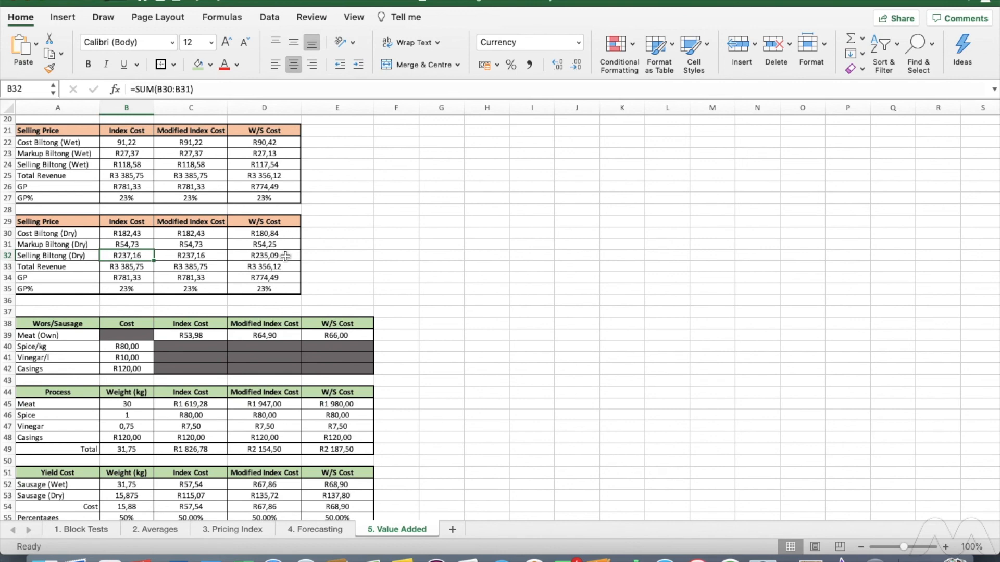
pyautogui.write('250')
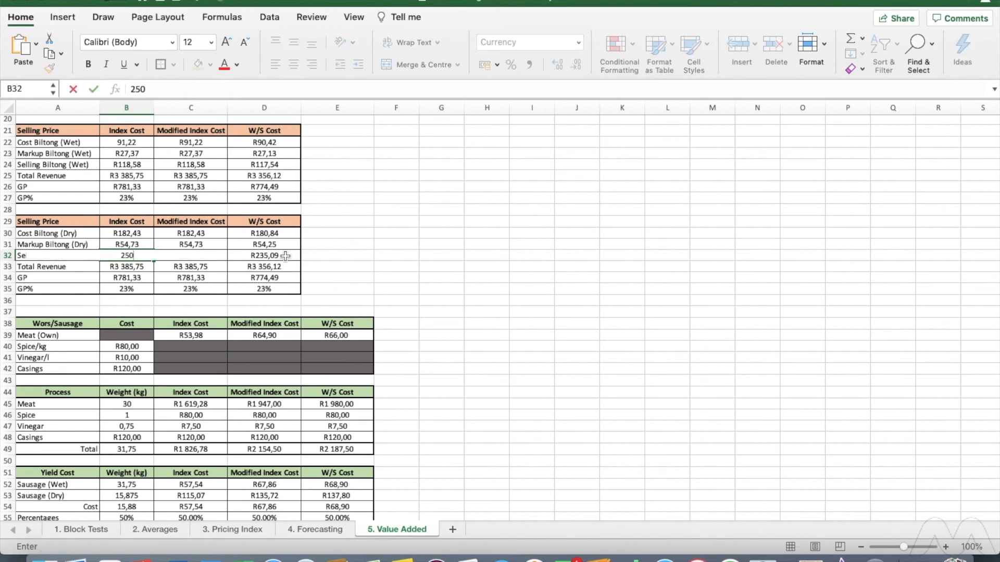
pyautogui.press('Return')
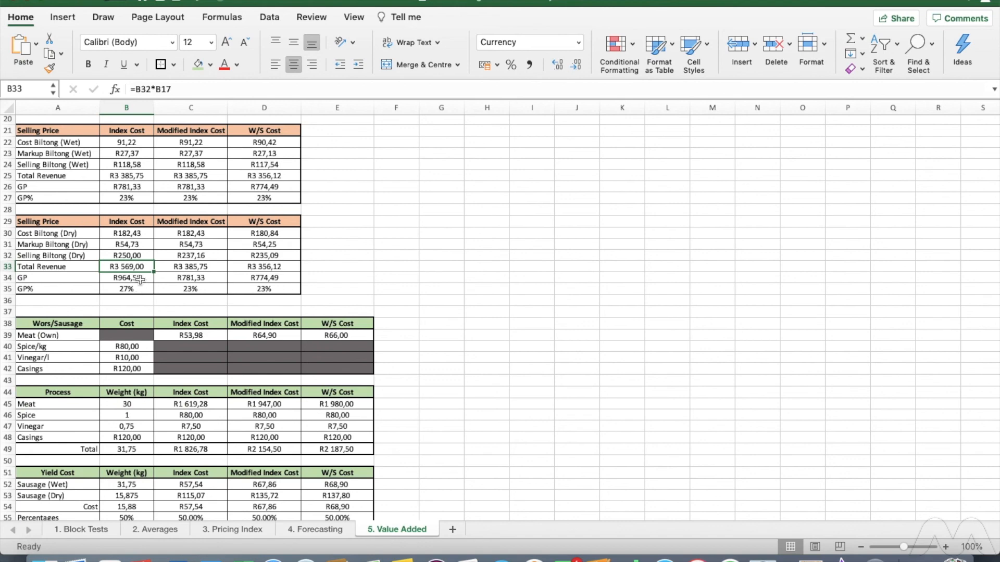
pyautogui.press('super+z')
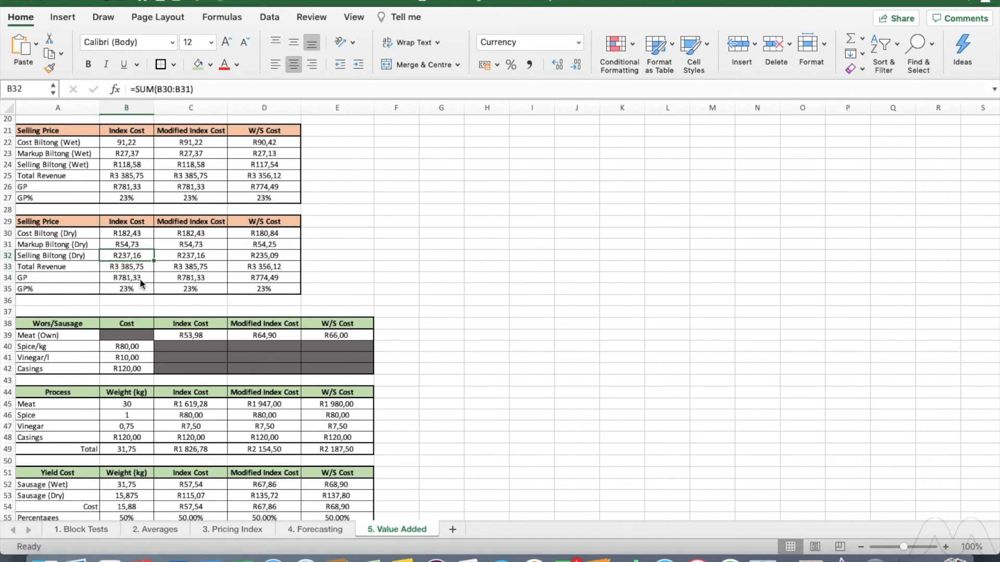
# Inspect the W/S Cost formula for Selling Biltong (Dry) in D32.
pyautogui.click(282, 256)
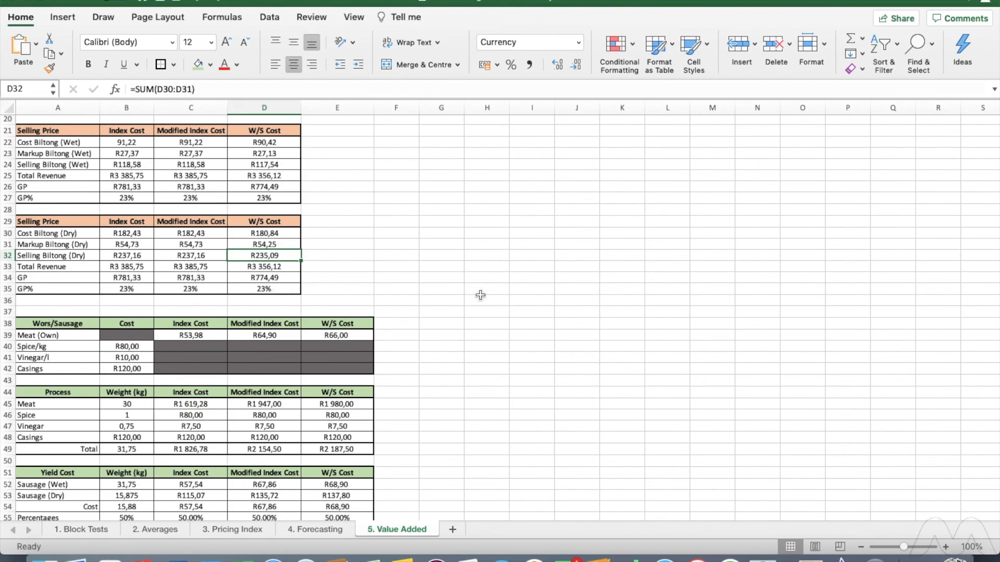
pyautogui.scroll(10, 480, 295)
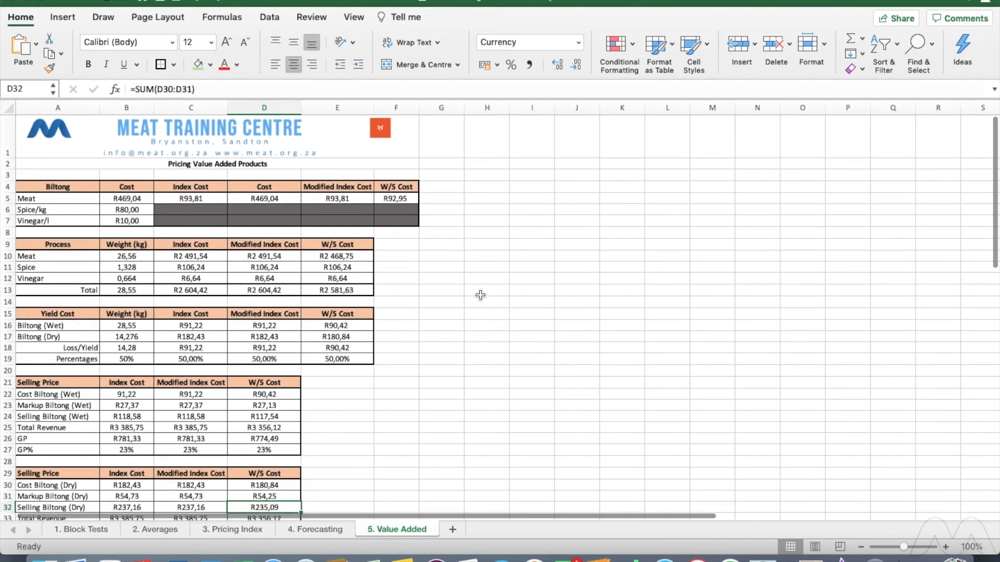